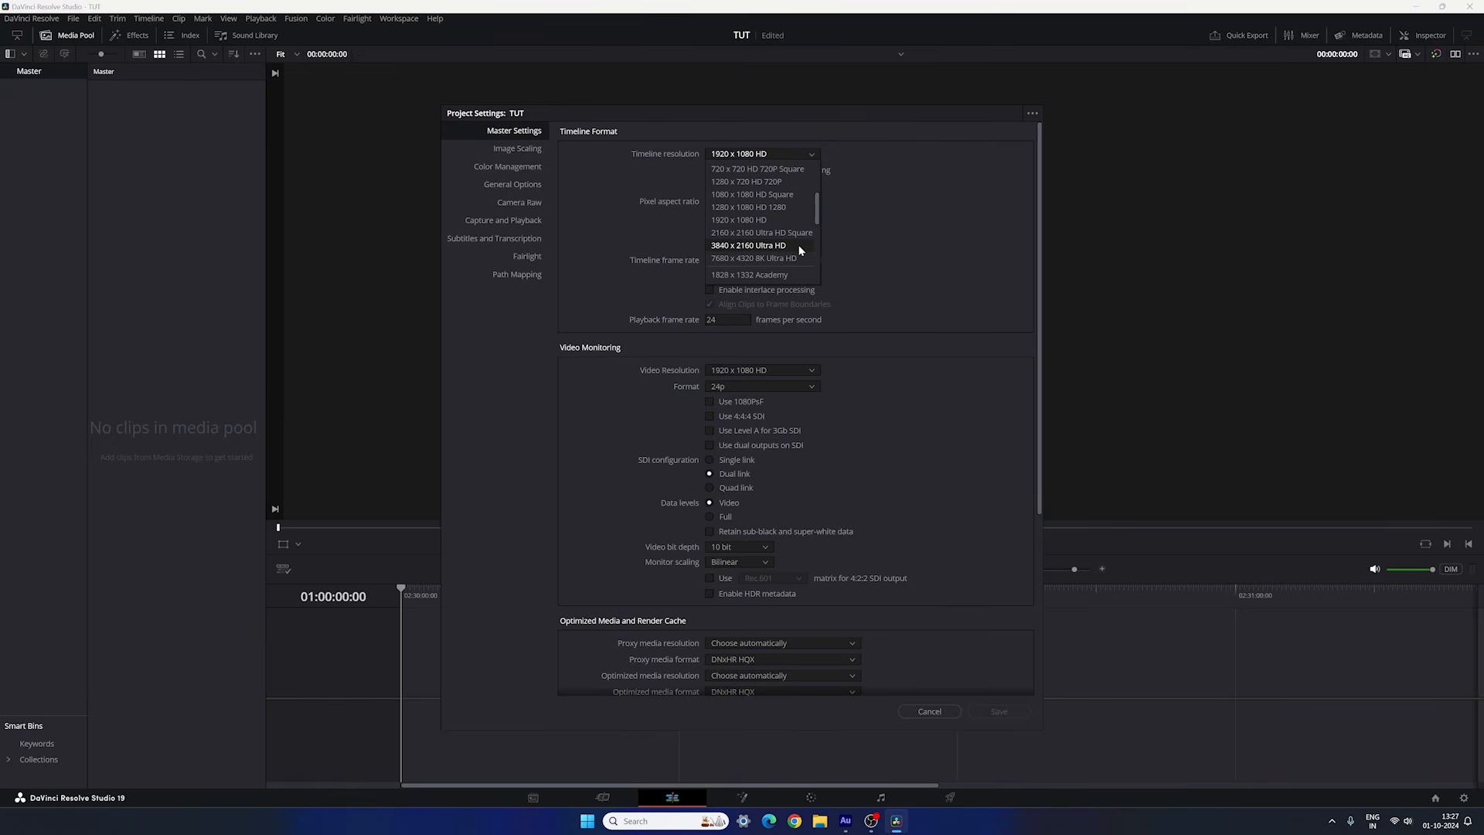
Set the project's timeline frame rate to 60 frames per second, keeping the 1920 x 1080 HD resolution, and save the settings.
{"action": "left_click", "coordinate": [851, 249]}
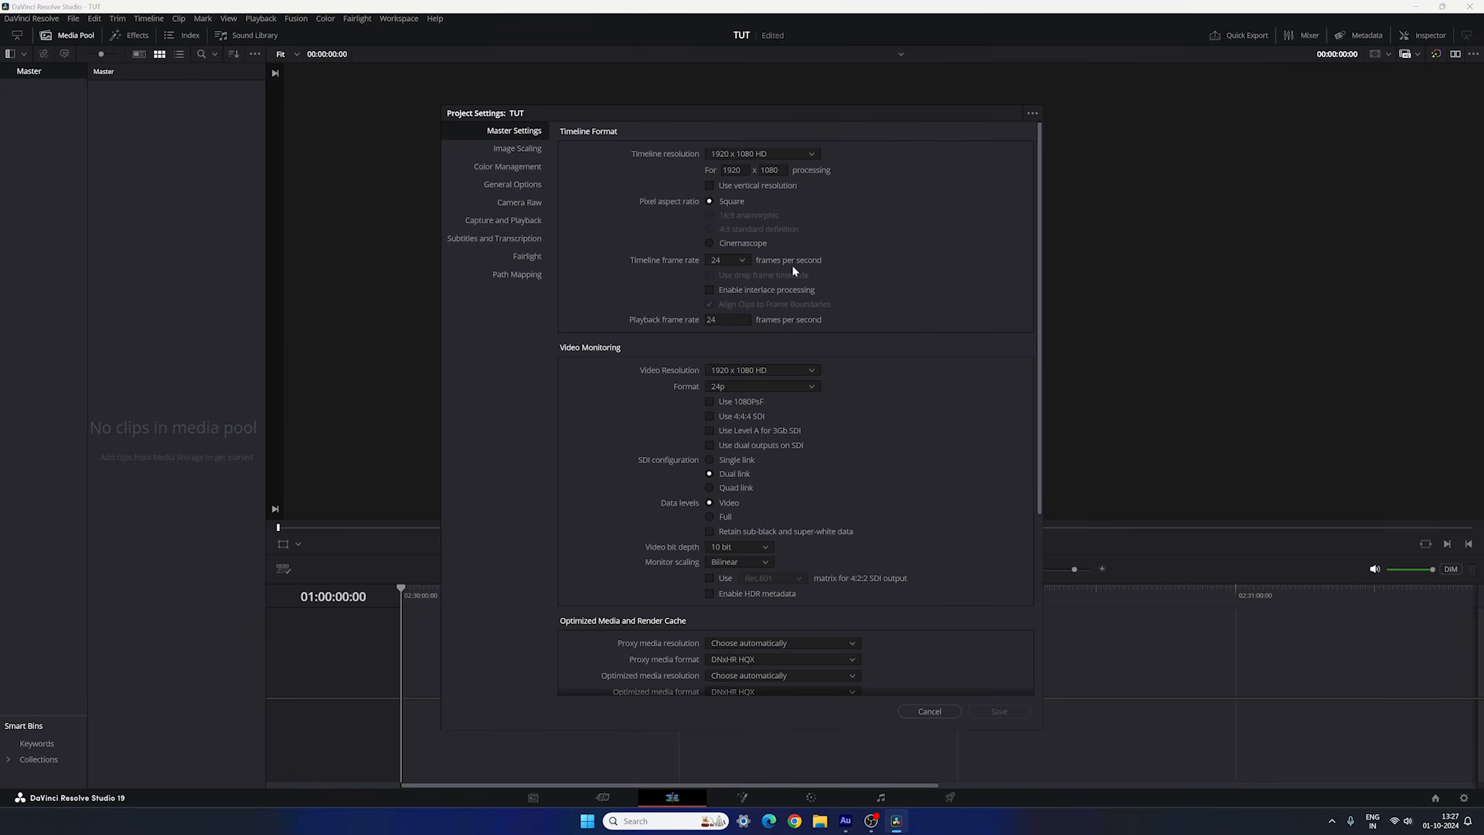
{"action": "left_click", "coordinate": [742, 263]}
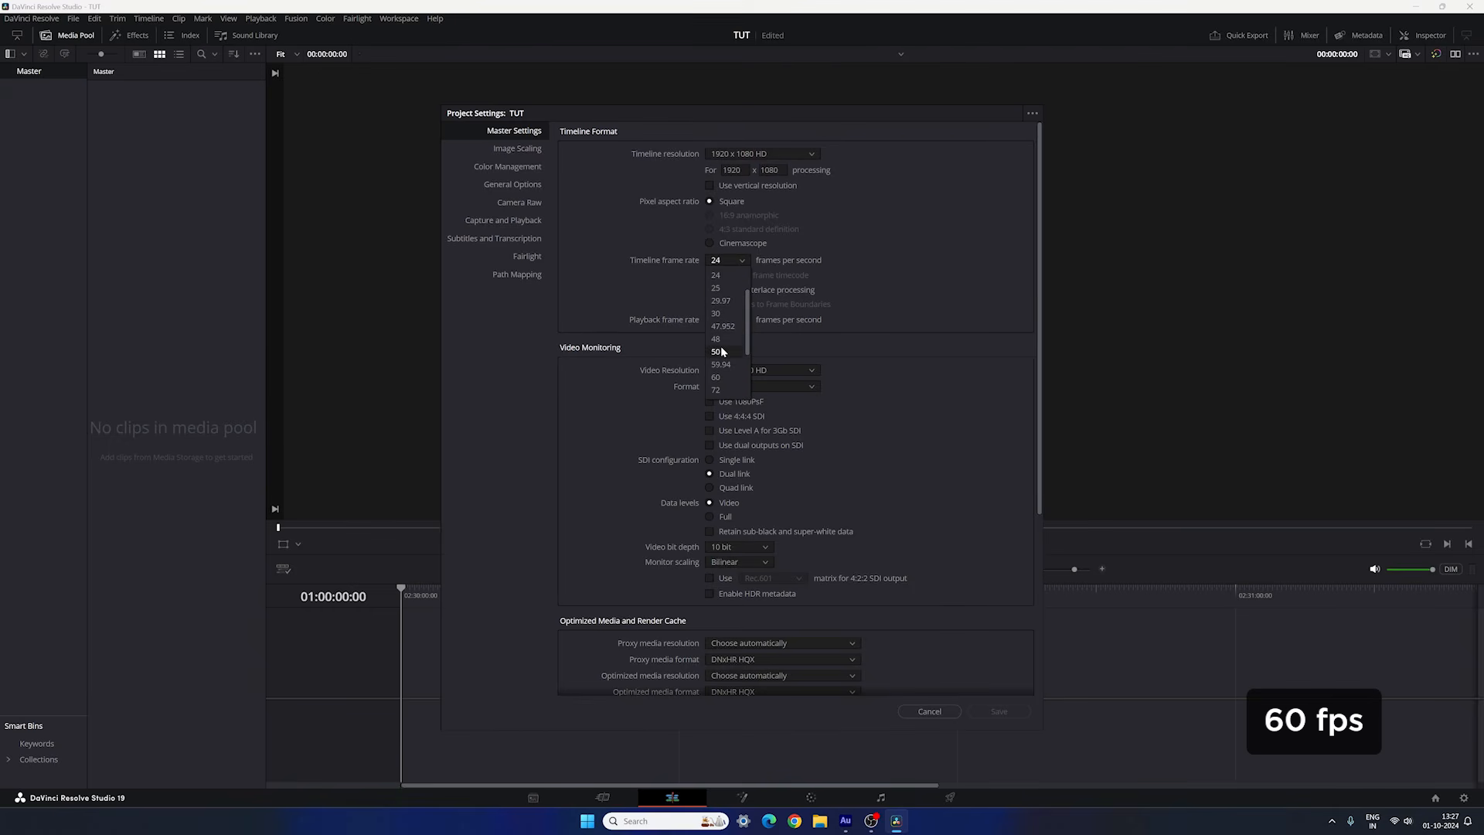
{"action": "left_click", "coordinate": [718, 383]}
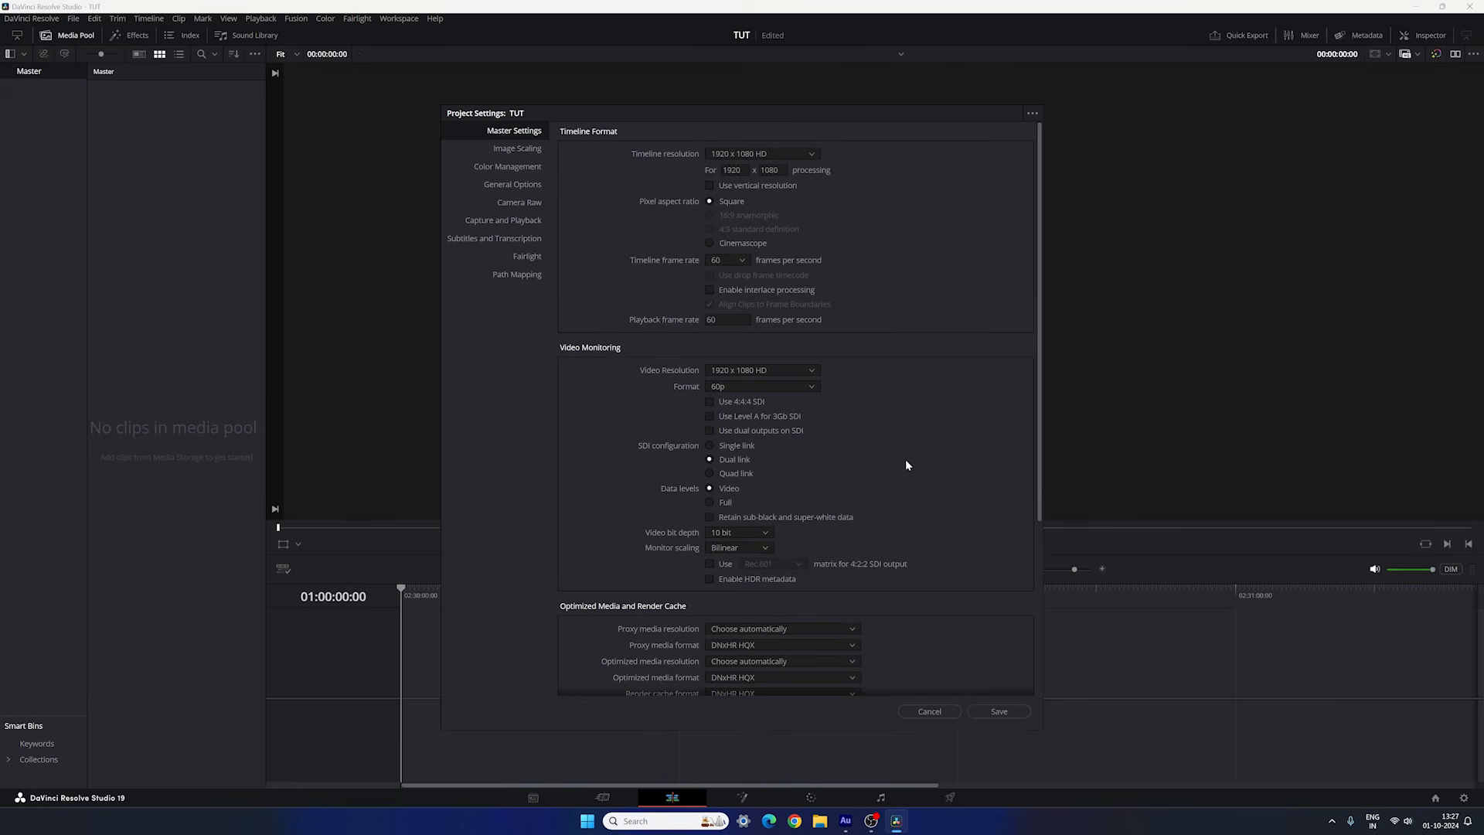
{"action": "left_click", "coordinate": [986, 710]}
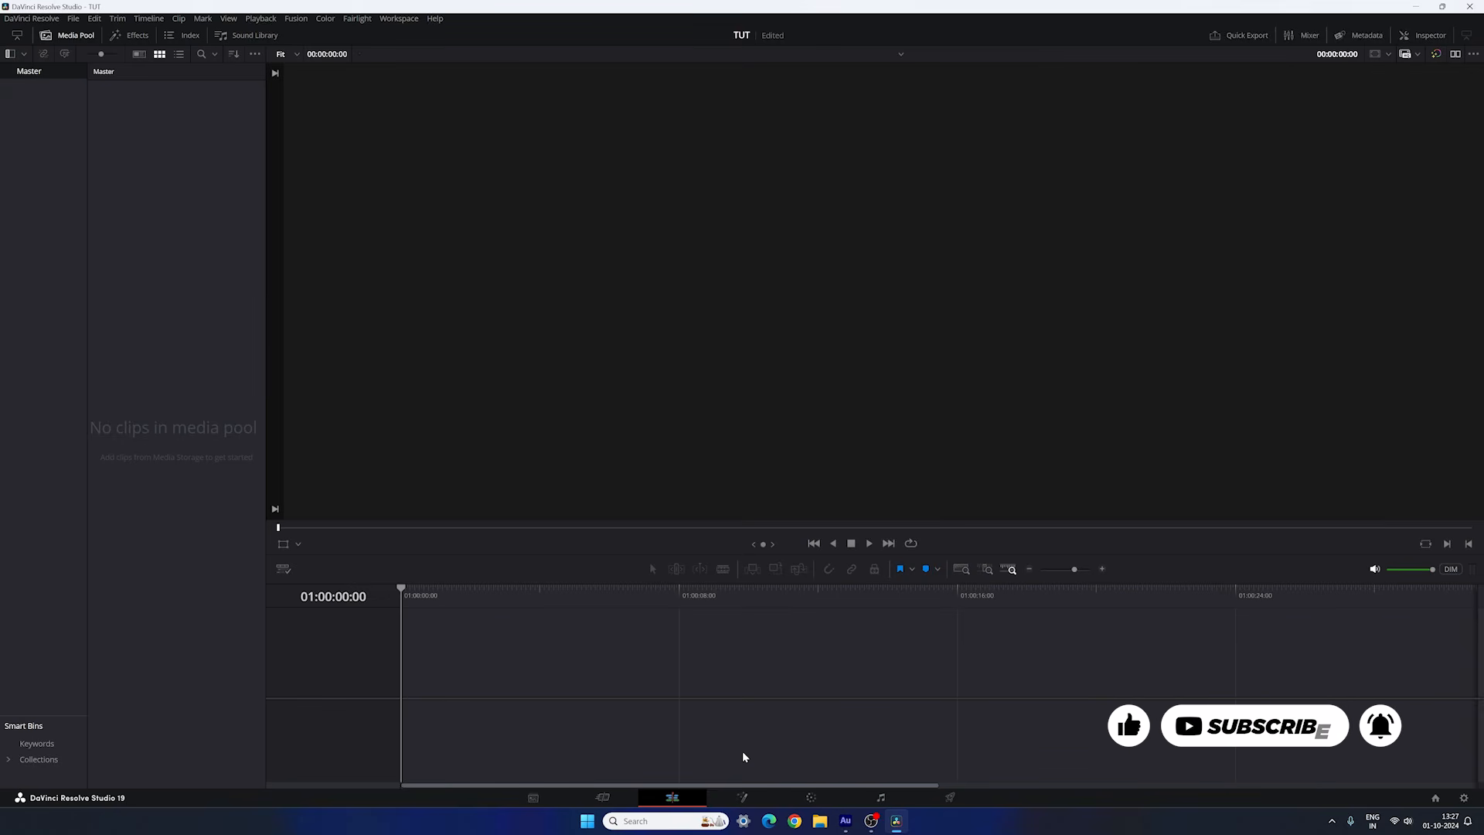
Create a new Fusion composition clip named "Fusion" in the media pool.
{"action": "right_click", "coordinate": [146, 194]}
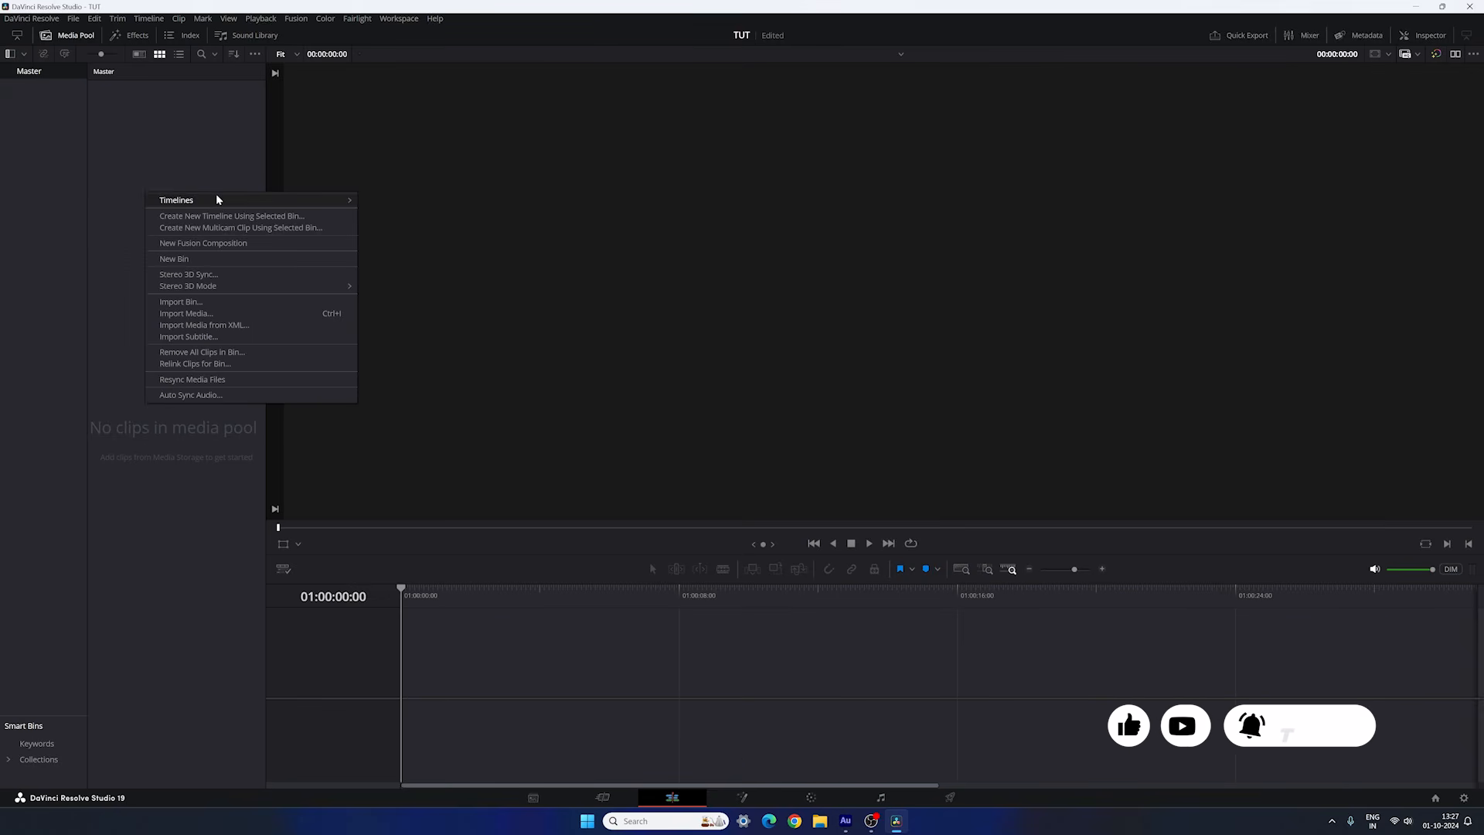
{"action": "left_click", "coordinate": [239, 245]}
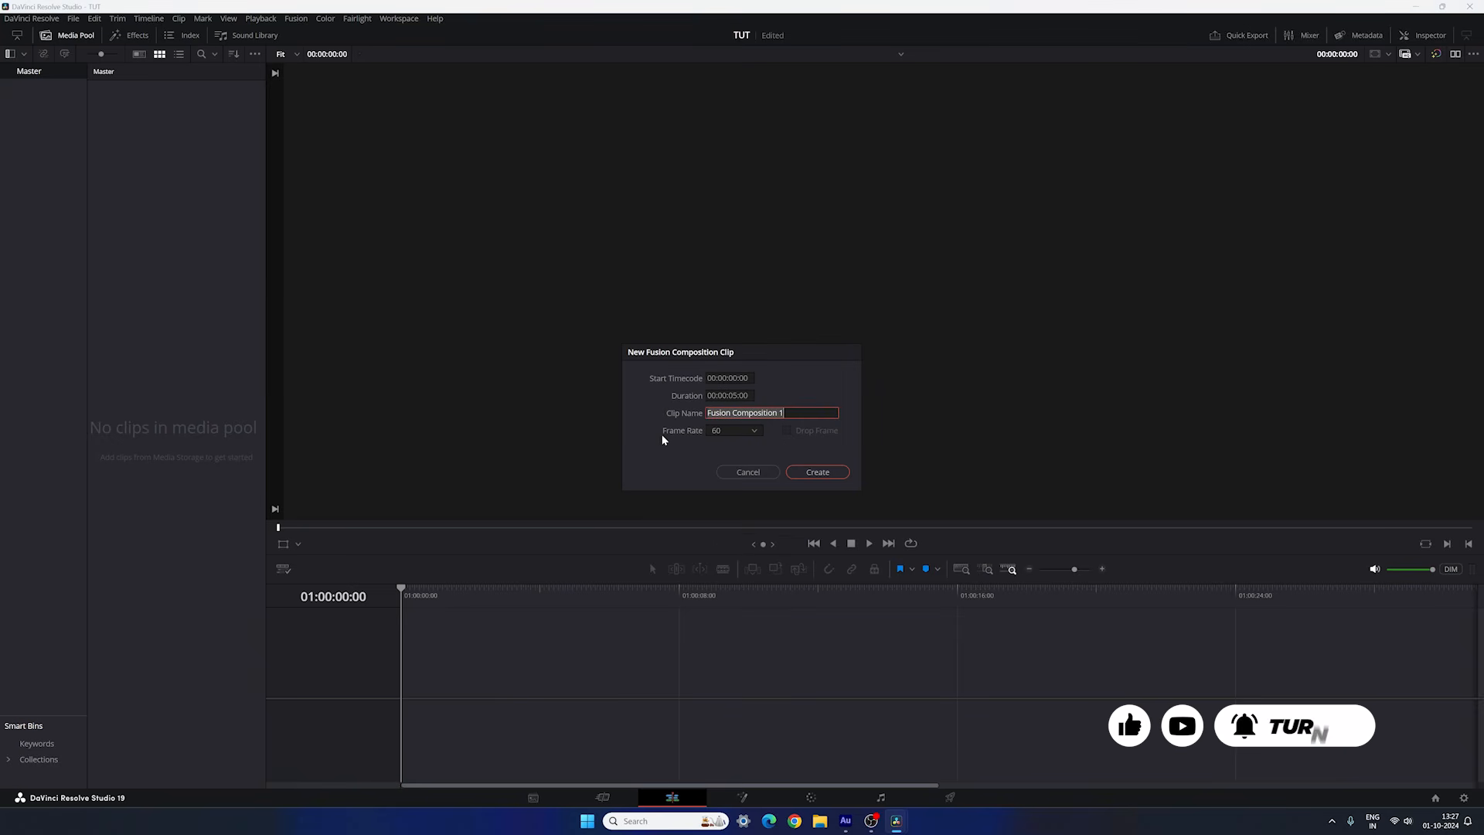
{"action": "left_click_drag", "start_coordinate": [790, 412], "coordinate": [733, 412]}
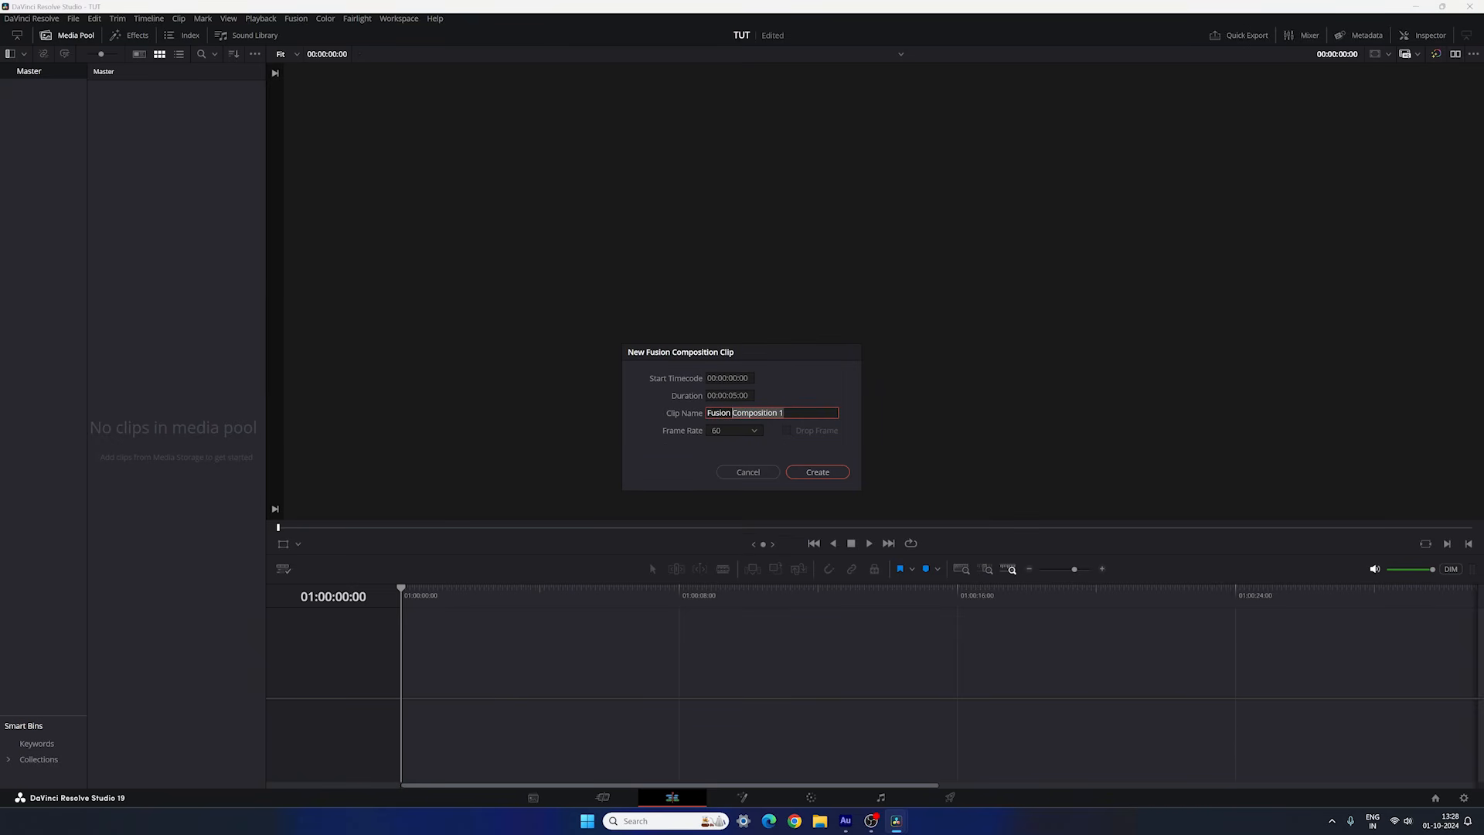
{"action": "key", "text": "BackSpace"}
{"action": "left_click", "coordinate": [815, 472]}
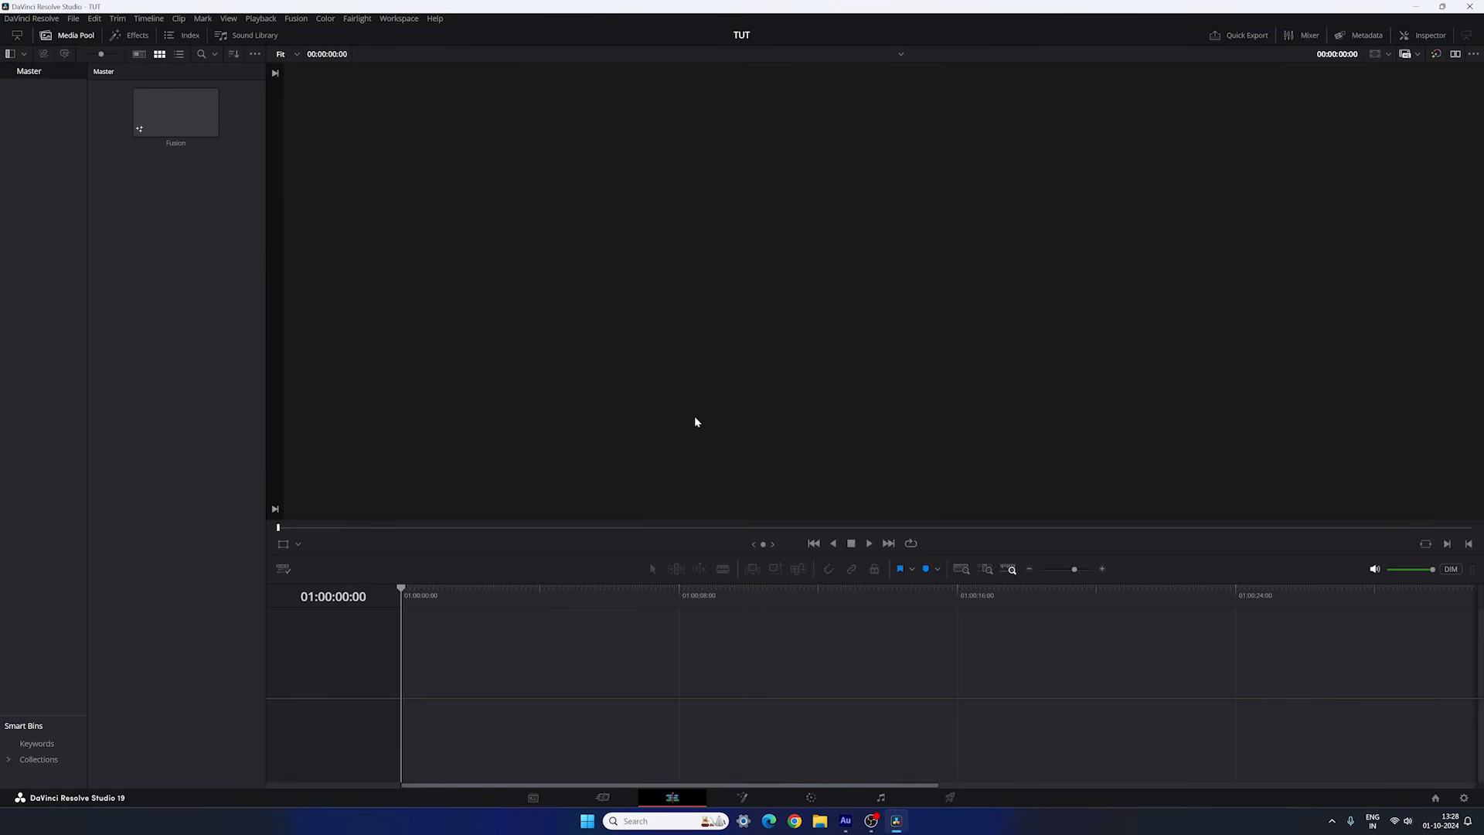
Place the Fusion composition clip at the start of a new timeline and open it on the Fusion page.
{"action": "left_click_drag", "start_coordinate": [175, 116], "coordinate": [400, 657]}
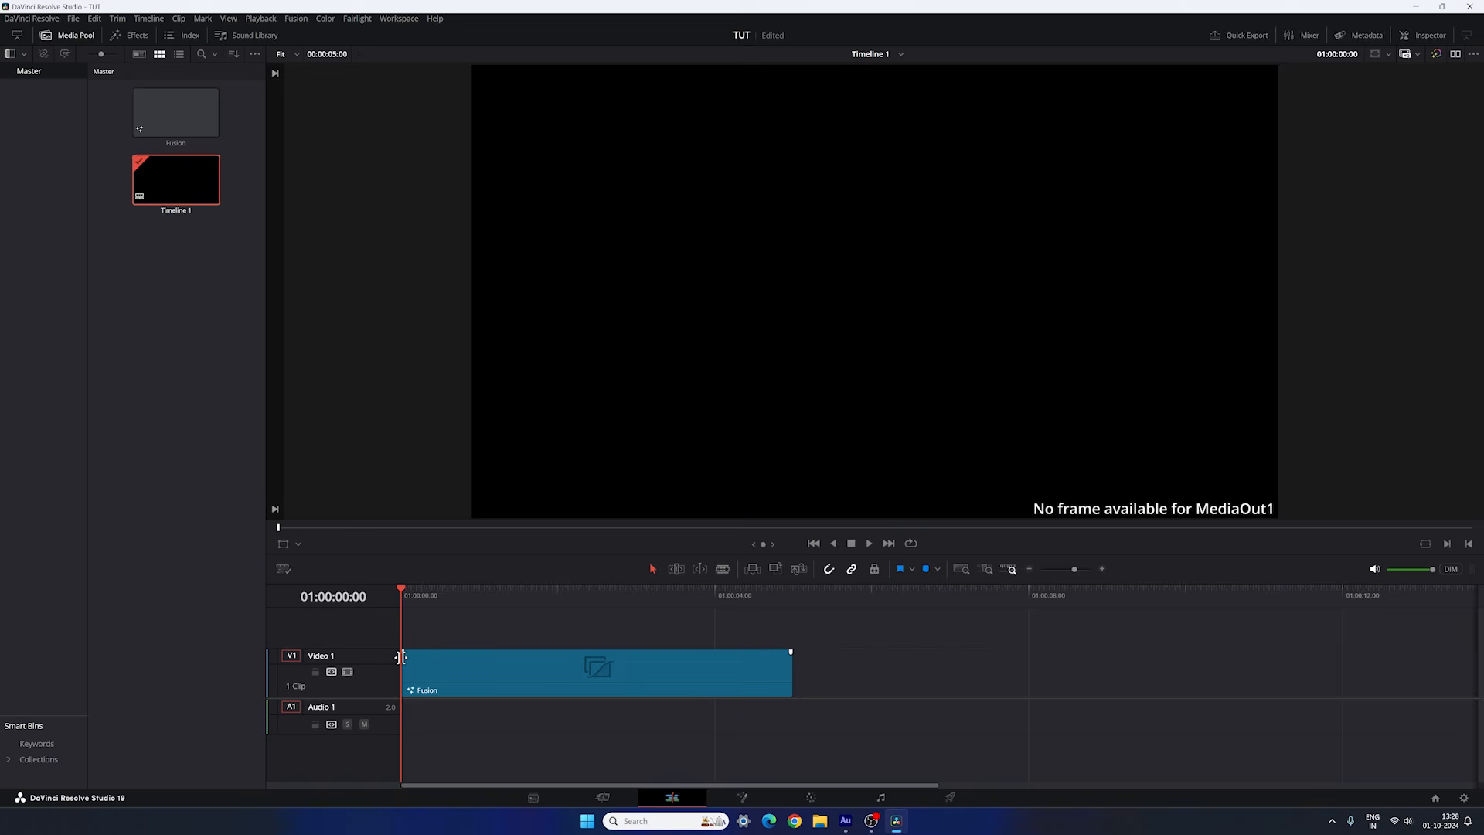
{"action": "left_click", "coordinate": [739, 797]}
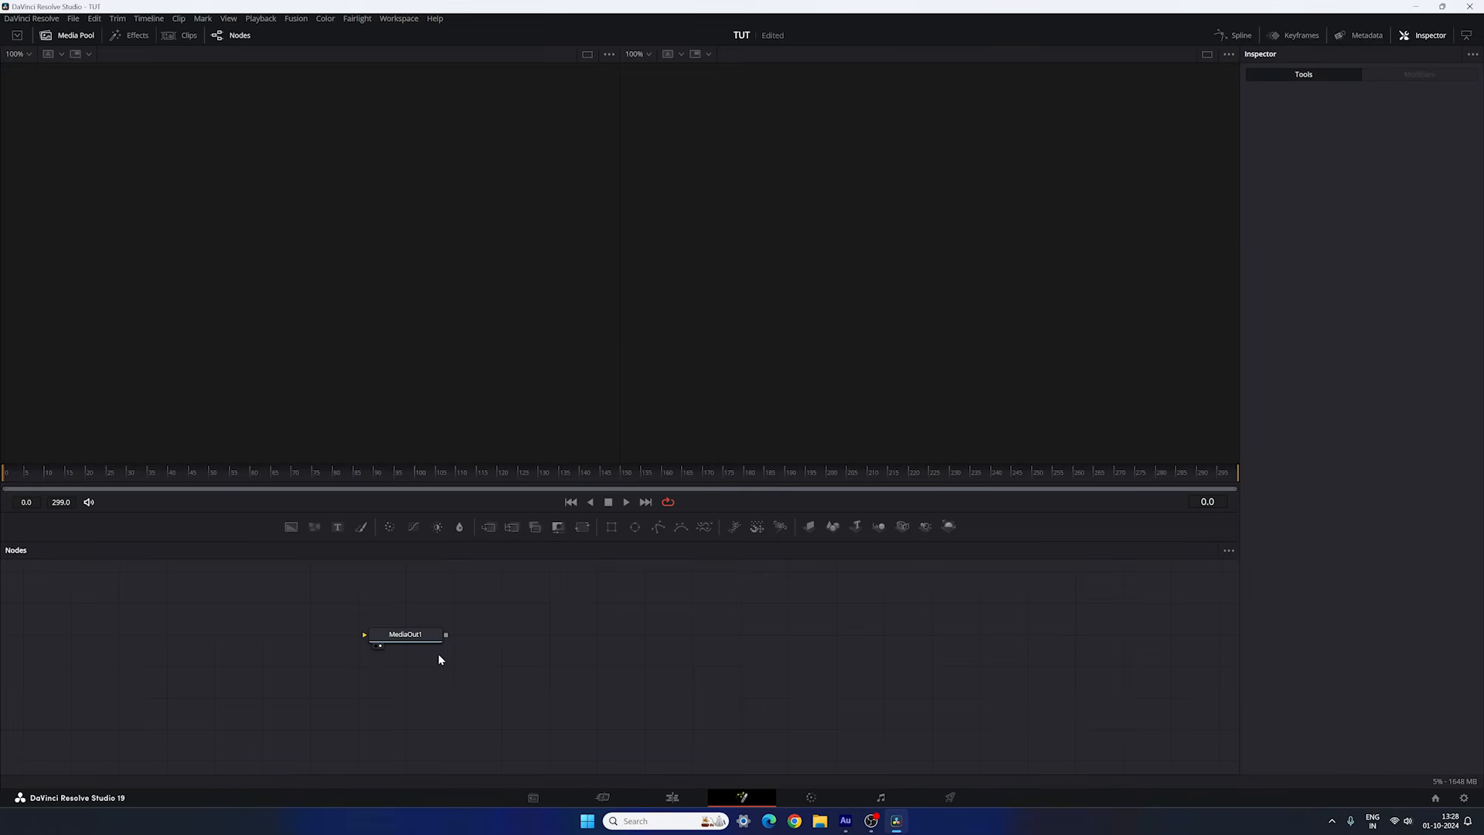
Move the MediaOut1 node to the far right of the node graph and switch to a single viewer.
{"action": "scroll", "coordinate": [439, 657], "scroll_direction": "up", "scroll_amount": 1}
{"action": "left_click_drag", "start_coordinate": [394, 632], "coordinate": [1116, 716]}
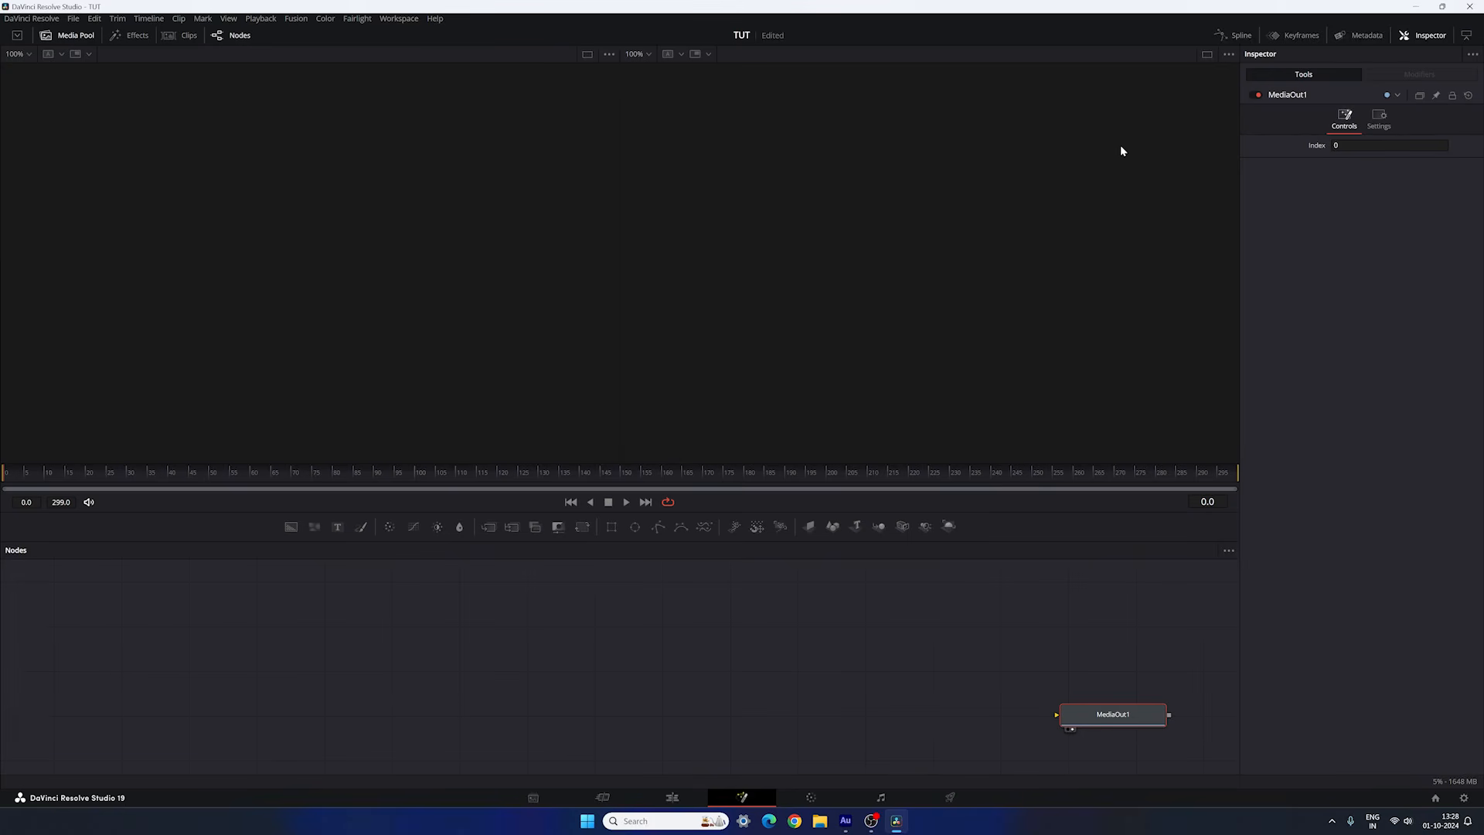
{"action": "left_click", "coordinate": [1206, 55]}
Import the Adidas-Logo and warner-bros-logo-png-transparent images from the Assets folder into the media pool.
{"action": "left_click", "coordinate": [82, 37]}
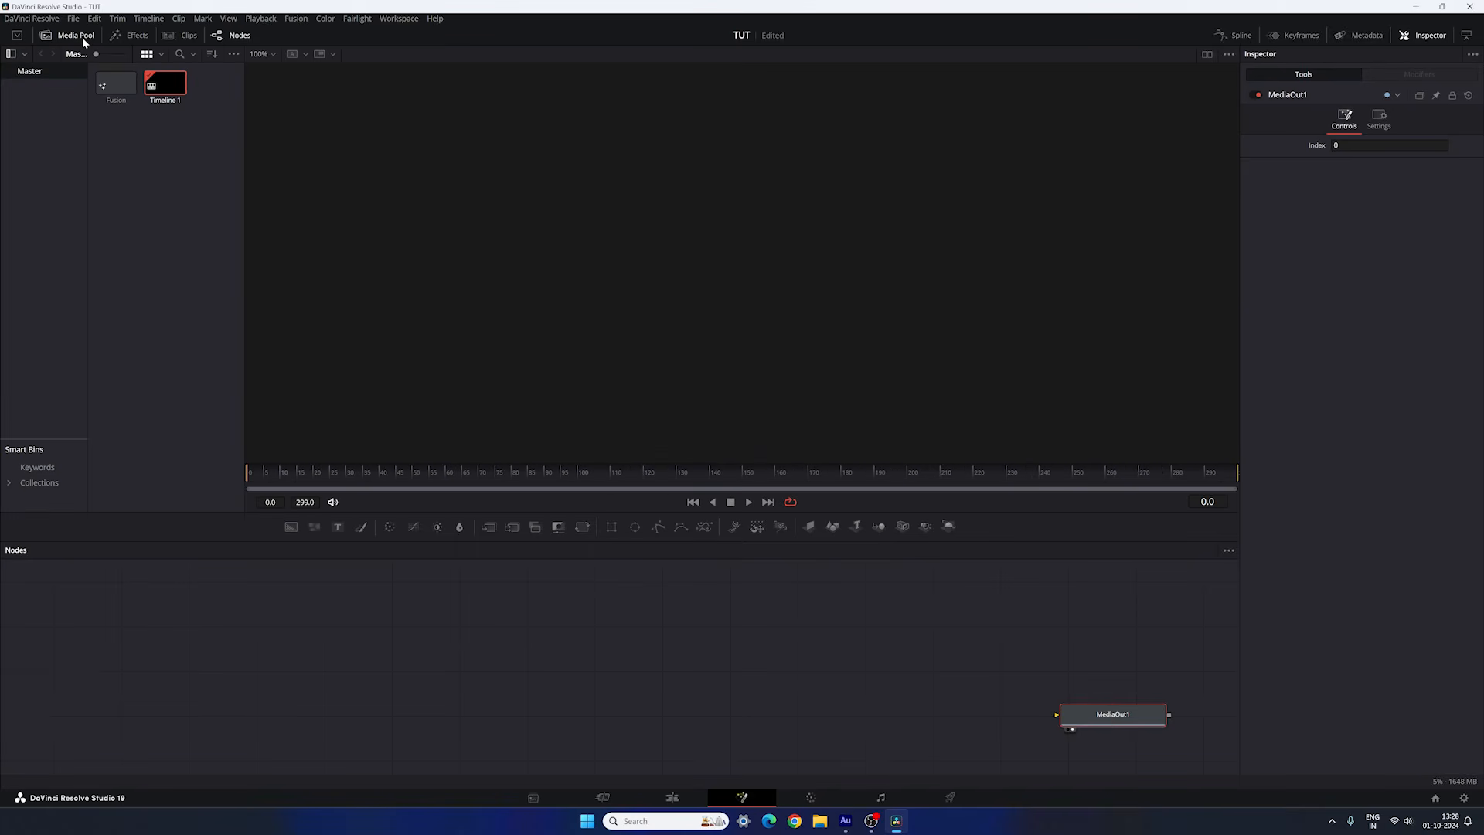
{"action": "right_click", "coordinate": [153, 155]}
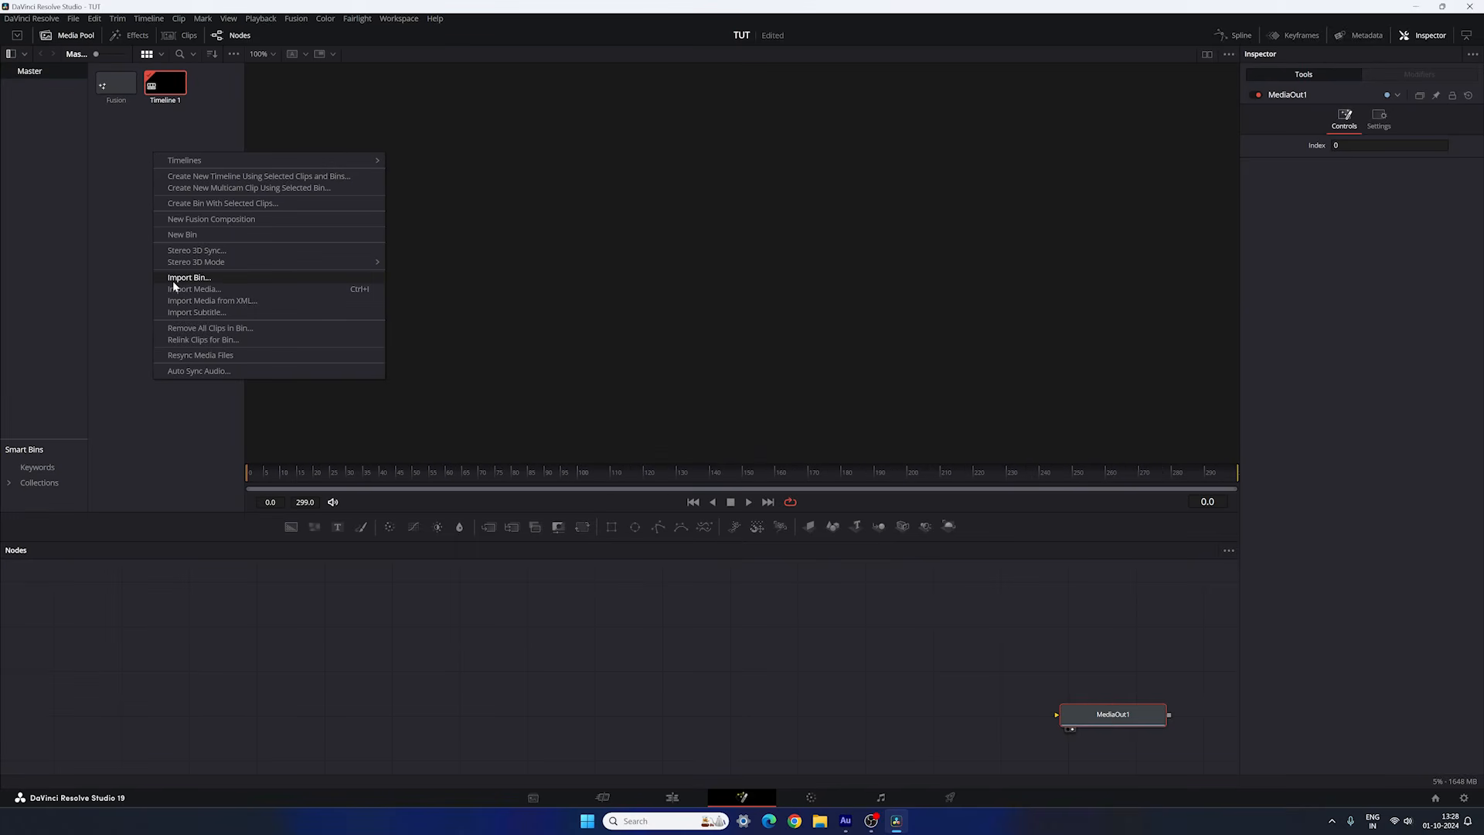
{"action": "left_click", "coordinate": [215, 290]}
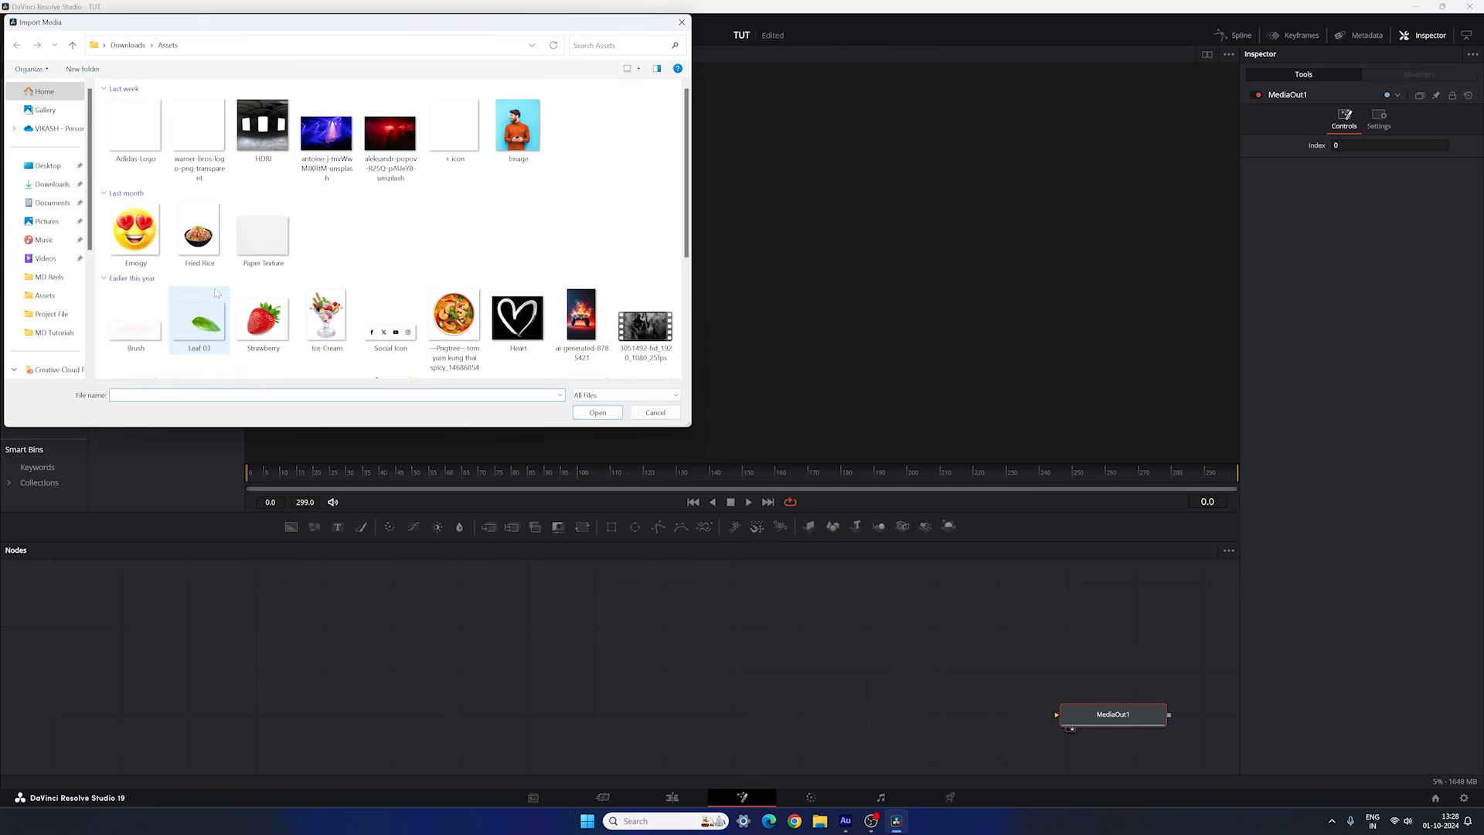
{"action": "left_click", "coordinate": [145, 146]}
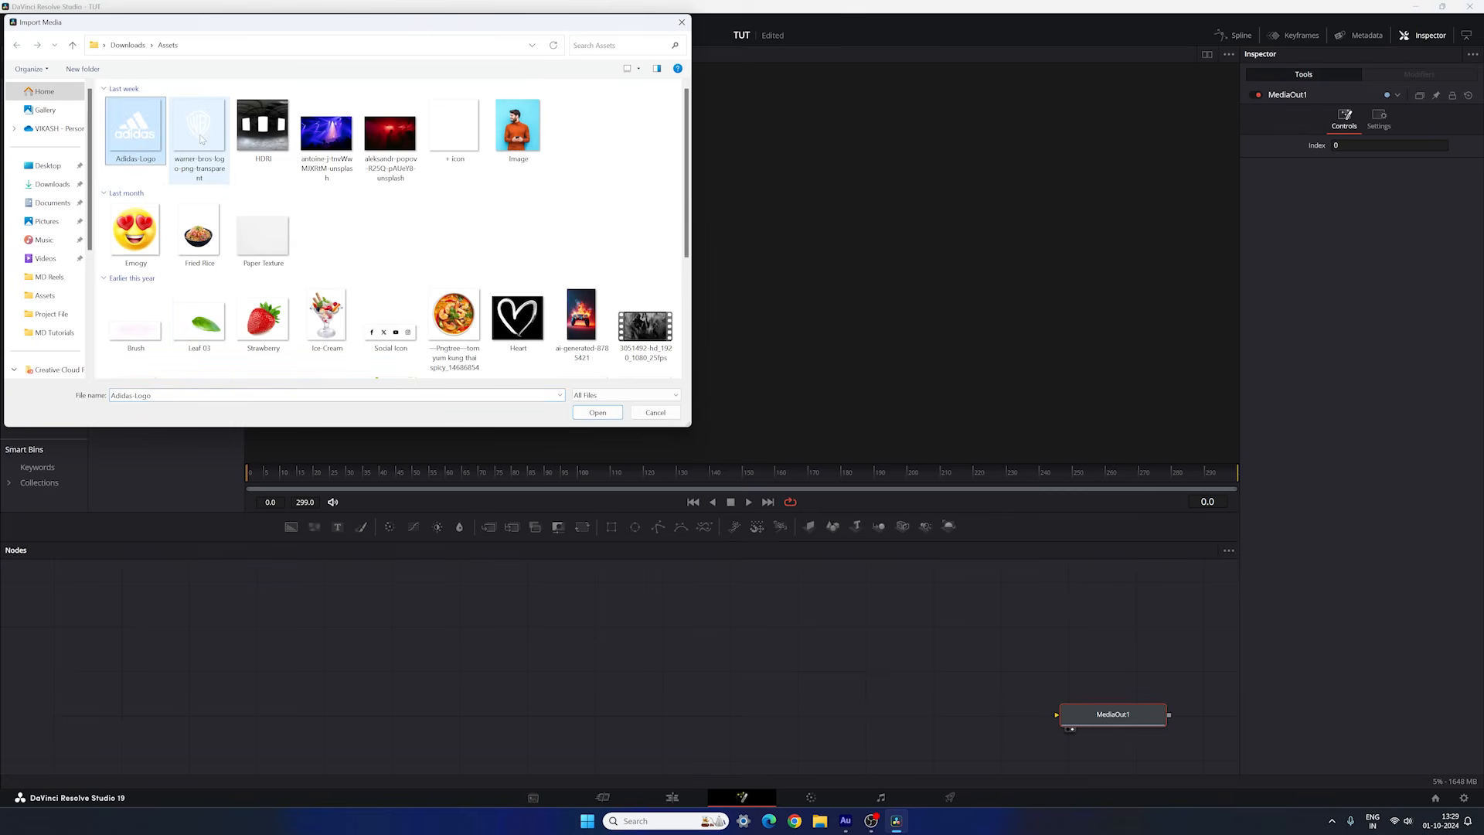
{"action": "left_click", "coordinate": [172, 148], "text": "ctrl"}
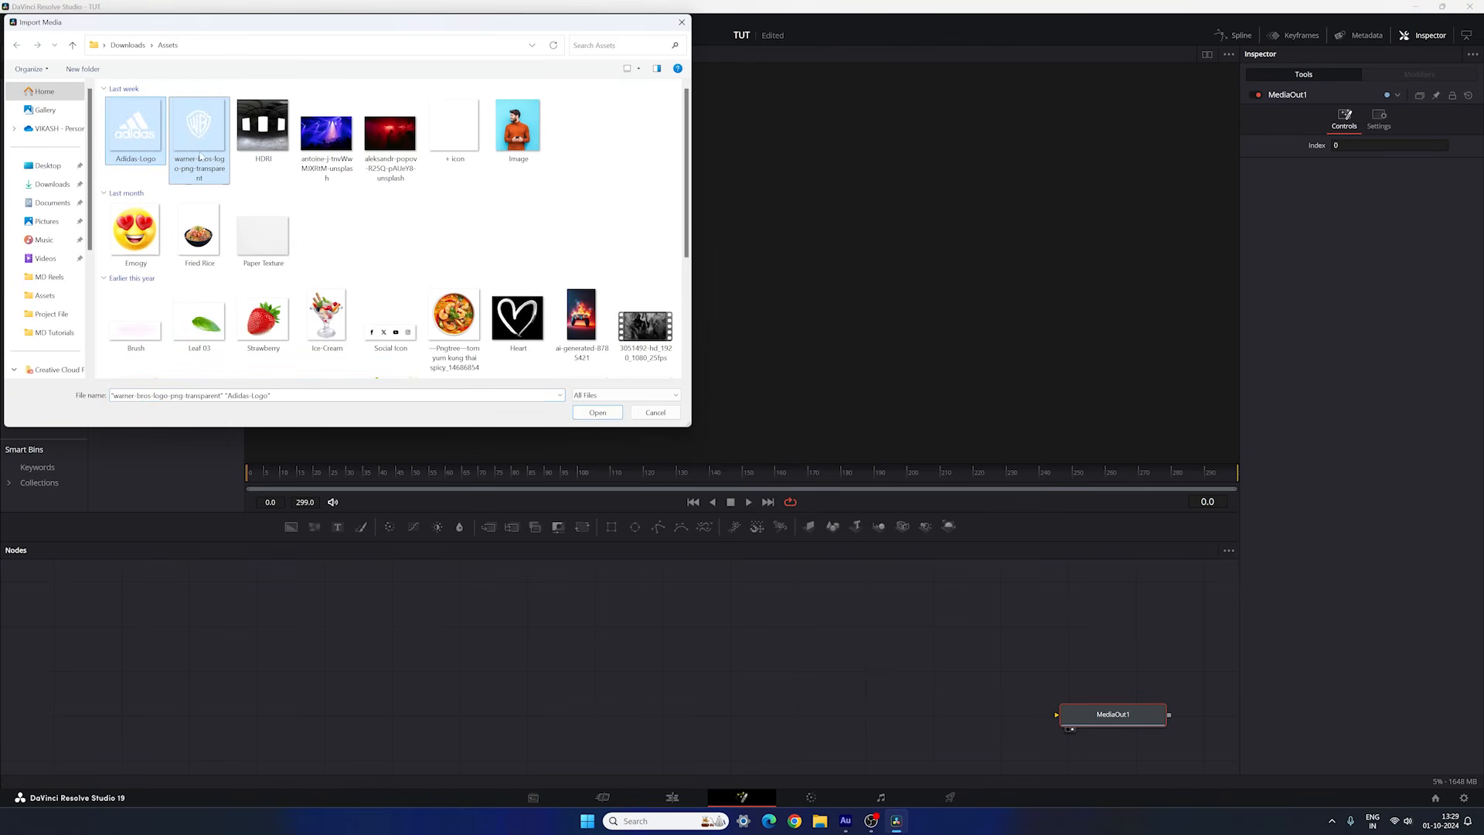
{"action": "left_click", "coordinate": [597, 412]}
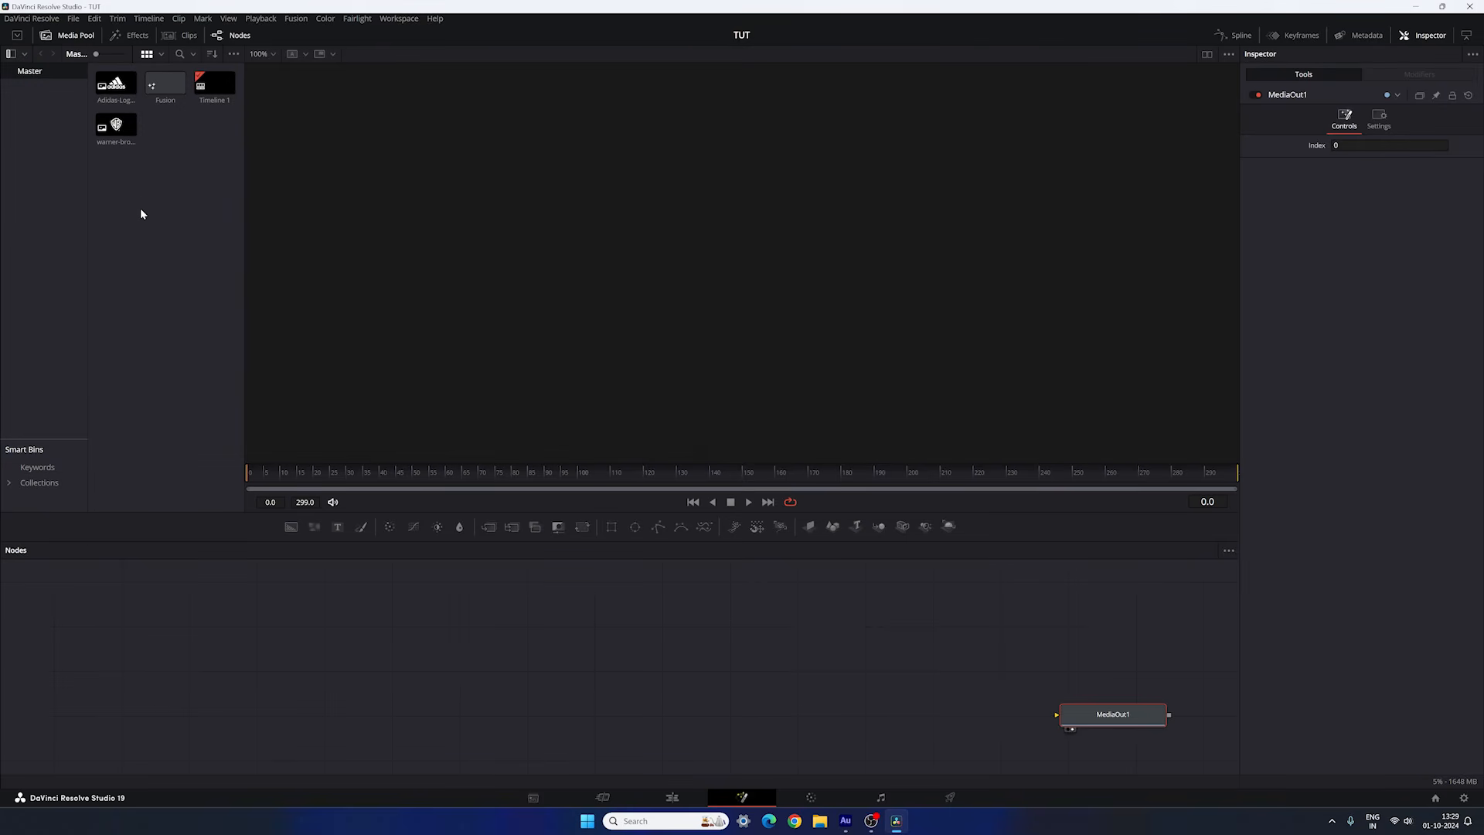
Add the Adidas logo image to the node graph and rename its node "Logo".
{"action": "left_click_drag", "start_coordinate": [116, 81], "coordinate": [477, 658]}
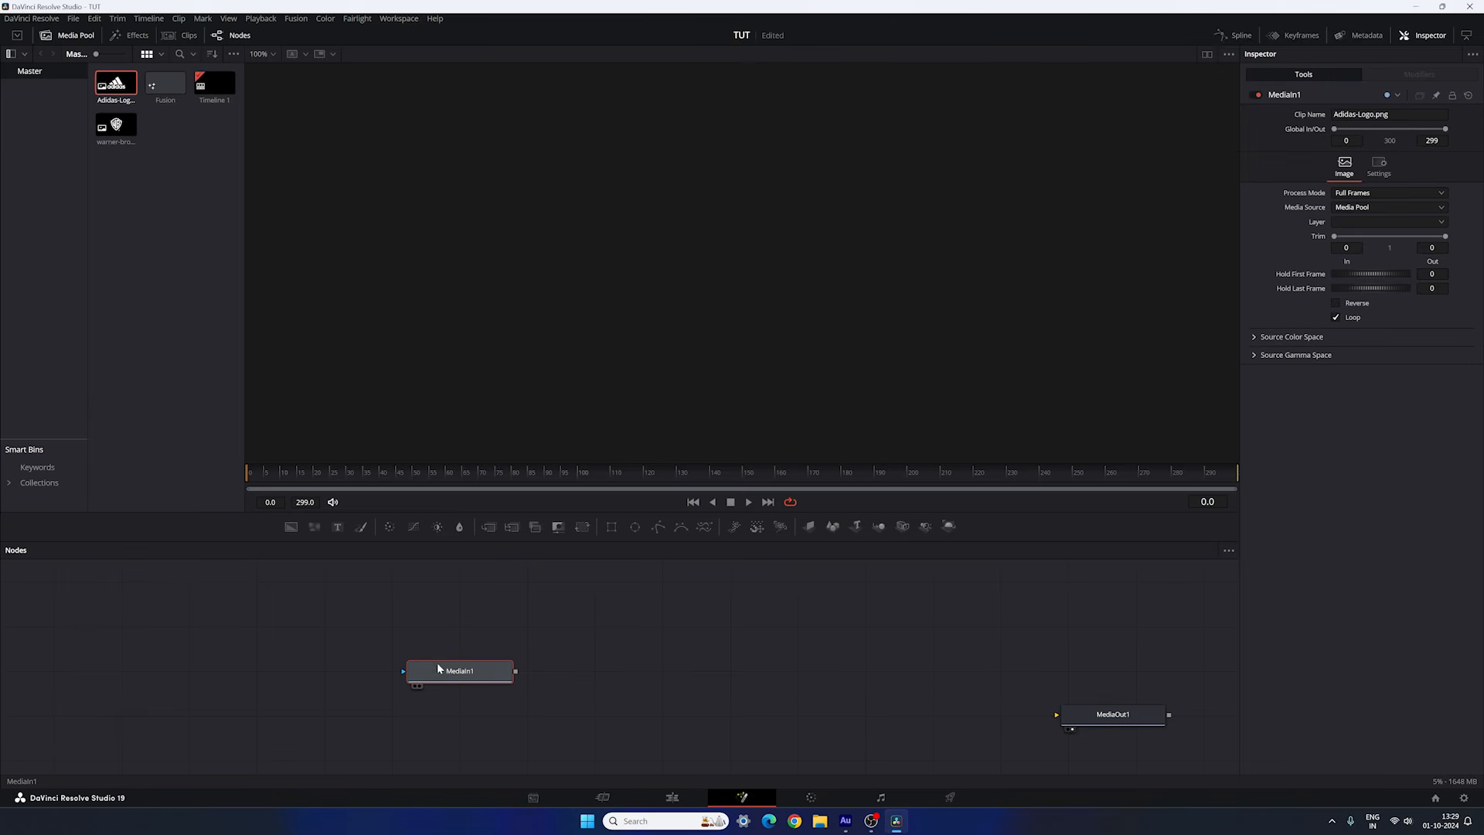
{"action": "key", "text": "F2"}
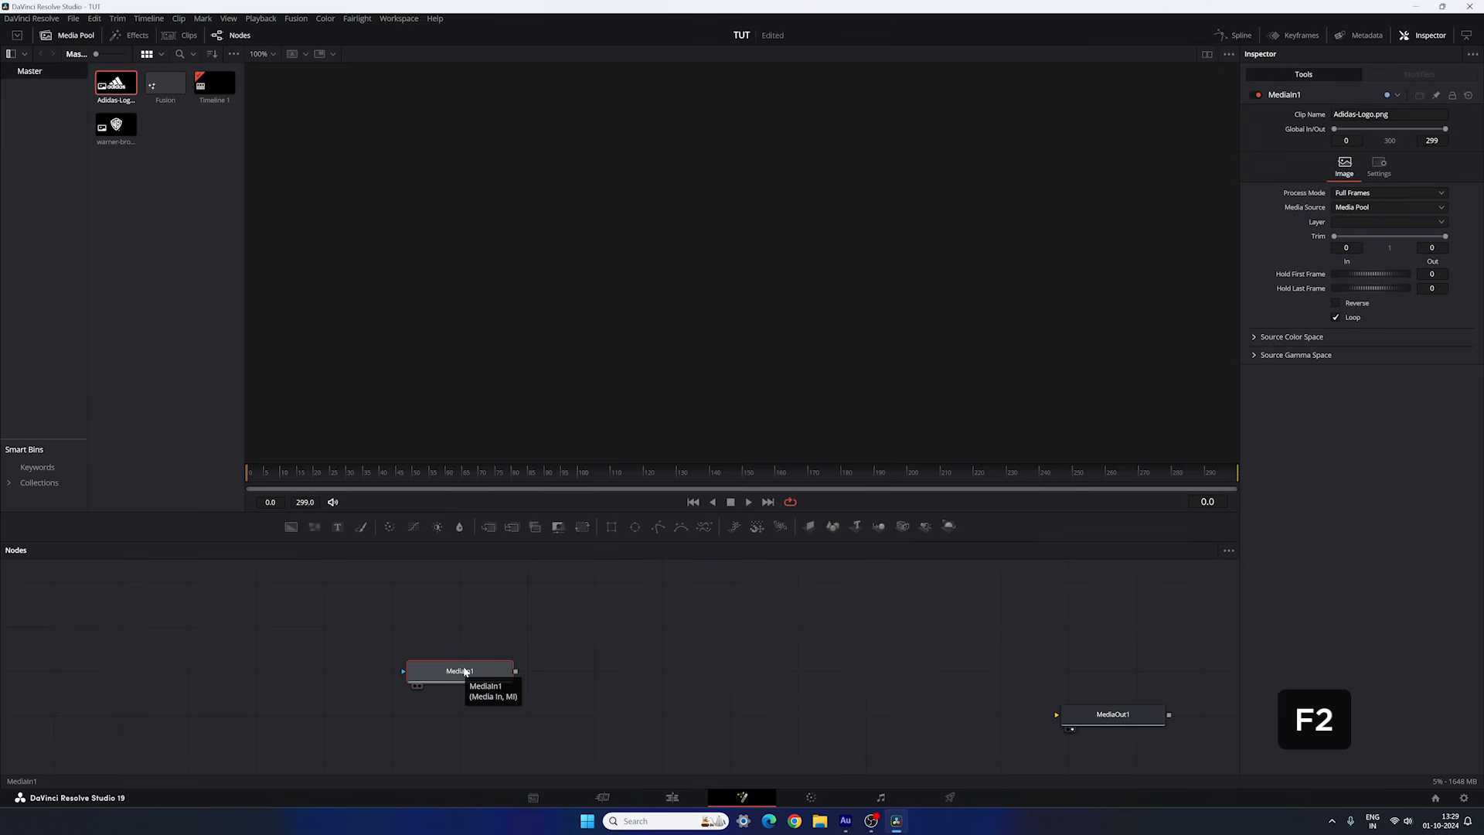
{"action": "left_click", "coordinate": [737, 411]}
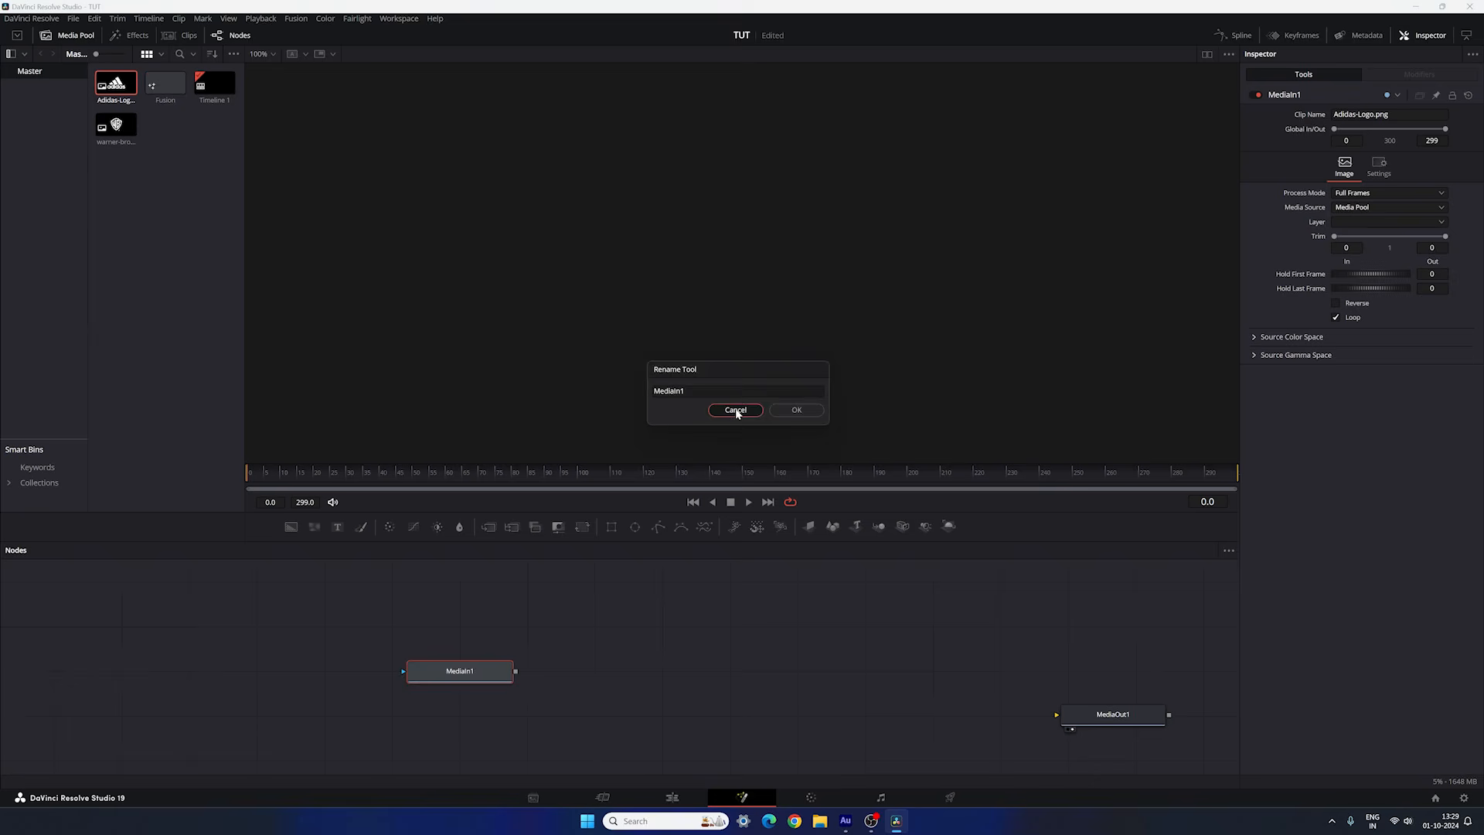
{"action": "right_click", "coordinate": [484, 674]}
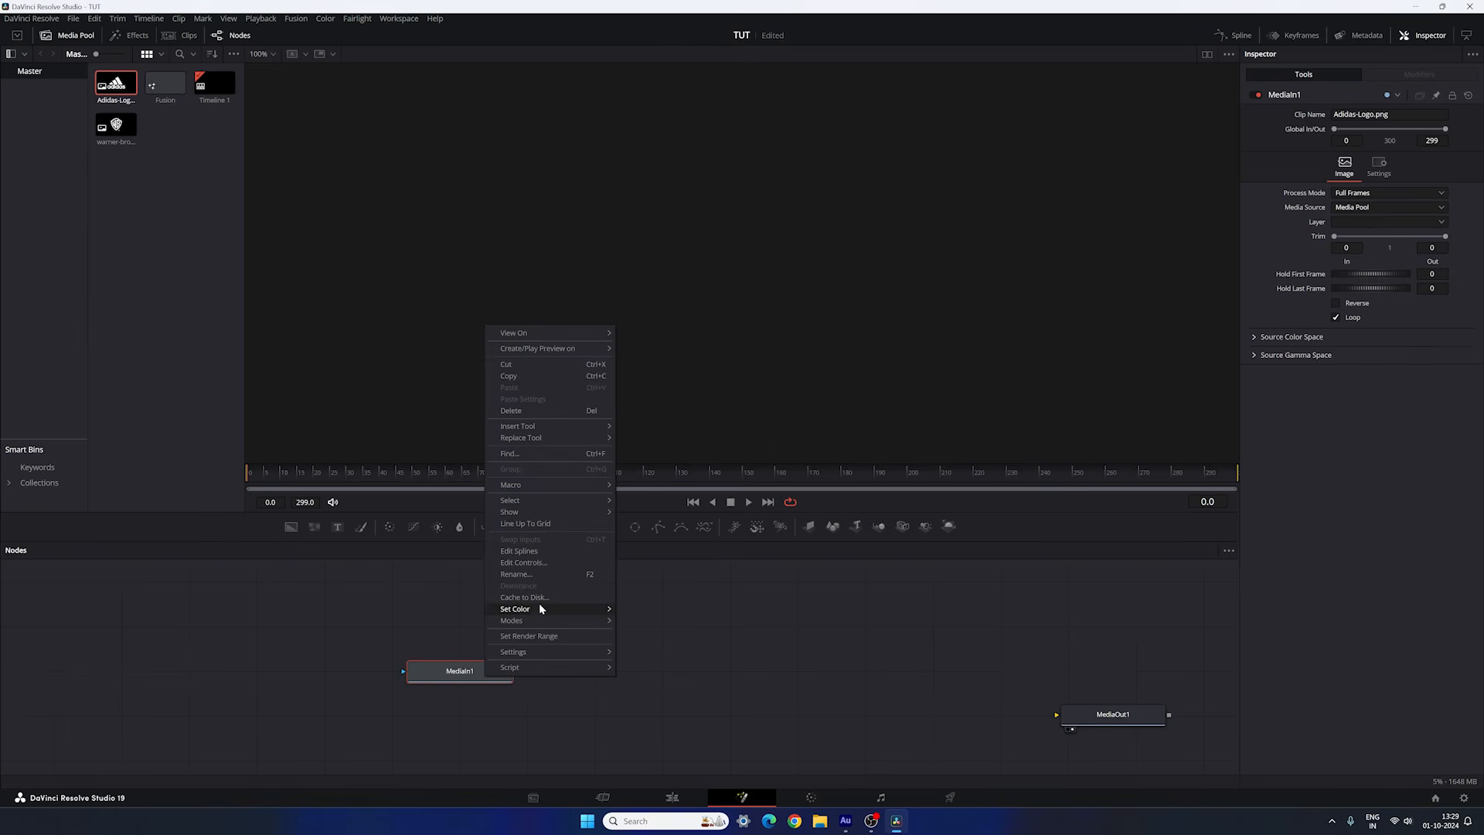
{"action": "left_click", "coordinate": [531, 576]}
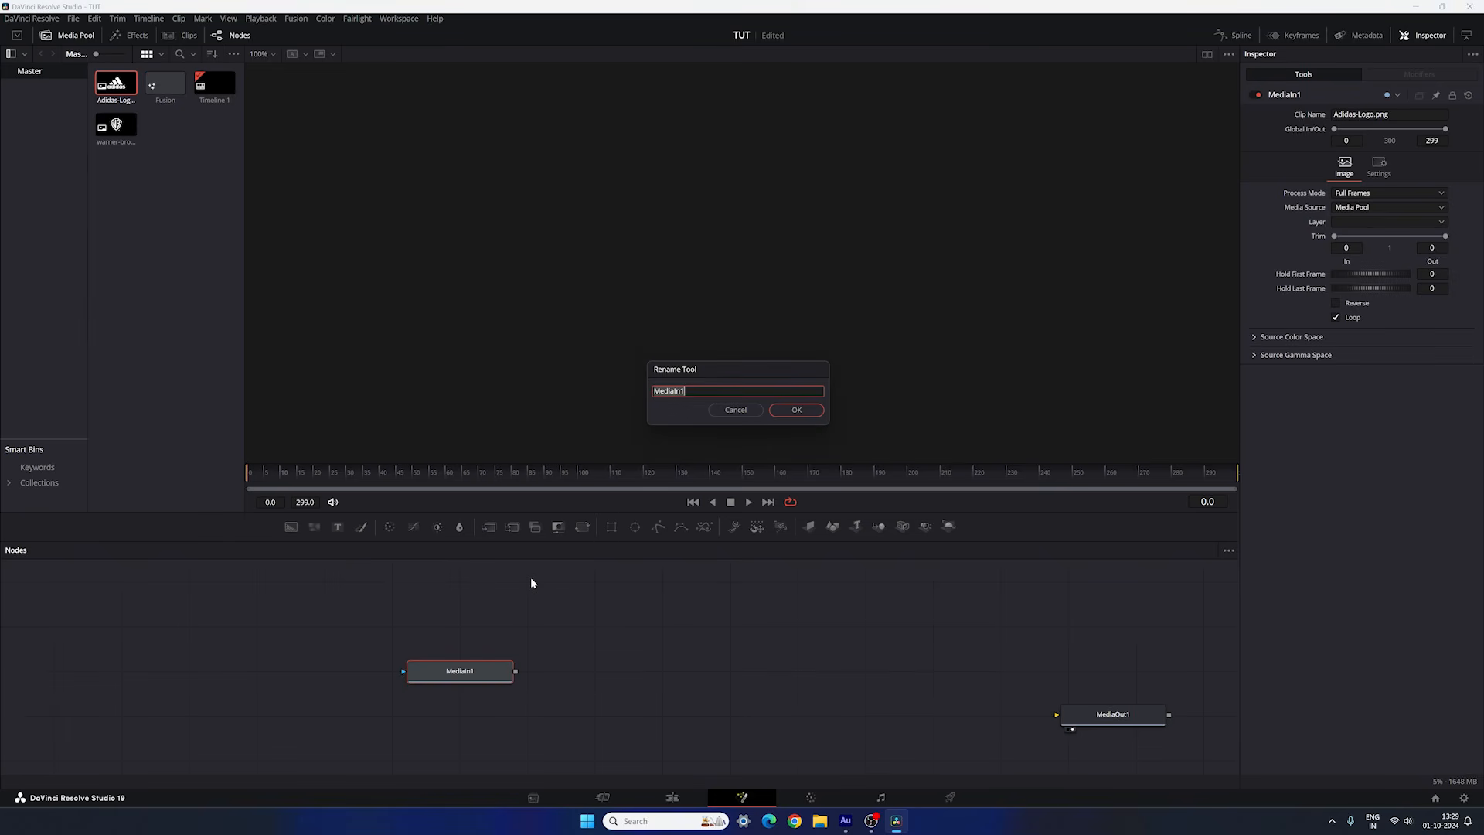
{"action": "key", "text": "BackSpace"}
{"action": "type", "text": "Logo"}
{"action": "left_click", "coordinate": [793, 411]}
Display the Logo node in the viewer and check the image's resolution.
{"action": "left_click_drag", "start_coordinate": [475, 669], "coordinate": [591, 368]}
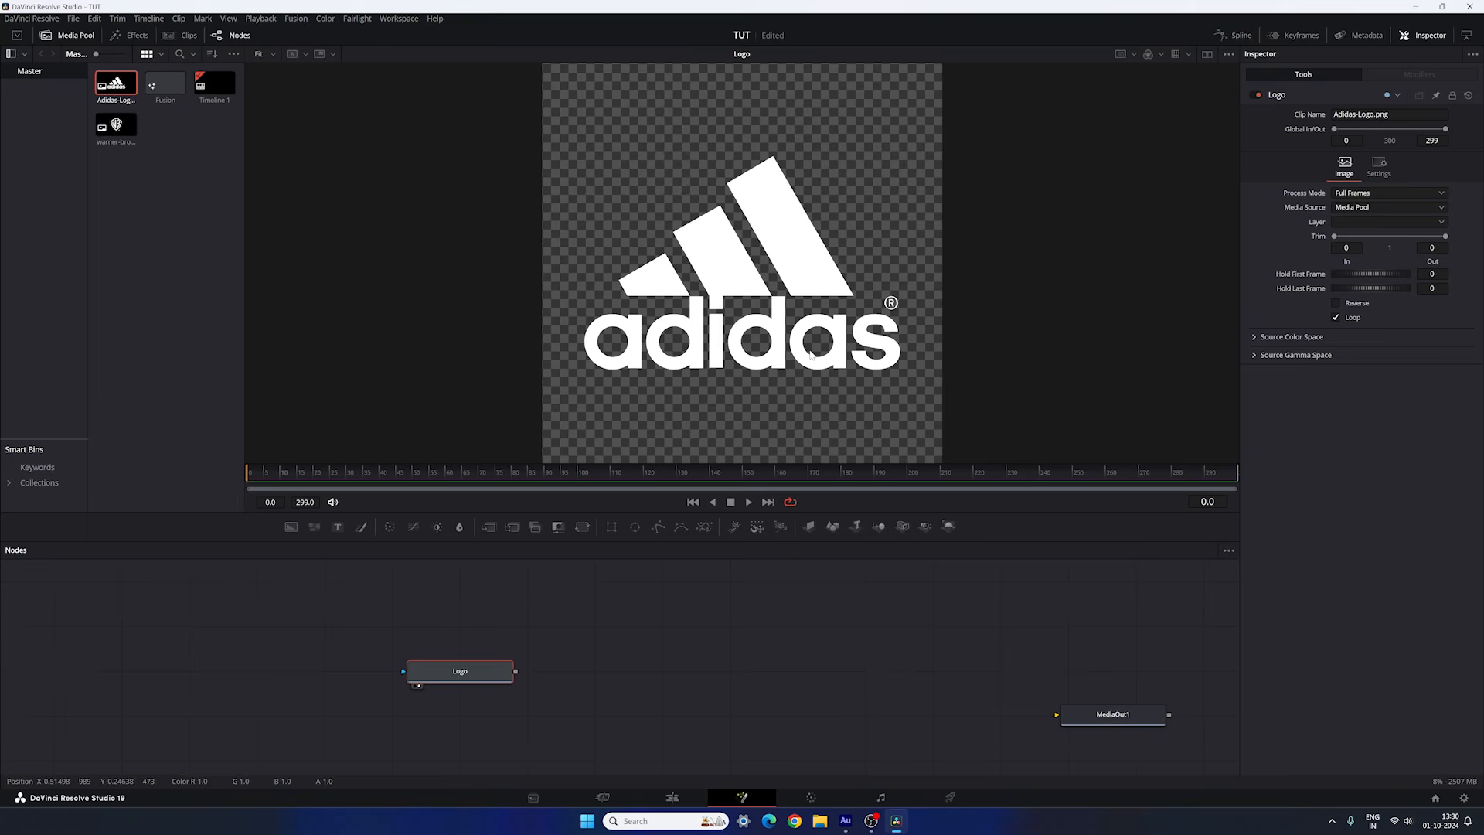
{"action": "left_click_drag", "start_coordinate": [887, 172], "coordinate": [884, 195]}
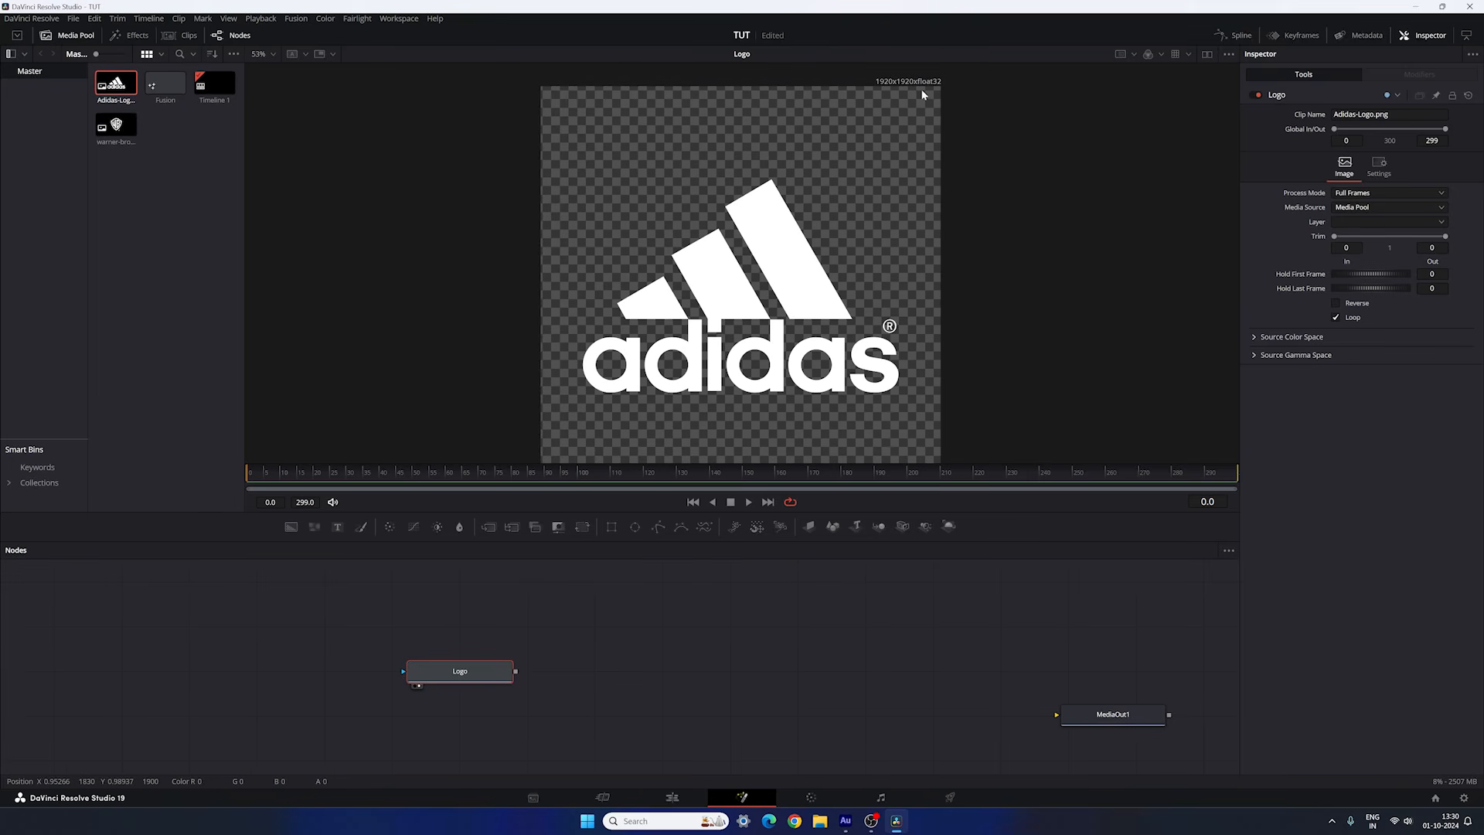
{"action": "left_click_drag", "start_coordinate": [836, 265], "coordinate": [833, 251]}
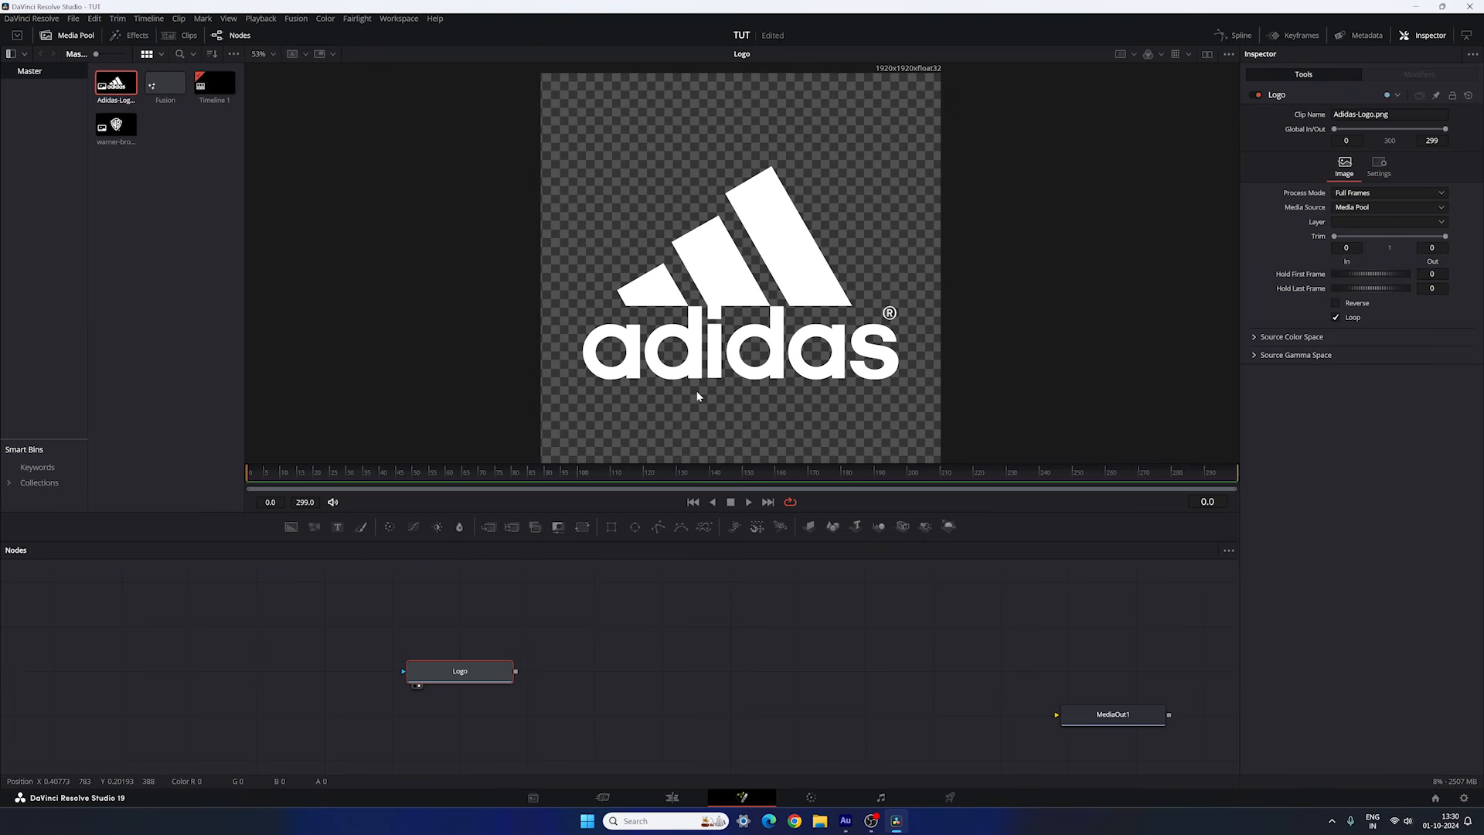
Add a Background node beside the Logo node and rename it "Matte".
{"action": "left_click_drag", "start_coordinate": [597, 608], "coordinate": [595, 627]}
{"action": "left_click_drag", "start_coordinate": [290, 533], "coordinate": [350, 649]}
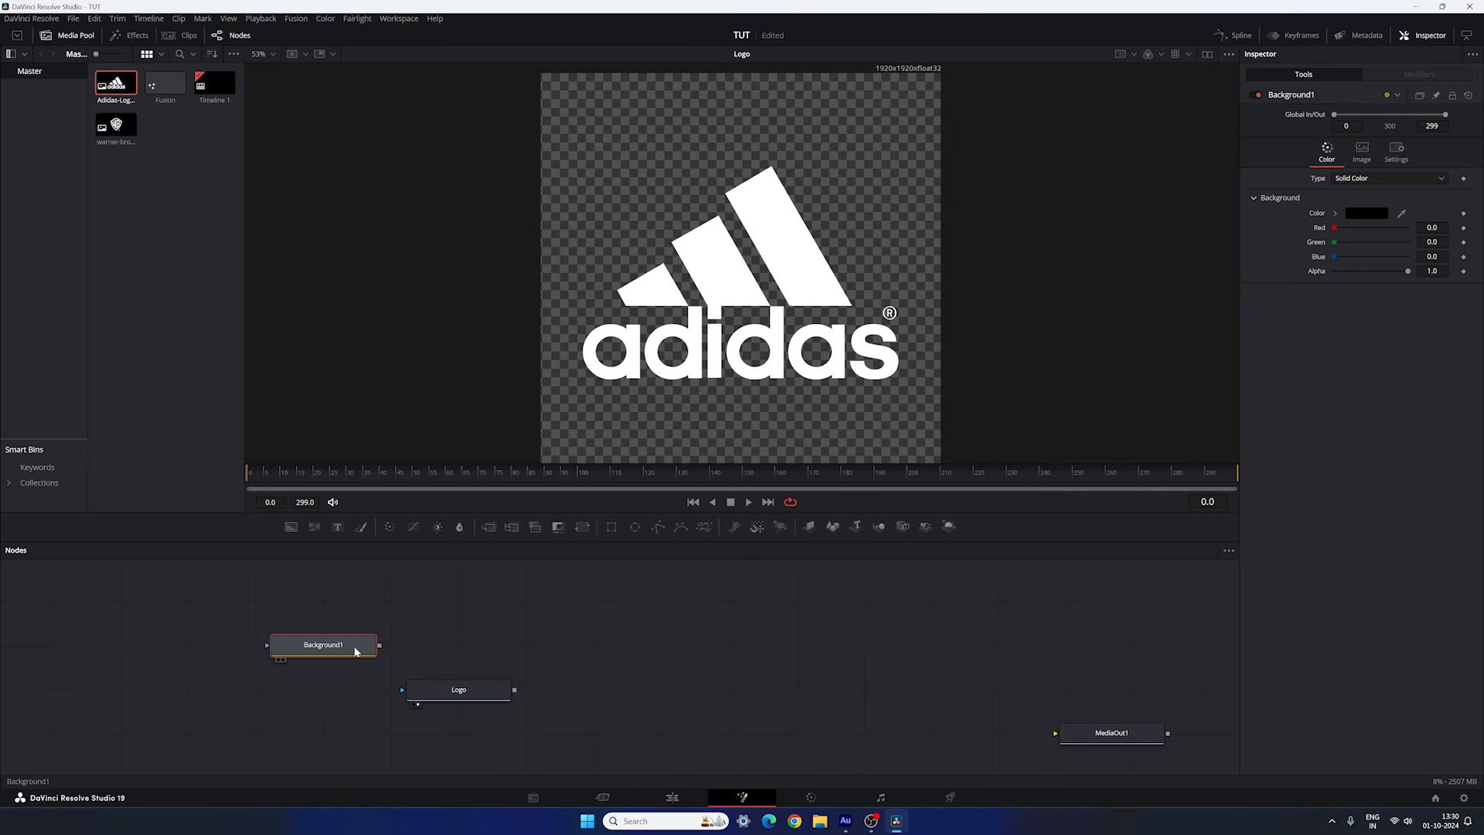
{"action": "key", "text": "F2"}
{"action": "type", "text": "M"}
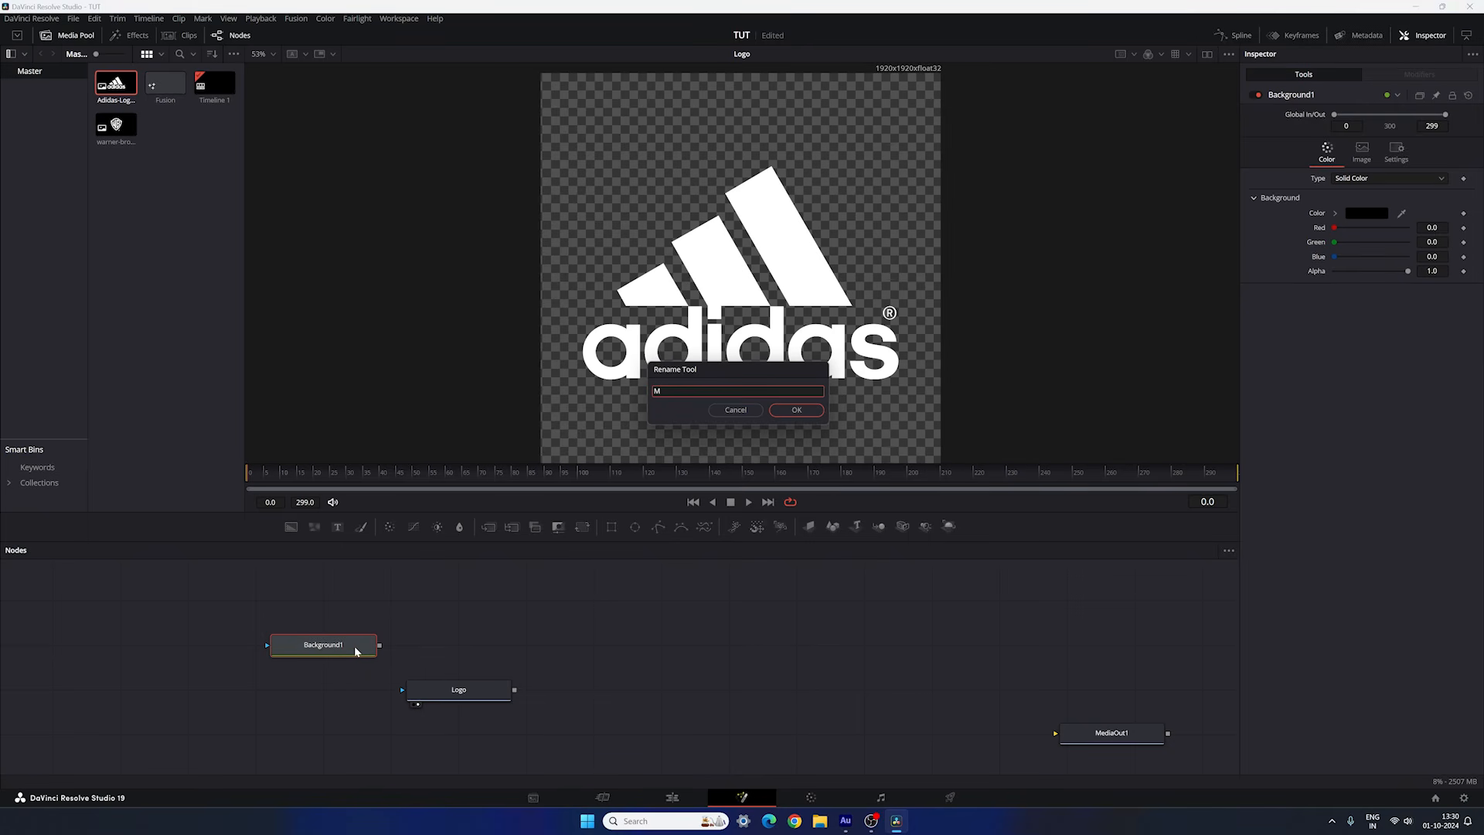
{"action": "type", "text": "atte"}
{"action": "left_click", "coordinate": [796, 410]}
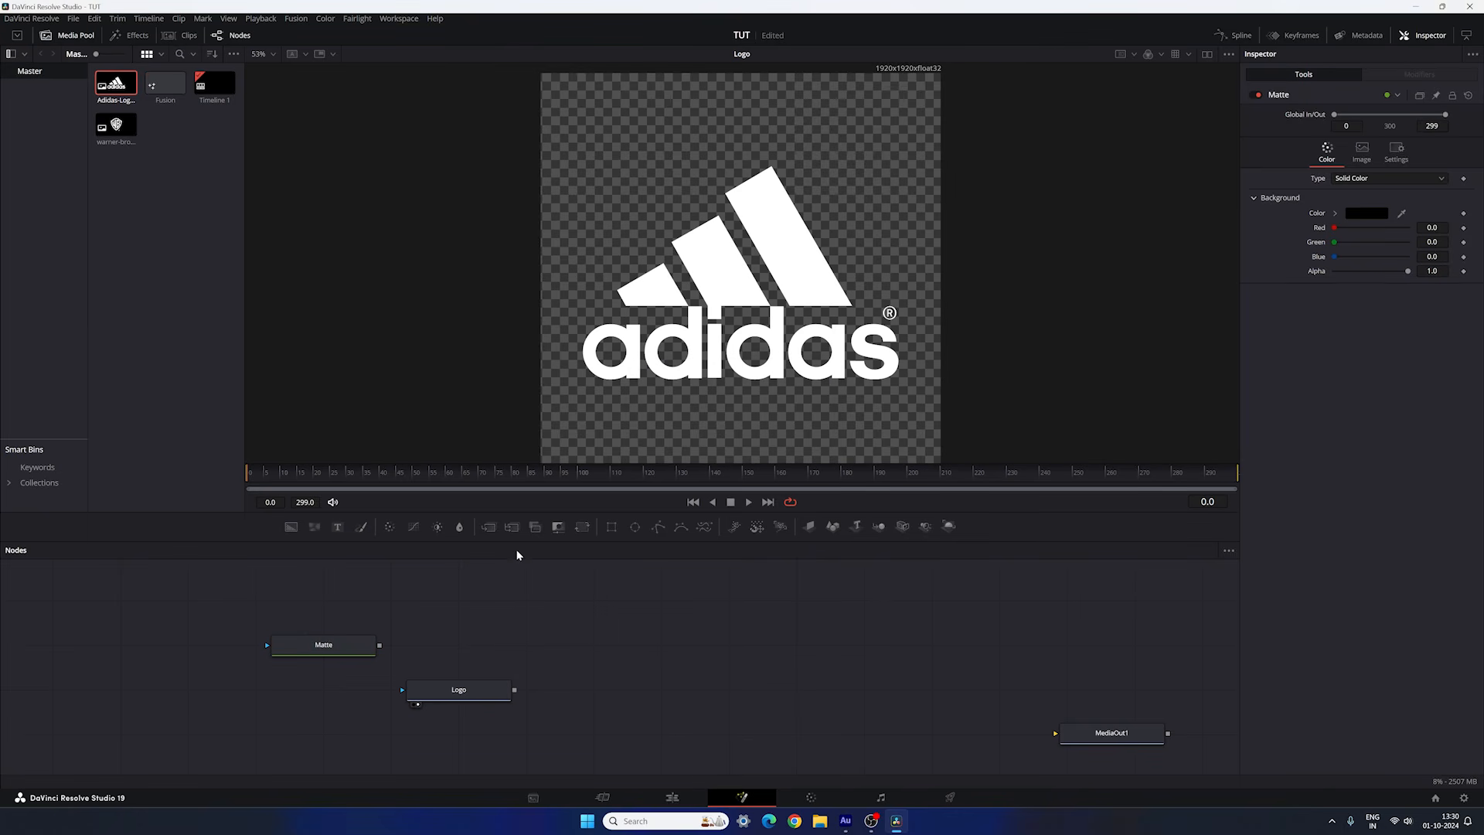
Add a Merge node above Logo, with Matte connected as its background and Logo as its foreground.
{"action": "left_click_drag", "start_coordinate": [490, 526], "coordinate": [541, 627]}
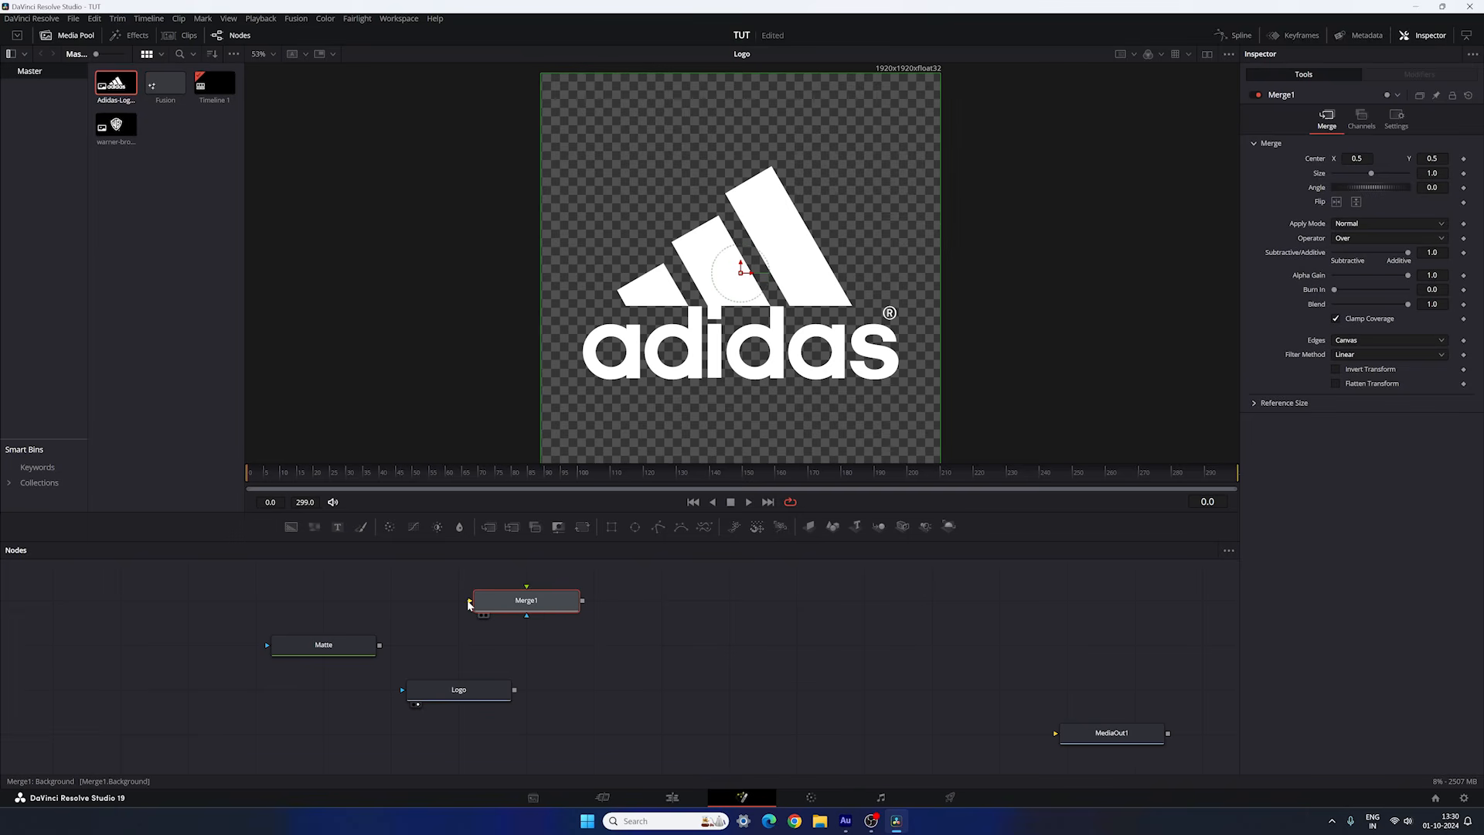
{"action": "left_click_drag", "start_coordinate": [469, 602], "coordinate": [324, 646]}
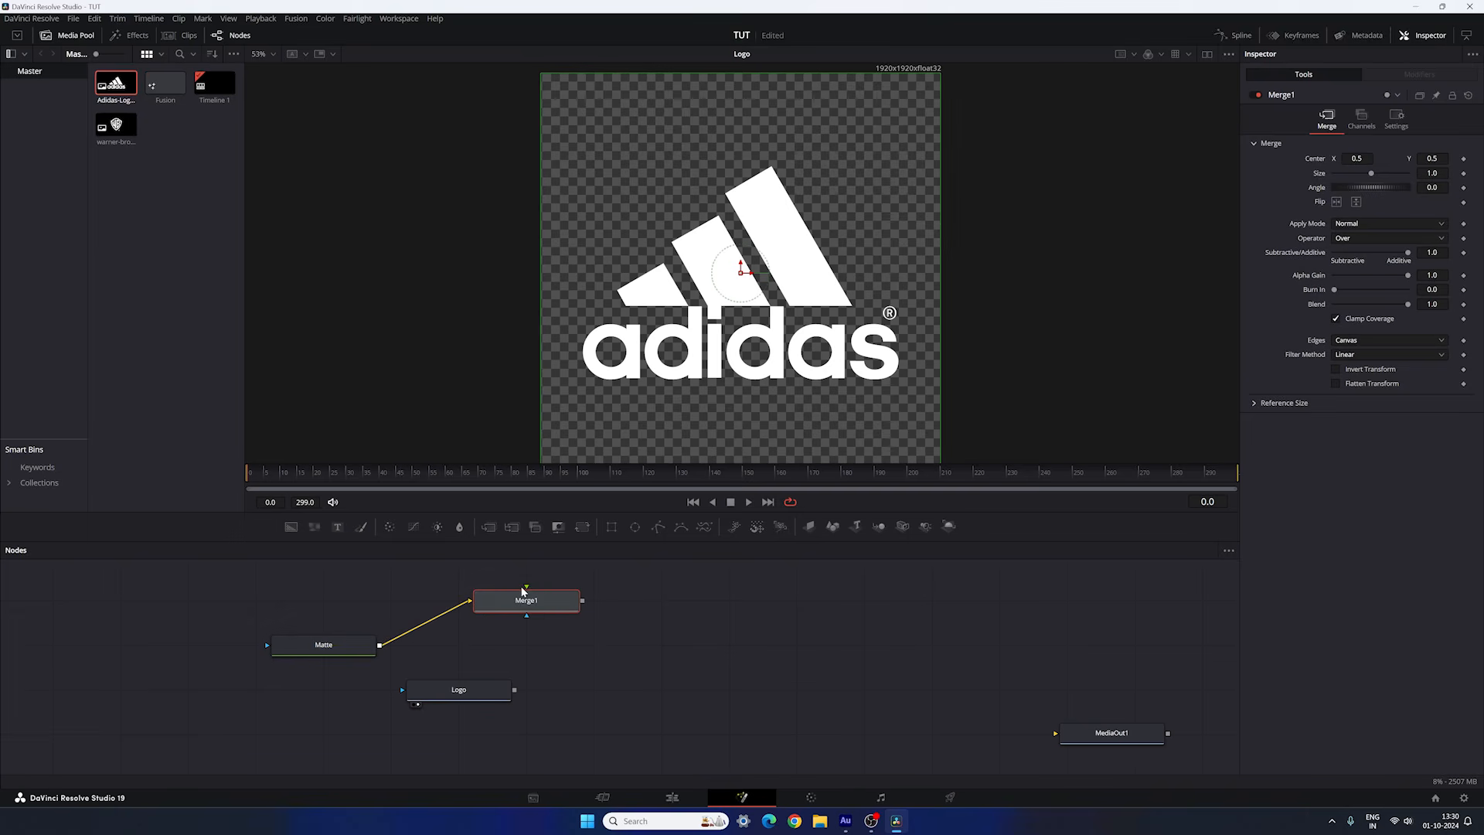
{"action": "left_click_drag", "start_coordinate": [526, 588], "coordinate": [459, 689]}
{"action": "left_click_drag", "start_coordinate": [527, 604], "coordinate": [460, 649]}
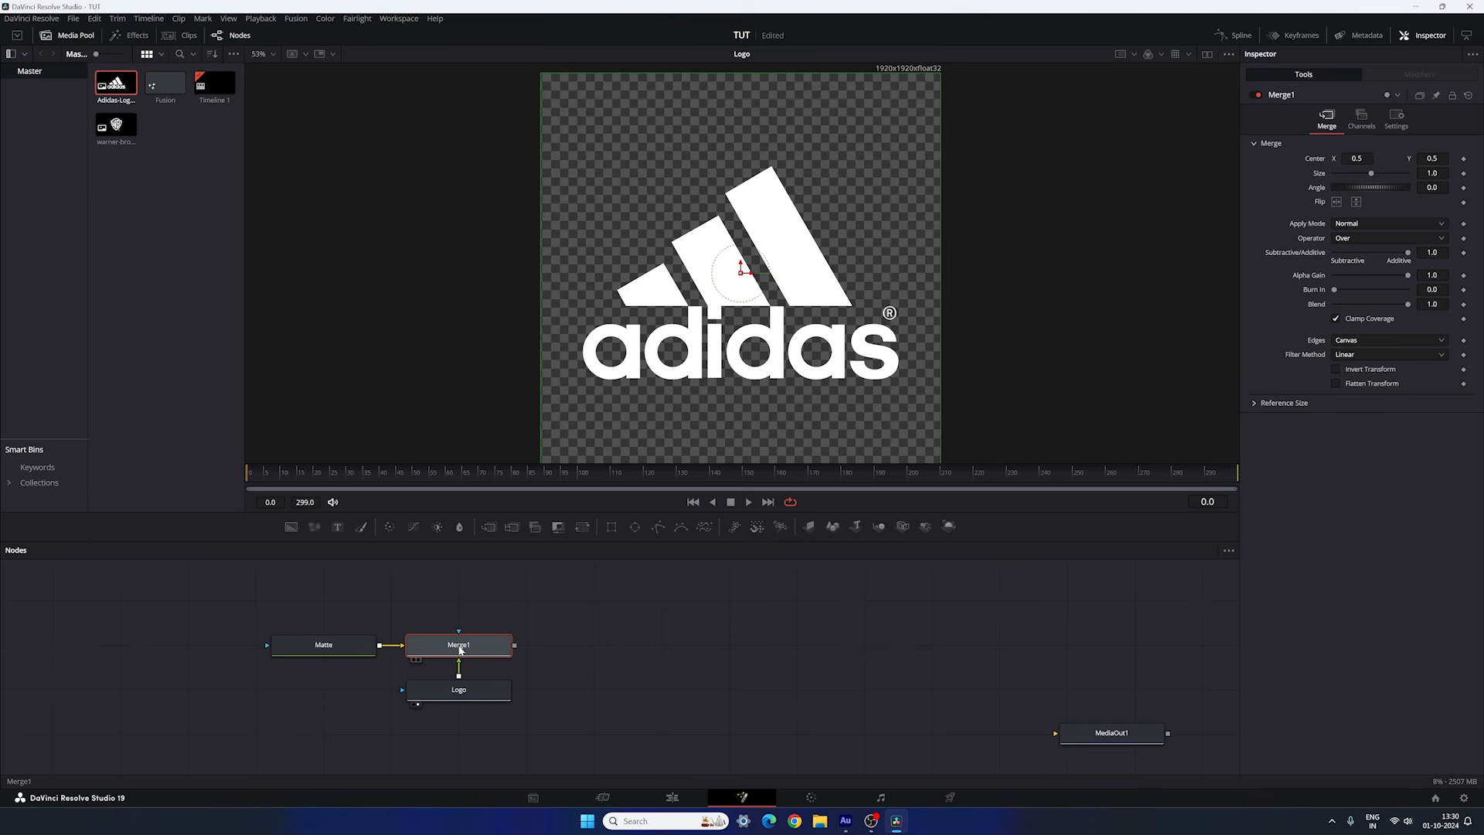
View the Merge1 result, scale the logo down to about 0.44 and shift it up slightly to a Y center of about 0.507.
{"action": "key", "text": "2"}
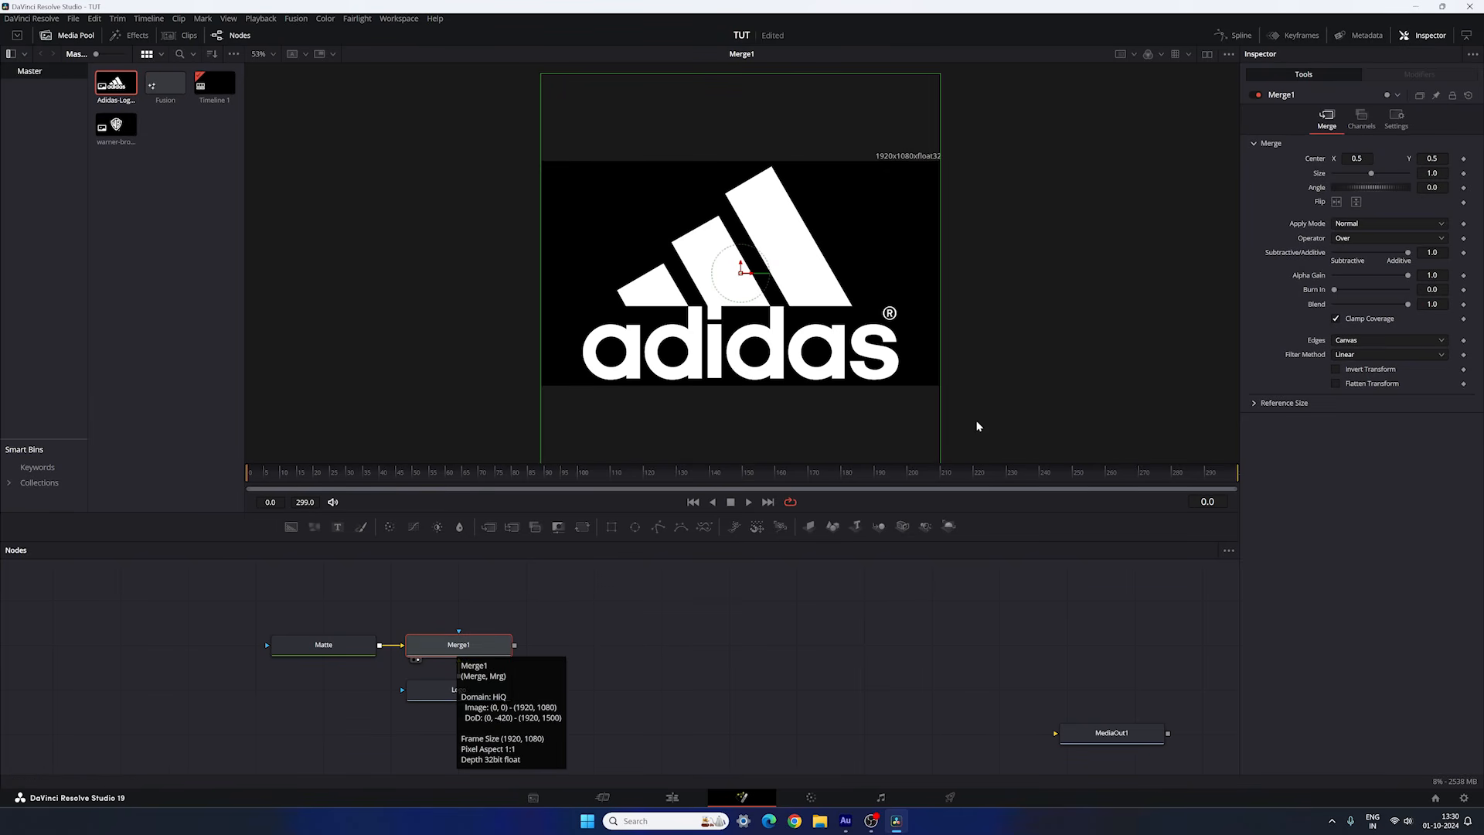
{"action": "left_click_drag", "start_coordinate": [939, 415], "coordinate": [841, 379]}
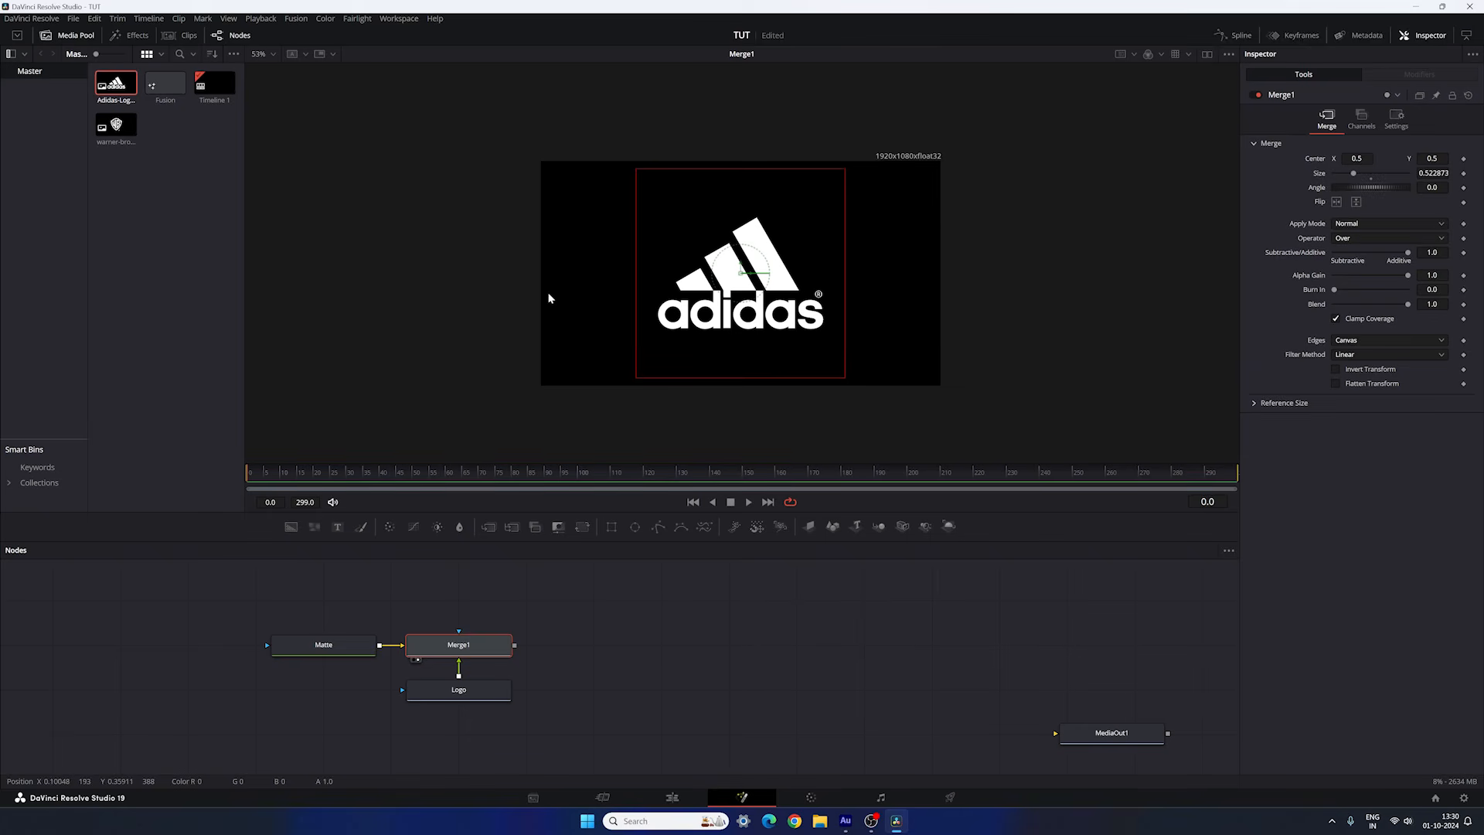
{"action": "key", "text": "ctrl+f"}
{"action": "left_click_drag", "start_coordinate": [742, 253], "coordinate": [742, 250]}
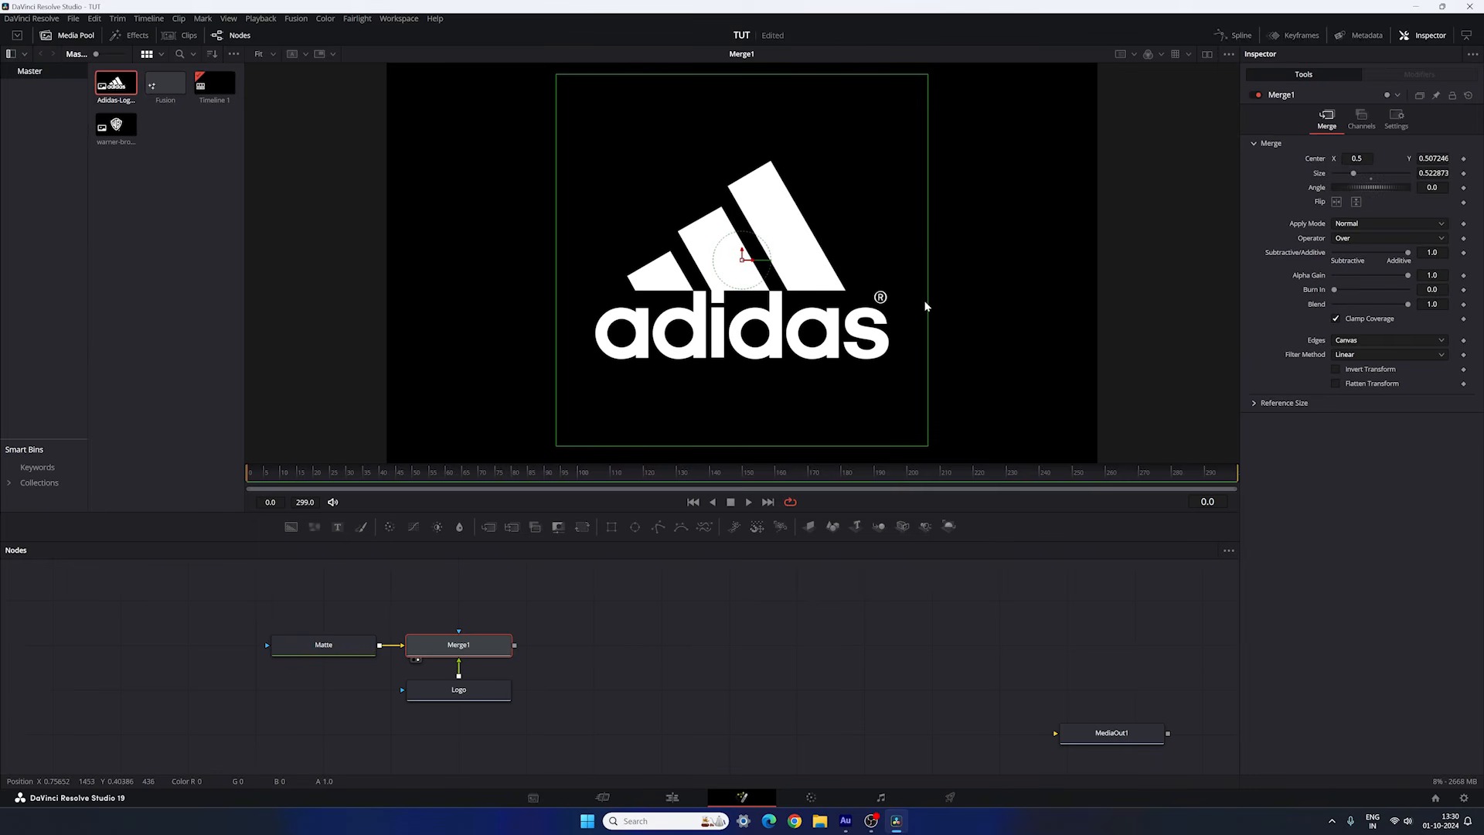
{"action": "left_click_drag", "start_coordinate": [926, 306], "coordinate": [901, 304]}
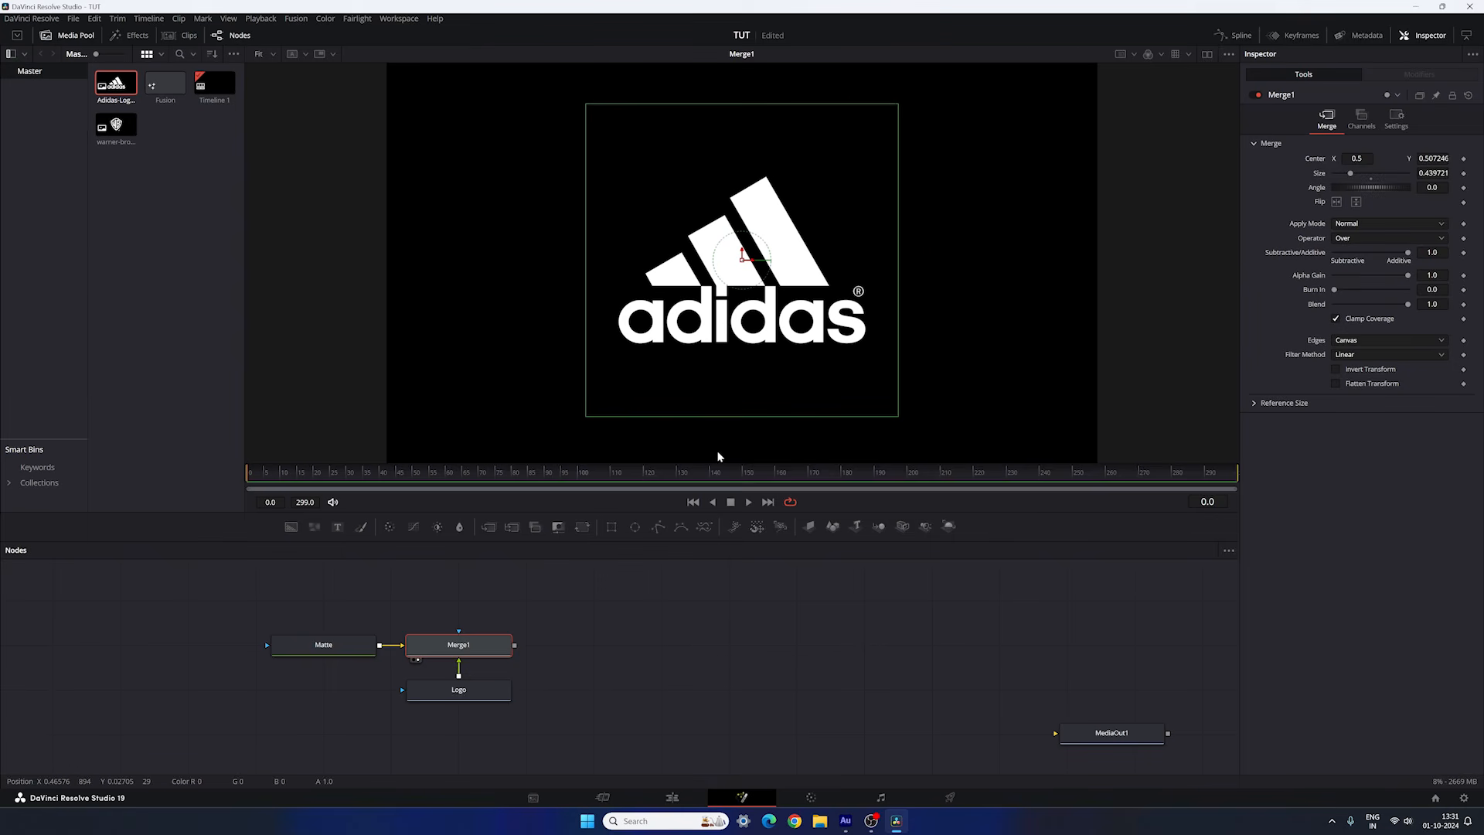
Make the Matte background fully transparent by setting its Alpha to 0.
{"action": "left_click", "coordinate": [698, 619]}
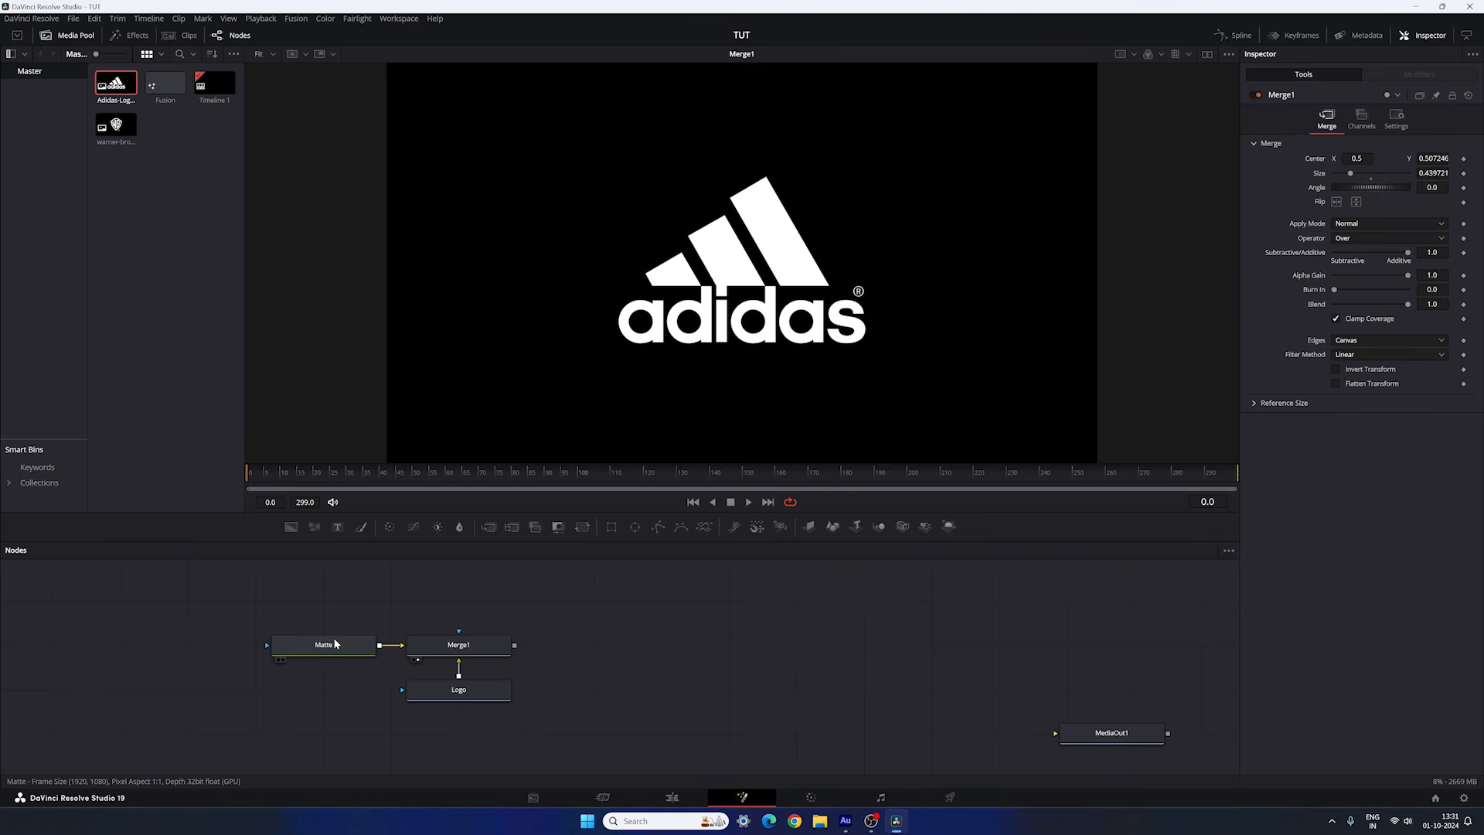
{"action": "left_click", "coordinate": [350, 651]}
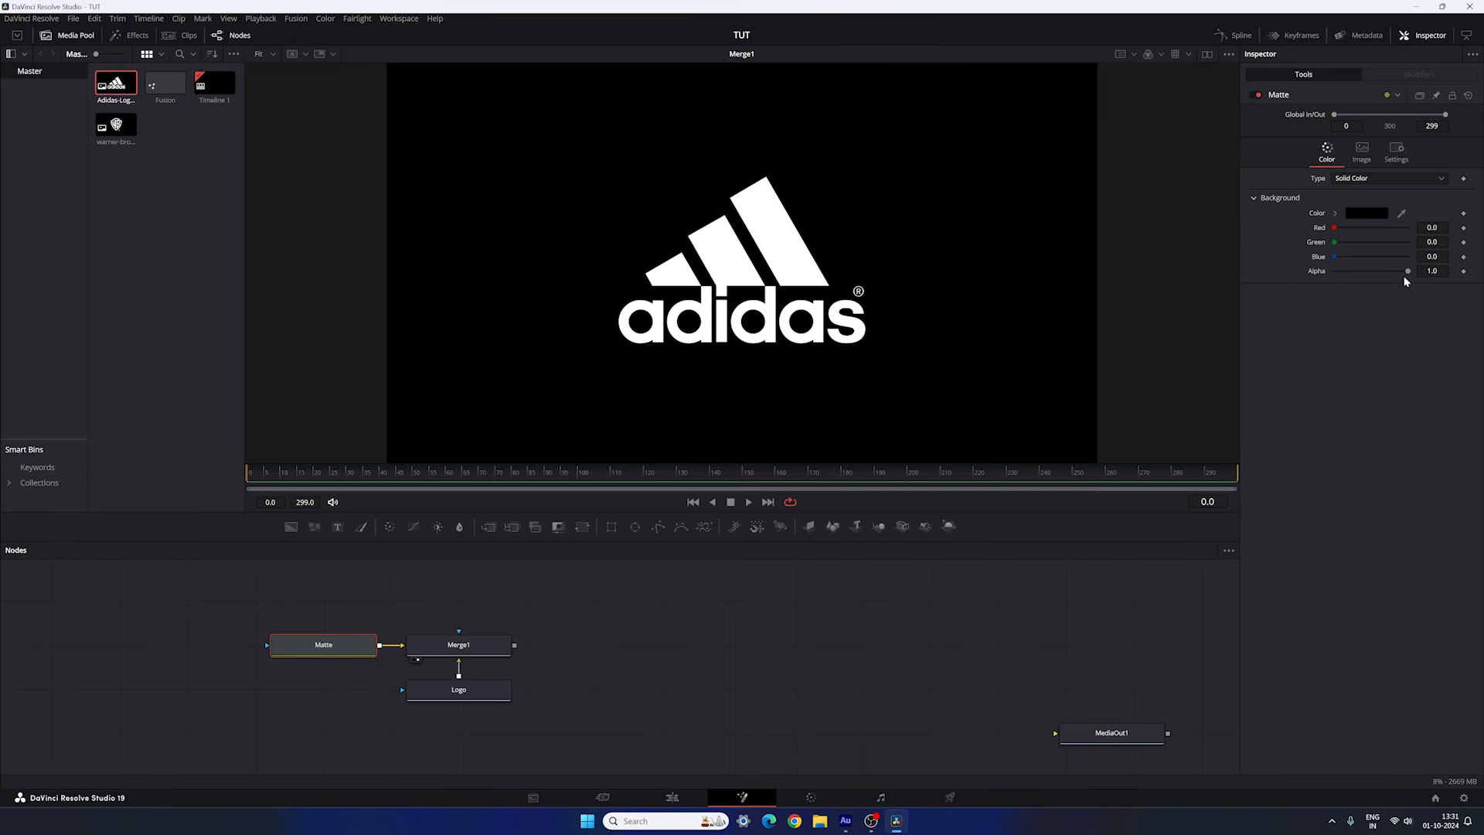
{"action": "left_click_drag", "start_coordinate": [1407, 271], "coordinate": [1329, 276]}
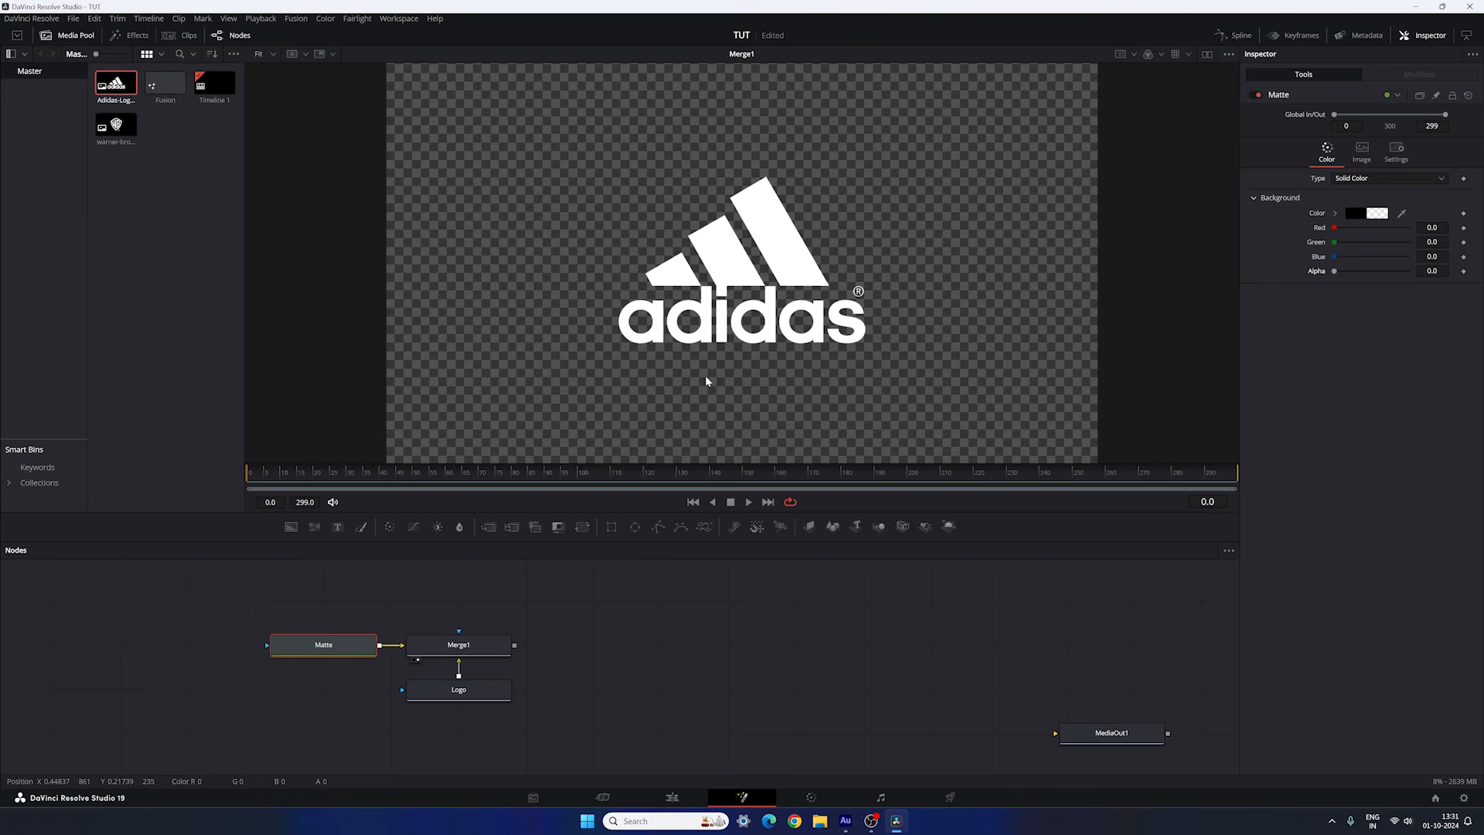
{"action": "left_click", "coordinate": [590, 650]}
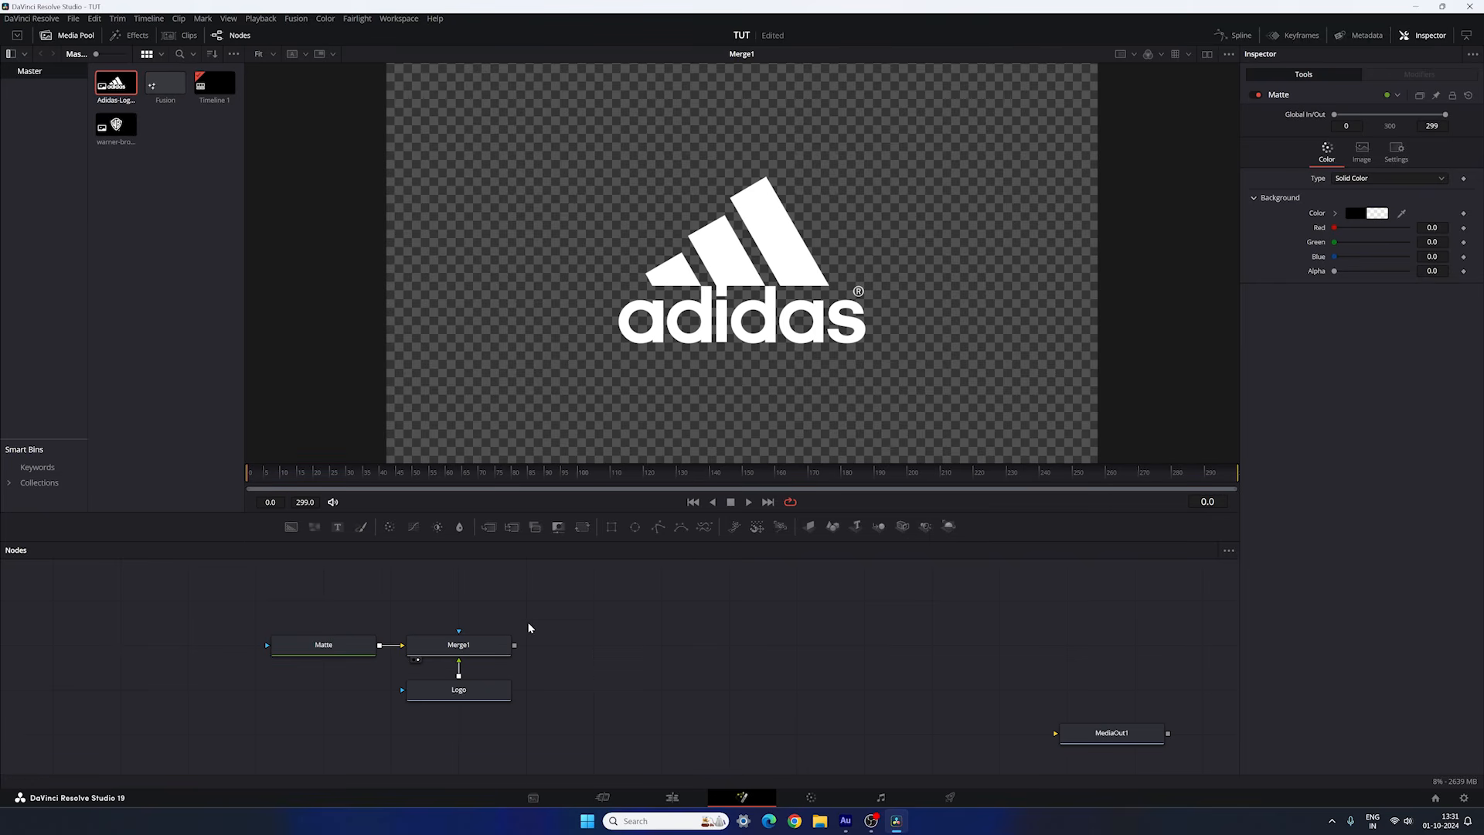
Add a Create Bump Map node after Merge1, place it further along the same row, and display it in the viewer.
{"action": "left_click", "coordinate": [495, 653]}
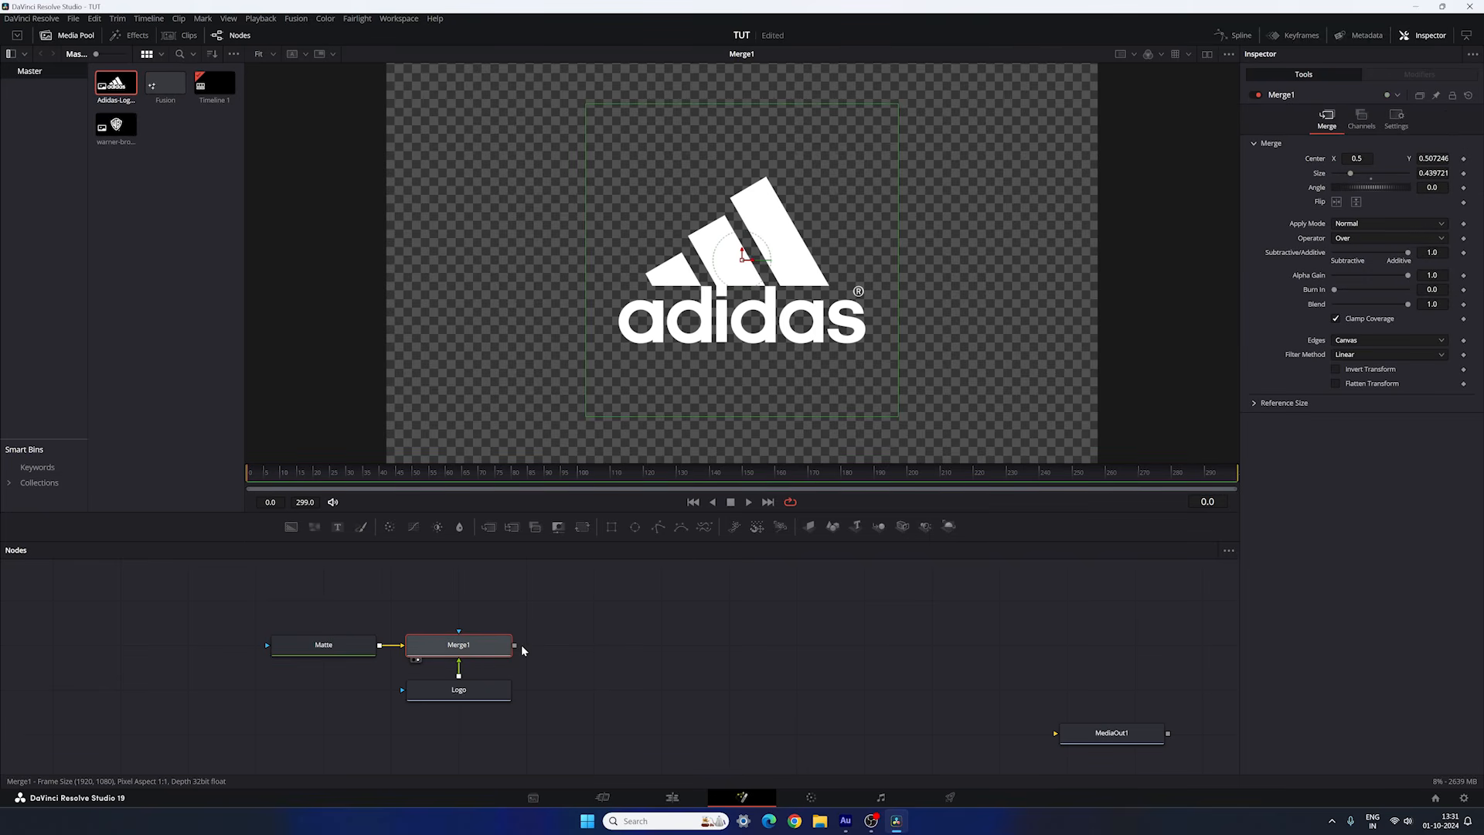
{"action": "key", "text": "shift+space"}
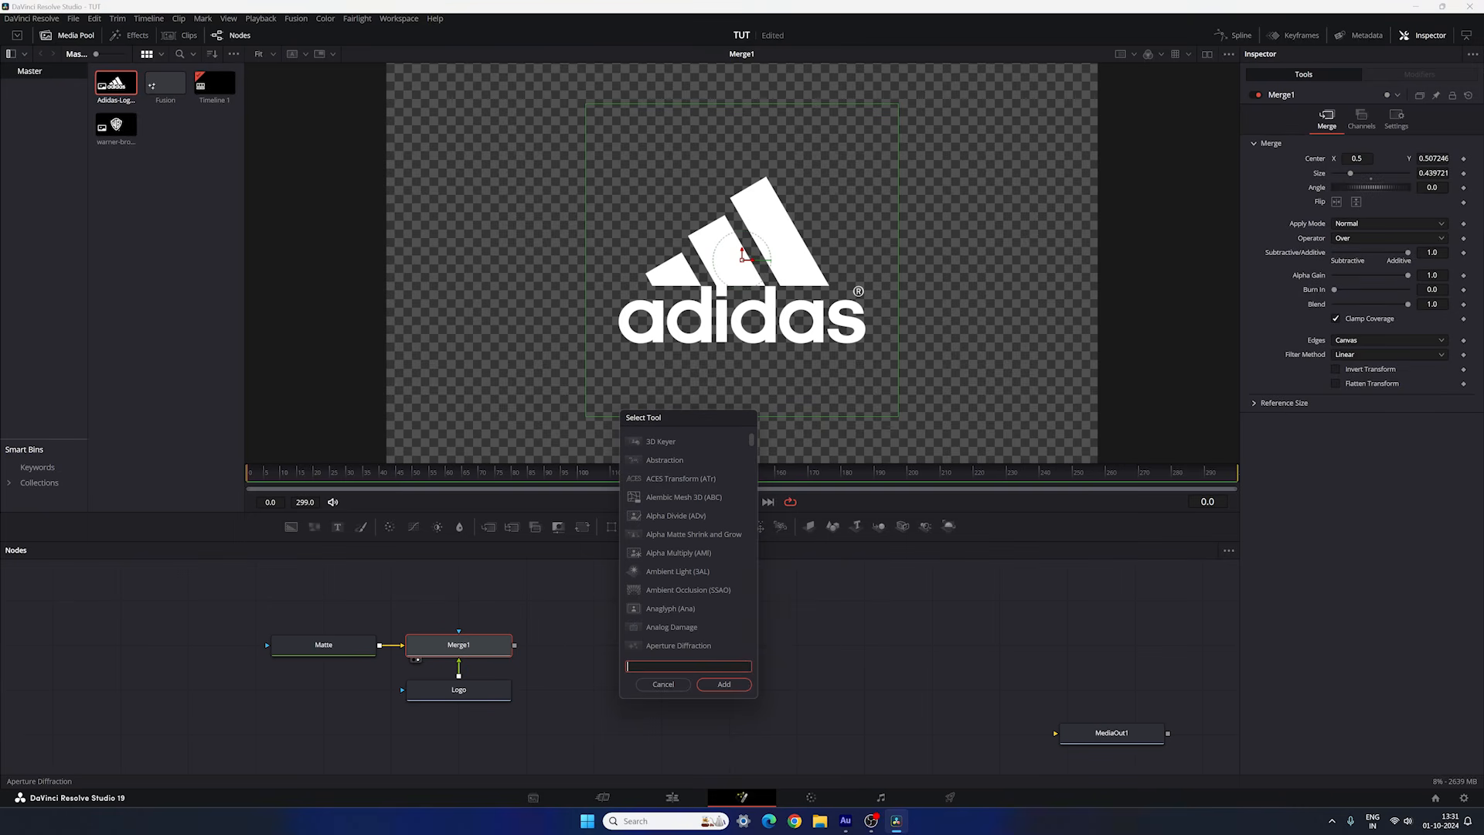
{"action": "type", "text": "cre"}
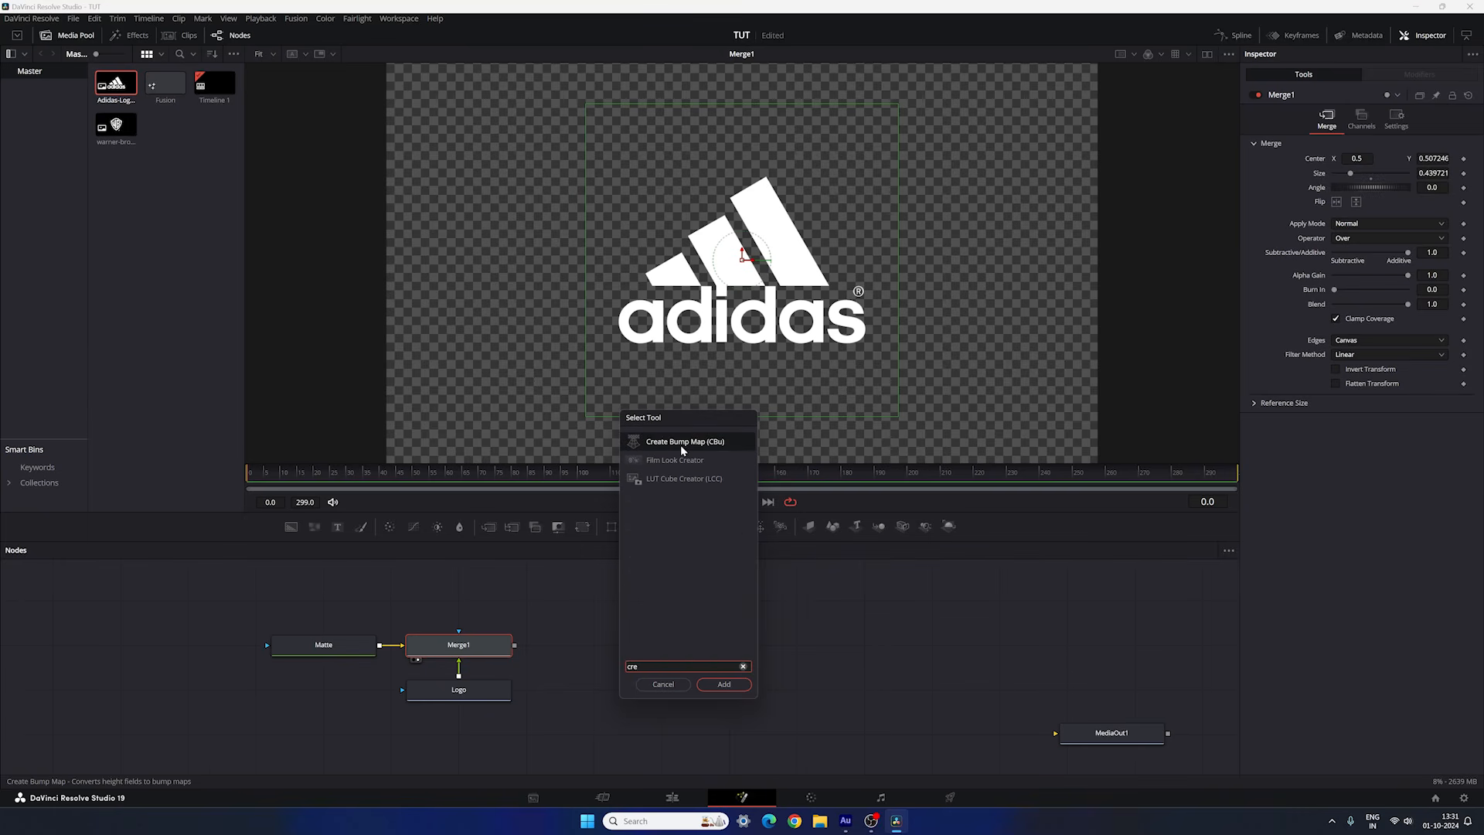
{"action": "left_click", "coordinate": [724, 685]}
{"action": "left_click_drag", "start_coordinate": [497, 606], "coordinate": [778, 653]}
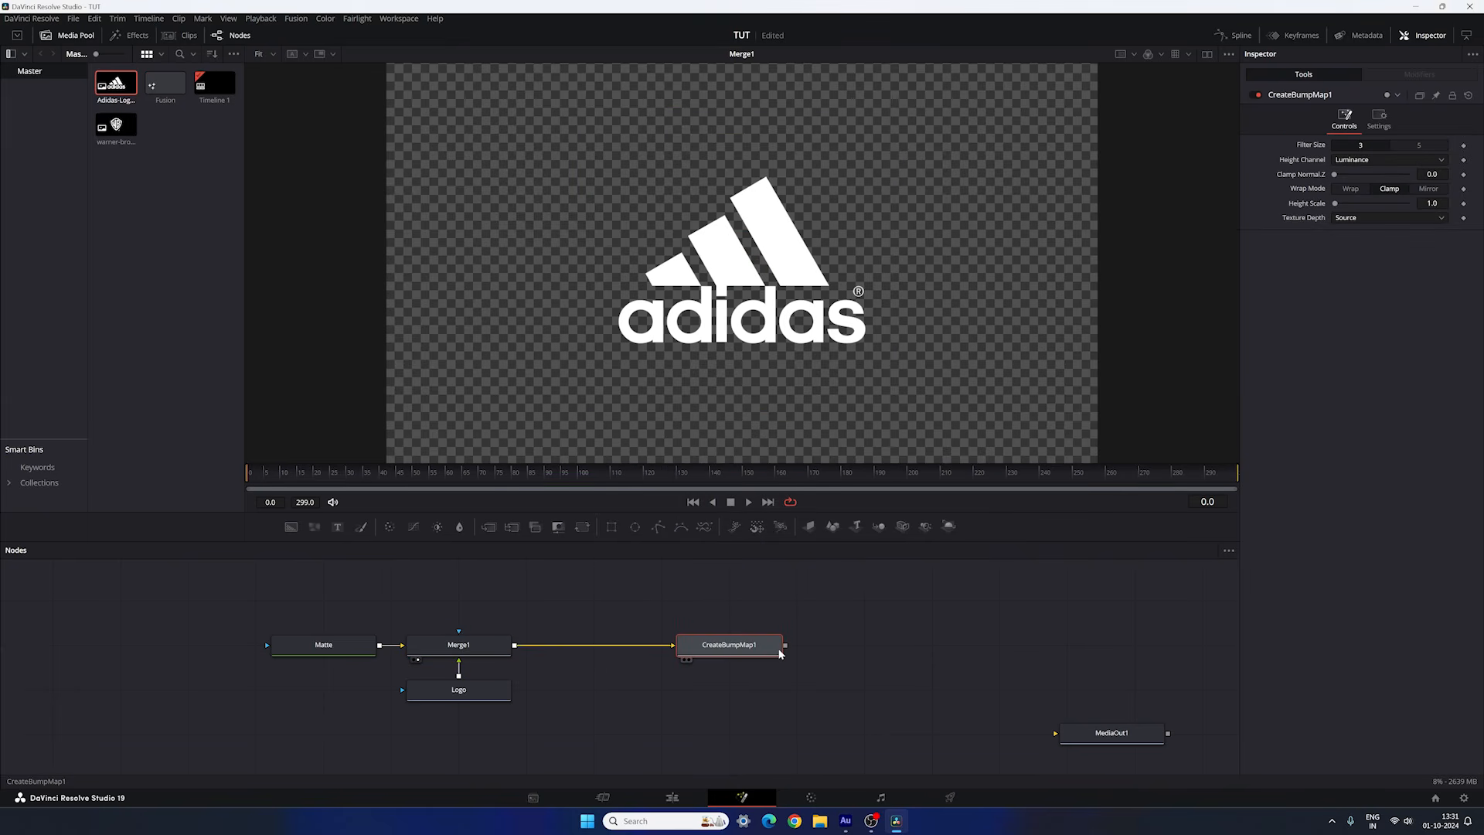
{"action": "key", "text": "1"}
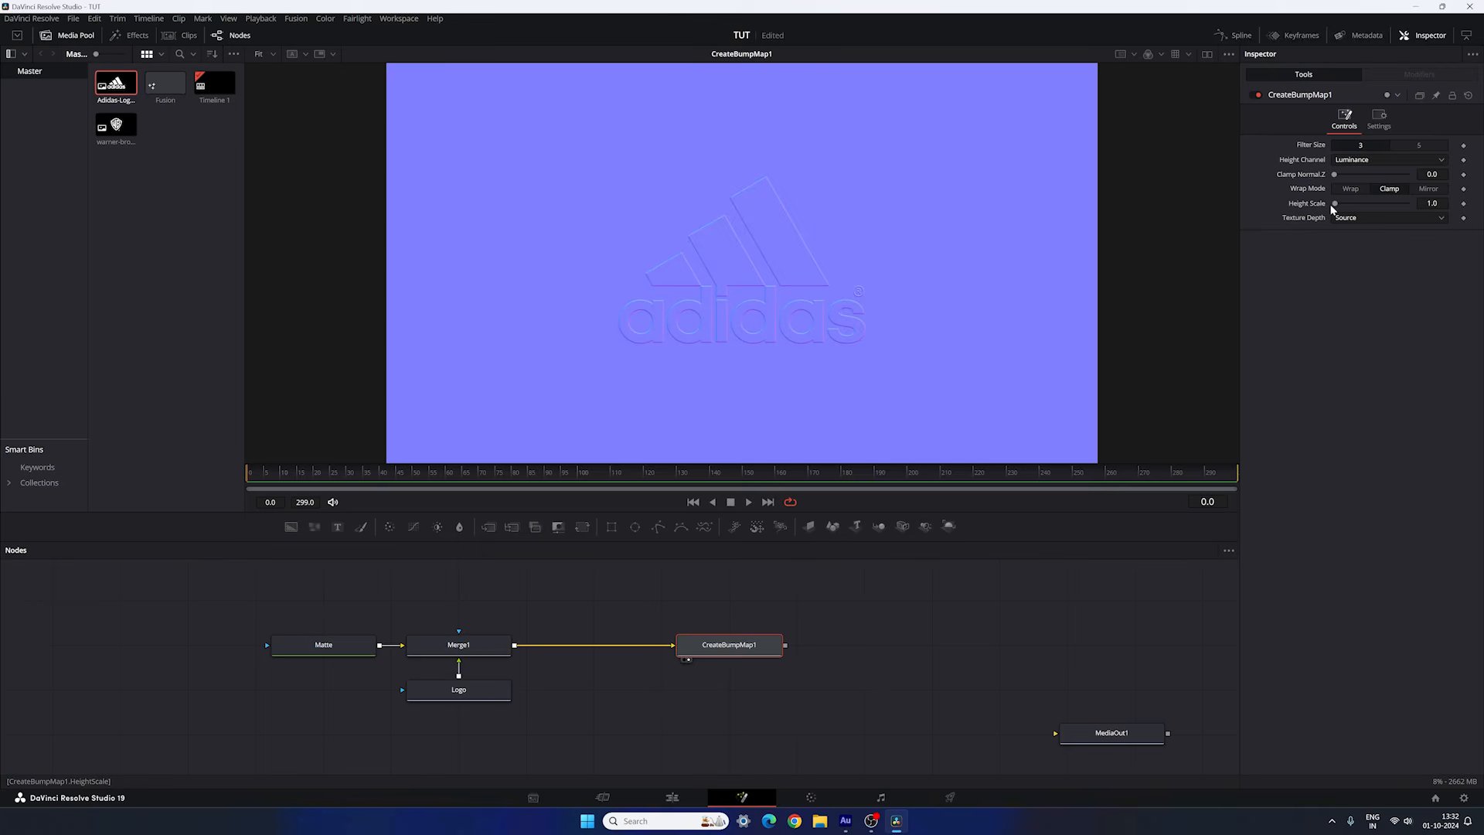
Set the bump map's Height Scale to 150.
{"action": "left_click_drag", "start_coordinate": [1335, 206], "coordinate": [1367, 208]}
{"action": "left_click_drag", "start_coordinate": [1394, 209], "coordinate": [1411, 209]}
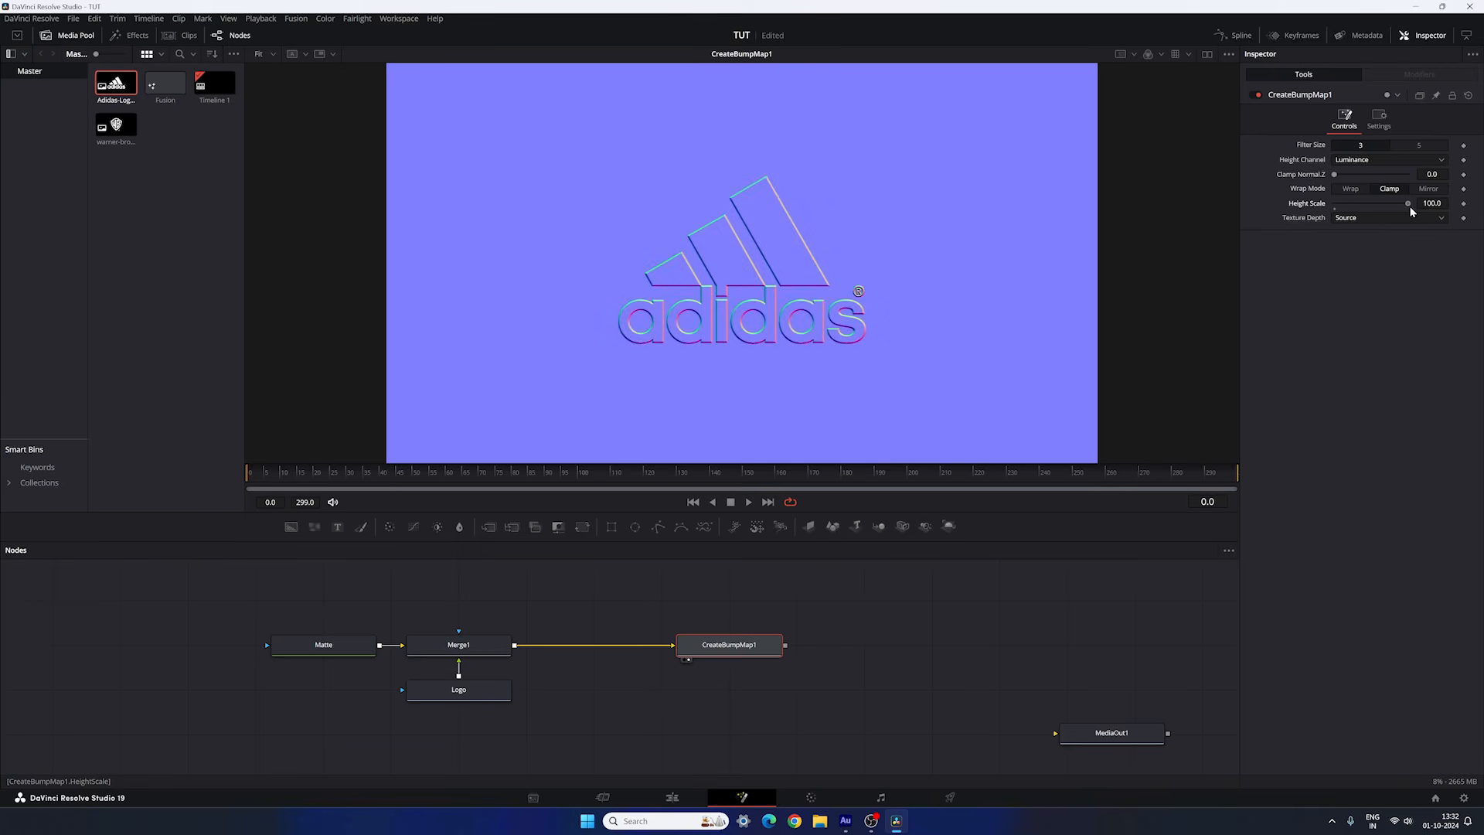
{"action": "double_click", "coordinate": [1432, 203]}
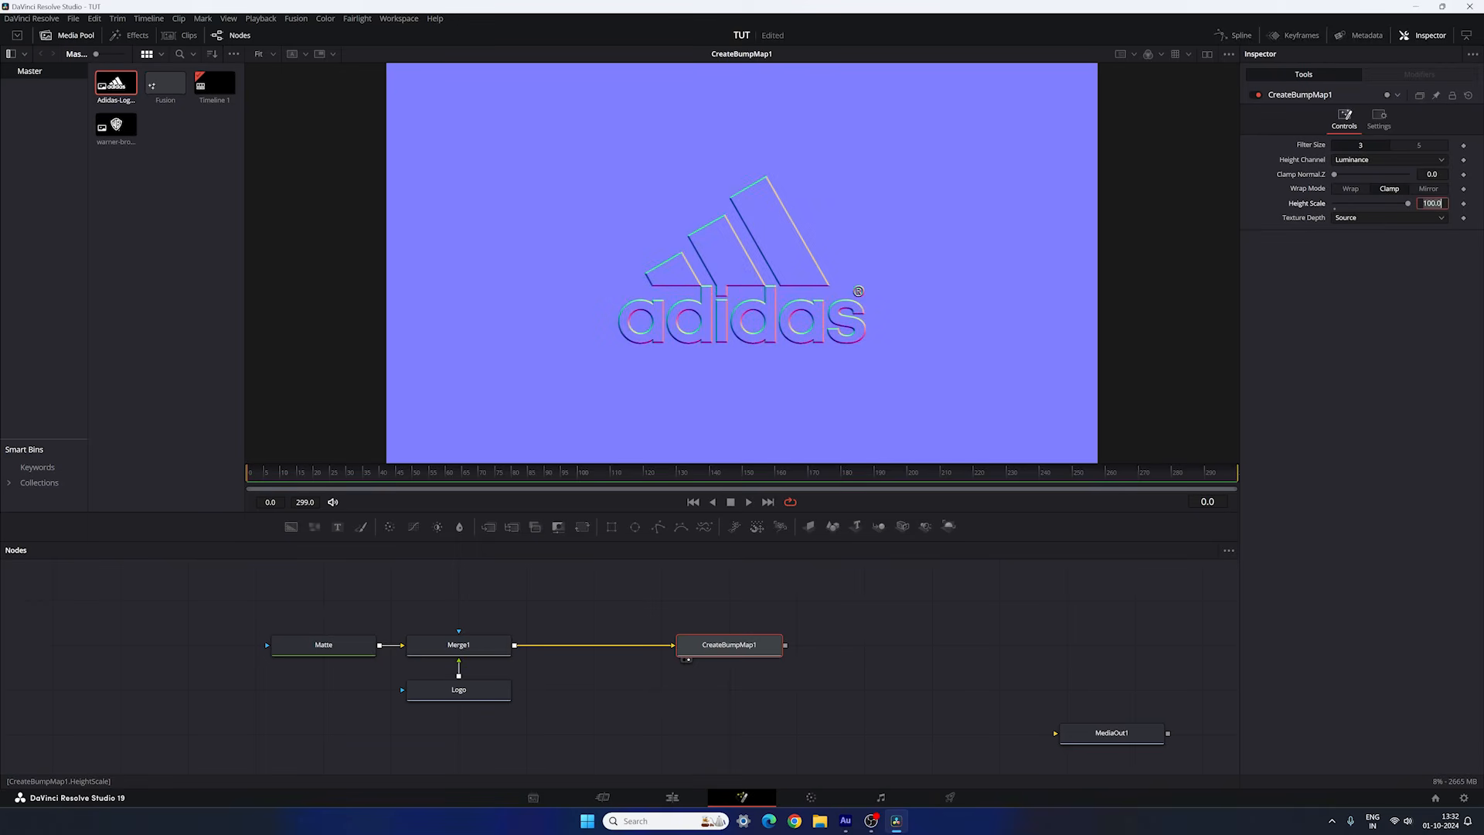
{"action": "type", "text": "150"}
{"action": "key", "text": "shift+Tab"}
Insert a Gaussian Blur node between Merge1 and CreateBumpMap1 and align it with their row.
{"action": "left_click", "coordinate": [691, 601]}
{"action": "left_click_drag", "start_coordinate": [710, 614], "coordinate": [715, 620]}
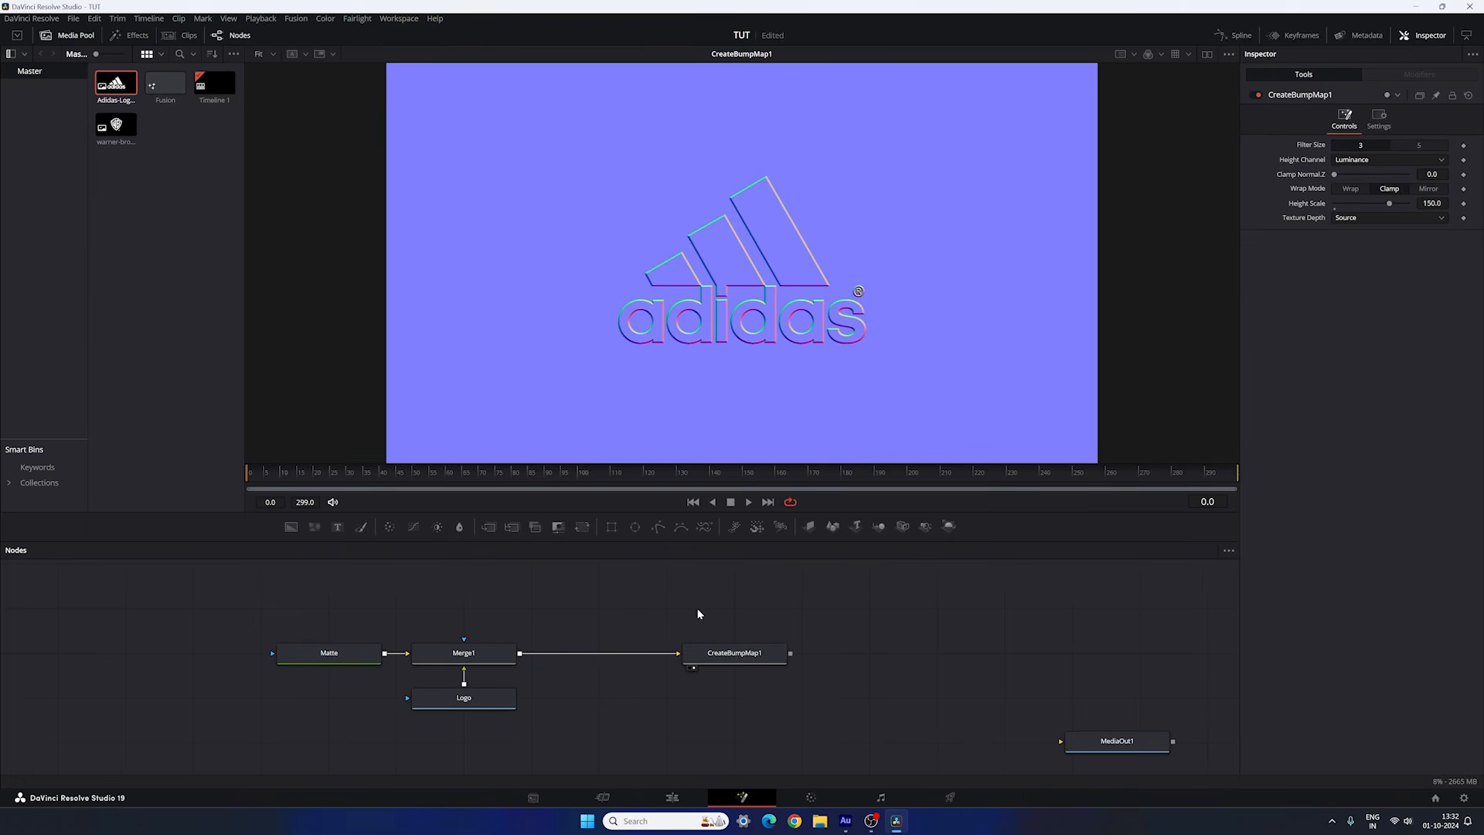
{"action": "key", "text": "ctrl+space"}
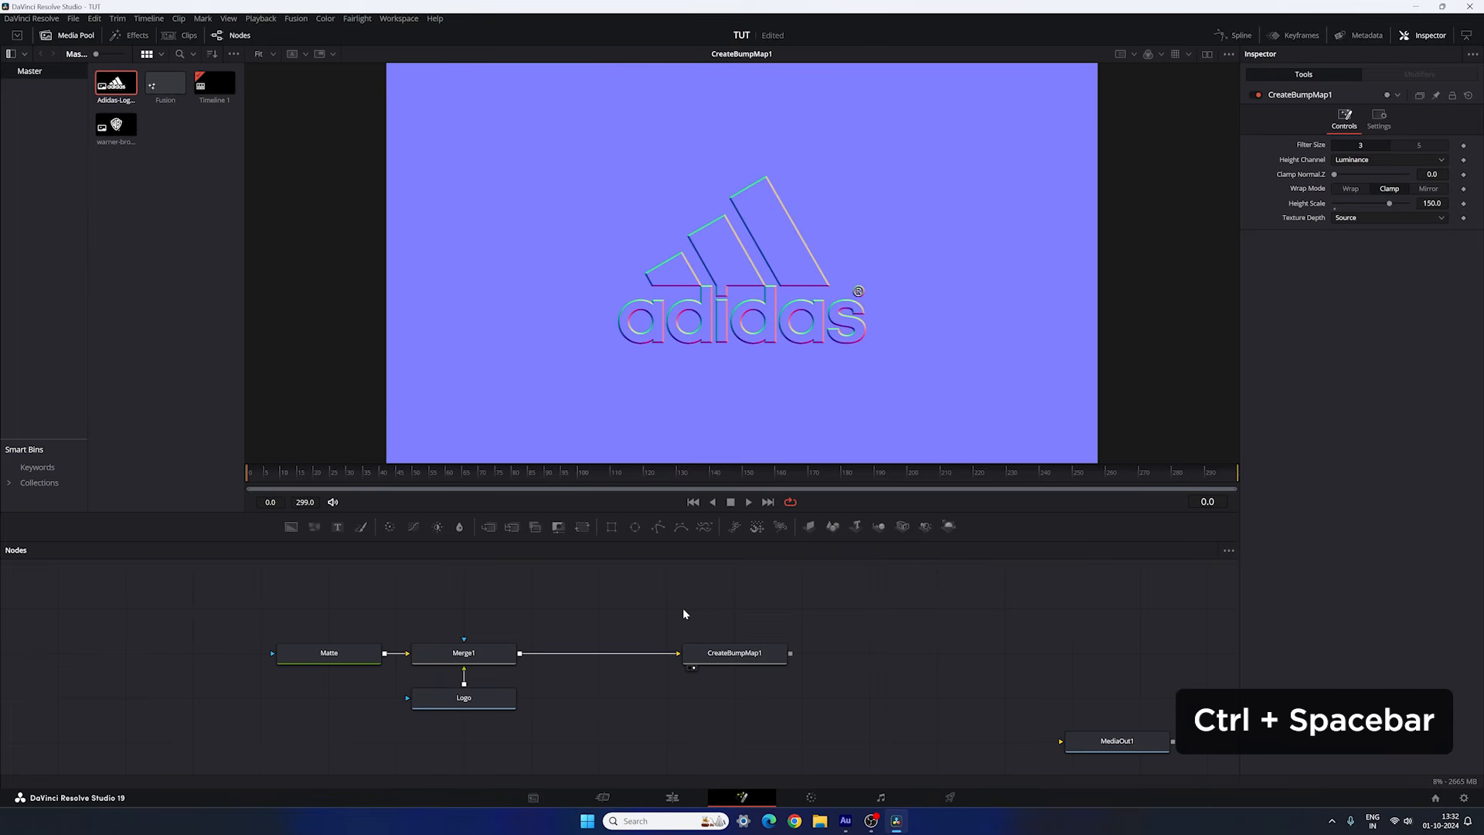
{"action": "type", "text": "cre"}
{"action": "key", "text": "BackSpace"}
{"action": "key", "text": "BackSpace"}
{"action": "key", "text": "BackSpace"}
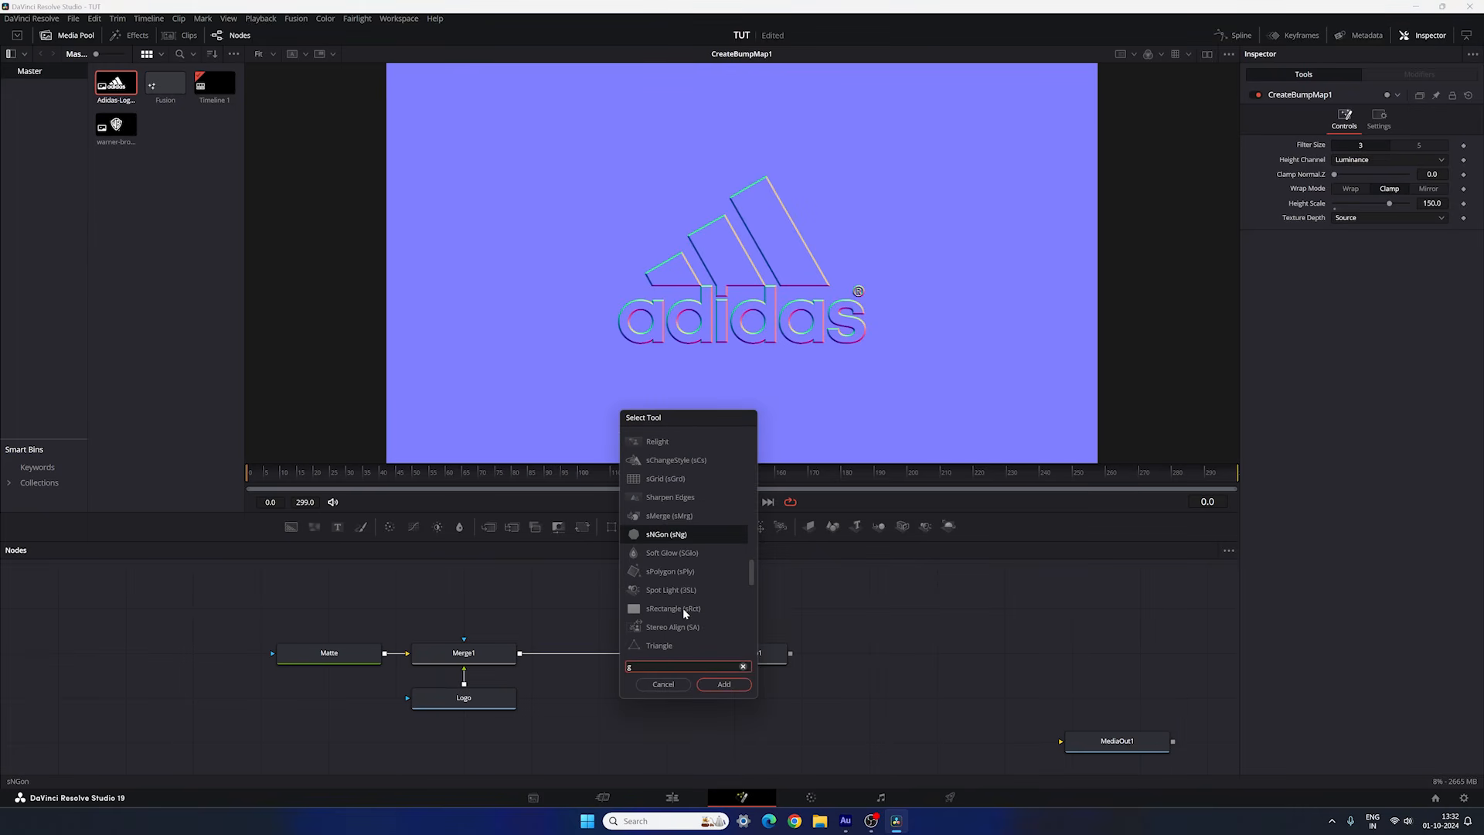
{"action": "type", "text": "gau"}
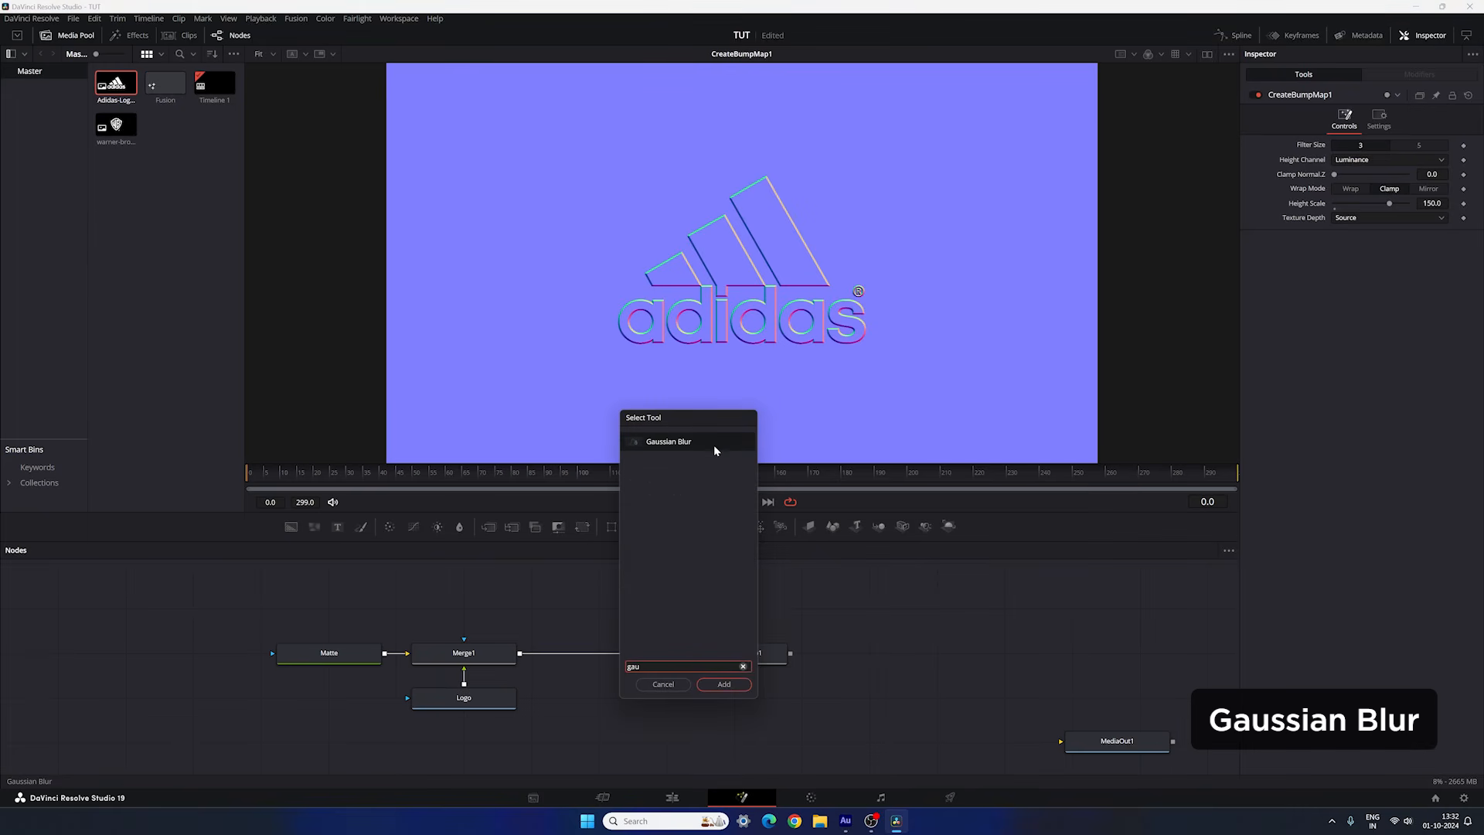
{"action": "left_click", "coordinate": [725, 684]}
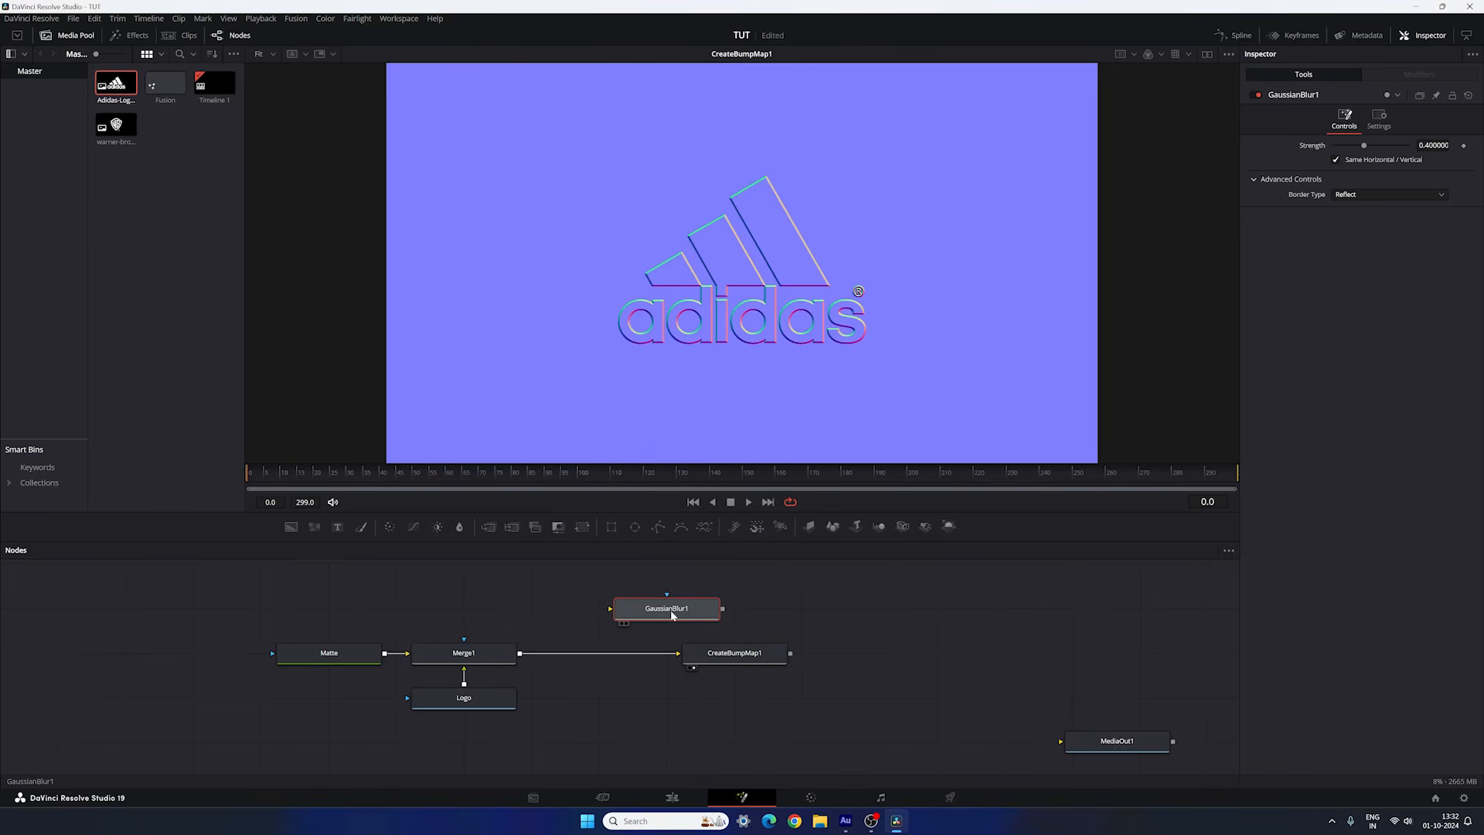
{"action": "key", "text": "shift"}
{"action": "left_click_drag", "start_coordinate": [669, 616], "coordinate": [601, 609]}
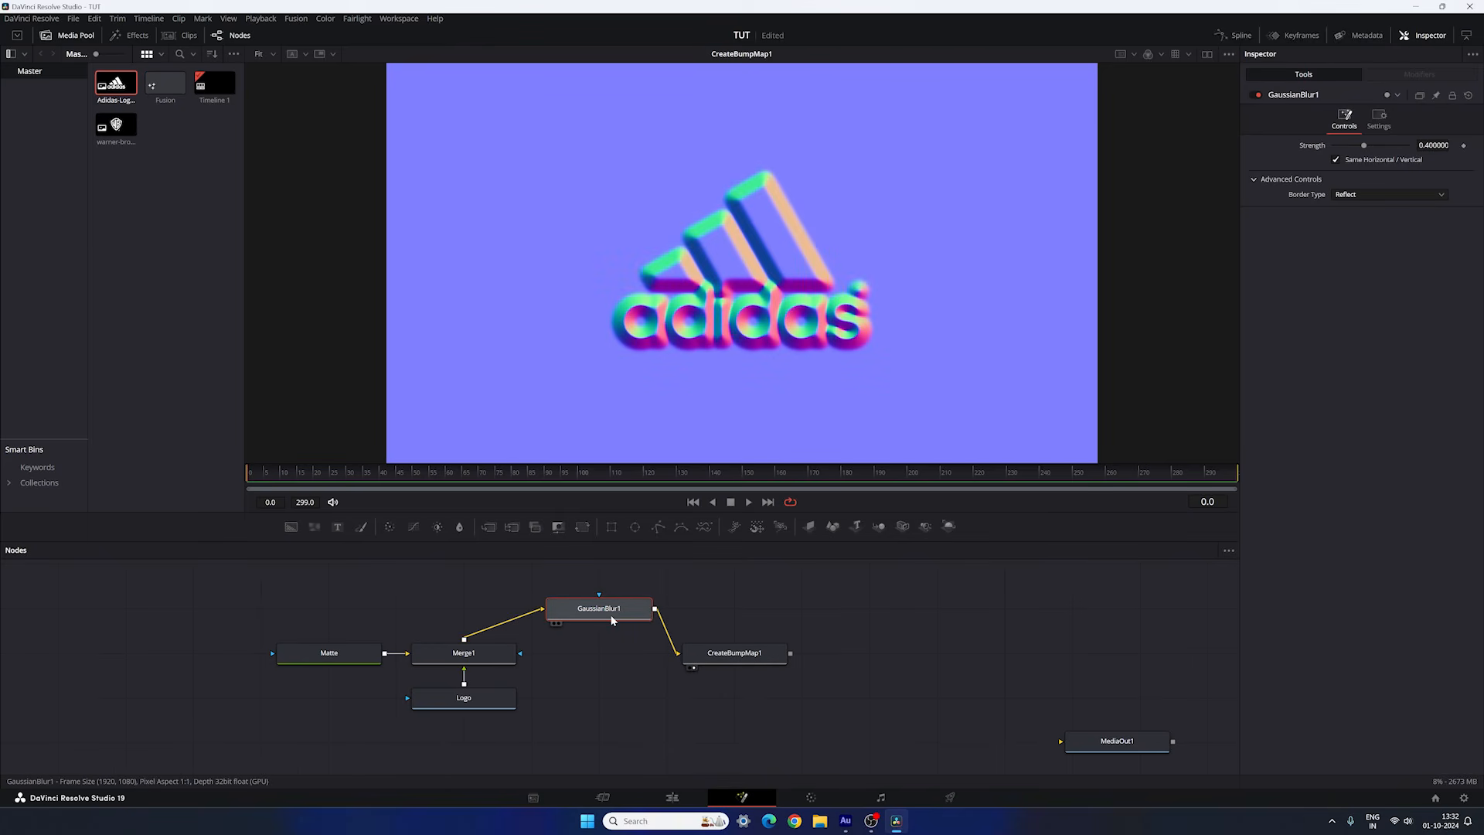
{"action": "left_click_drag", "start_coordinate": [612, 618], "coordinate": [611, 653]}
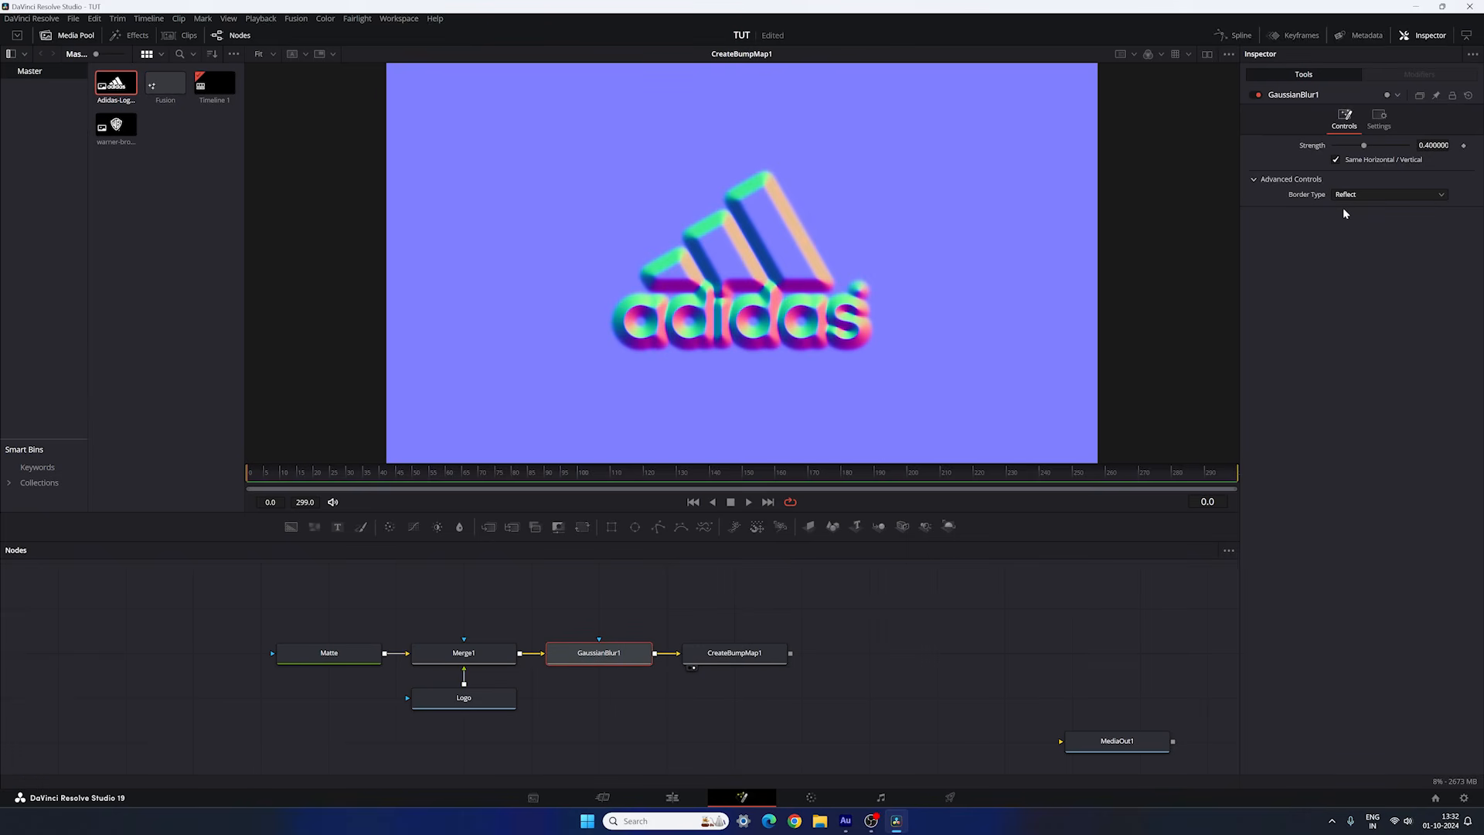
Set the Gaussian Blur strength to 0.15, checking the logo edges up close, and fit the image to the viewer again.
{"action": "left_click_drag", "start_coordinate": [1365, 149], "coordinate": [1341, 152]}
{"action": "scroll", "coordinate": [619, 328], "scroll_direction": "up", "scroll_amount": 3}
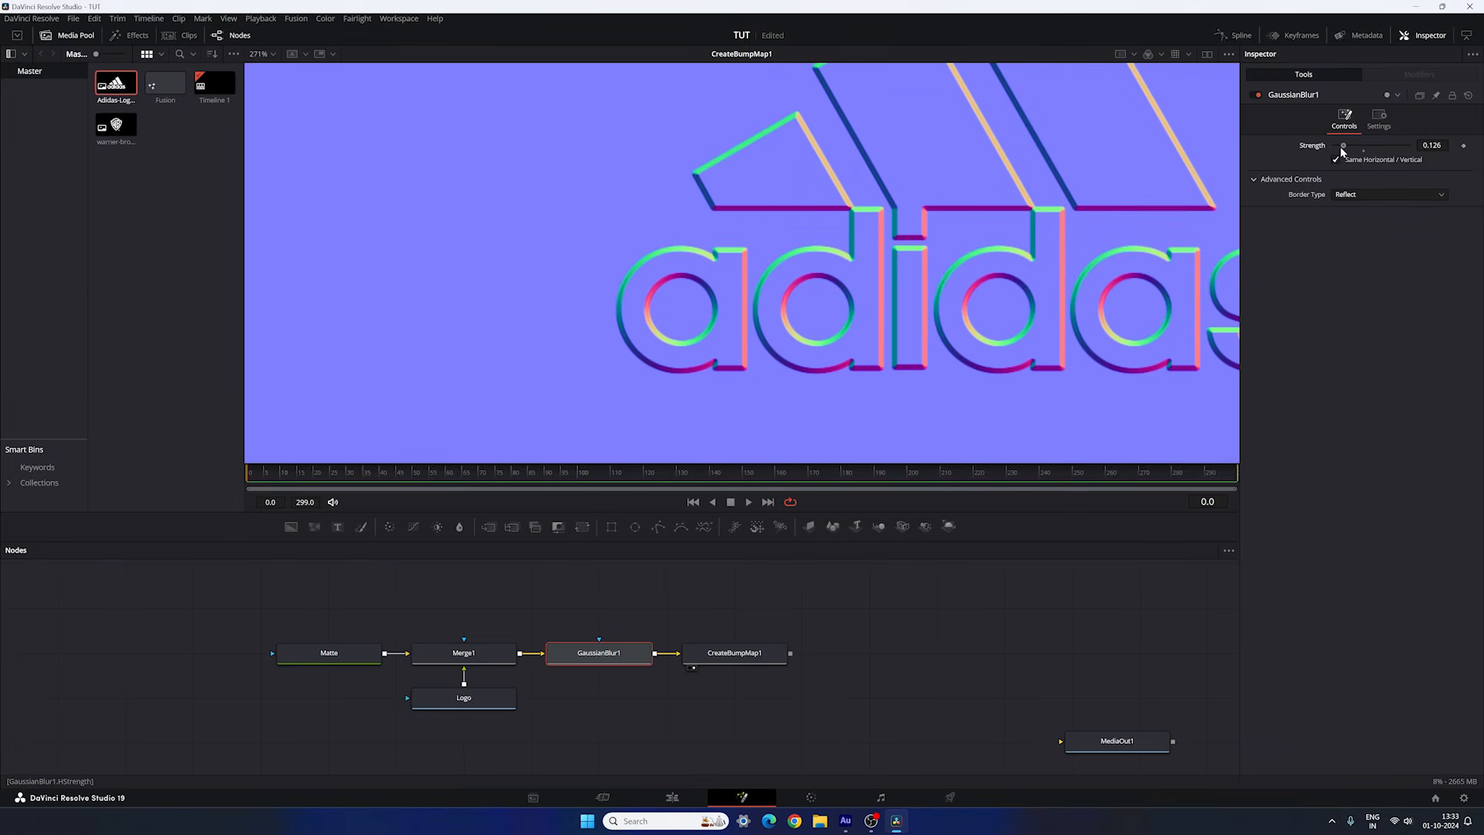
{"action": "left_click", "coordinate": [1437, 145]}
{"action": "type", "text": "0.15"}
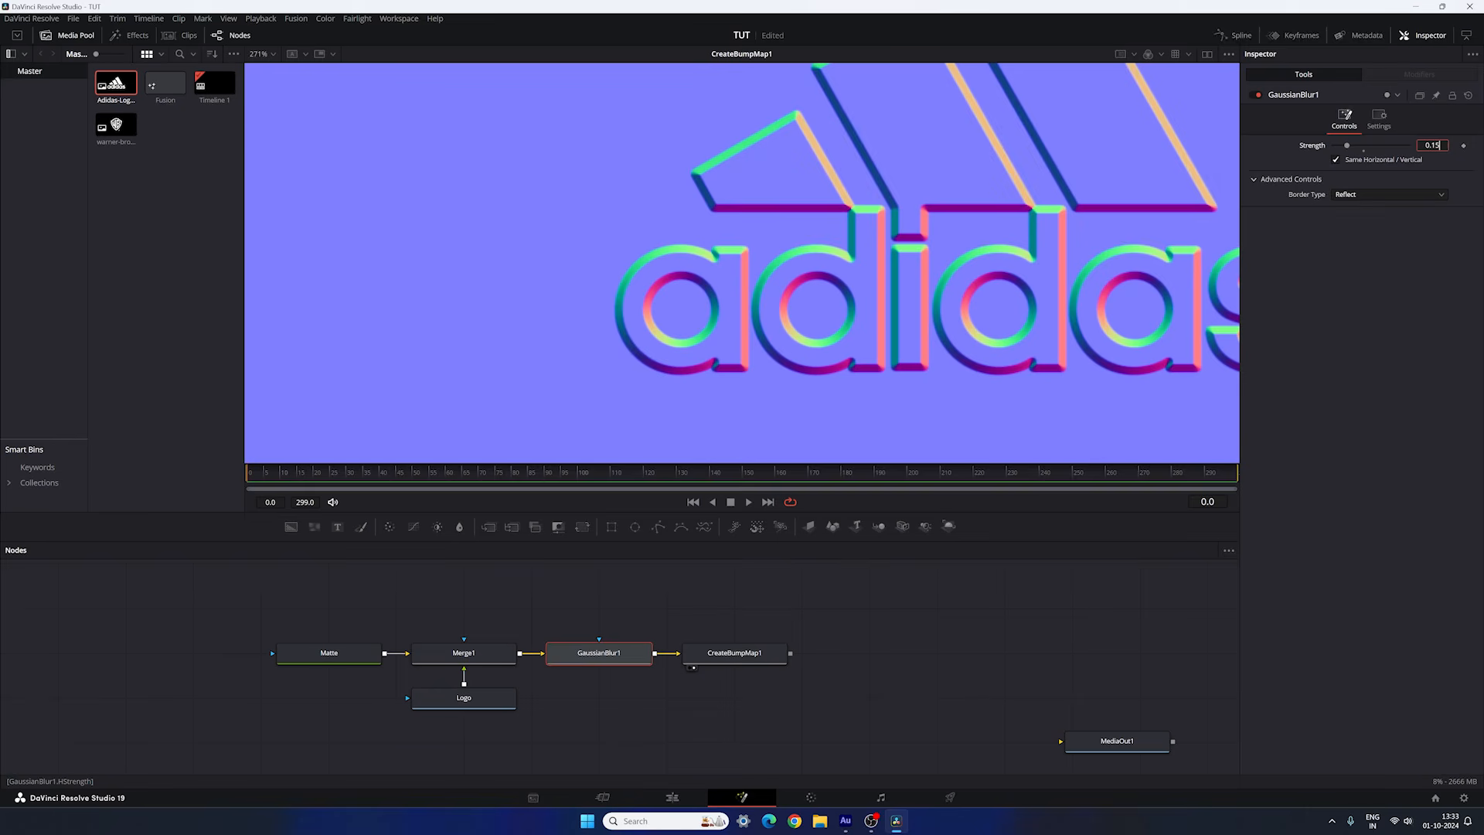
{"action": "key", "text": "Return"}
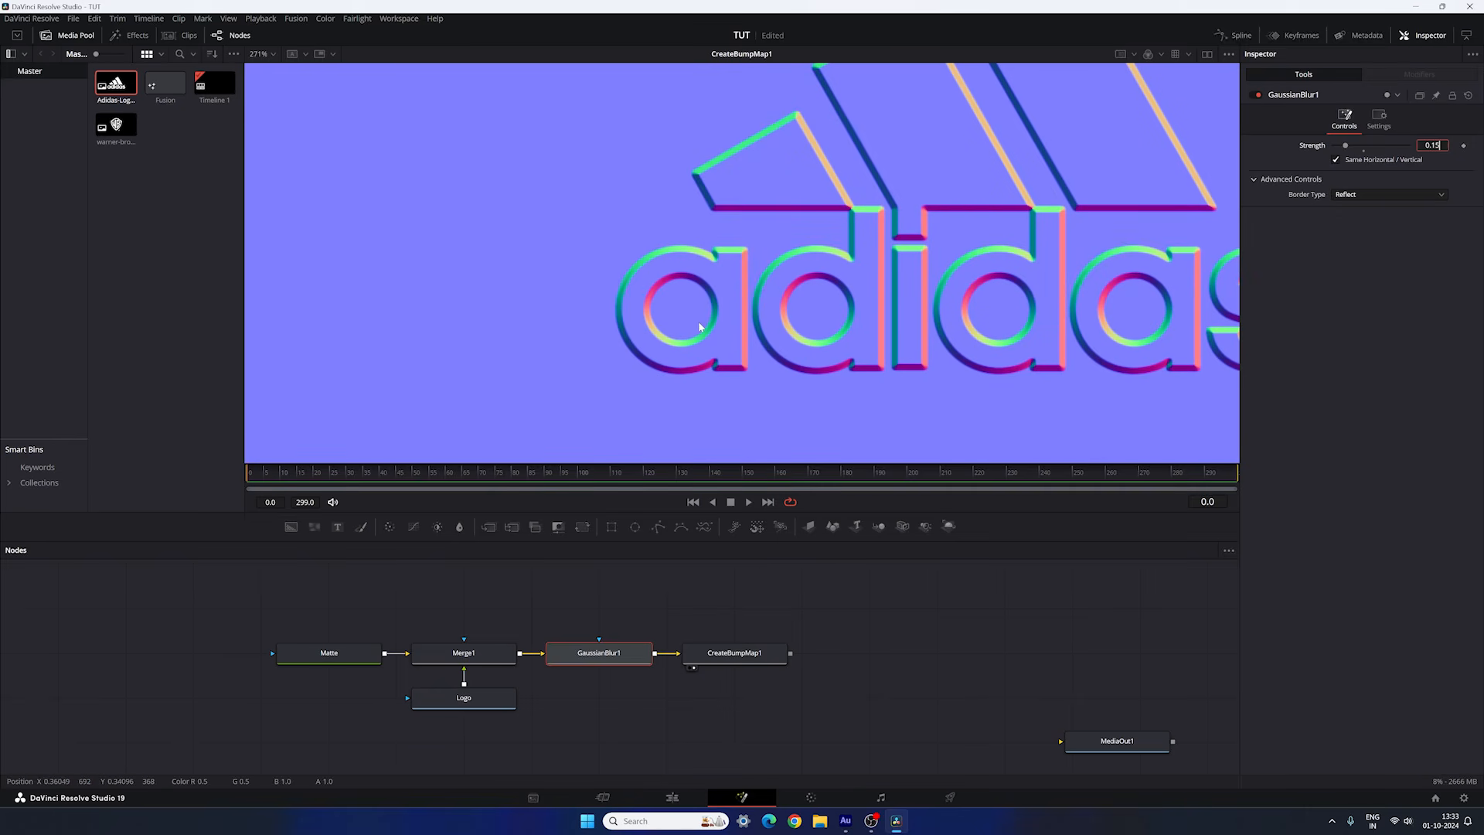
{"action": "left_click", "coordinate": [263, 54]}
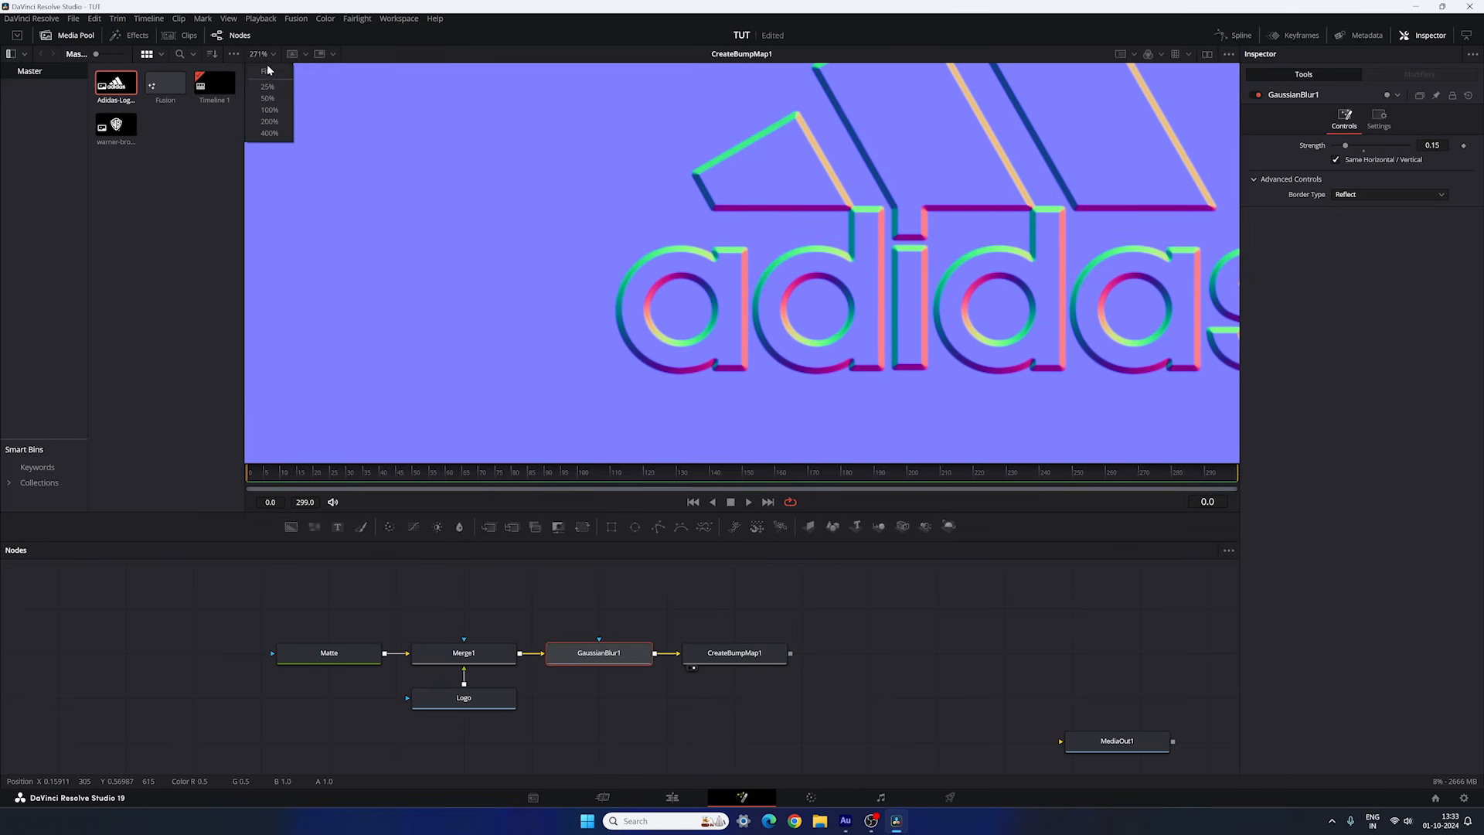
{"action": "left_click", "coordinate": [265, 68]}
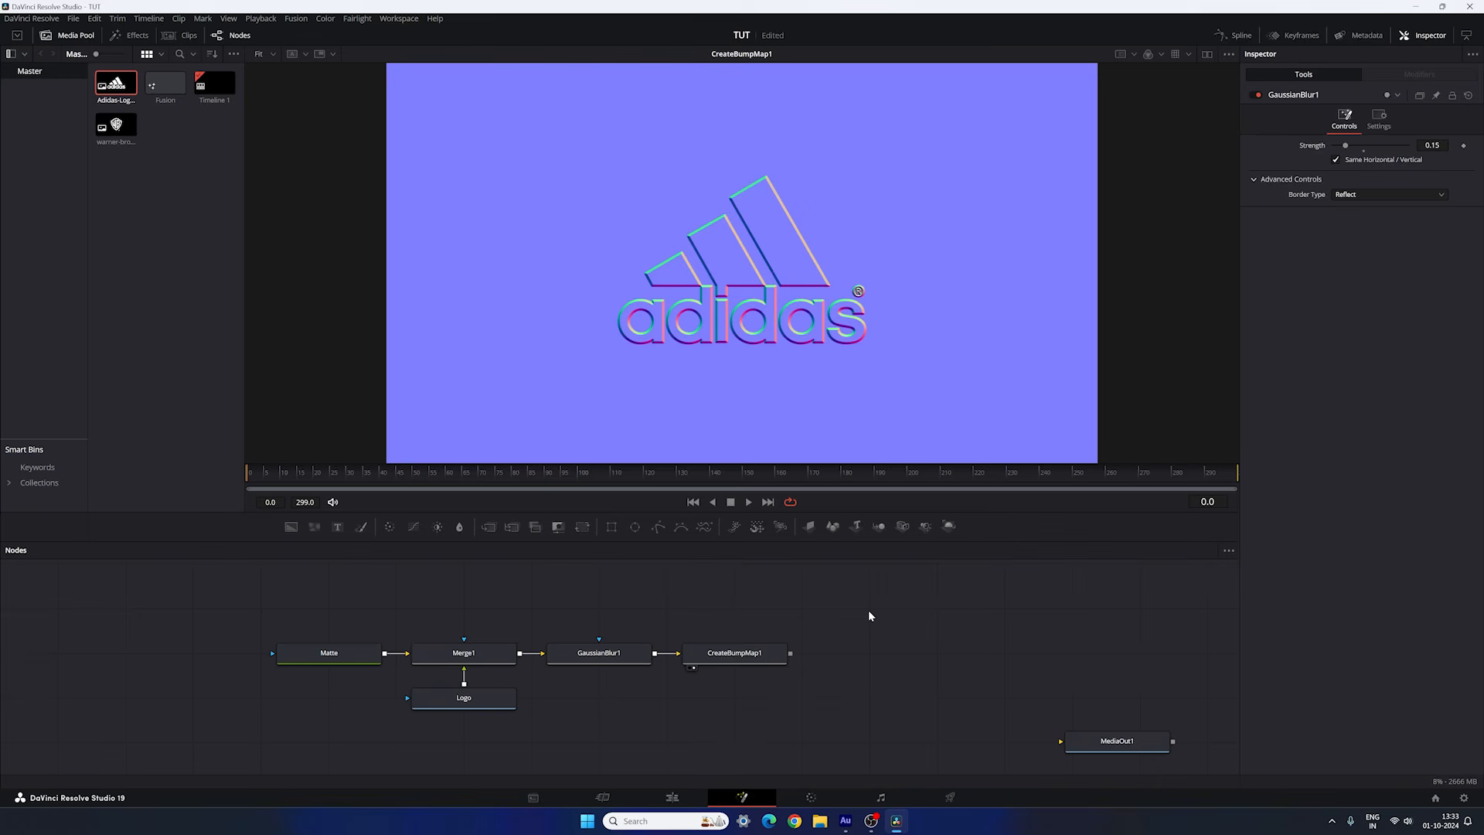
Move GaussianBlur1 and CreateBumpMap1 together along their row to leave a wider gap after Merge1.
{"action": "left_click_drag", "start_coordinate": [596, 593], "coordinate": [727, 662]}
{"action": "left_click_drag", "start_coordinate": [747, 656], "coordinate": [813, 659]}
{"action": "left_click", "coordinate": [804, 620]}
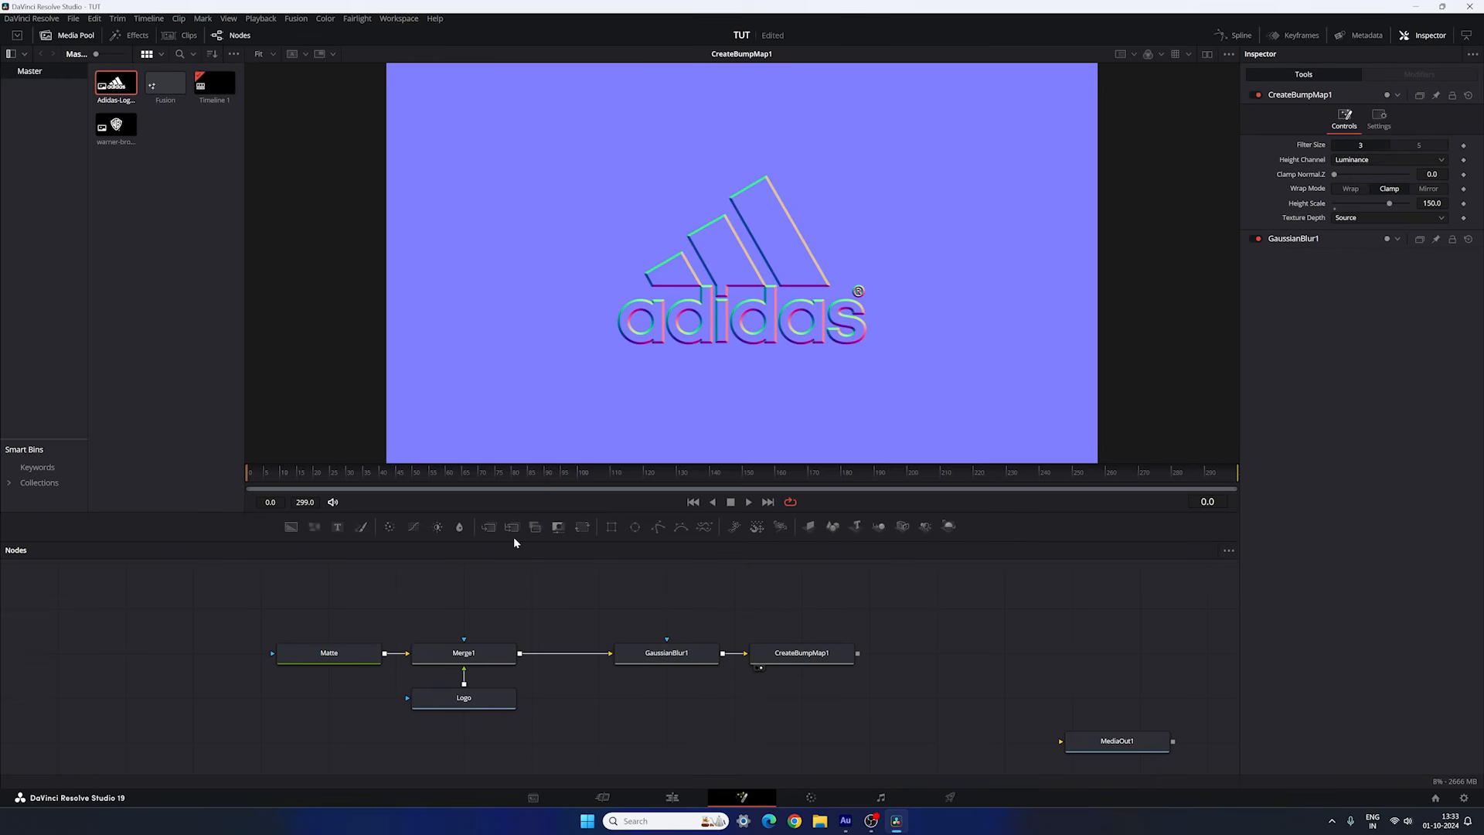
Add a Merge above CreateBumpMap1 with Merge1 as background and the bump map as foreground, view it, and set its Operator to In.
{"action": "left_click_drag", "start_coordinate": [512, 526], "coordinate": [629, 335]}
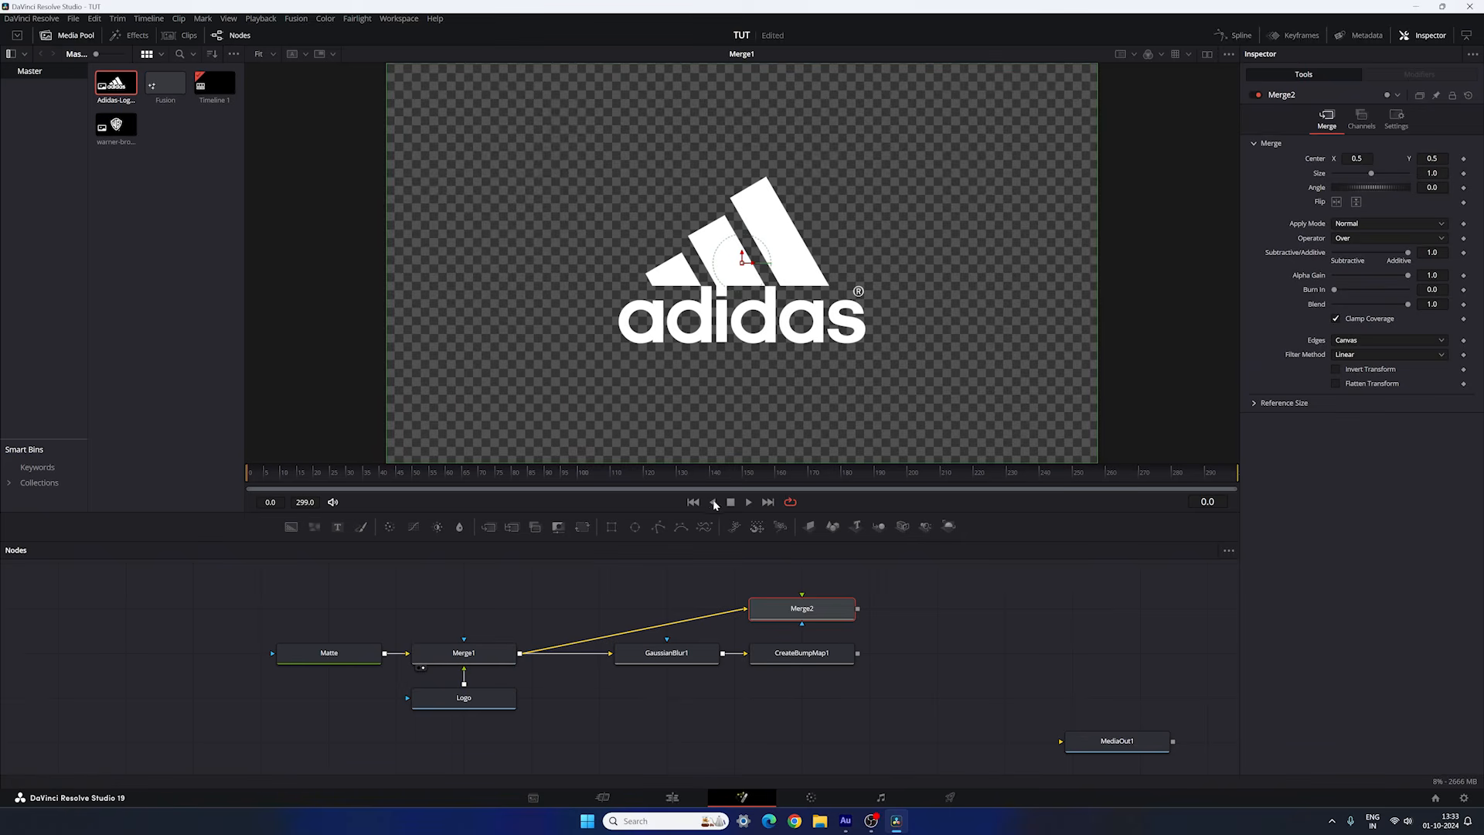
{"action": "left_click_drag", "start_coordinate": [801, 593], "coordinate": [822, 321]}
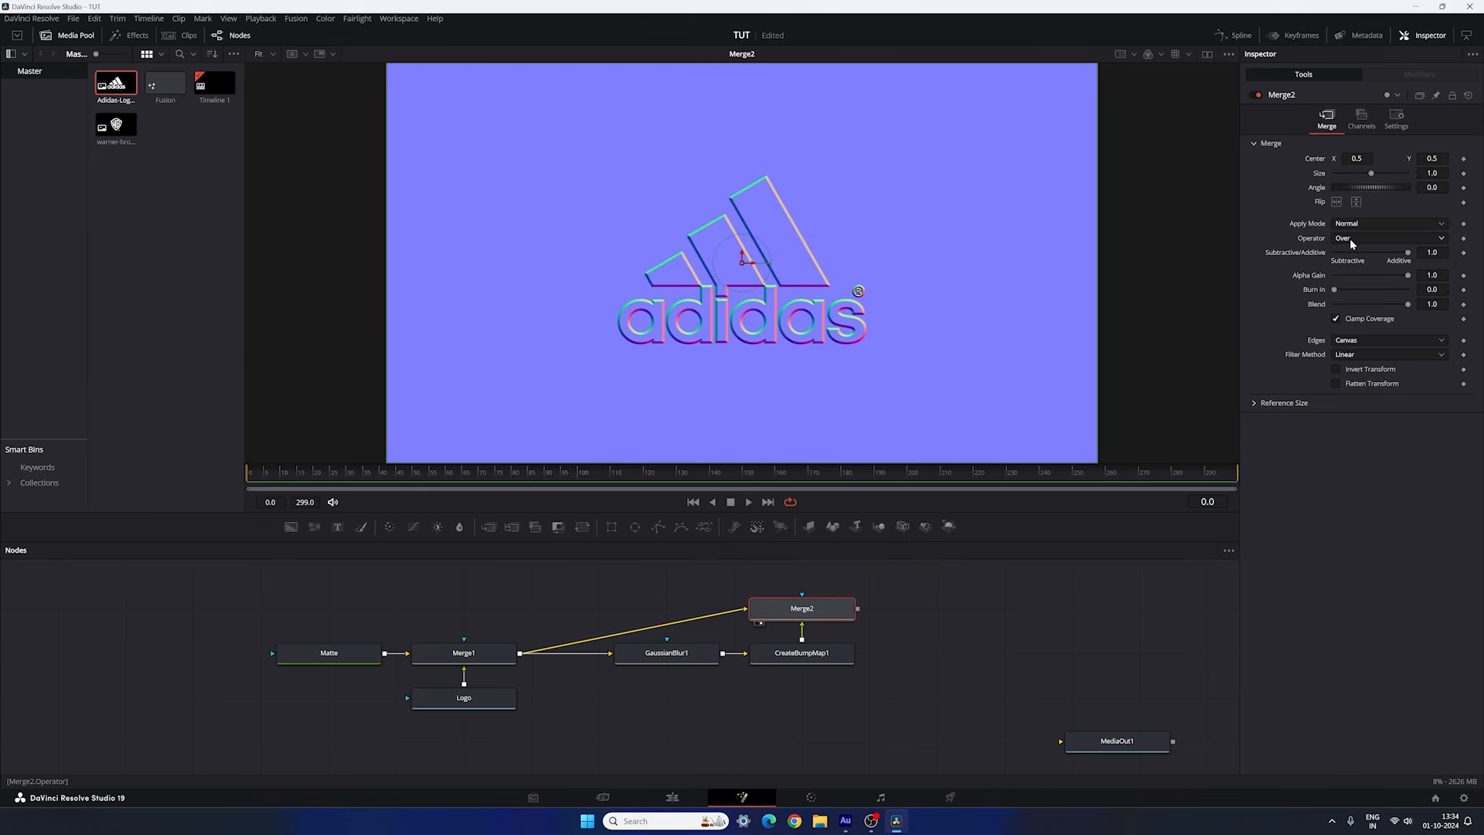
{"action": "scroll", "coordinate": [1349, 238], "scroll_direction": "down", "scroll_amount": 1}
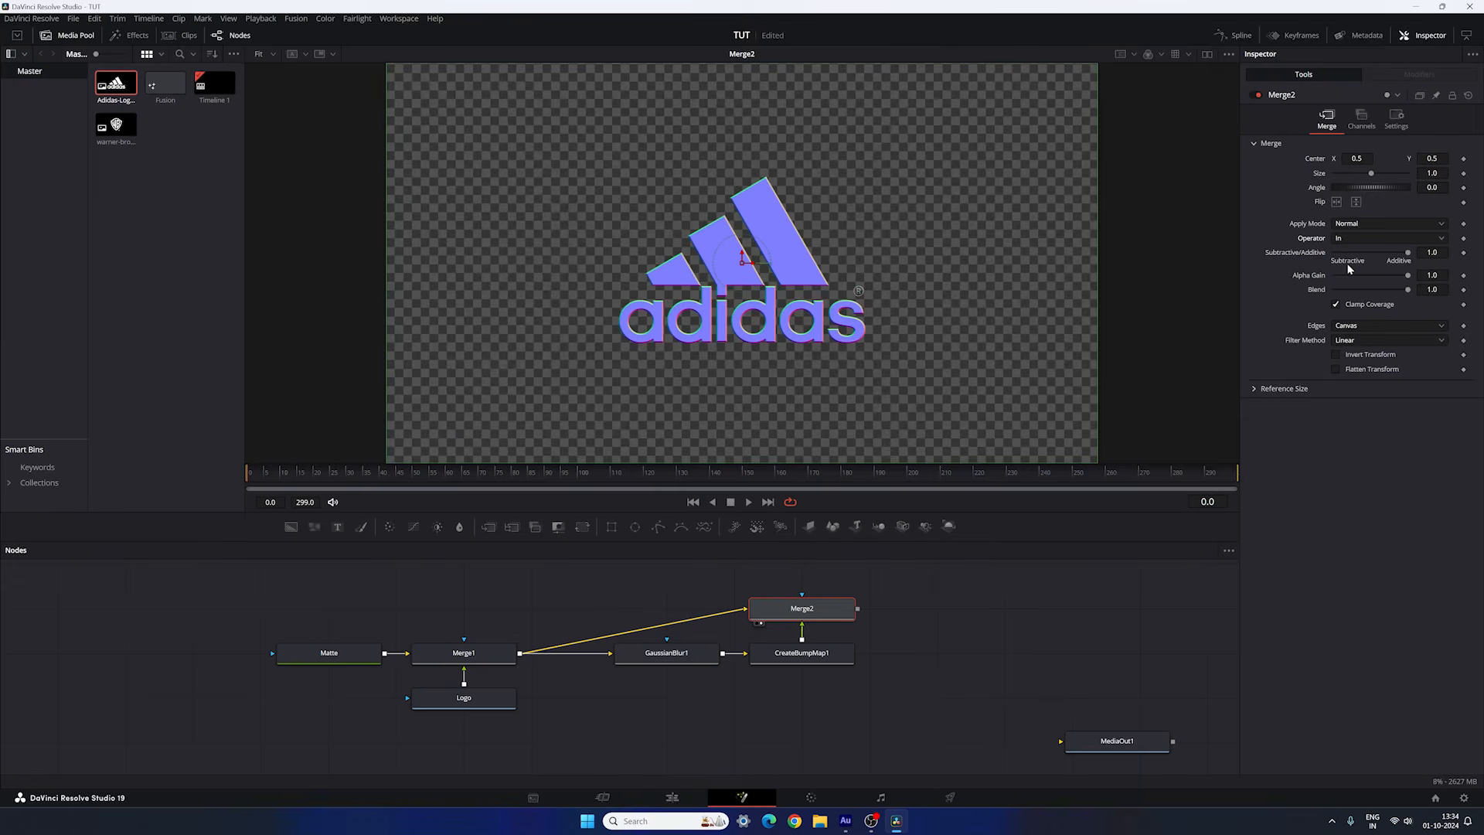
Add a router on the connection from Merge1 to Merge2 and place it level with Merge2 for a right-angled link.
{"action": "key", "text": "alt"}
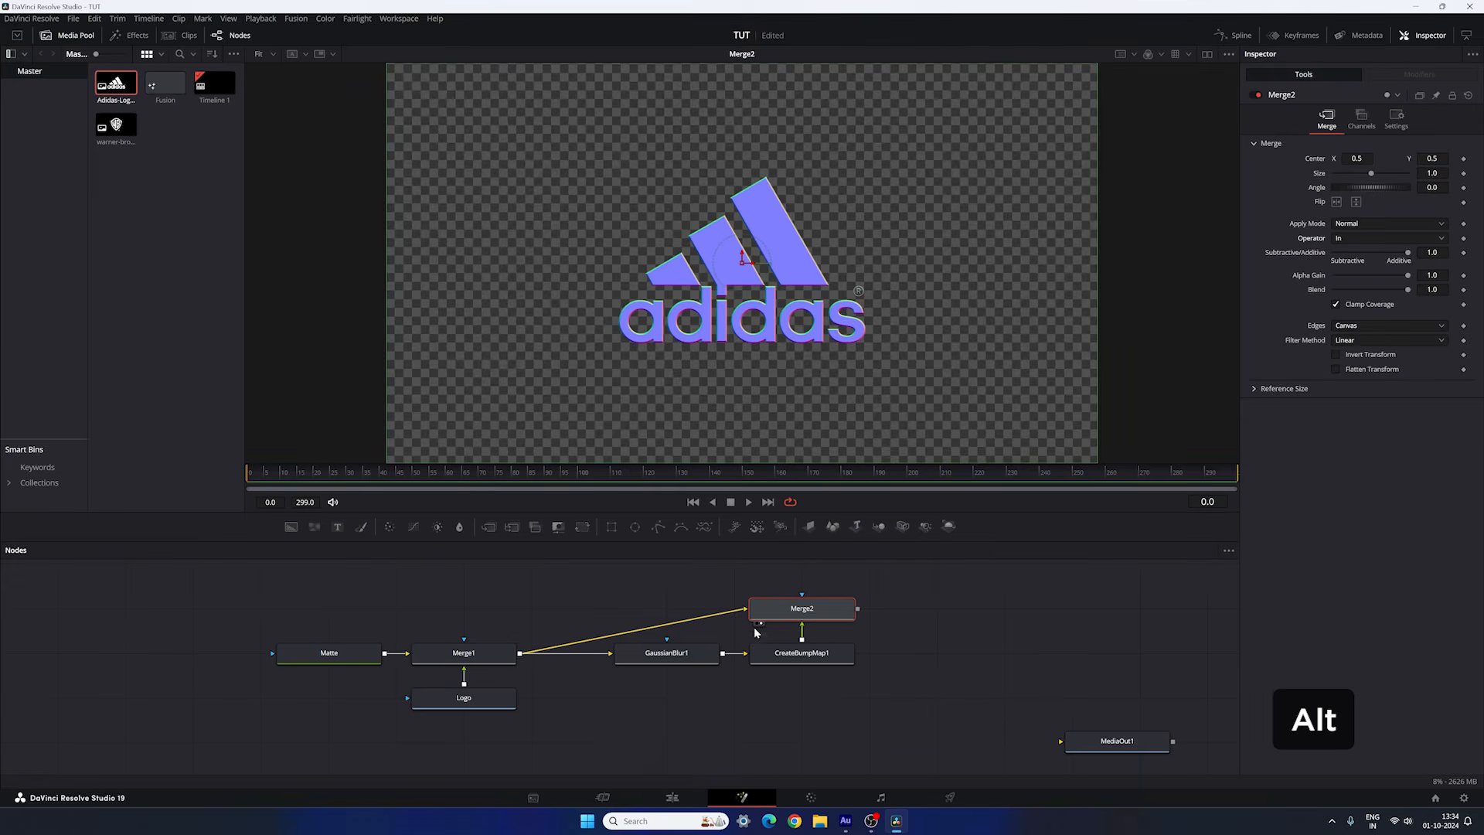
{"action": "left_click", "coordinate": [661, 623], "text": "alt"}
{"action": "left_click_drag", "start_coordinate": [661, 626], "coordinate": [526, 599]}
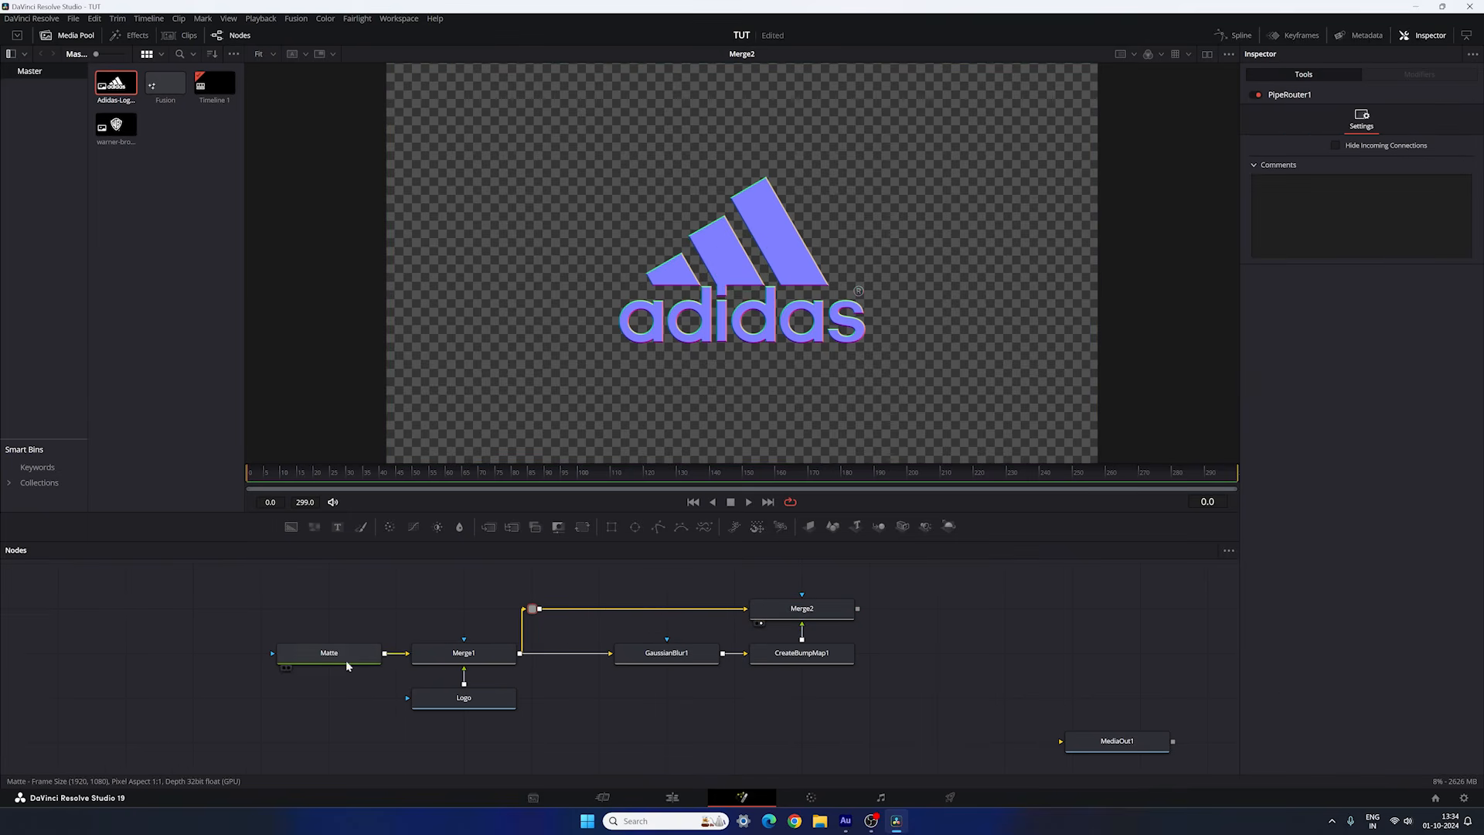
Move the Matte, Merge1 and Logo nodes further from GaussianBlur1 and realign the router above Merge1's output.
{"action": "left_click_drag", "start_coordinate": [275, 592], "coordinate": [521, 736]}
{"action": "left_click_drag", "start_coordinate": [506, 656], "coordinate": [438, 656]}
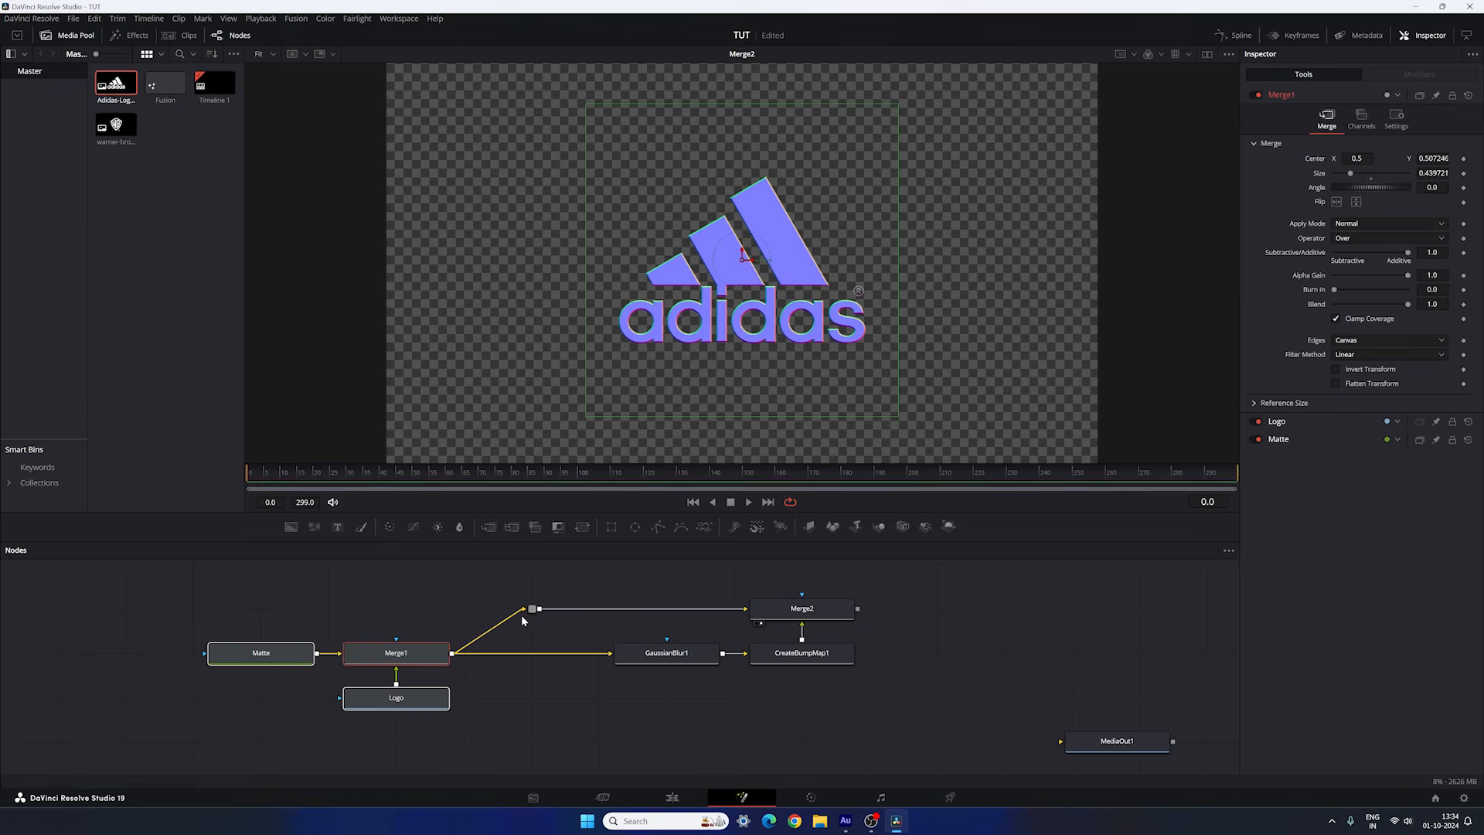
{"action": "left_click_drag", "start_coordinate": [531, 609], "coordinate": [466, 612]}
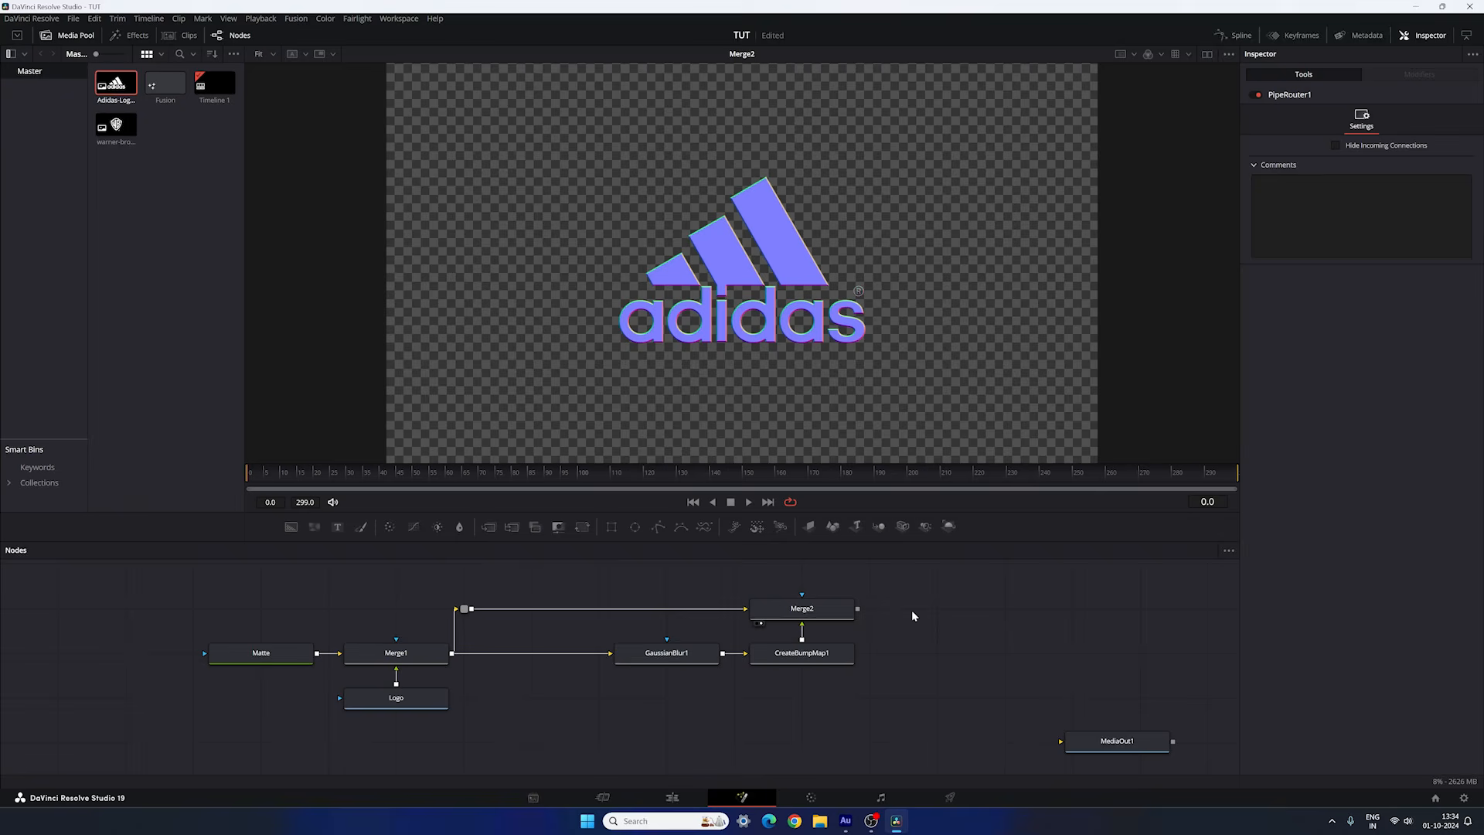
{"action": "mouse_move", "coordinate": [912, 612]}
{"action": "left_mouse_down"}
{"action": "mouse_move", "coordinate": [905, 625]}
{"action": "mouse_move", "coordinate": [892, 610]}
{"action": "mouse_move", "coordinate": [896, 622]}
{"action": "left_mouse_up"}
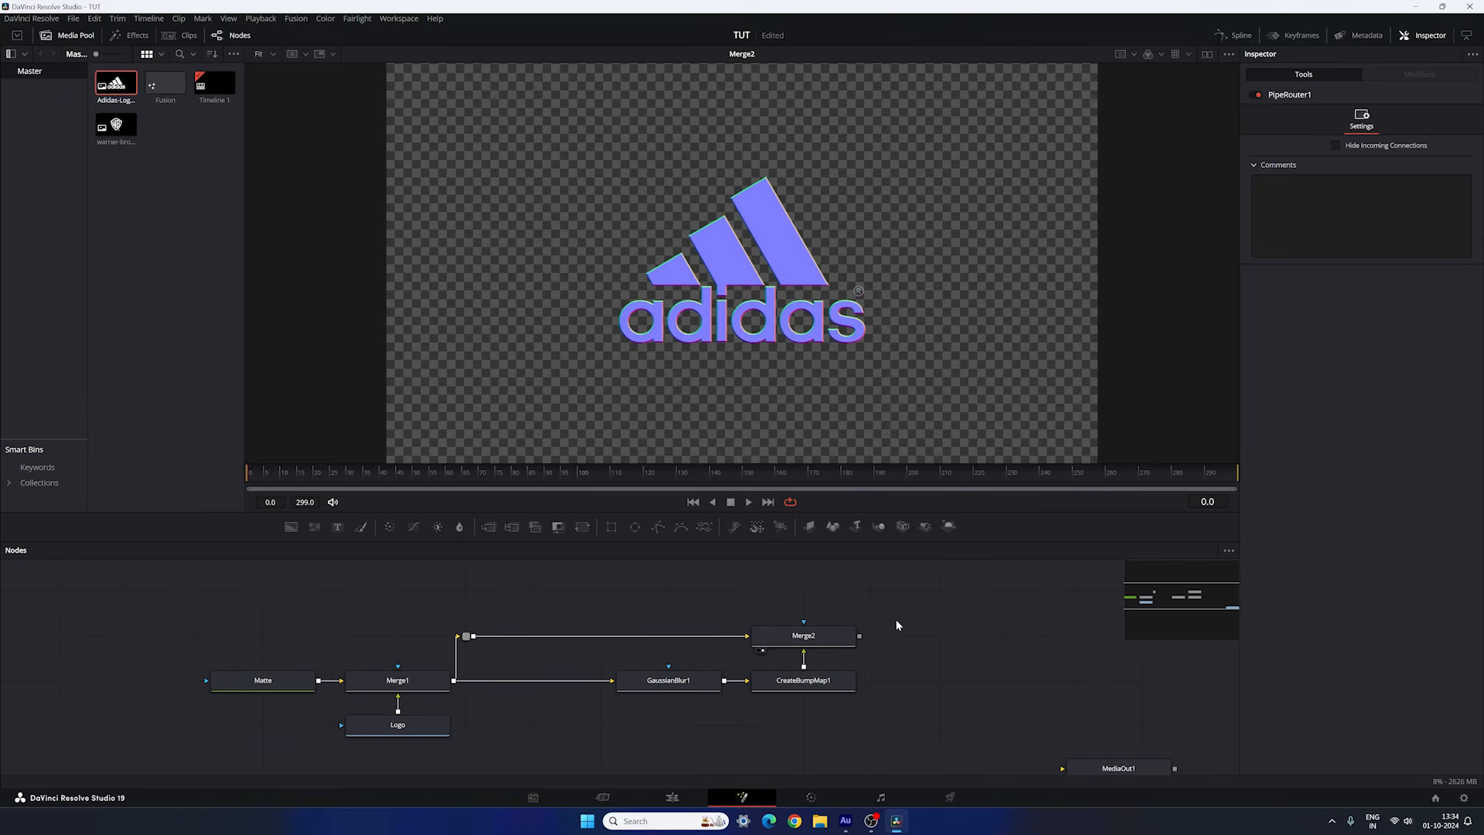
Add a Displace node after Merge2 and show it in the viewer.
{"action": "left_click", "coordinate": [820, 640]}
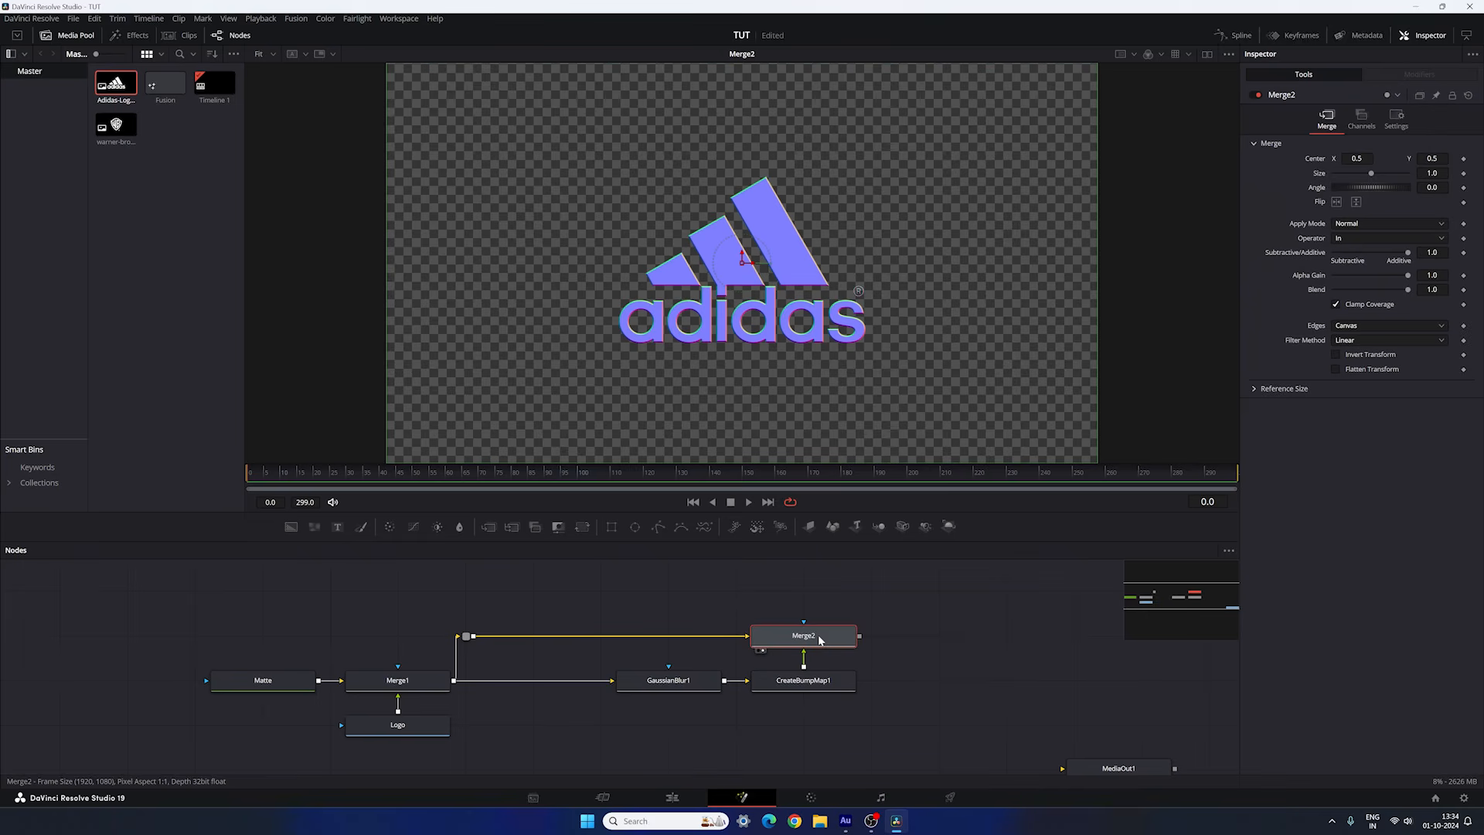
{"action": "key", "text": "shift+space"}
{"action": "type", "text": "disp"}
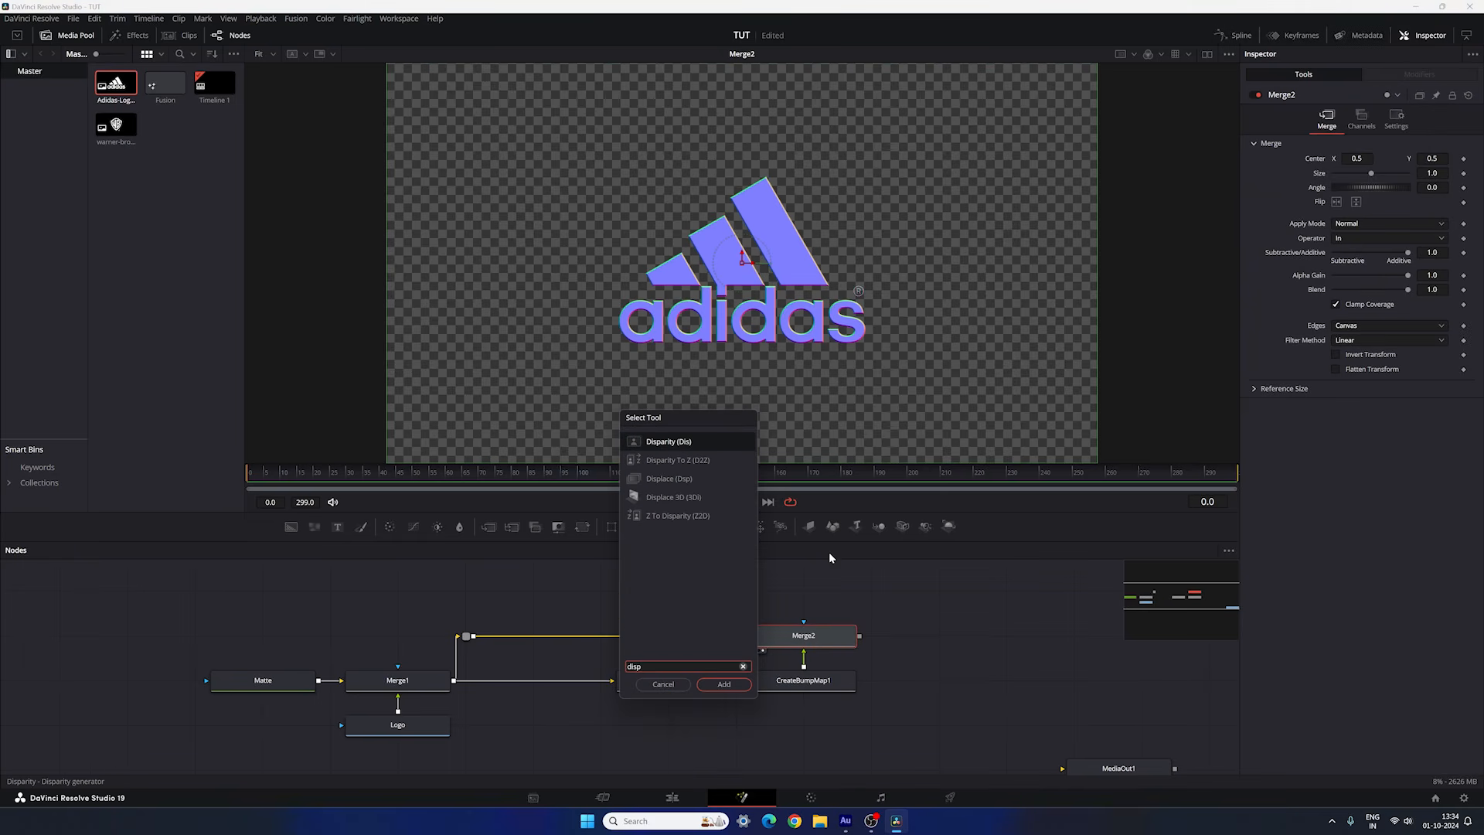
{"action": "type", "text": "lace"}
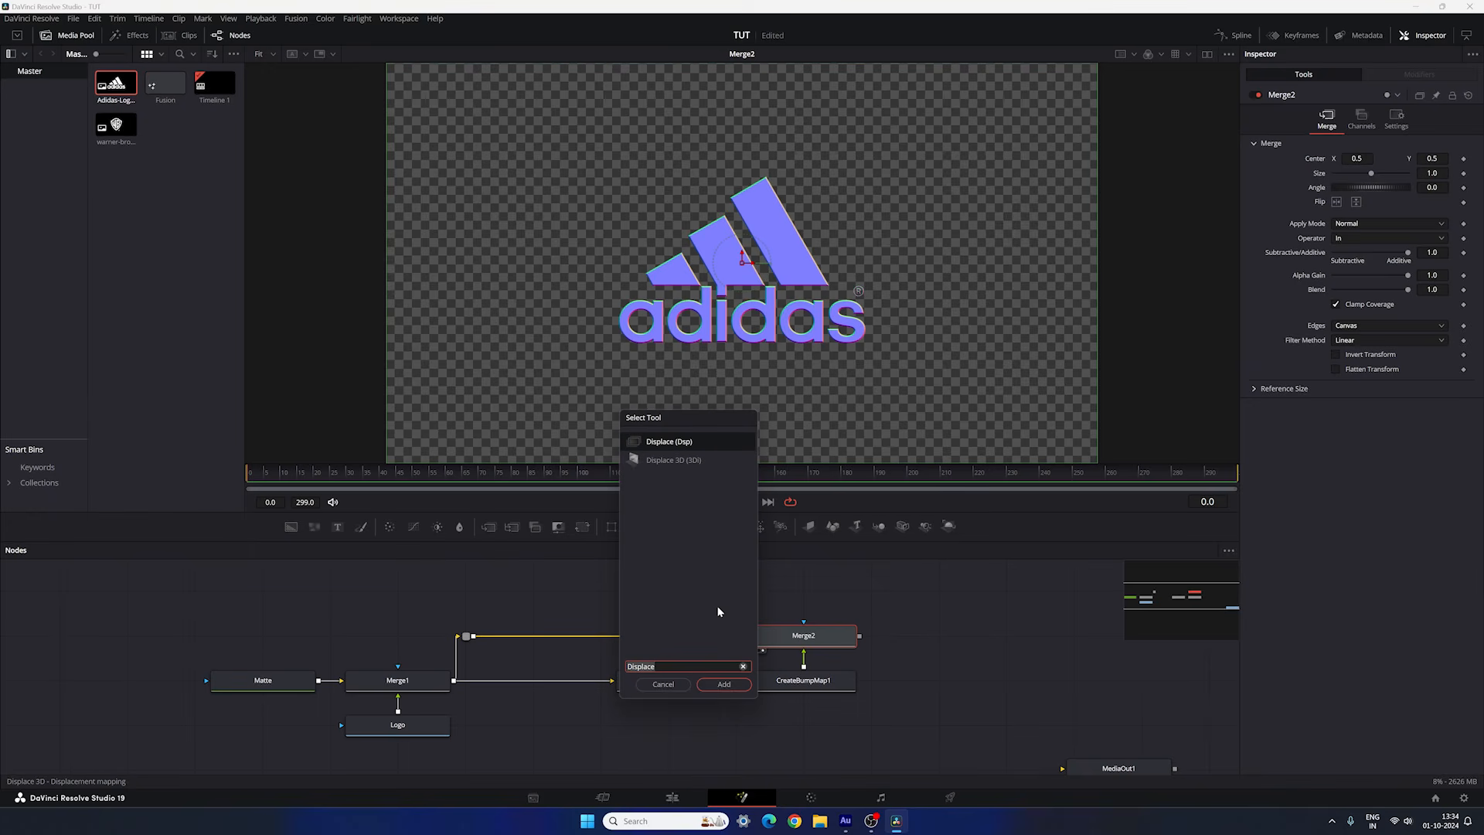
{"action": "left_click", "coordinate": [724, 685]}
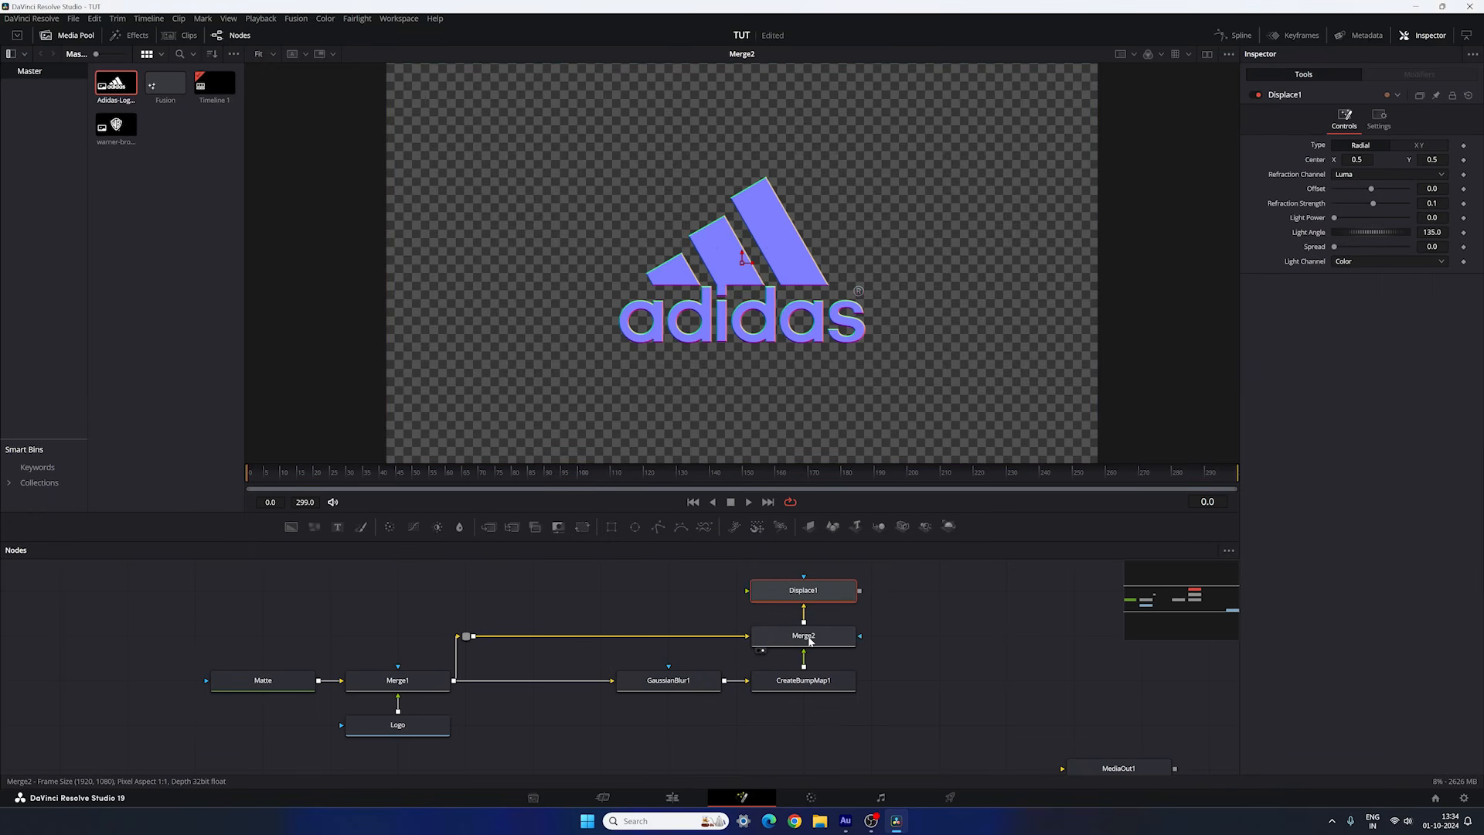
{"action": "left_click_drag", "start_coordinate": [818, 599], "coordinate": [832, 335]}
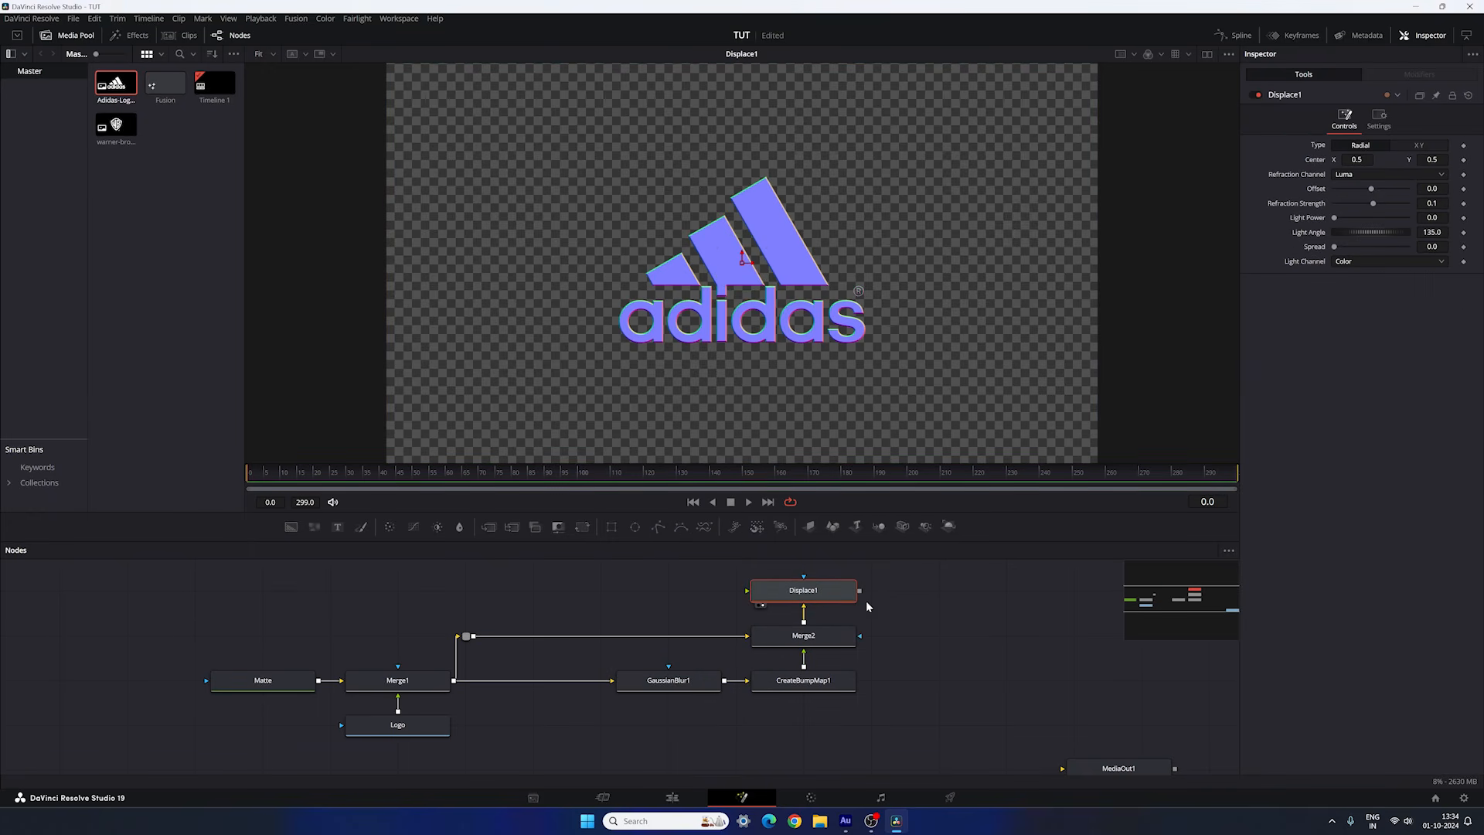
Move Merge2's connection from Displace1's background input to its foreground input, leaving the background input free.
{"action": "left_click_drag", "start_coordinate": [906, 614], "coordinate": [913, 627]}
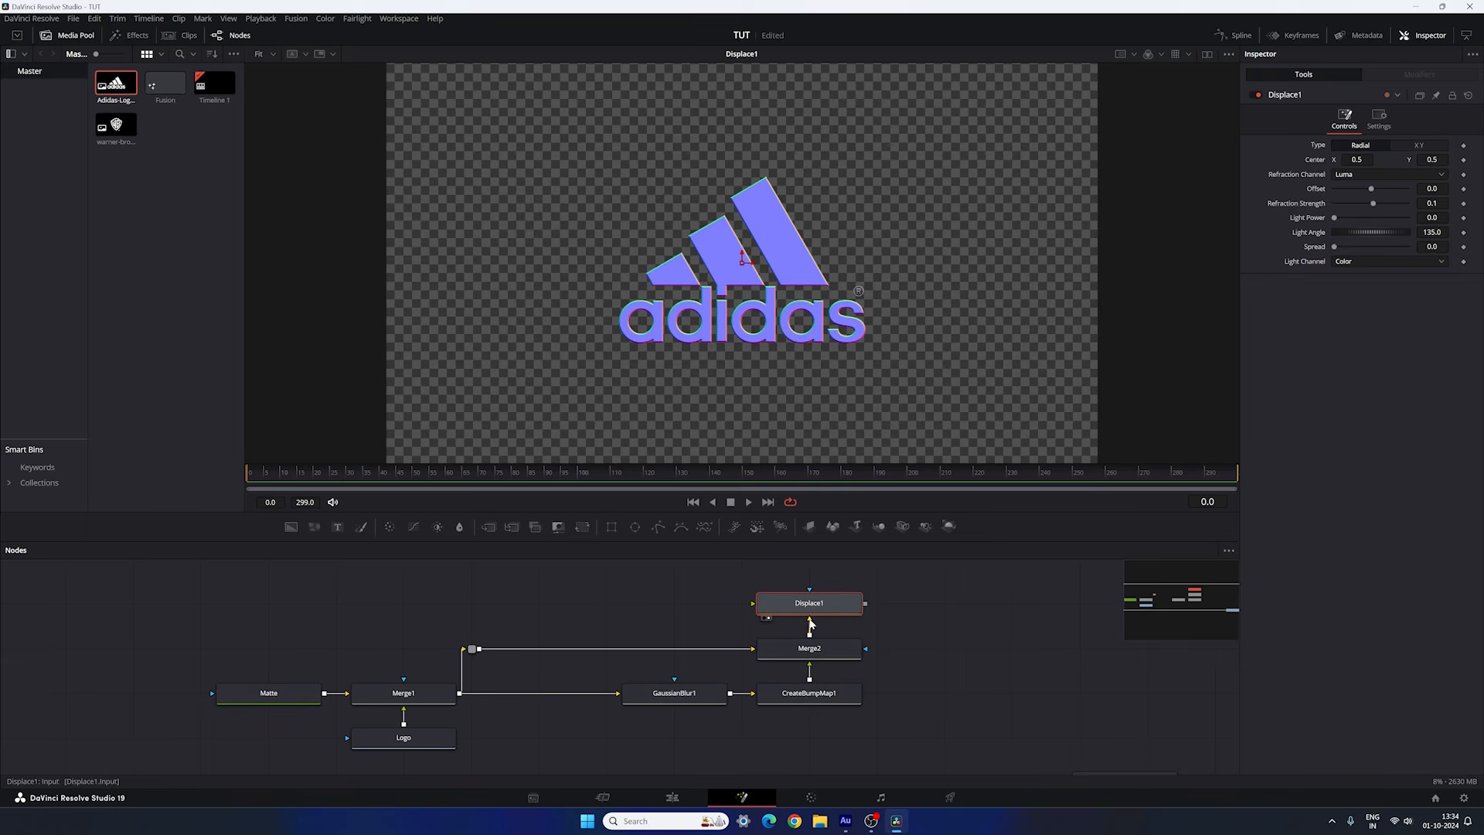
{"action": "left_click_drag", "start_coordinate": [809, 625], "coordinate": [833, 615]}
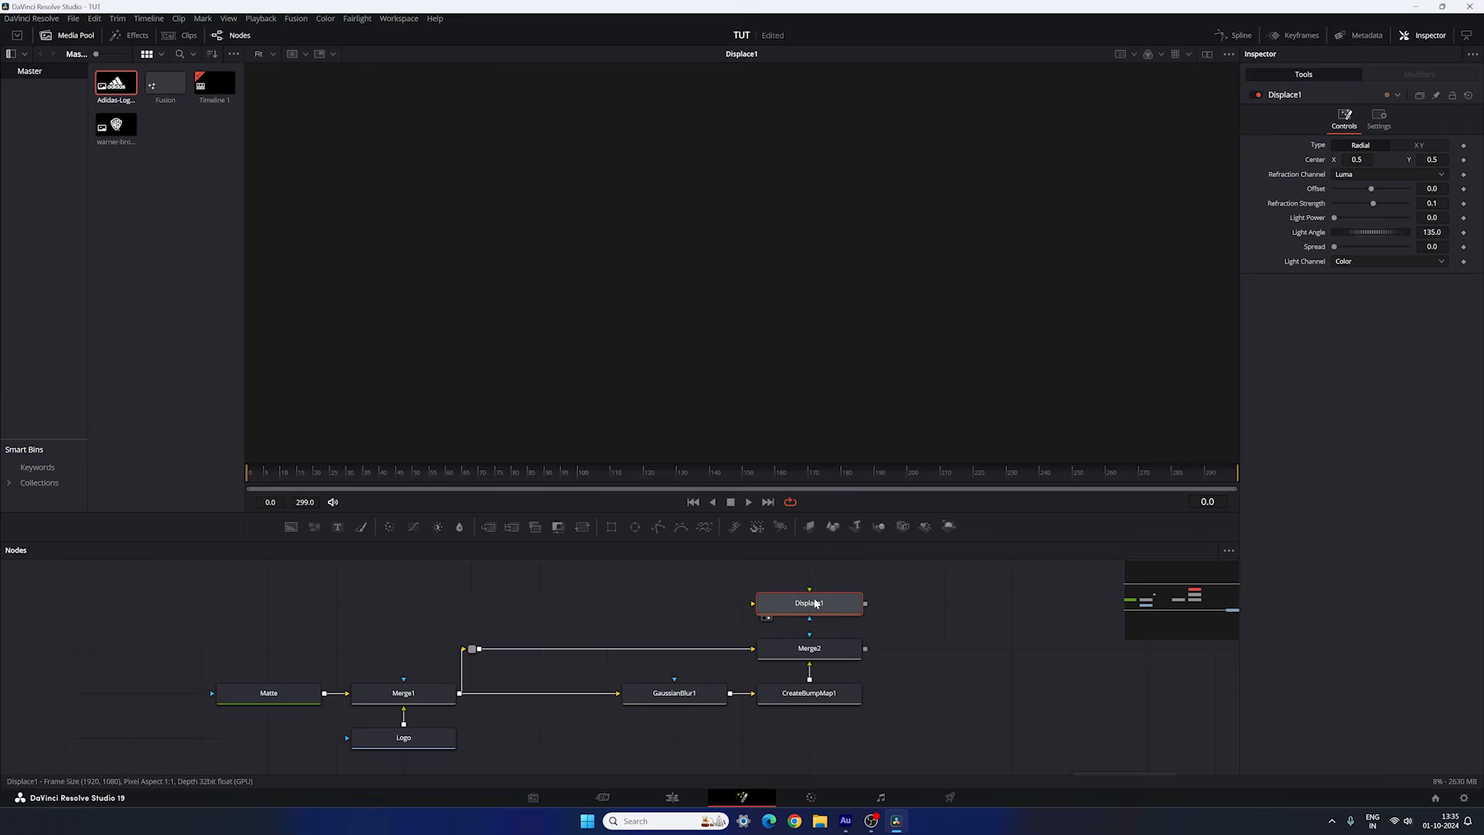
{"action": "mouse_move", "coordinate": [809, 589]}
{"action": "left_mouse_down"}
{"action": "mouse_move", "coordinate": [763, 578]}
{"action": "mouse_move", "coordinate": [781, 650]}
{"action": "mouse_move", "coordinate": [804, 610]}
{"action": "left_mouse_up"}
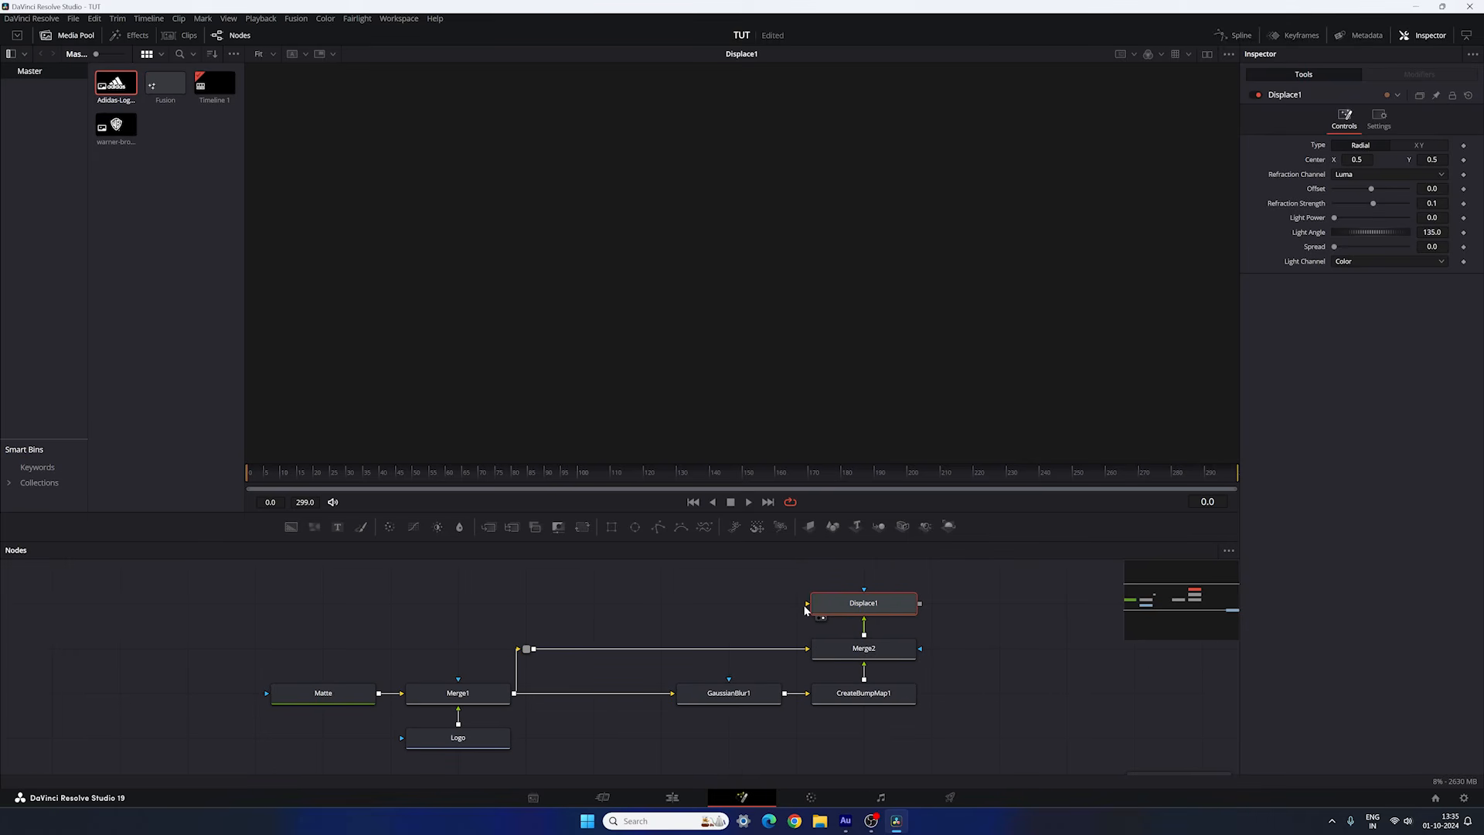
{"action": "left_click", "coordinate": [595, 610]}
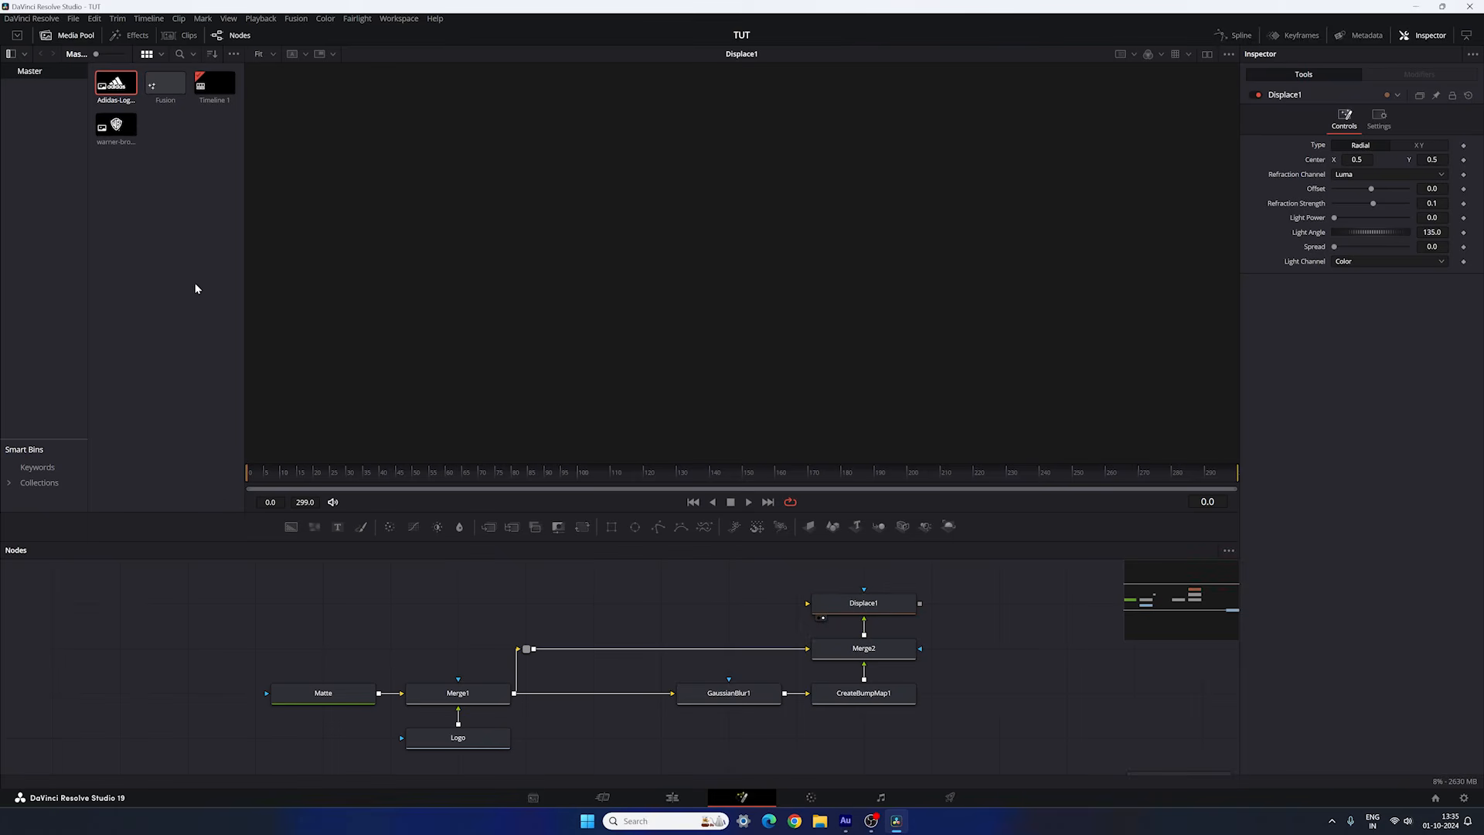
Import the HDRI image from the Assets folder into the media pool and place it in the node graph above the router.
{"action": "right_click", "coordinate": [125, 185]}
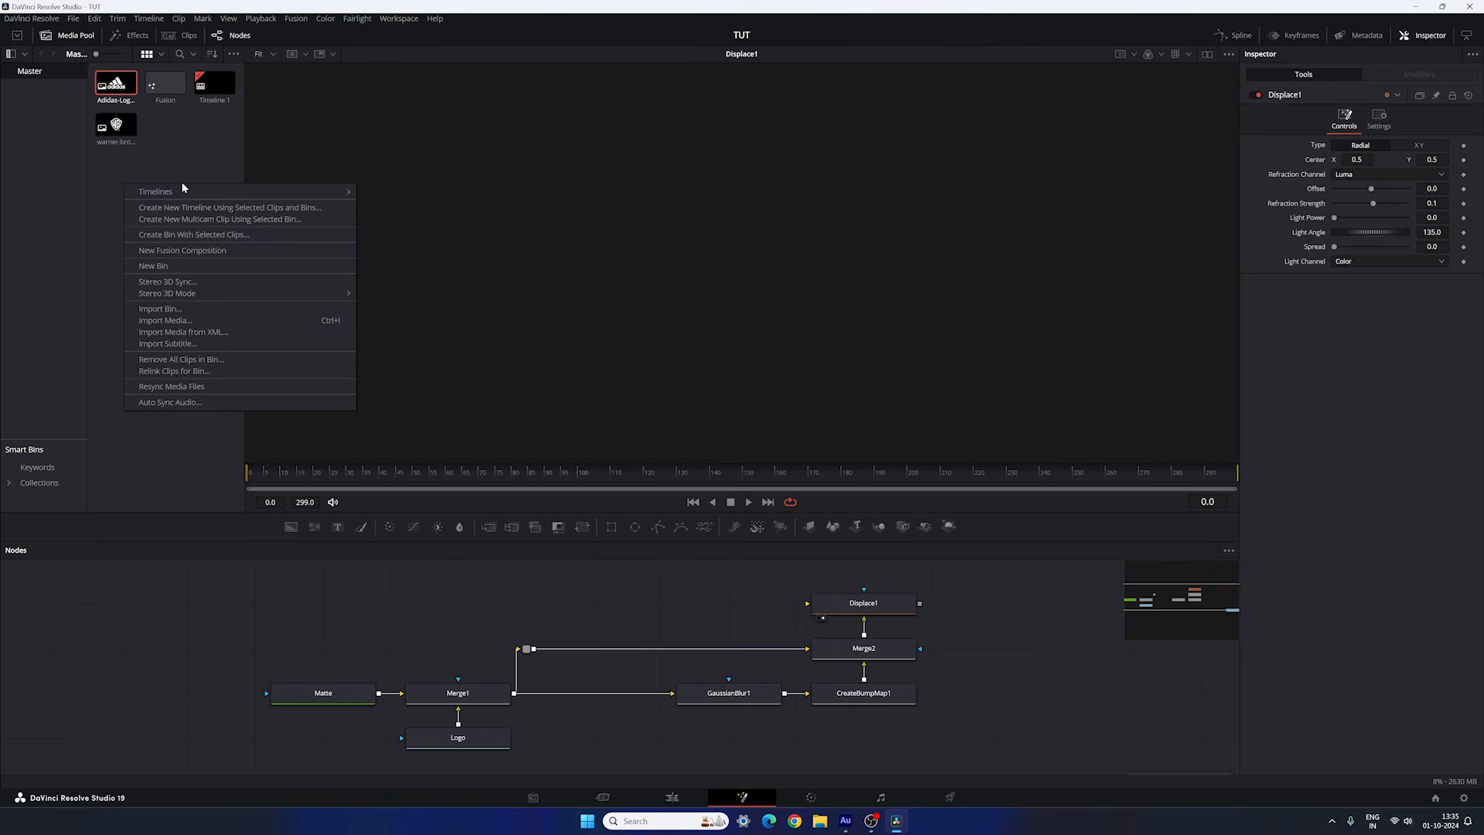
{"action": "left_click", "coordinate": [170, 321]}
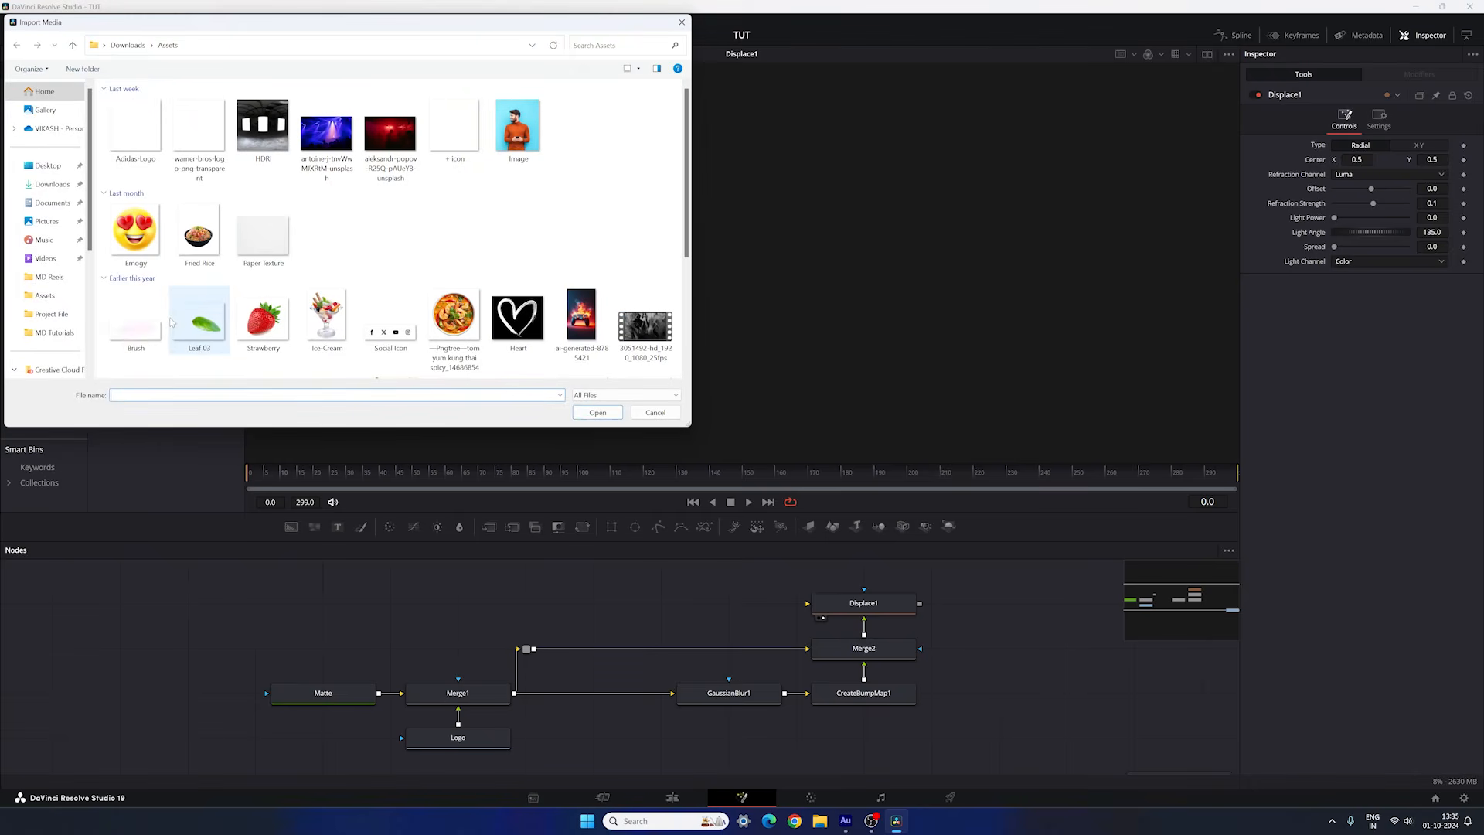
{"action": "left_click", "coordinate": [265, 134]}
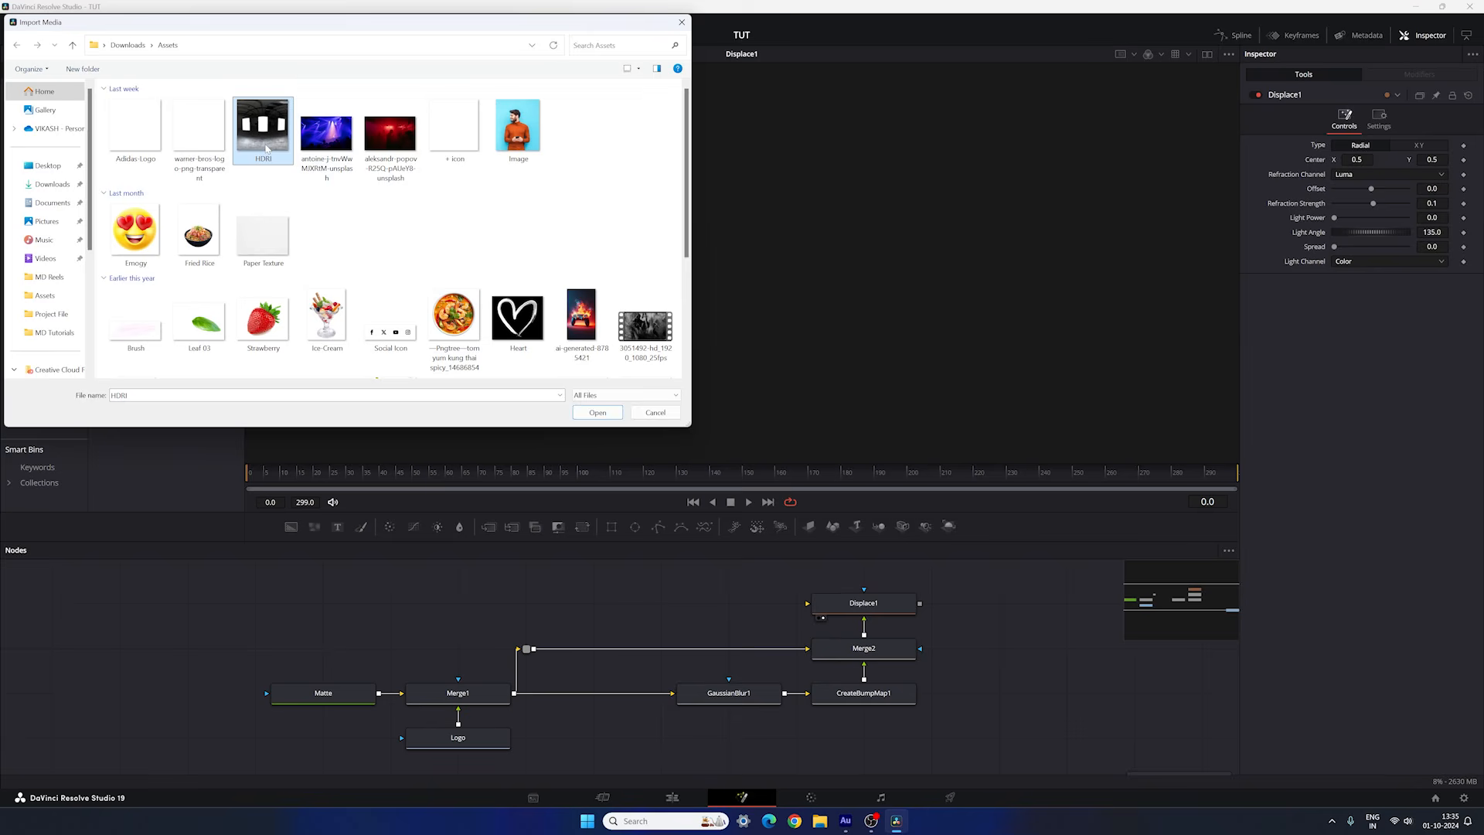
{"action": "left_click", "coordinate": [599, 412]}
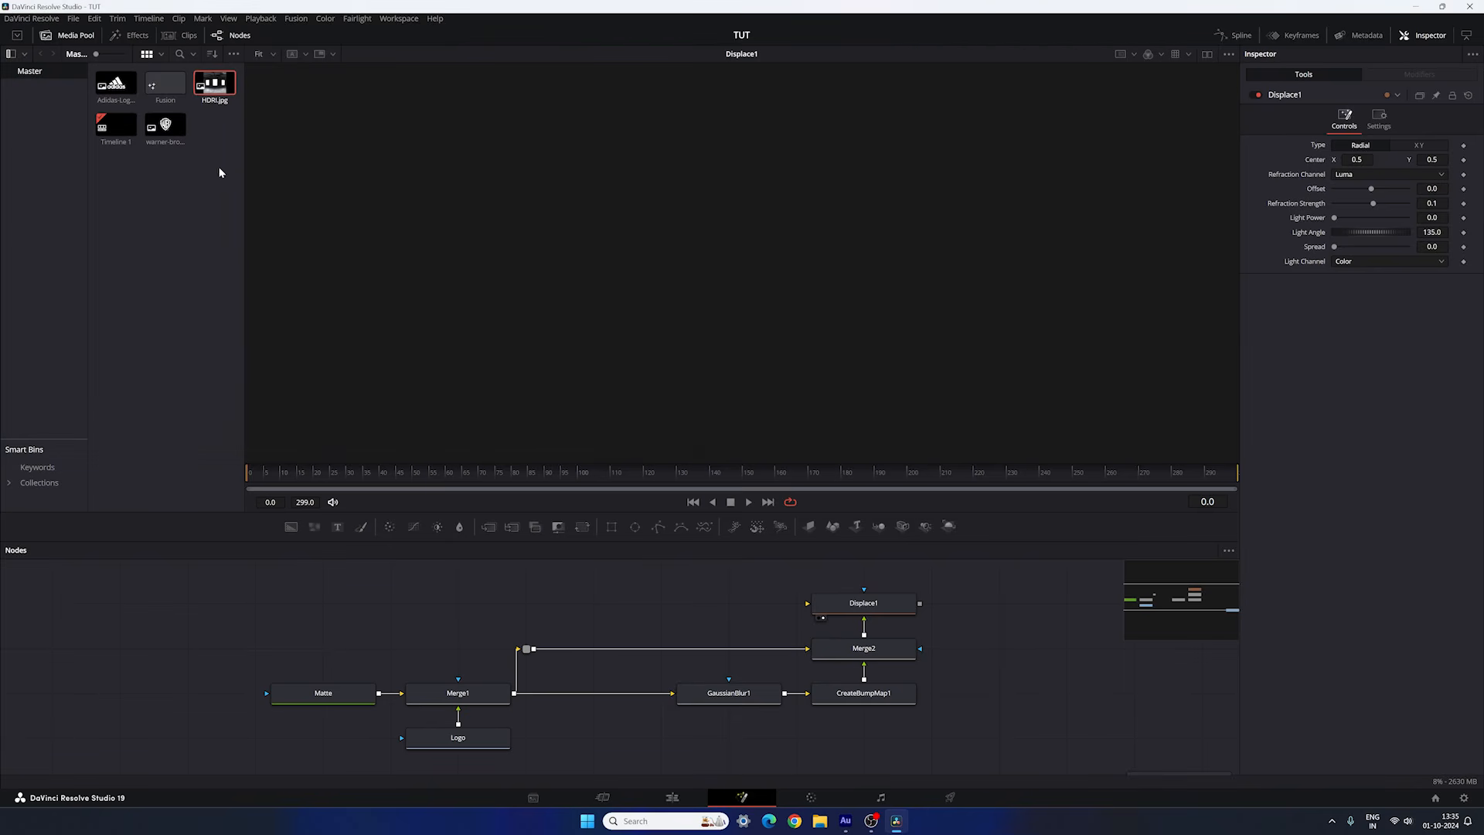
{"action": "left_click_drag", "start_coordinate": [215, 84], "coordinate": [521, 603]}
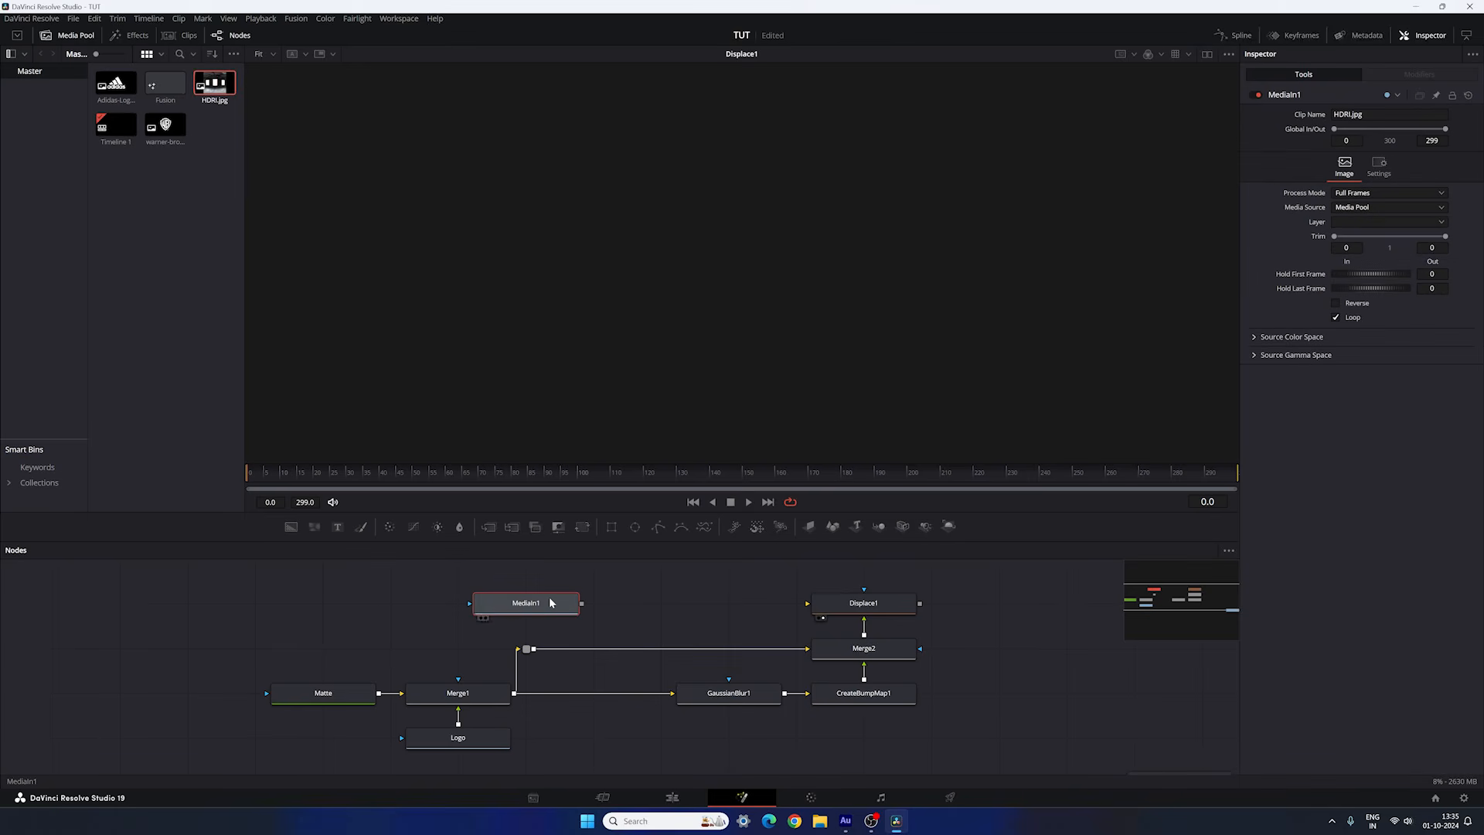
Rename the new MediaIn1 node to HDRI, view it, and align it above Merge1 in Displace1's row.
{"action": "key", "text": "F2"}
{"action": "type", "text": "HDRI"}
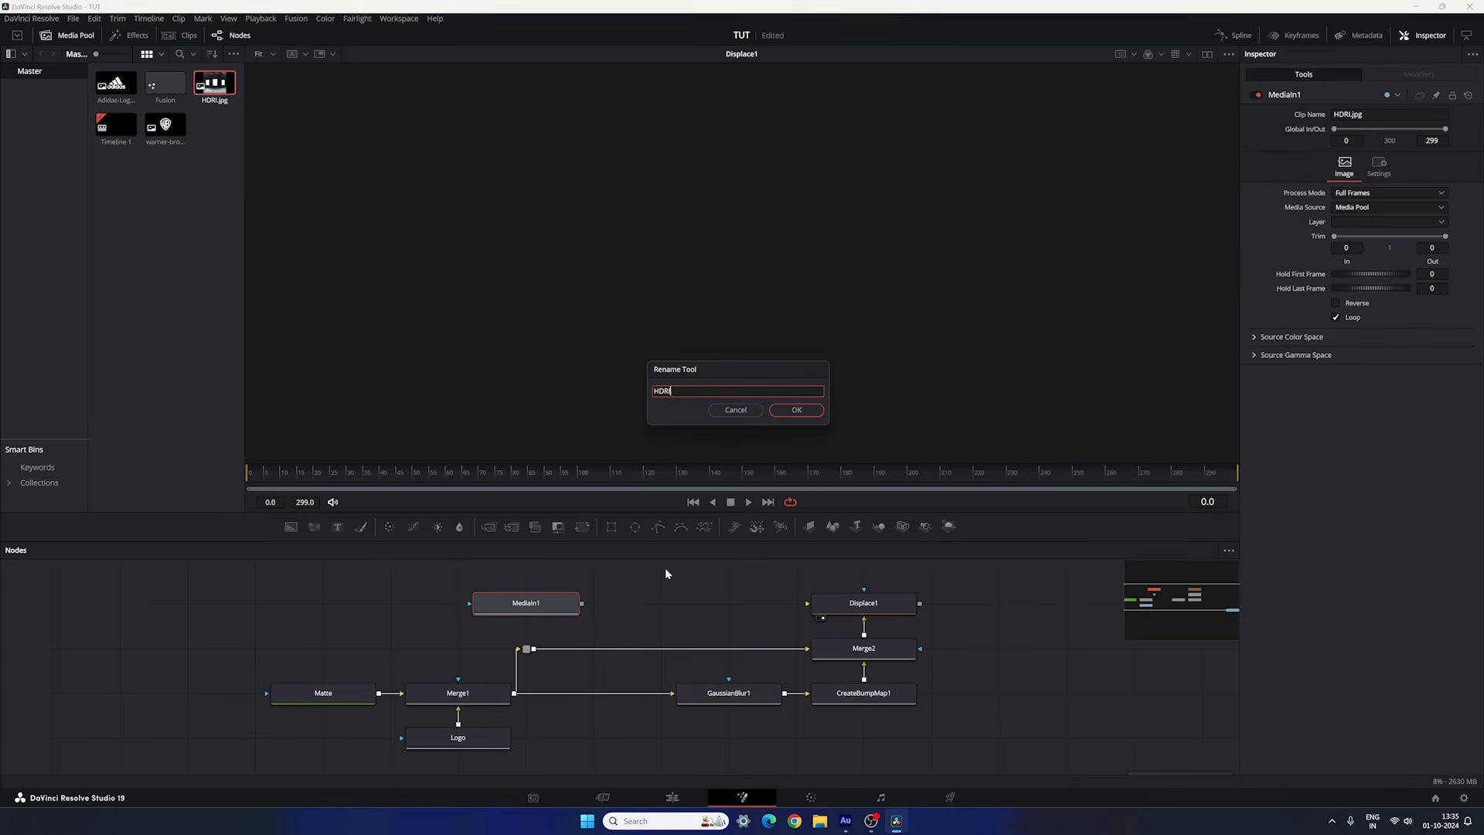
{"action": "left_click", "coordinate": [813, 415]}
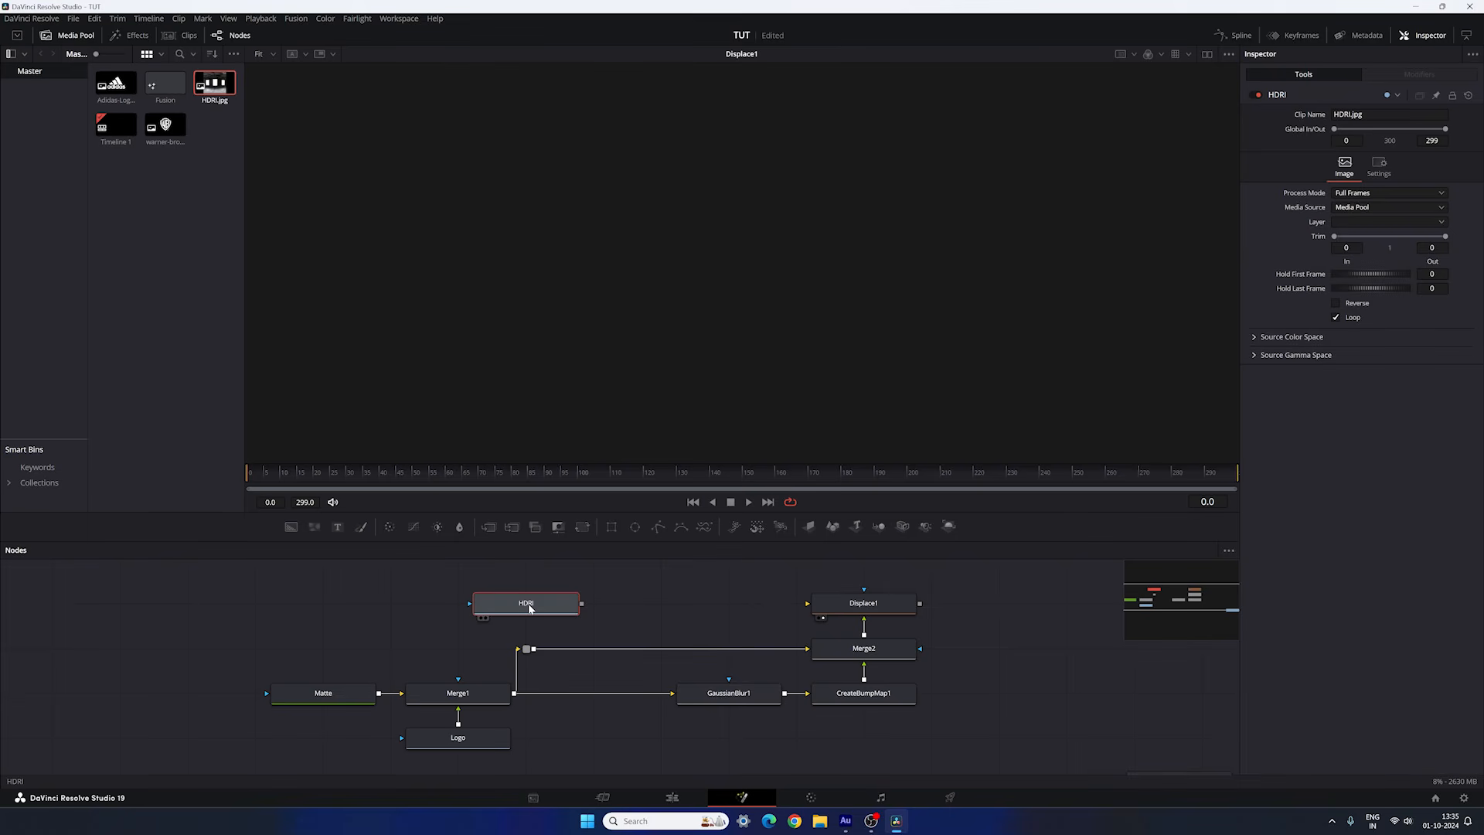
{"action": "left_click_drag", "start_coordinate": [529, 608], "coordinate": [580, 348]}
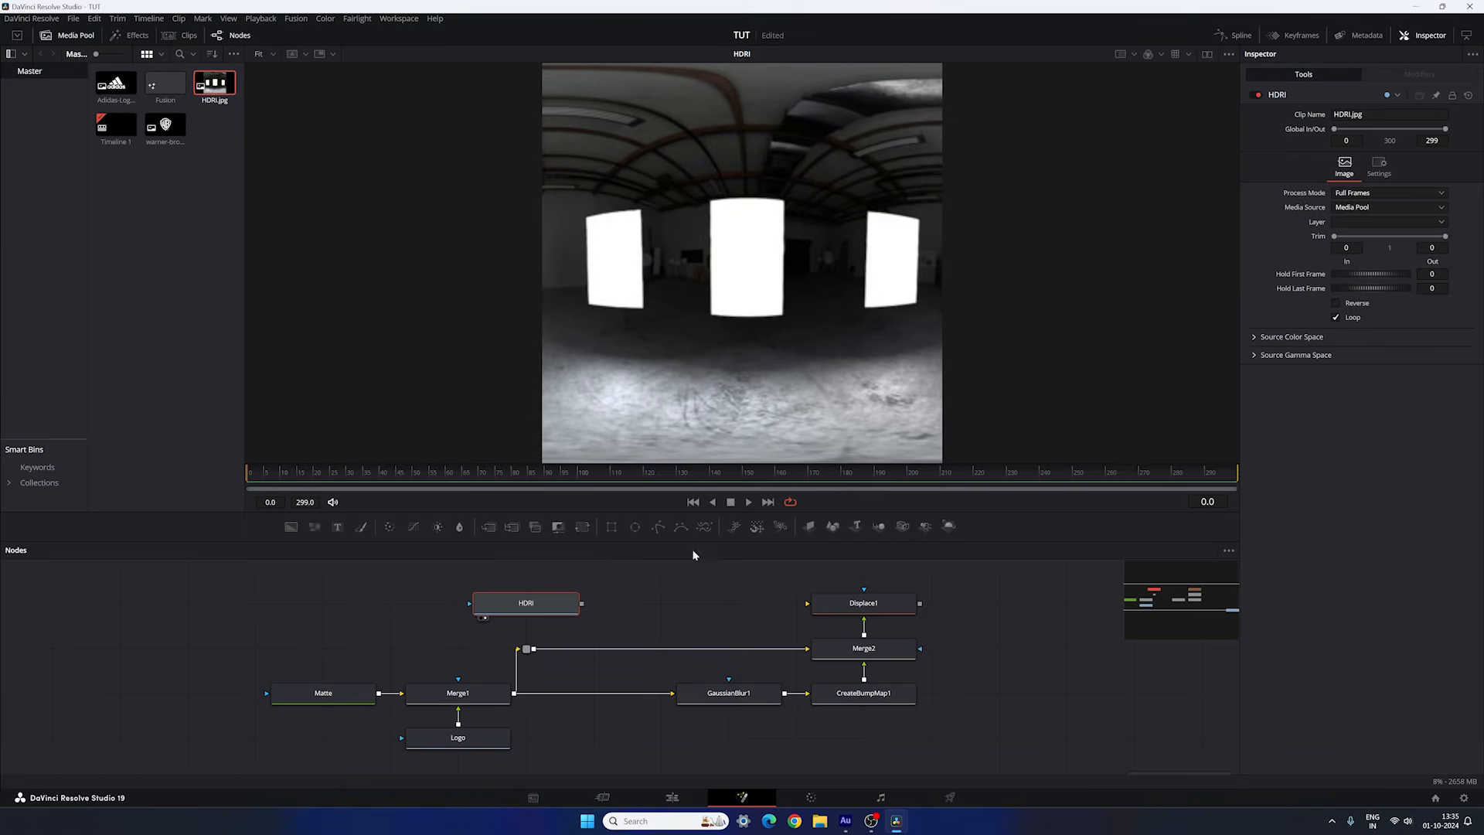
{"action": "left_click_drag", "start_coordinate": [550, 601], "coordinate": [482, 600]}
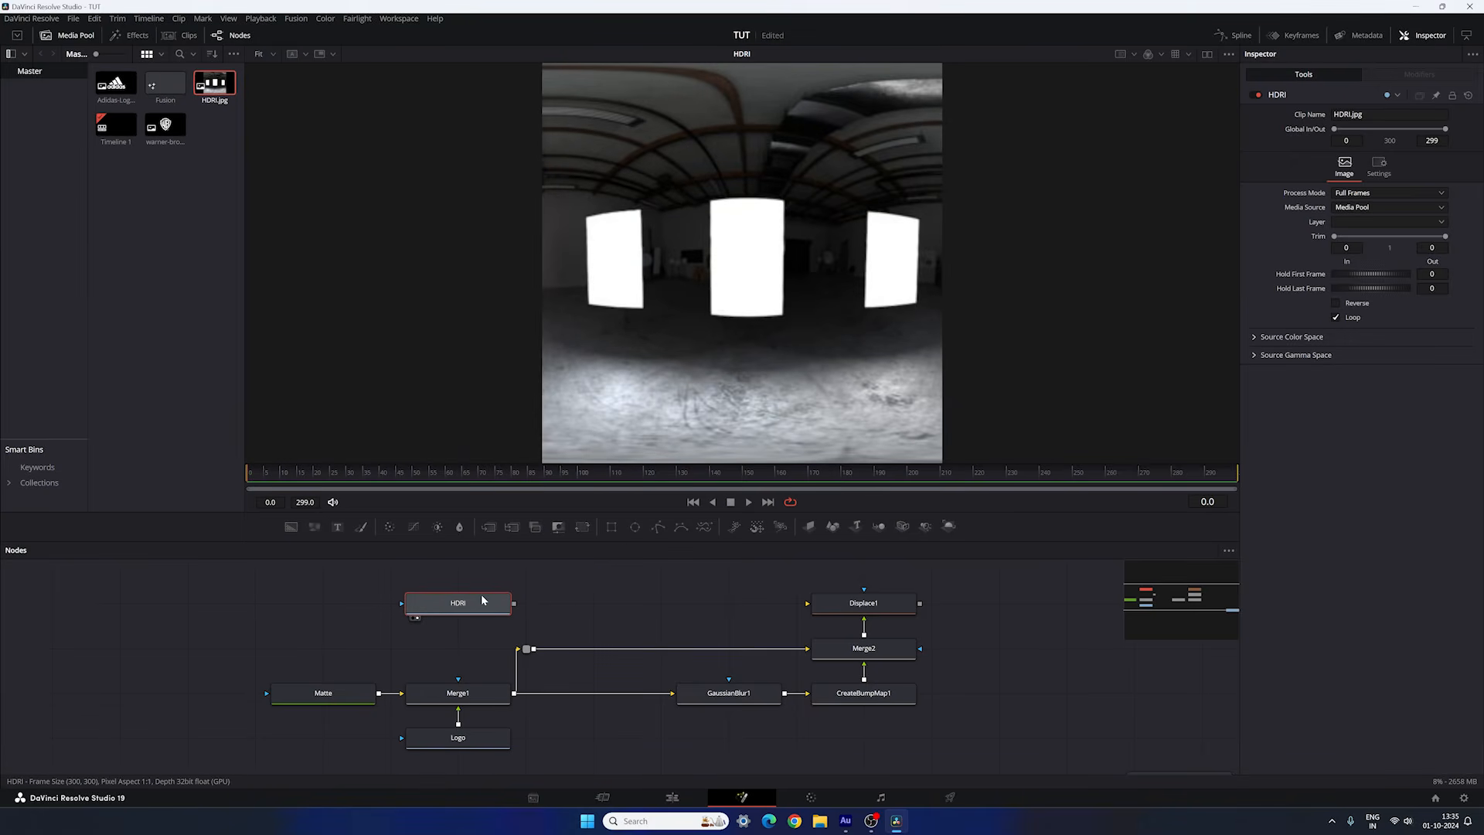
Add a Transform after the HDRI node, view it, and set its Edges to Mirror, keeping the Center at 0.5, 0.5.
{"action": "left_click", "coordinate": [583, 527]}
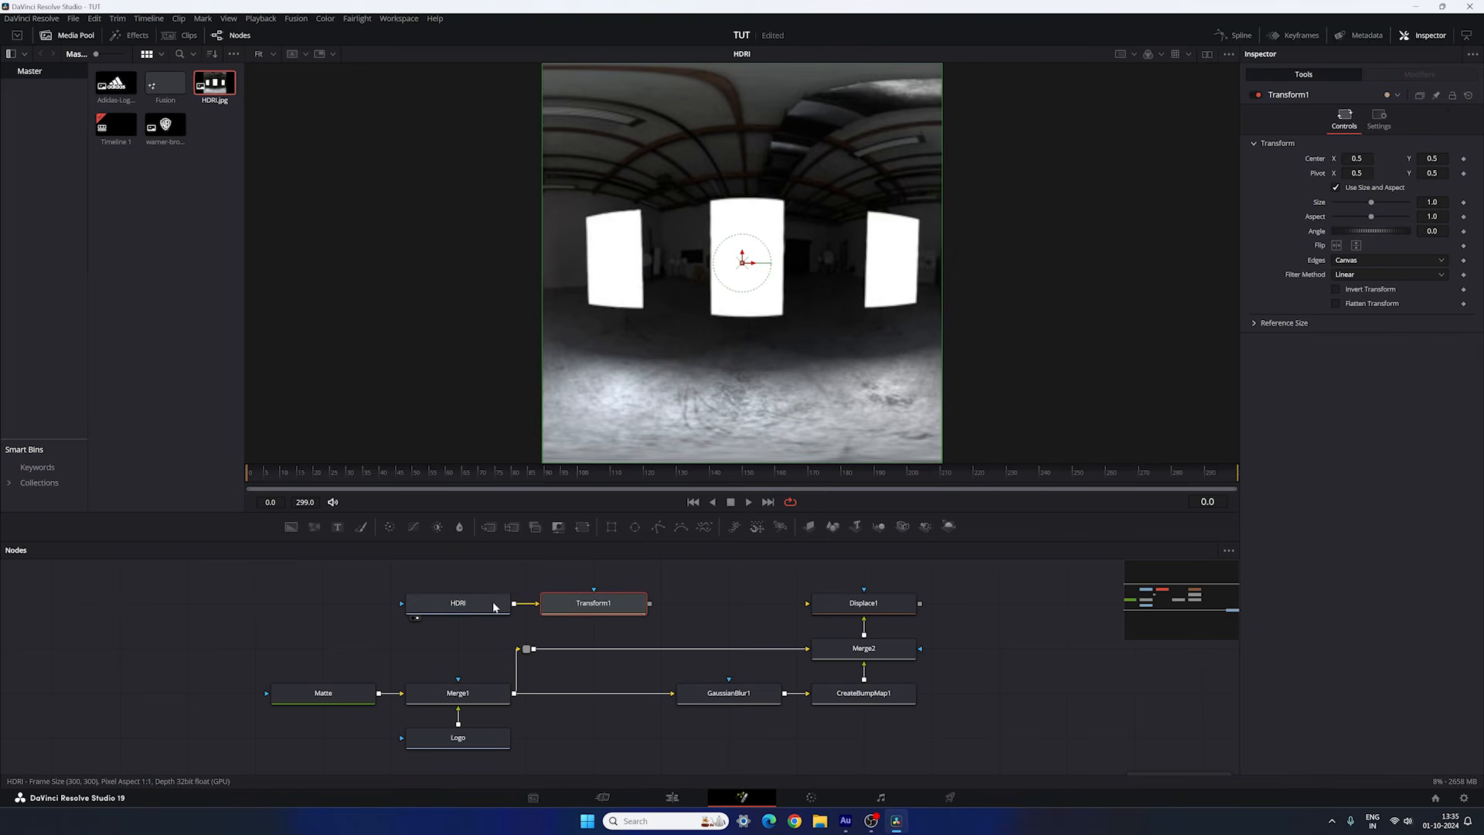
{"action": "left_click_drag", "start_coordinate": [609, 606], "coordinate": [646, 272]}
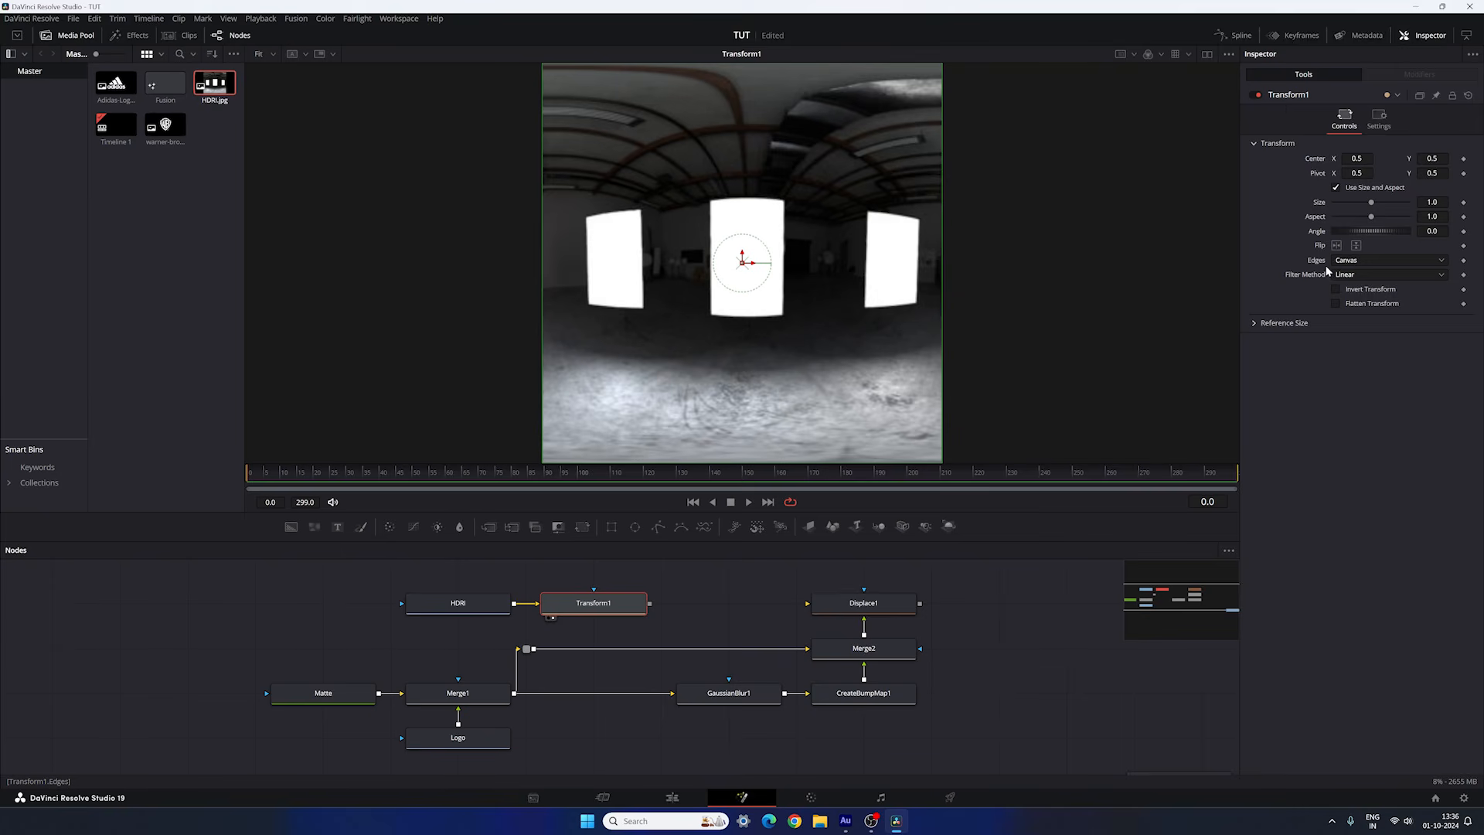
{"action": "left_click_drag", "start_coordinate": [747, 265], "coordinate": [695, 265]}
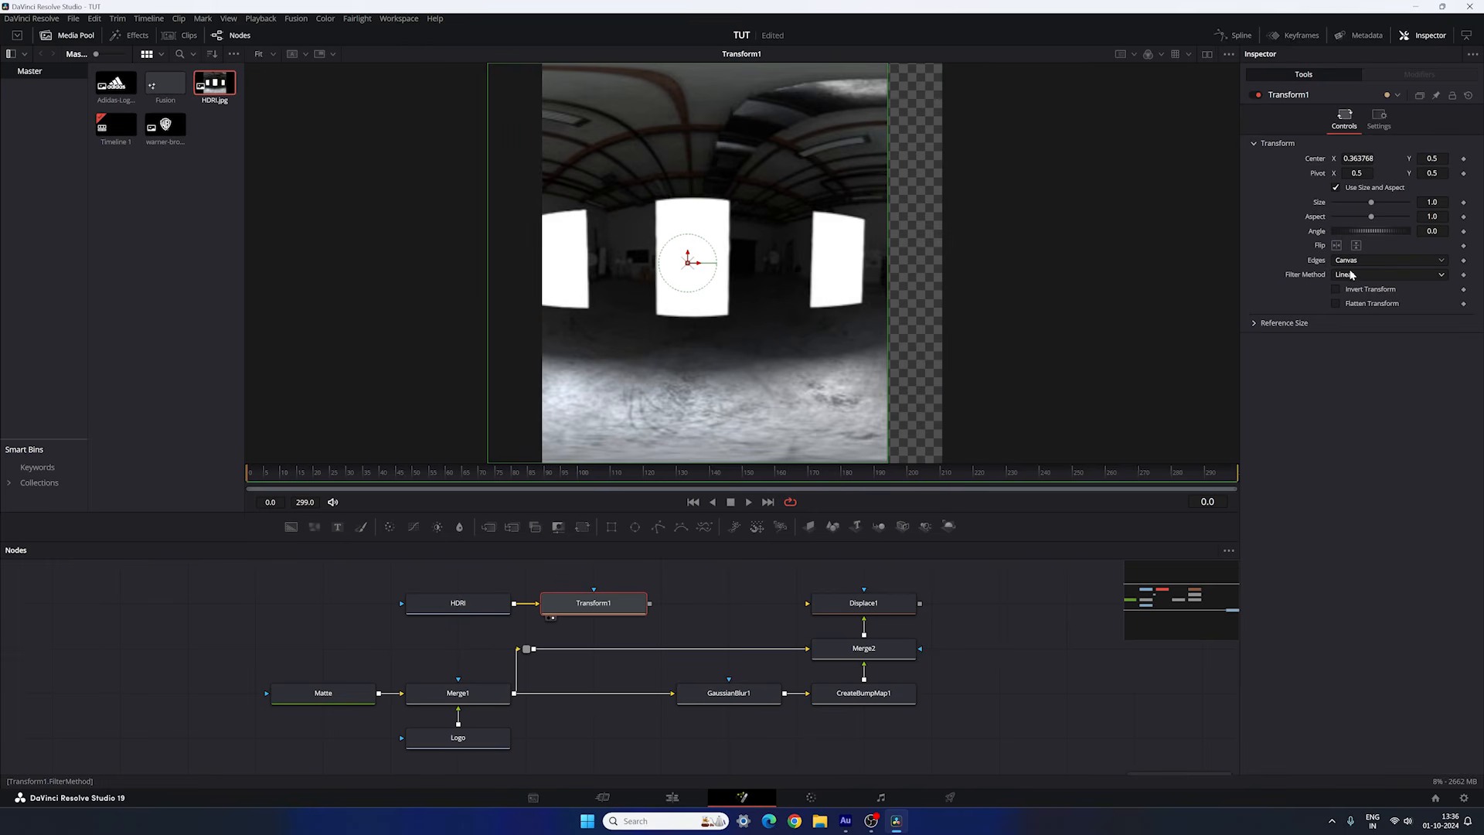
{"action": "left_click", "coordinate": [1381, 261]}
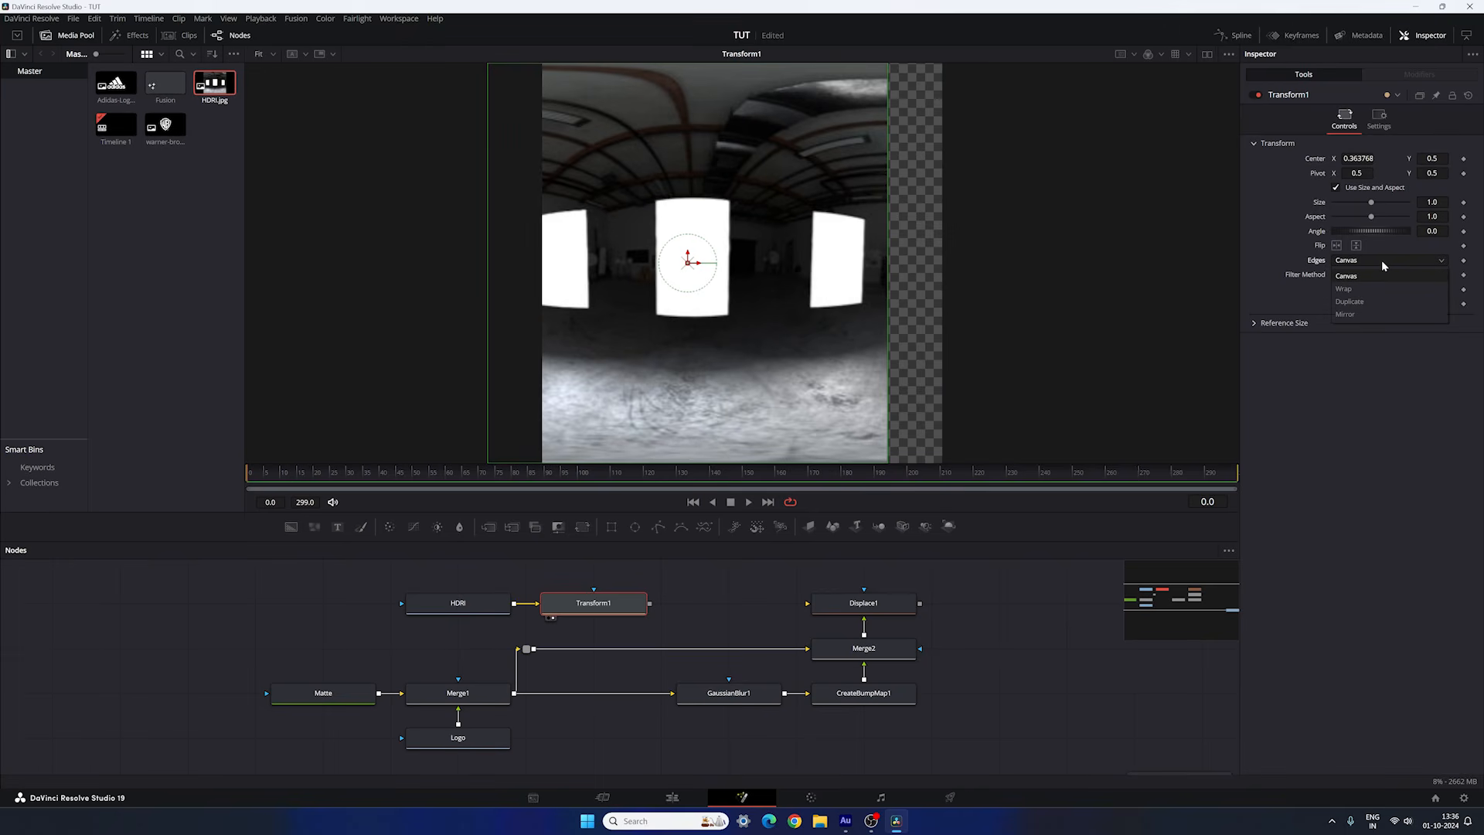
{"action": "left_click", "coordinate": [1348, 313]}
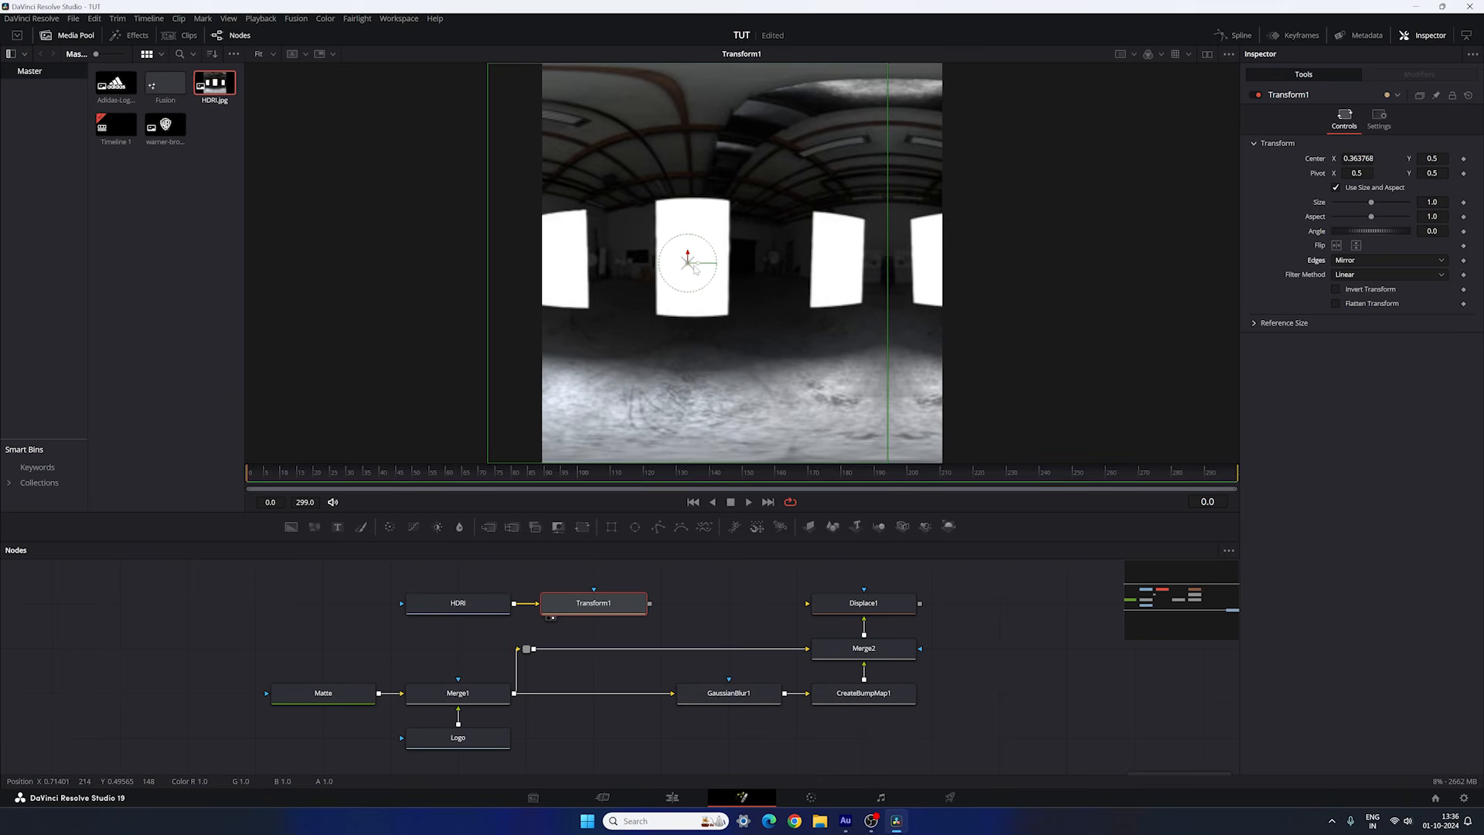
{"action": "left_click_drag", "start_coordinate": [698, 265], "coordinate": [620, 265]}
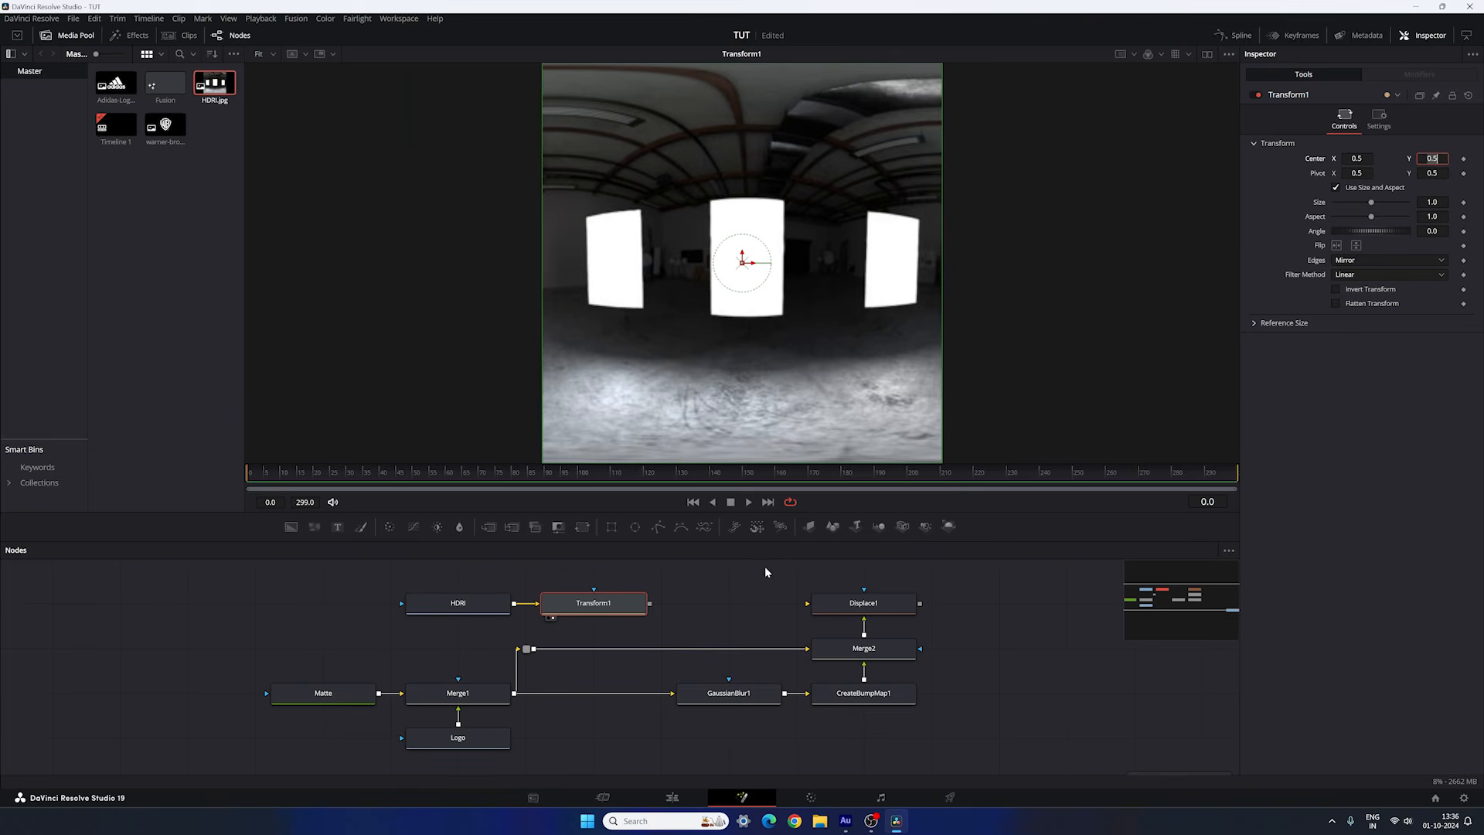
Add a Resize node after Transform1 and view its full output frame.
{"action": "left_click", "coordinate": [618, 607]}
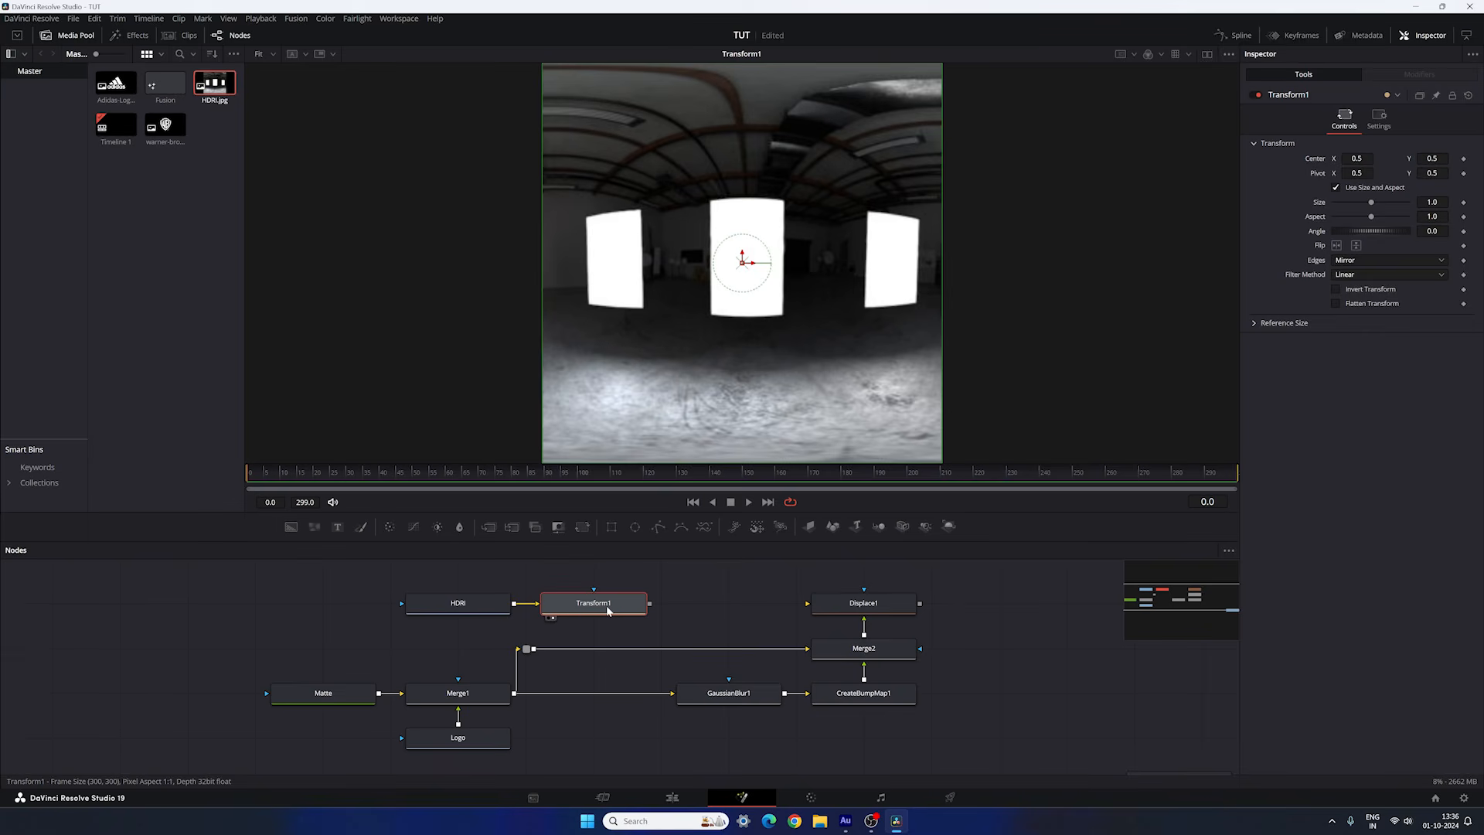
{"action": "key", "text": "shift+space"}
{"action": "type", "text": "Displace"}
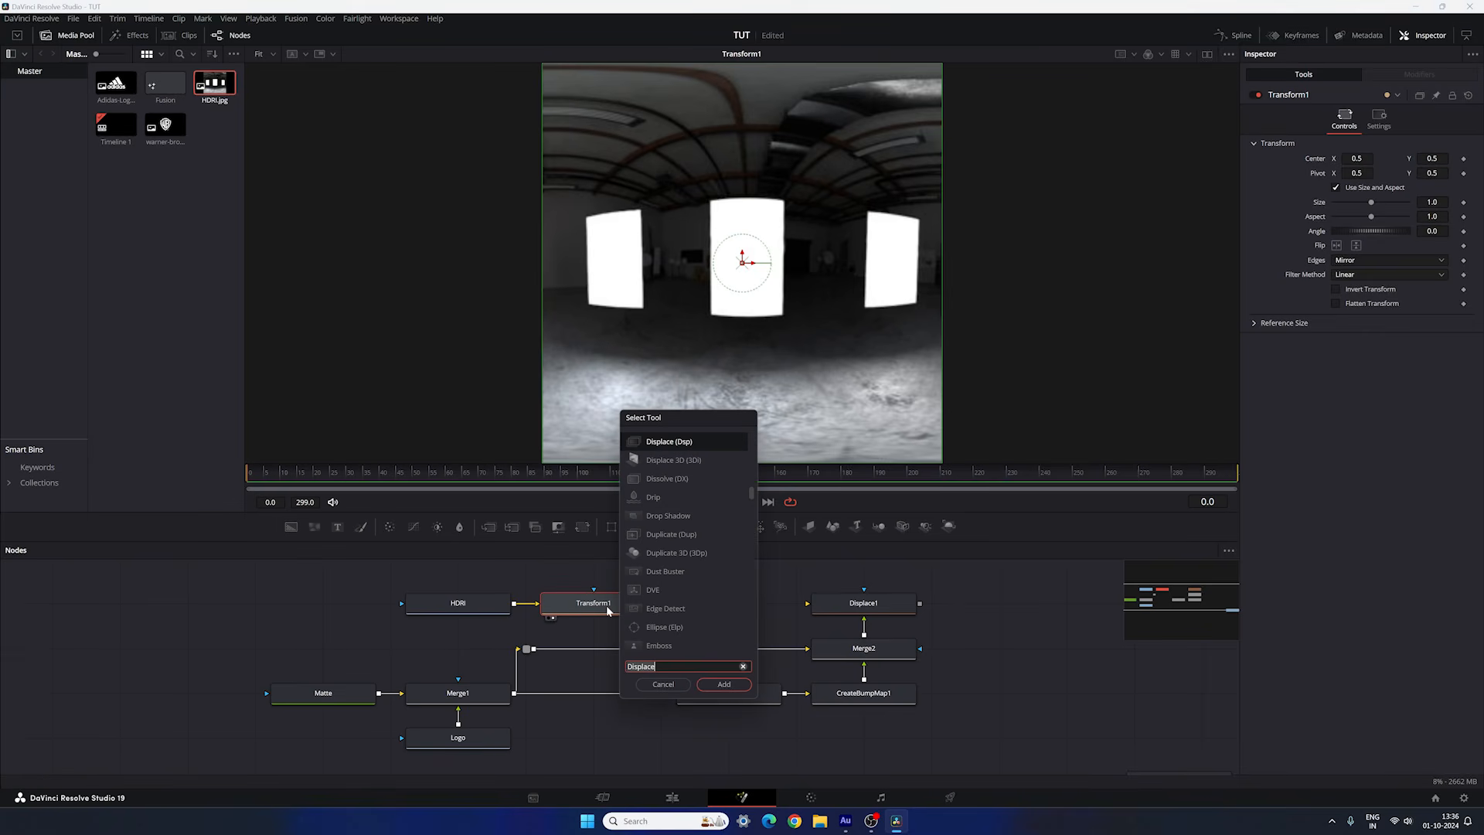
{"action": "type", "text": "res"}
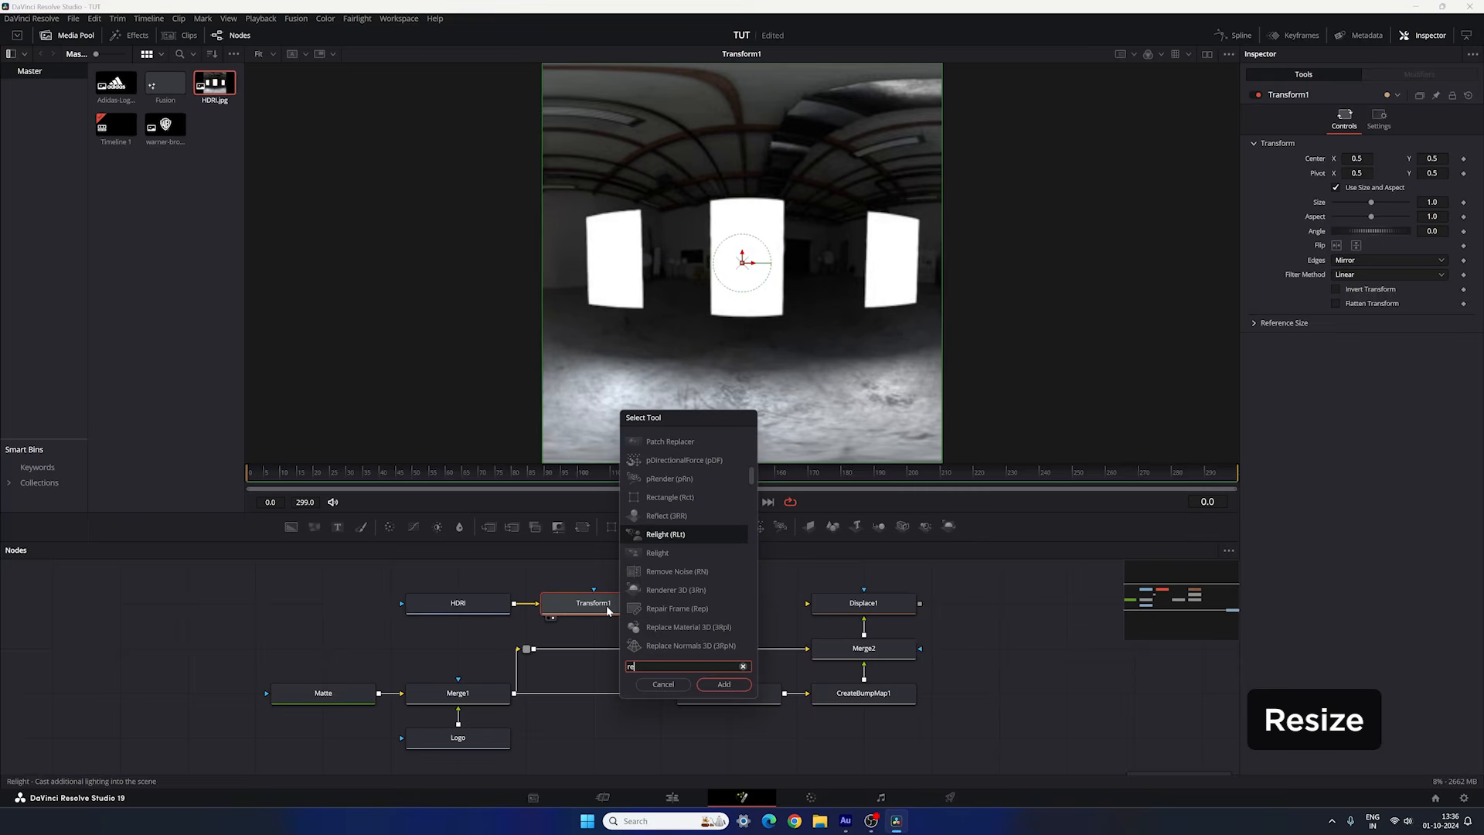
{"action": "left_click", "coordinate": [745, 683]}
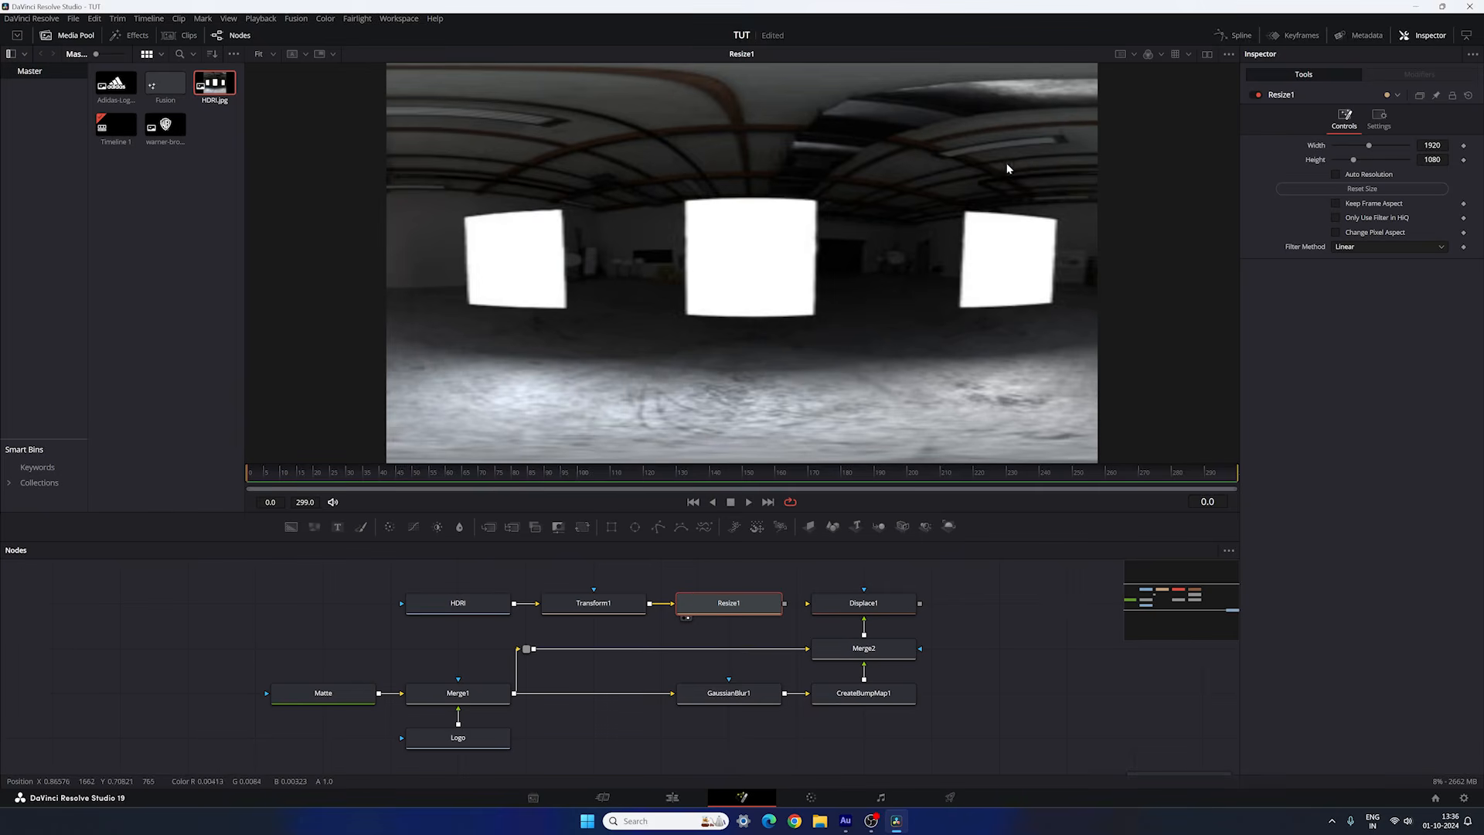
{"action": "left_click_drag", "start_coordinate": [1010, 106], "coordinate": [1006, 143]}
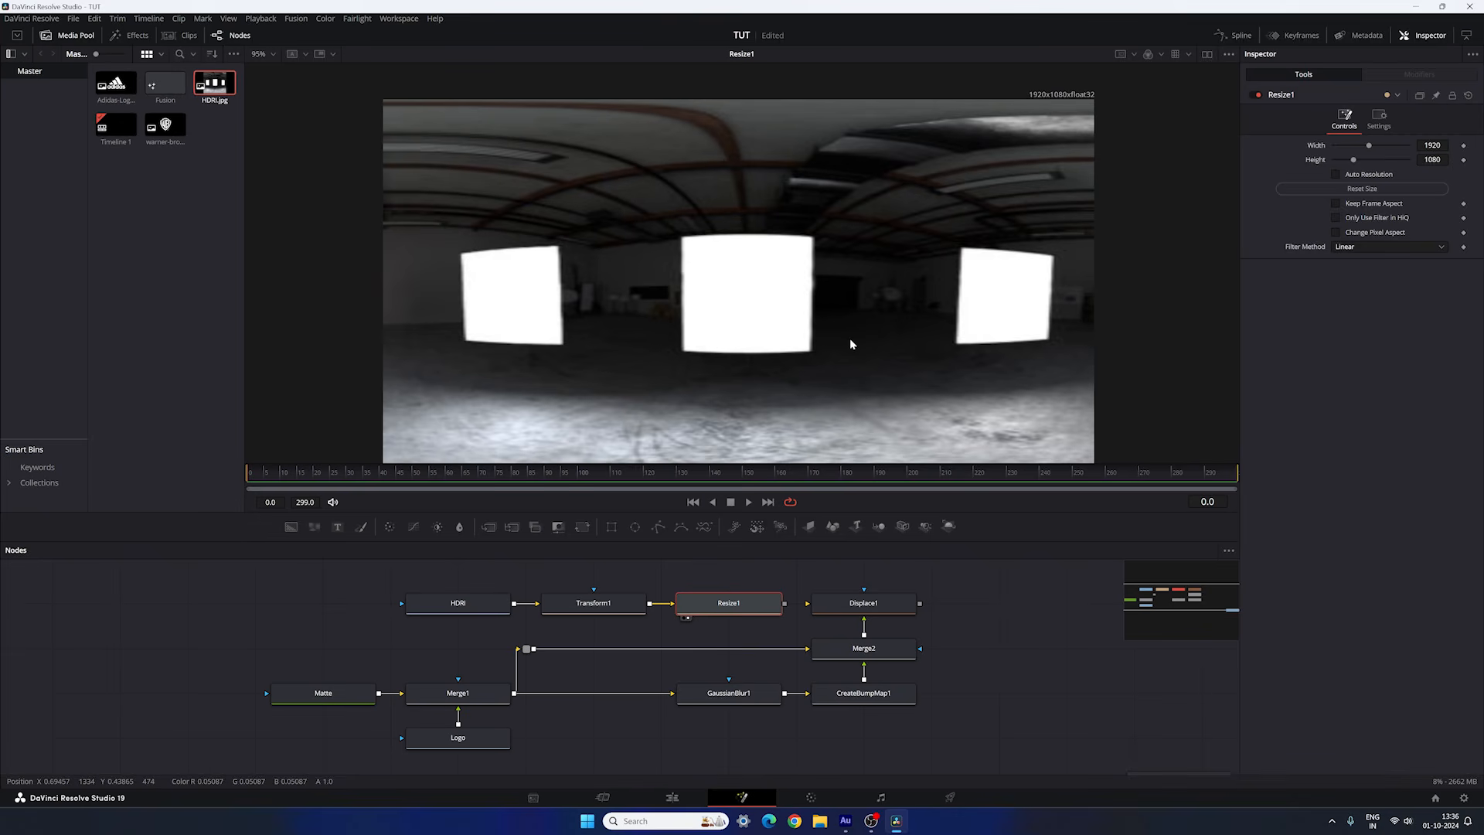
{"action": "scroll", "coordinate": [810, 357], "scroll_direction": "down", "scroll_amount": 1}
{"action": "scroll", "coordinate": [765, 346], "scroll_direction": "down", "scroll_amount": 2}
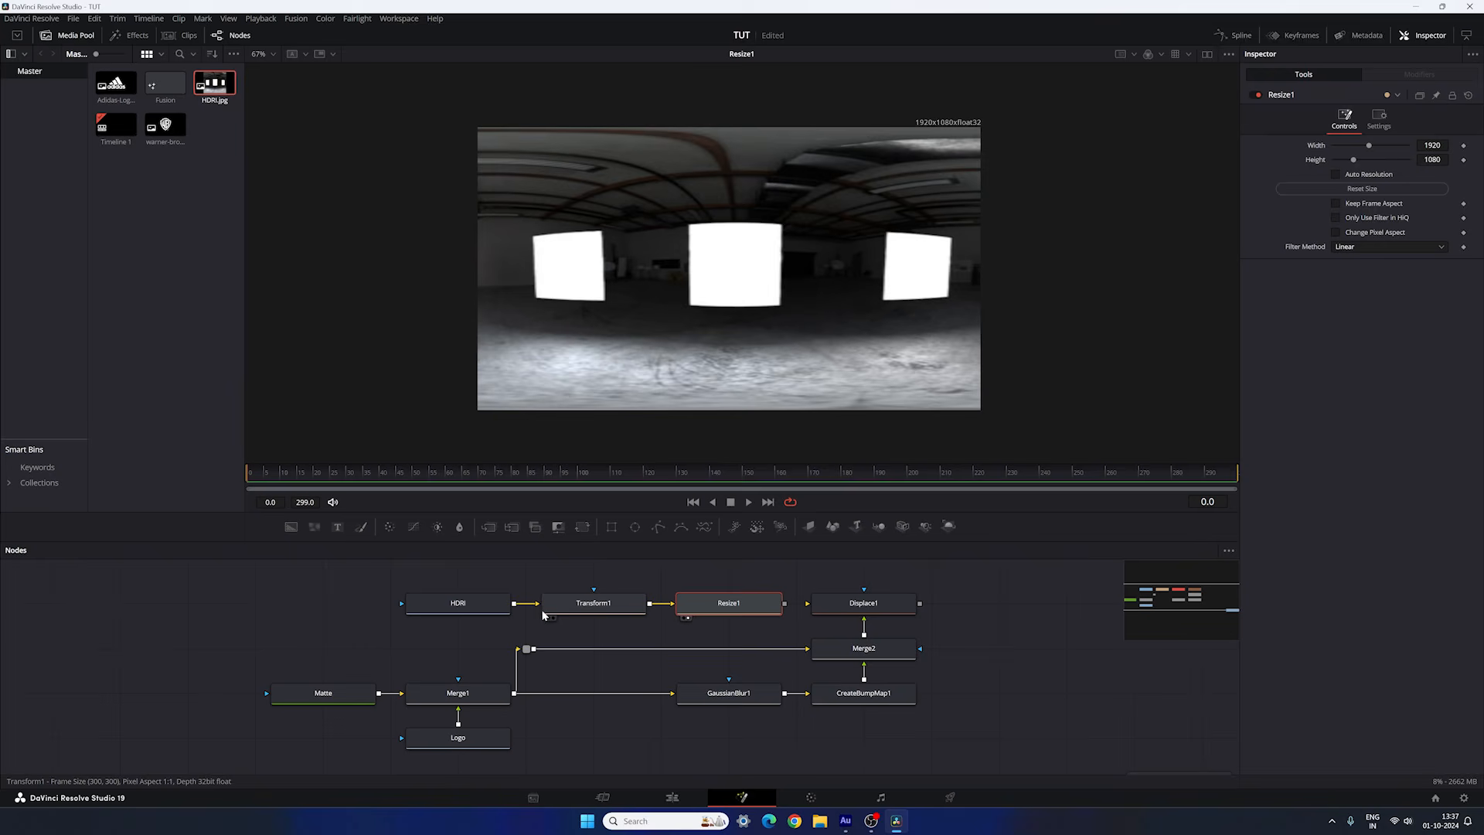
In Transform1, disable Use Size and Aspect, then set X Size to 0.5 and Y Size to 2.15.
{"action": "left_click", "coordinate": [593, 606]}
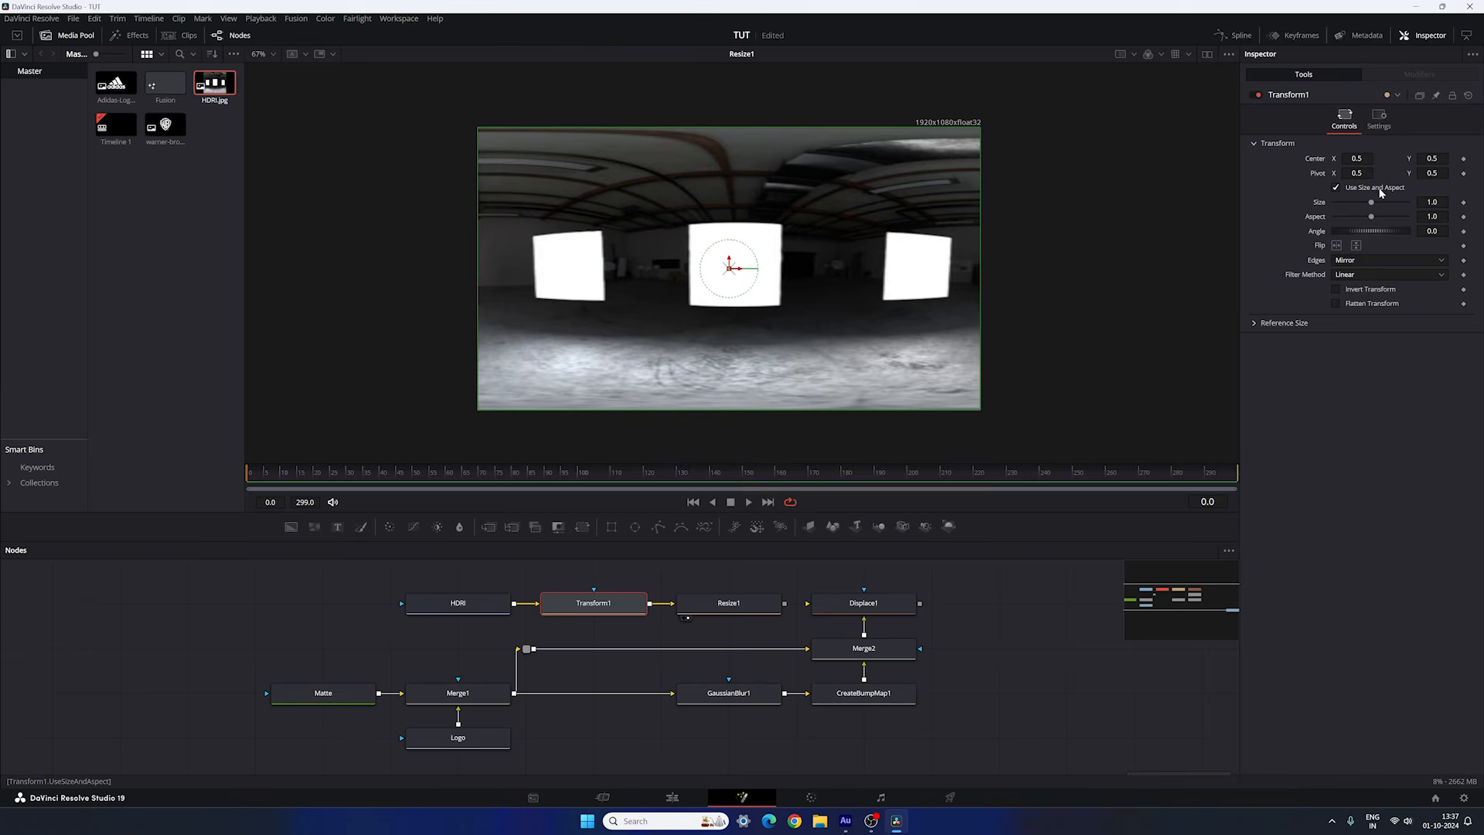
{"action": "left_click", "coordinate": [1336, 192]}
{"action": "left_click_drag", "start_coordinate": [1371, 202], "coordinate": [1359, 206]}
{"action": "double_click", "coordinate": [1432, 203]}
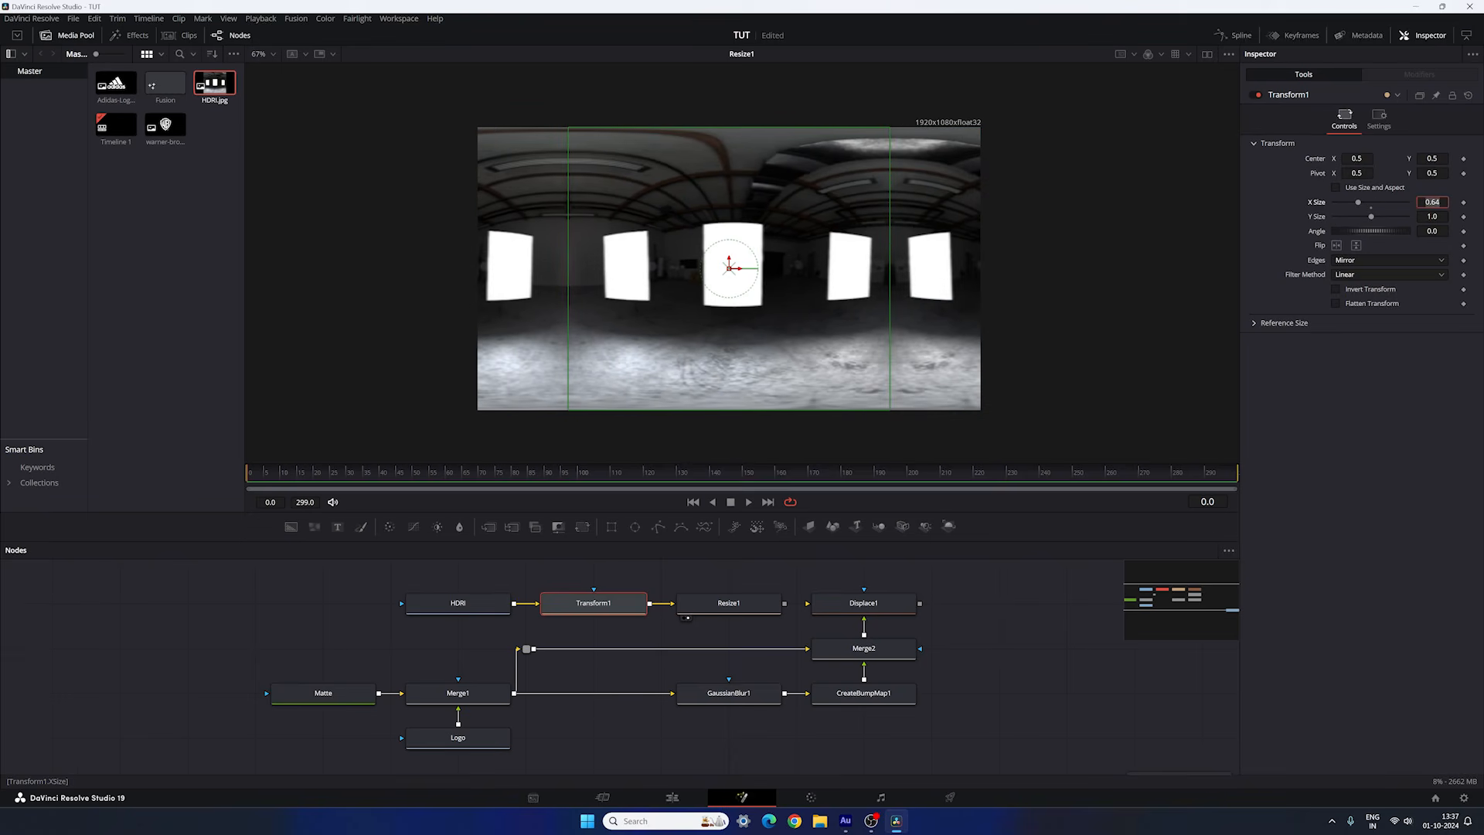
{"action": "type", "text": "0.5"}
{"action": "key", "text": "Tab"}
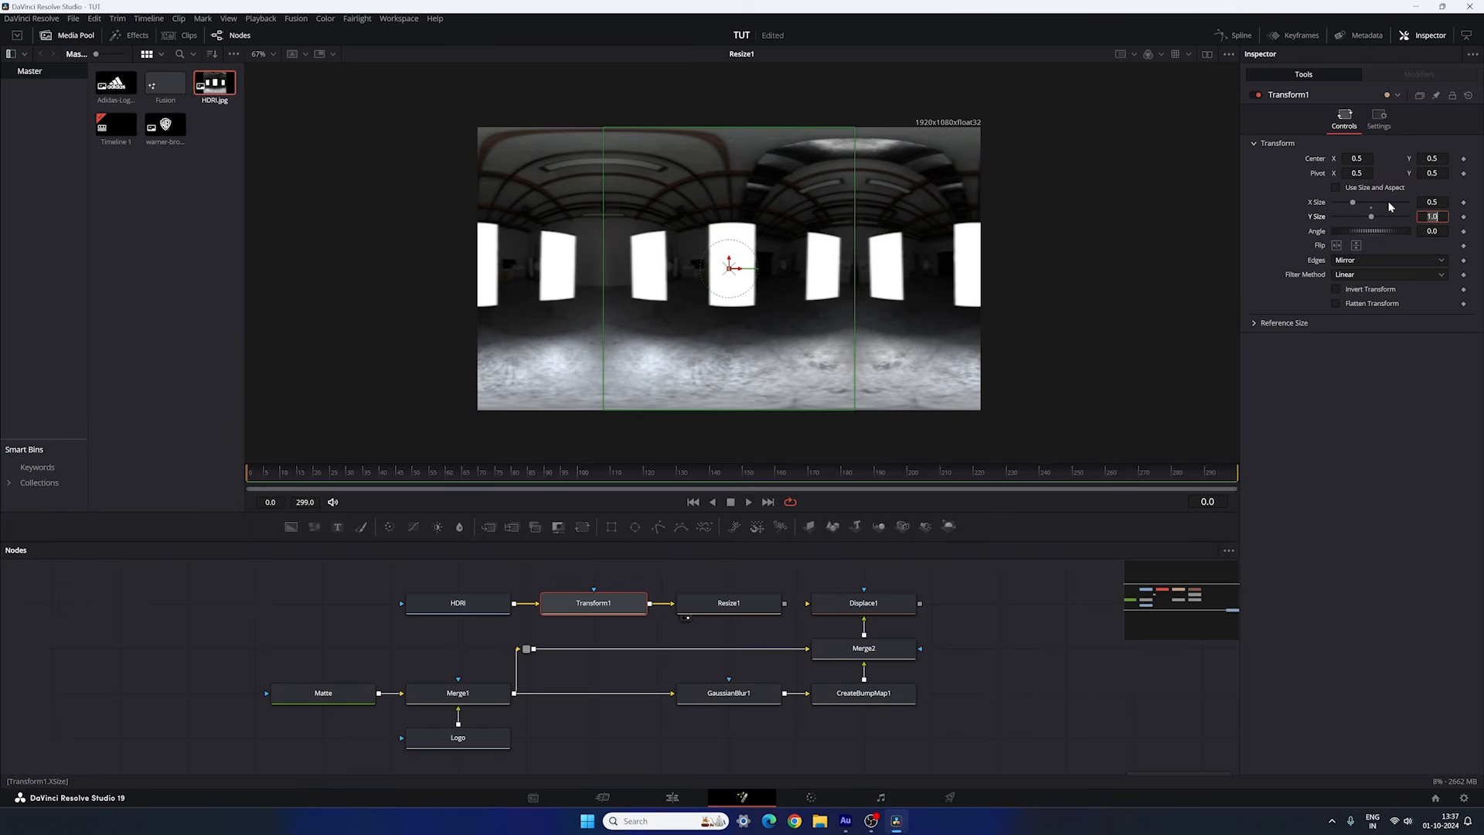
{"action": "type", "text": "2.15"}
{"action": "key", "text": "Tab"}
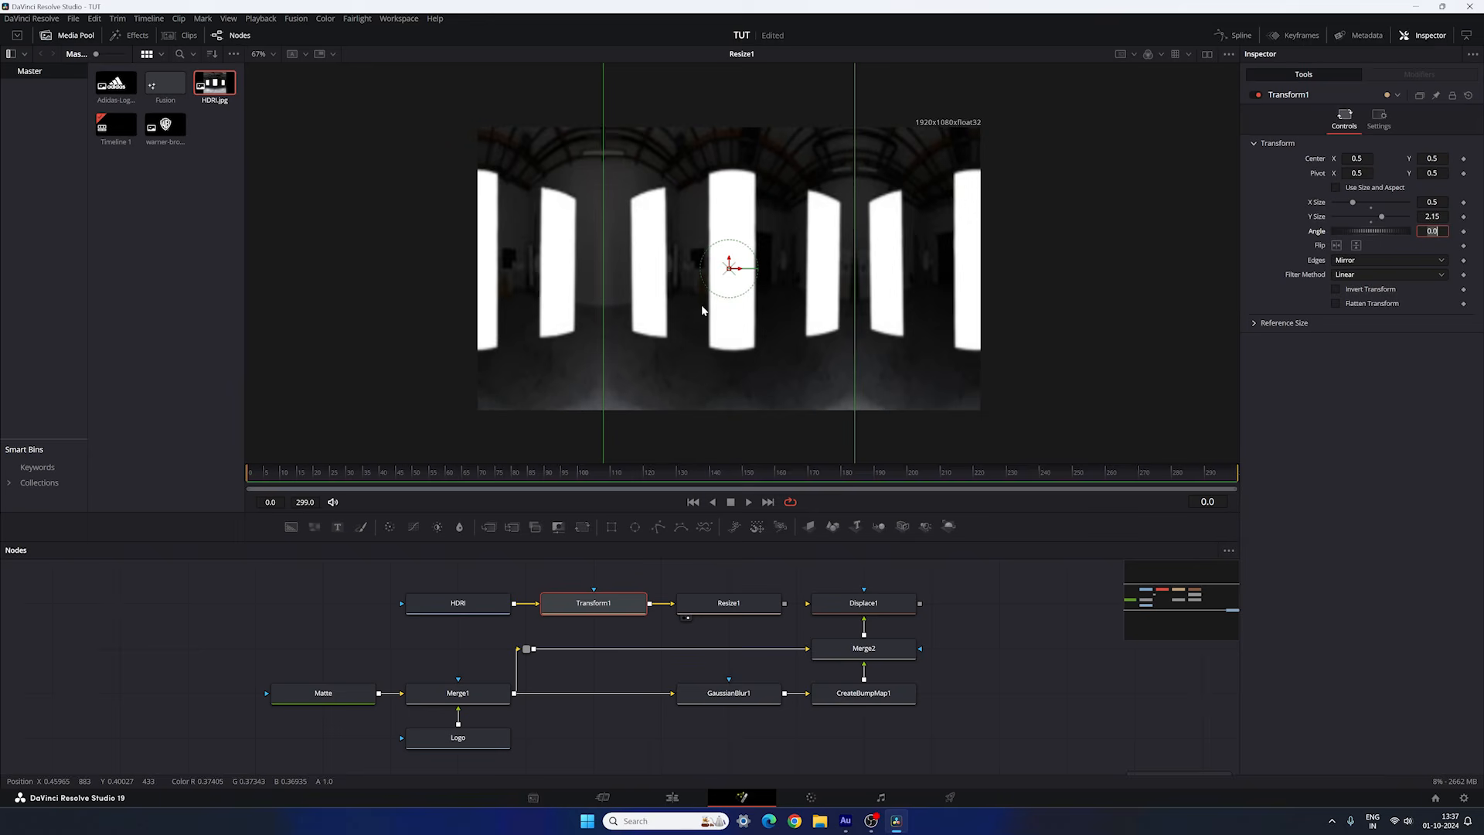
At frame 0, set Transform1's Center X to 0.4 and add a keyframe on Center.
{"action": "left_click_drag", "start_coordinate": [618, 487], "coordinate": [241, 487]}
{"action": "left_click", "coordinate": [1353, 159]}
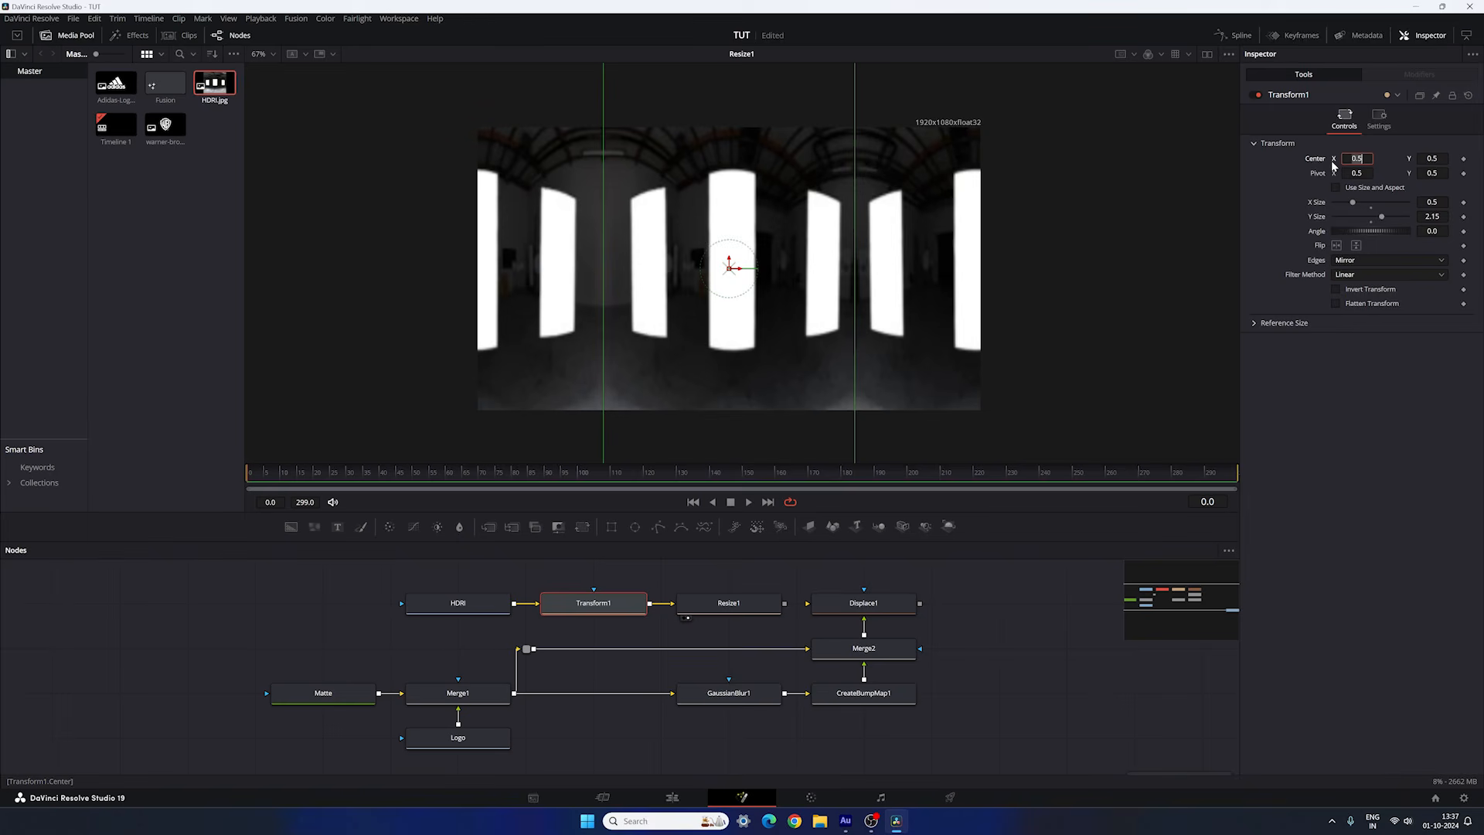
{"action": "type", "text": "0.4"}
{"action": "key", "text": "Tab"}
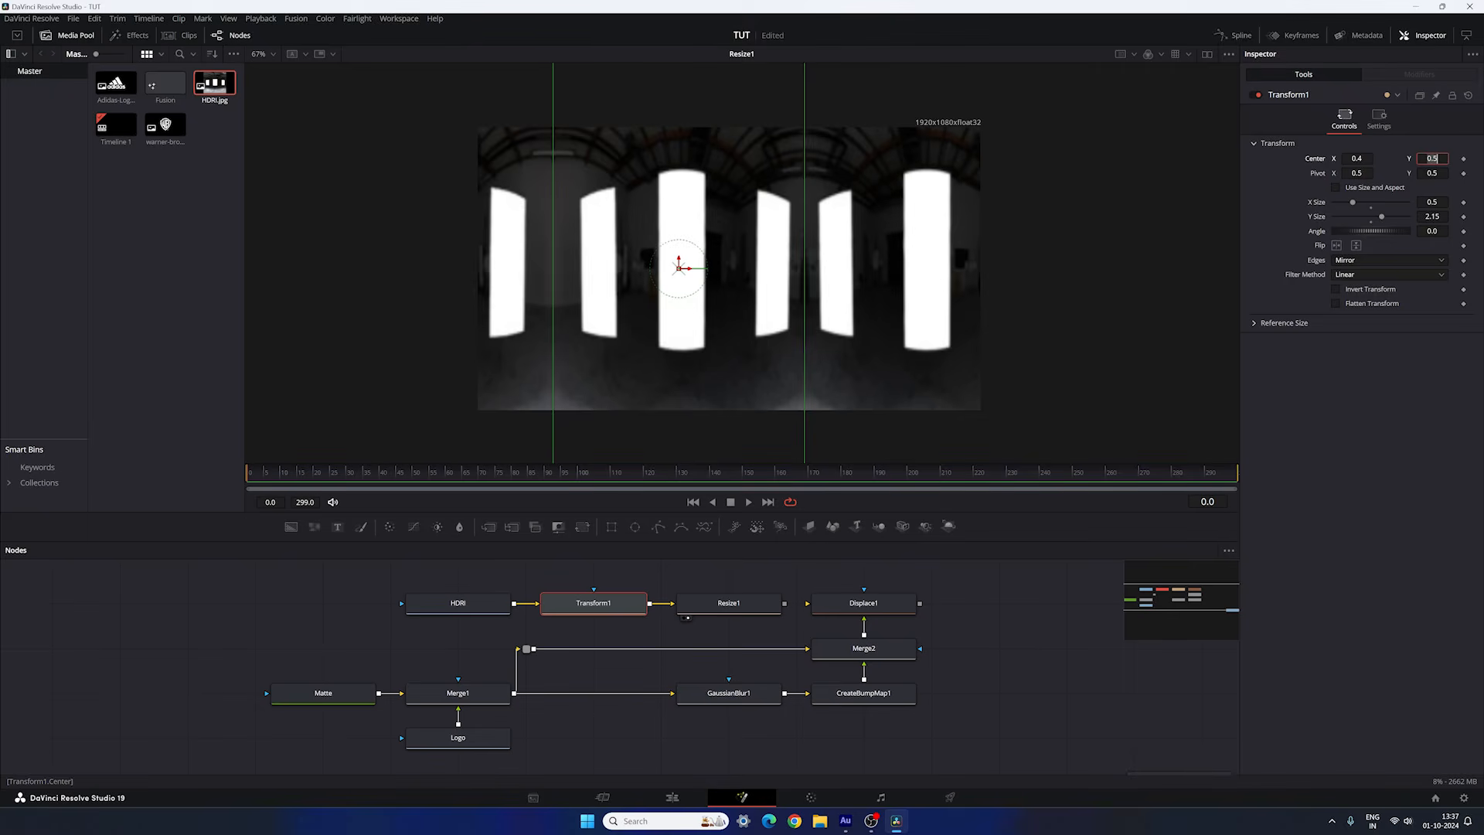
{"action": "left_click", "coordinate": [1463, 159]}
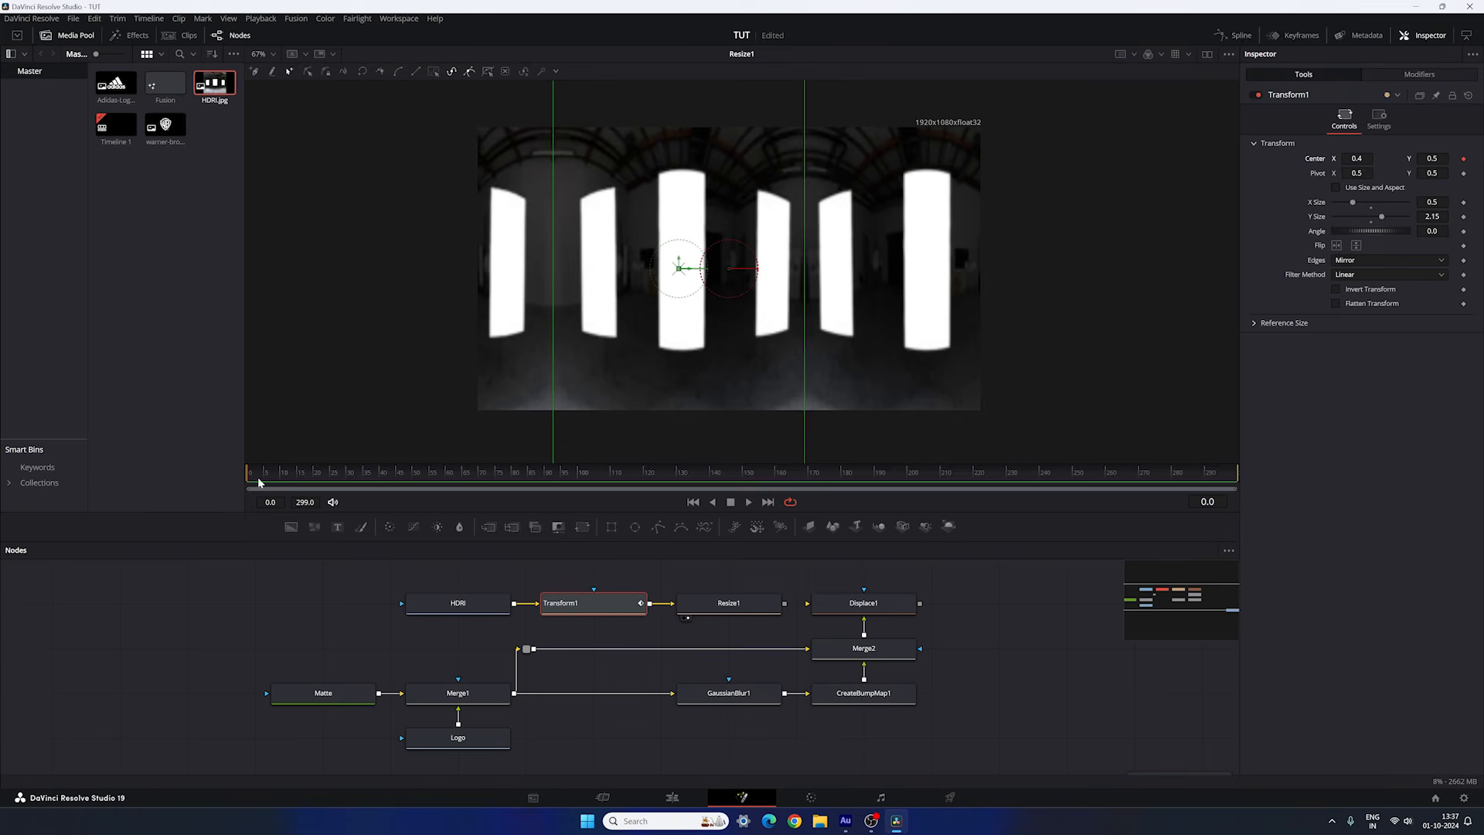
At frame 299, set Transform1's Center X to 0.9 and play back the HDRI movement.
{"action": "left_click_drag", "start_coordinate": [309, 480], "coordinate": [1238, 482]}
{"action": "left_click", "coordinate": [1361, 158]}
{"action": "key", "text": "BackSpace"}
{"action": "key", "text": "Tab"}
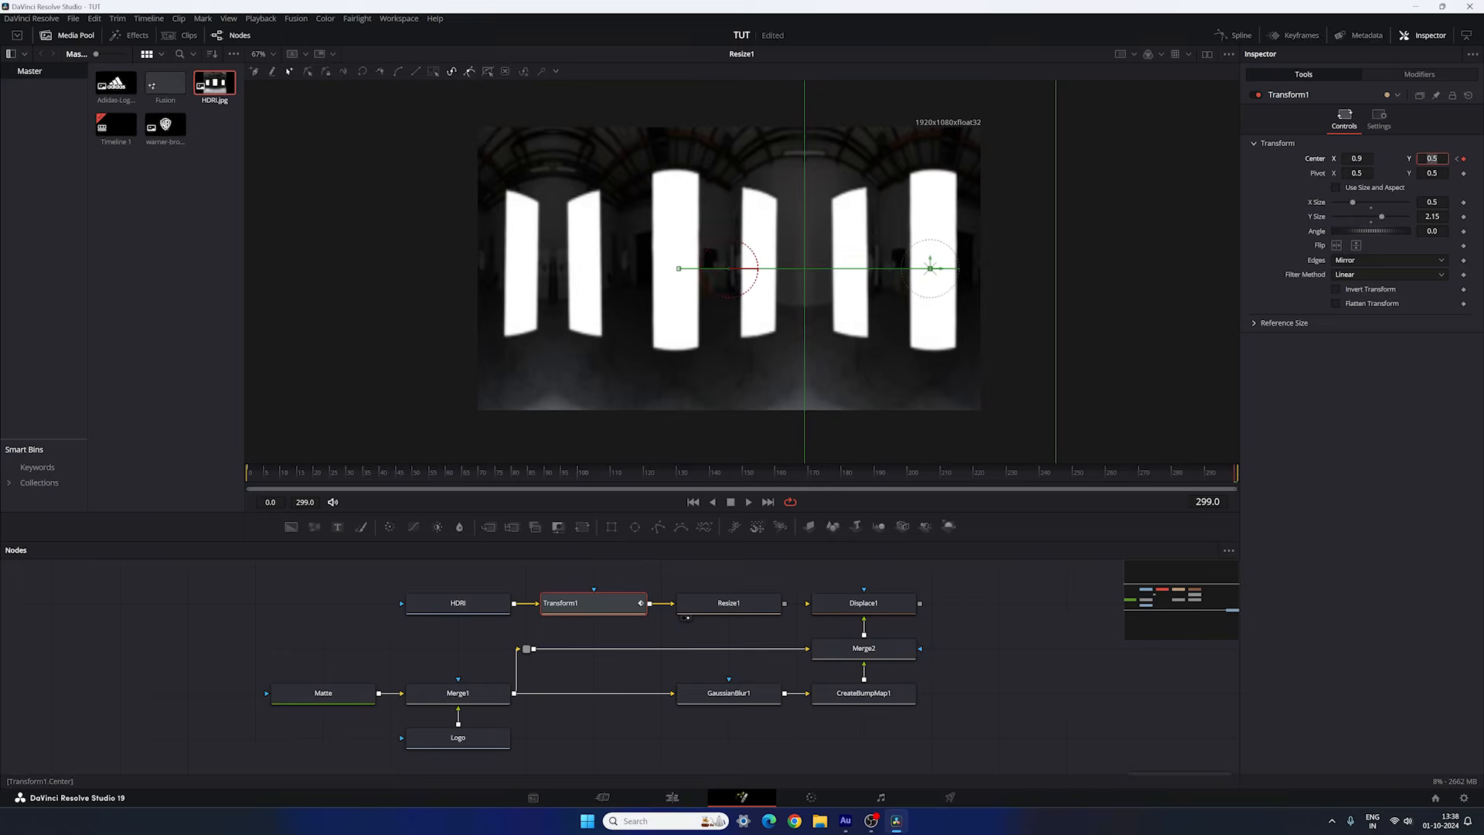
{"action": "left_click", "coordinate": [746, 502]}
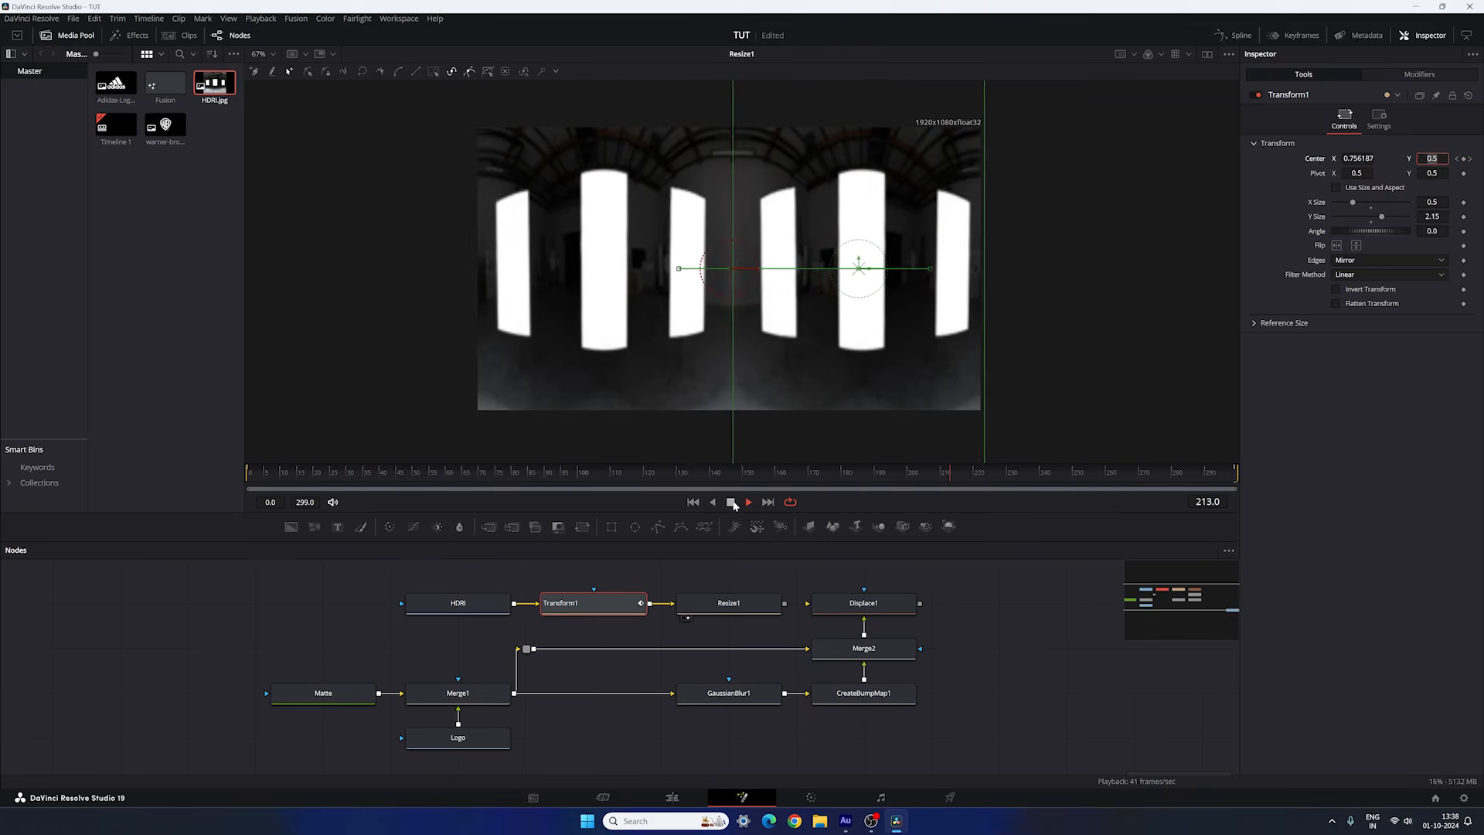
{"action": "left_click", "coordinate": [731, 502]}
Shift the HDRI, Transform1 and Resize1 nodes one column back, connect Resize1's output to Displace1's input, and view Displace1.
{"action": "left_click", "coordinate": [812, 626]}
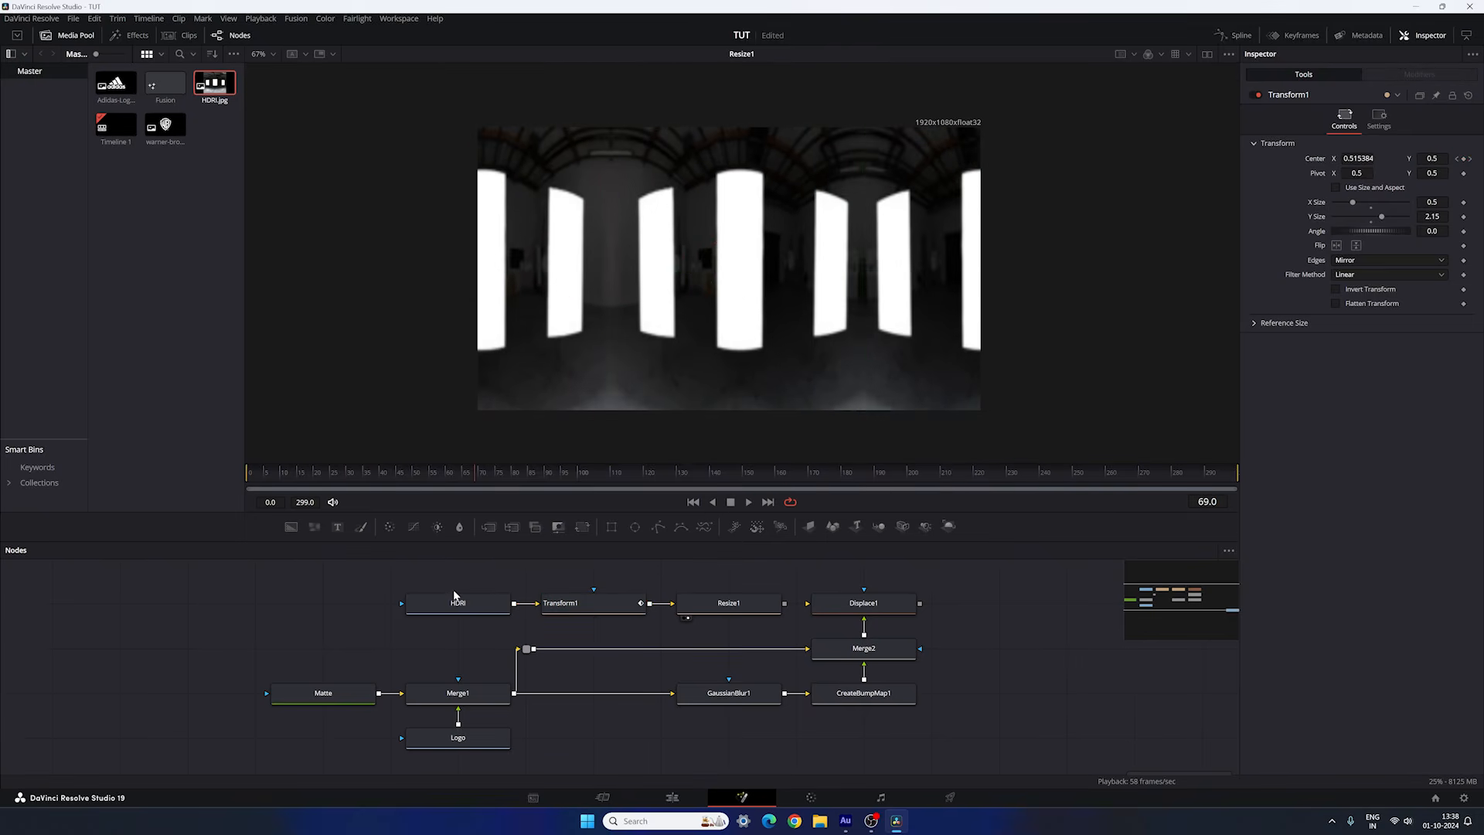
{"action": "left_click_drag", "start_coordinate": [433, 574], "coordinate": [789, 614]}
{"action": "left_click_drag", "start_coordinate": [727, 604], "coordinate": [593, 605]}
{"action": "left_click", "coordinate": [760, 590]}
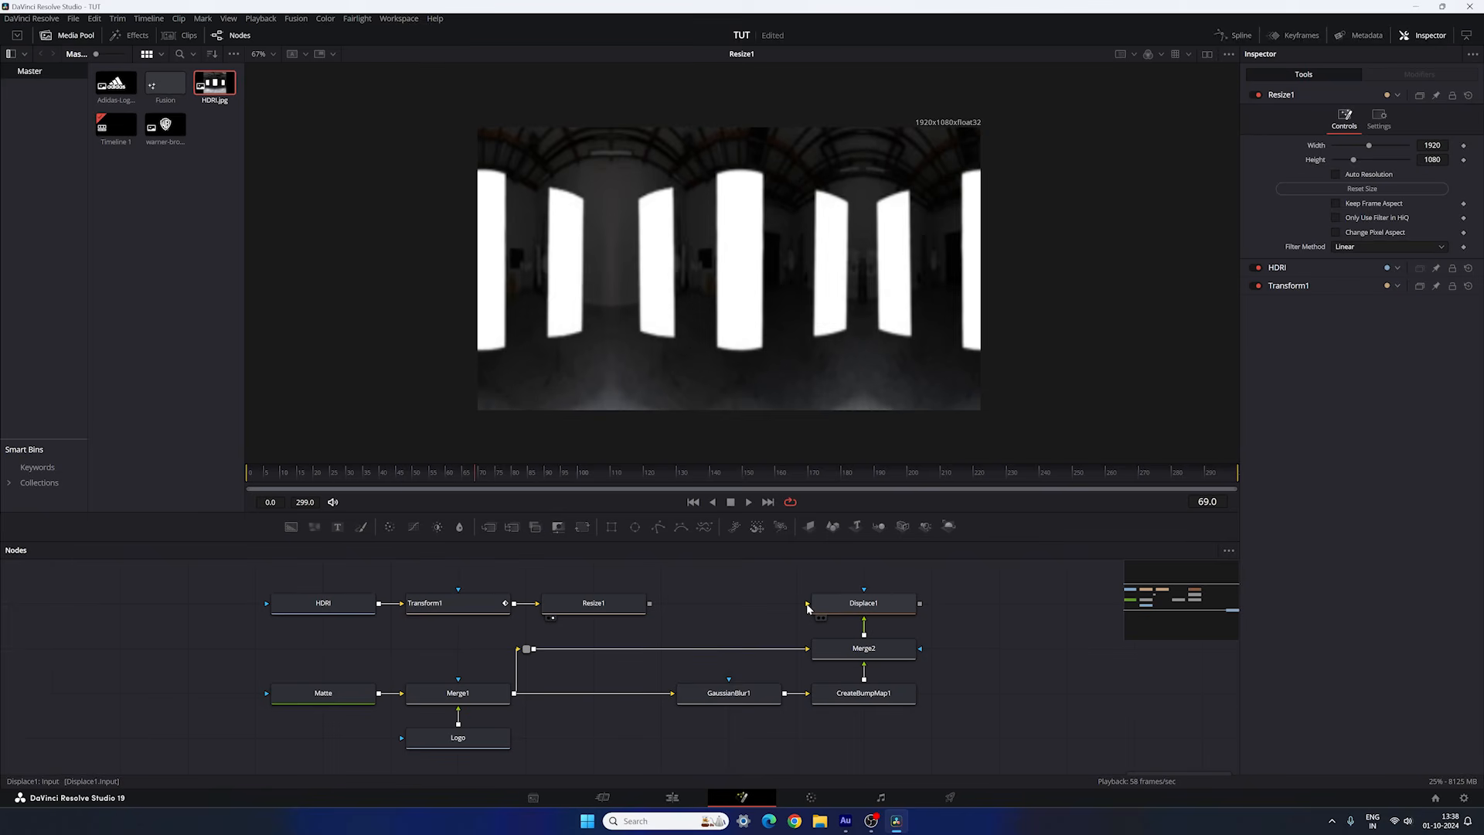
{"action": "left_click_drag", "start_coordinate": [806, 604], "coordinate": [651, 604]}
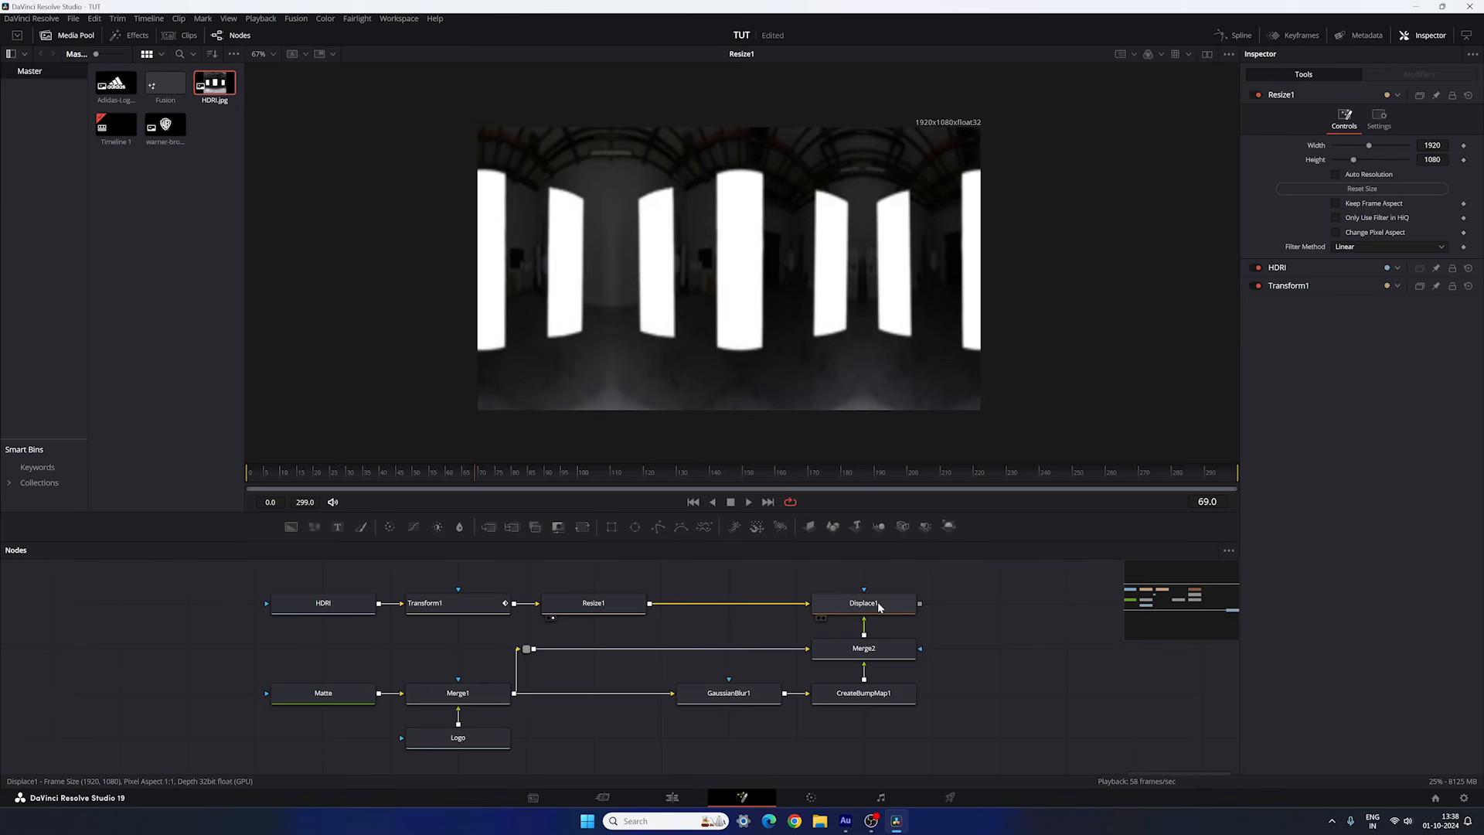
{"action": "key", "text": "1"}
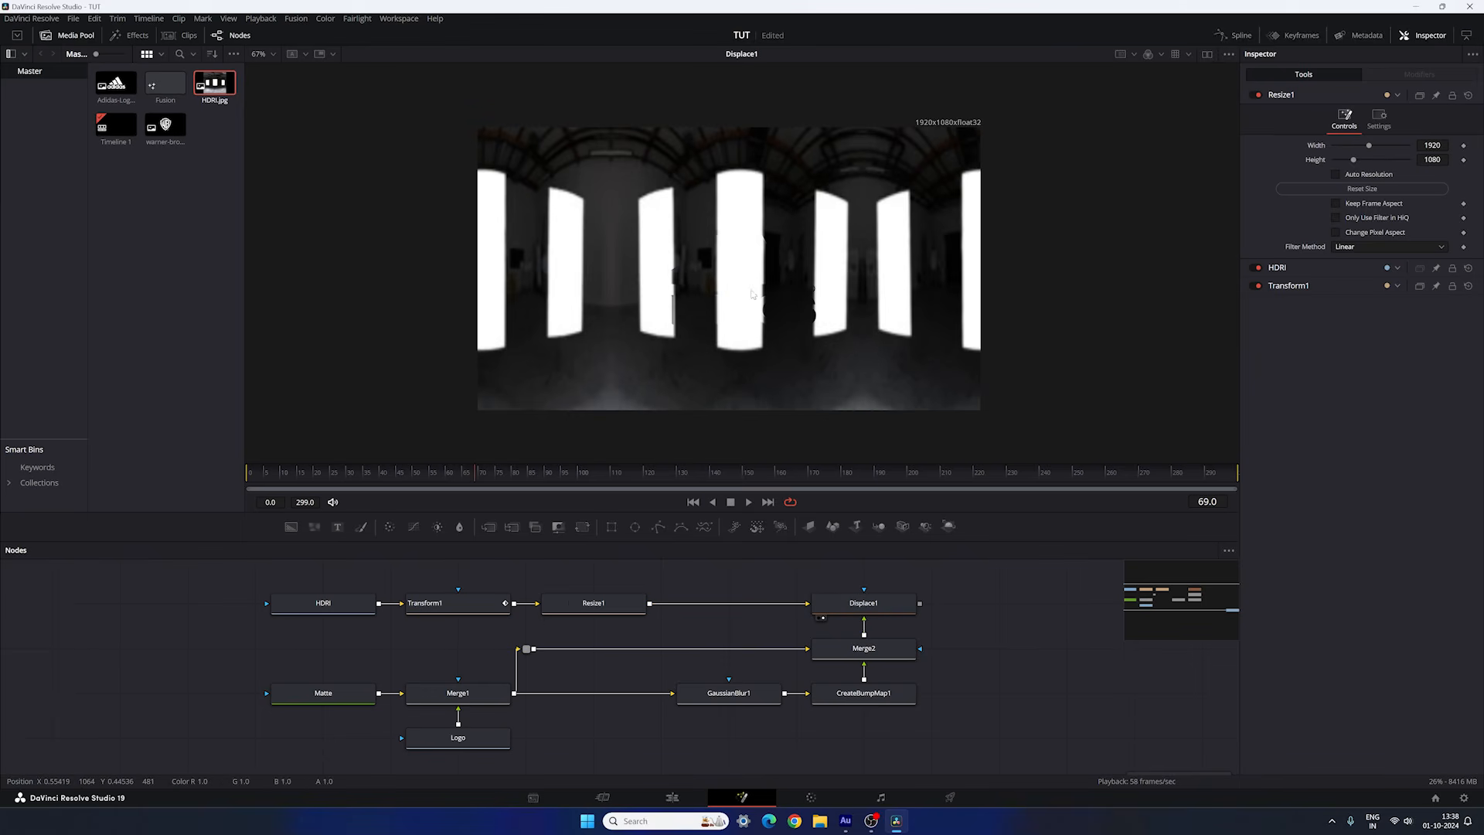
Set Displace1's Type to XY with X Refraction 0.1 and Y Refraction 0.1, and check the result at frame 166.
{"action": "left_click", "coordinate": [886, 607]}
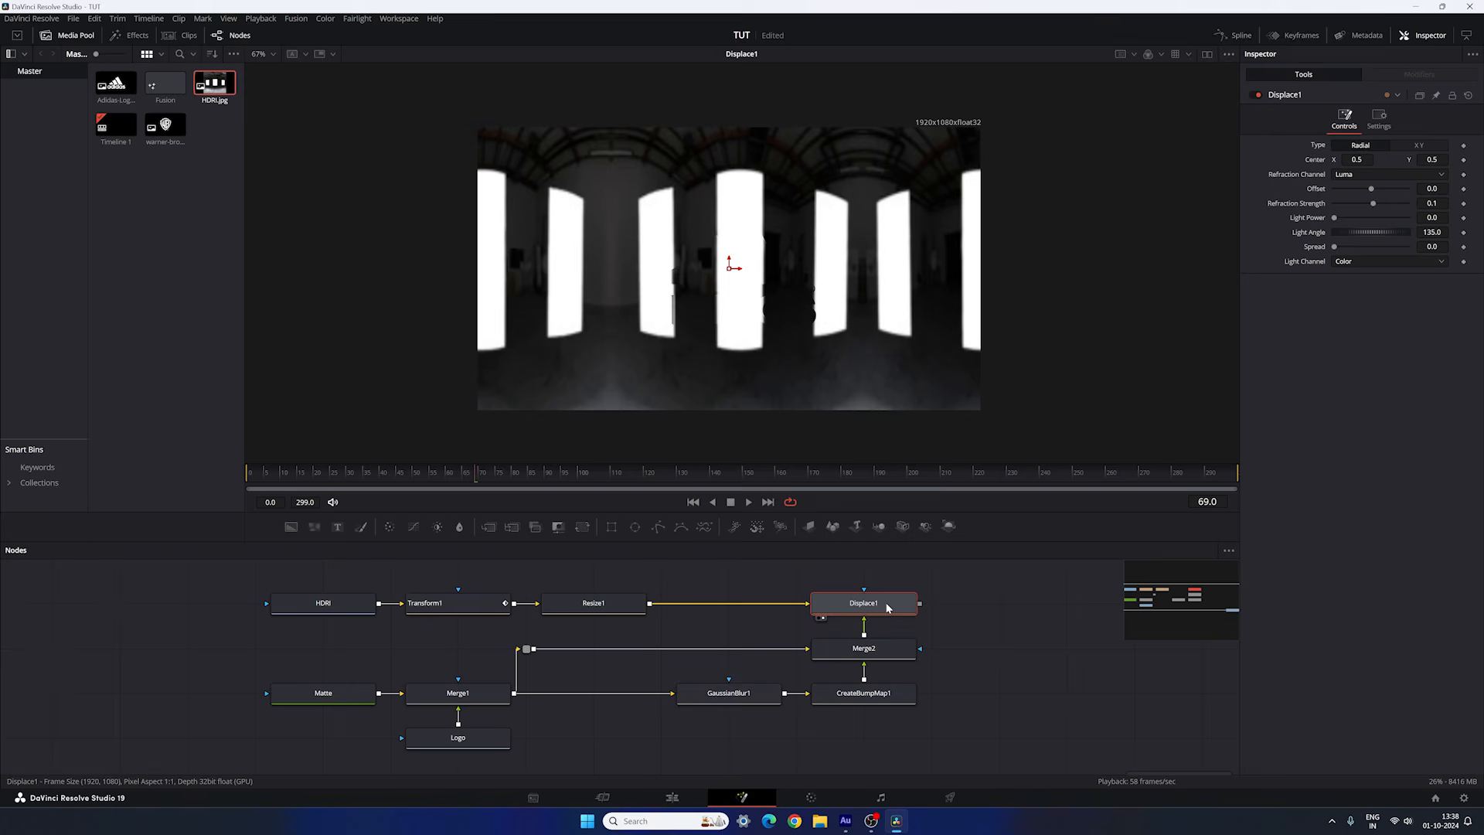
{"action": "left_click", "coordinate": [1418, 146]}
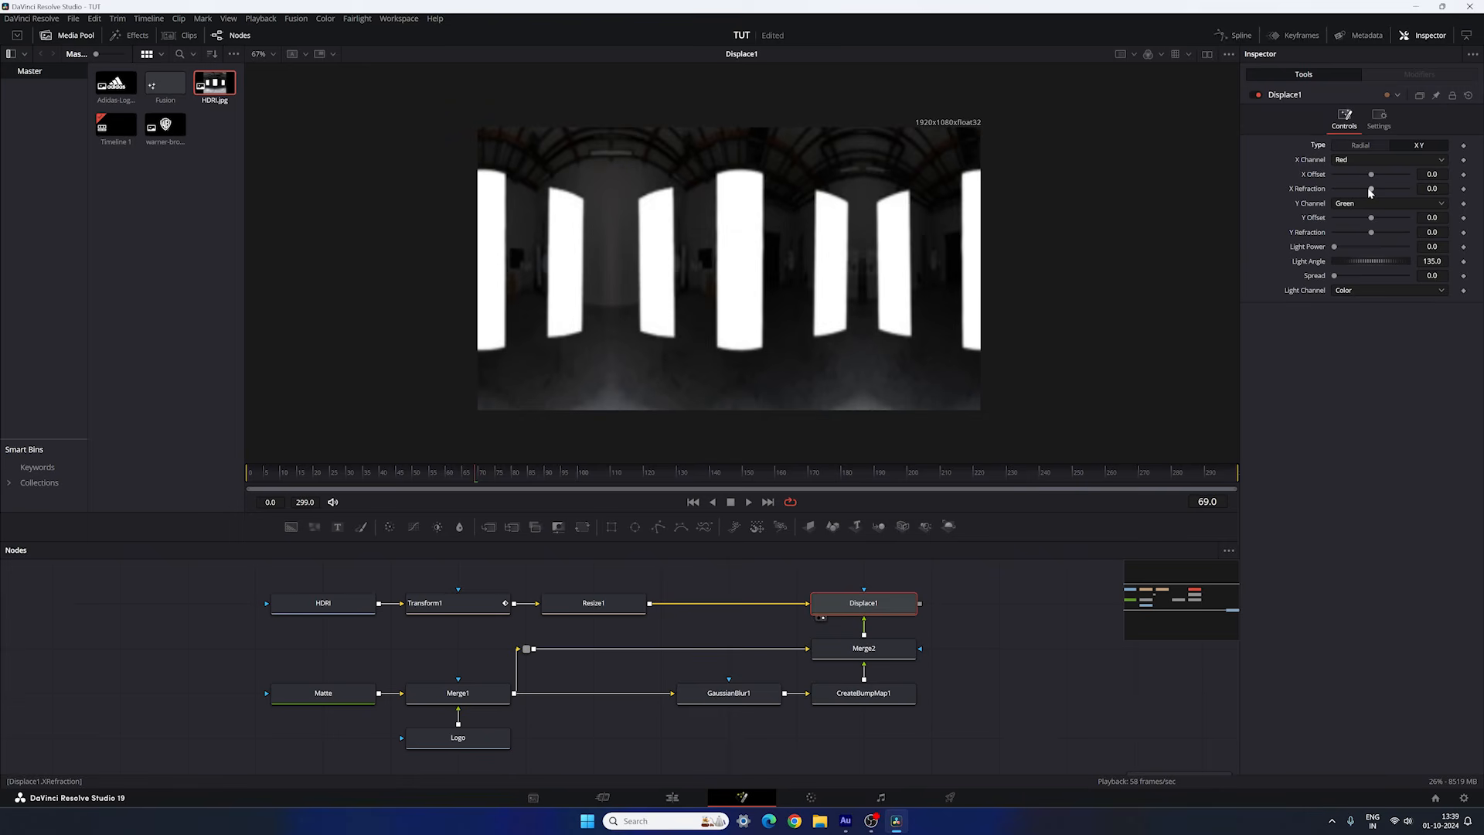
{"action": "left_click_drag", "start_coordinate": [1371, 190], "coordinate": [1427, 198]}
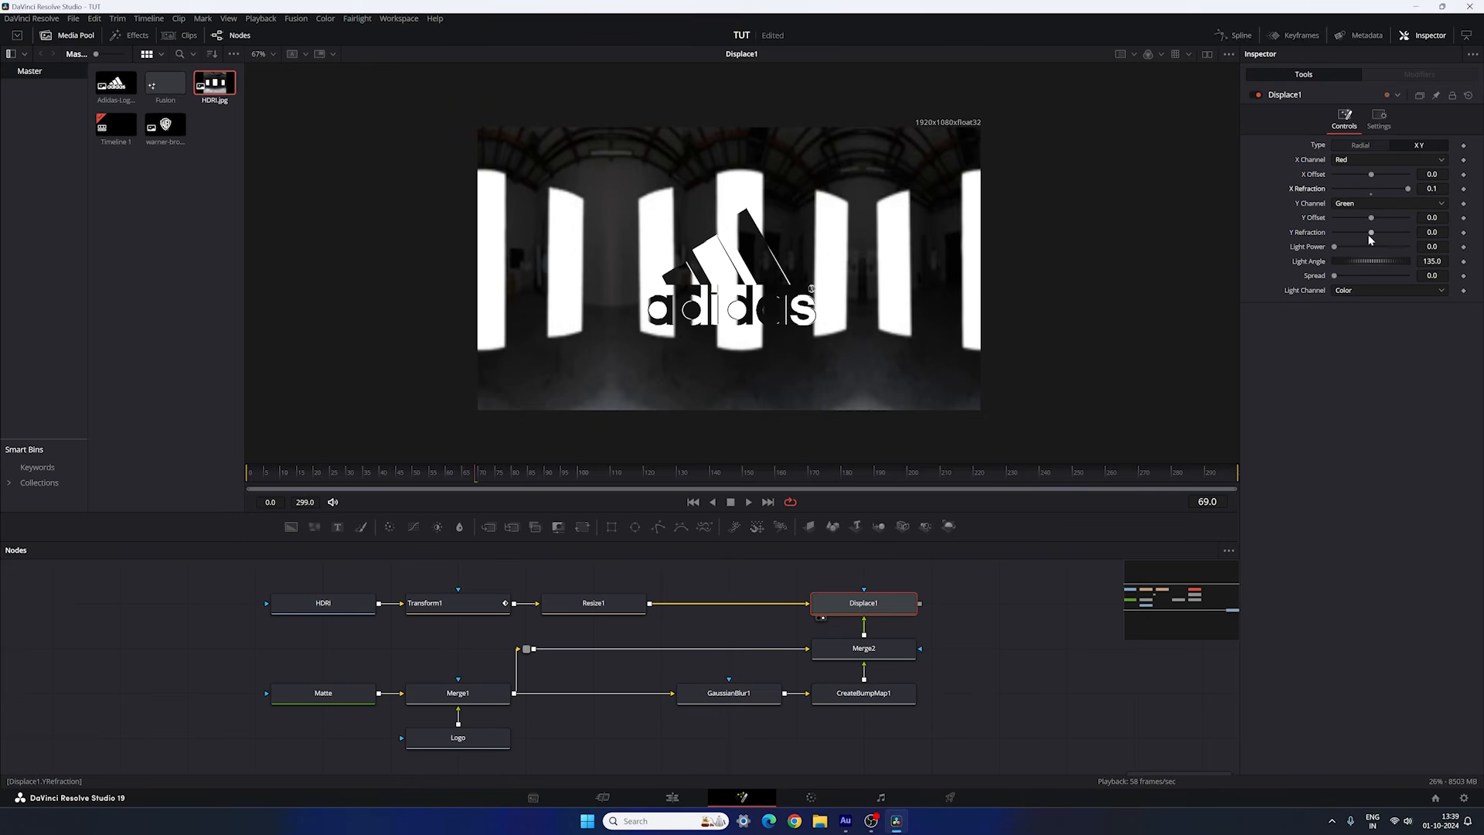
{"action": "left_click_drag", "start_coordinate": [1369, 235], "coordinate": [1428, 241]}
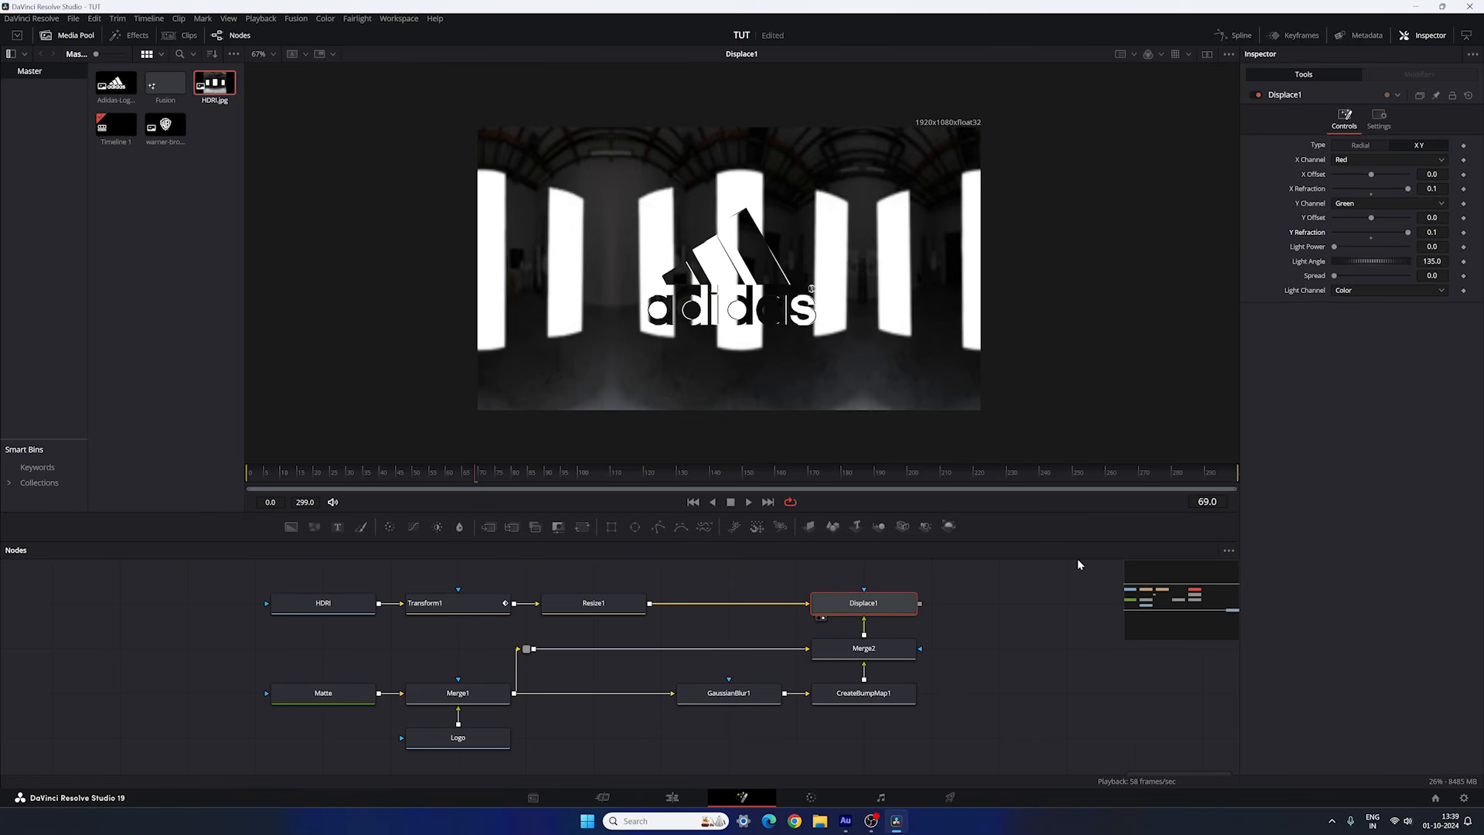
{"action": "left_click_drag", "start_coordinate": [1004, 601], "coordinate": [1005, 607]}
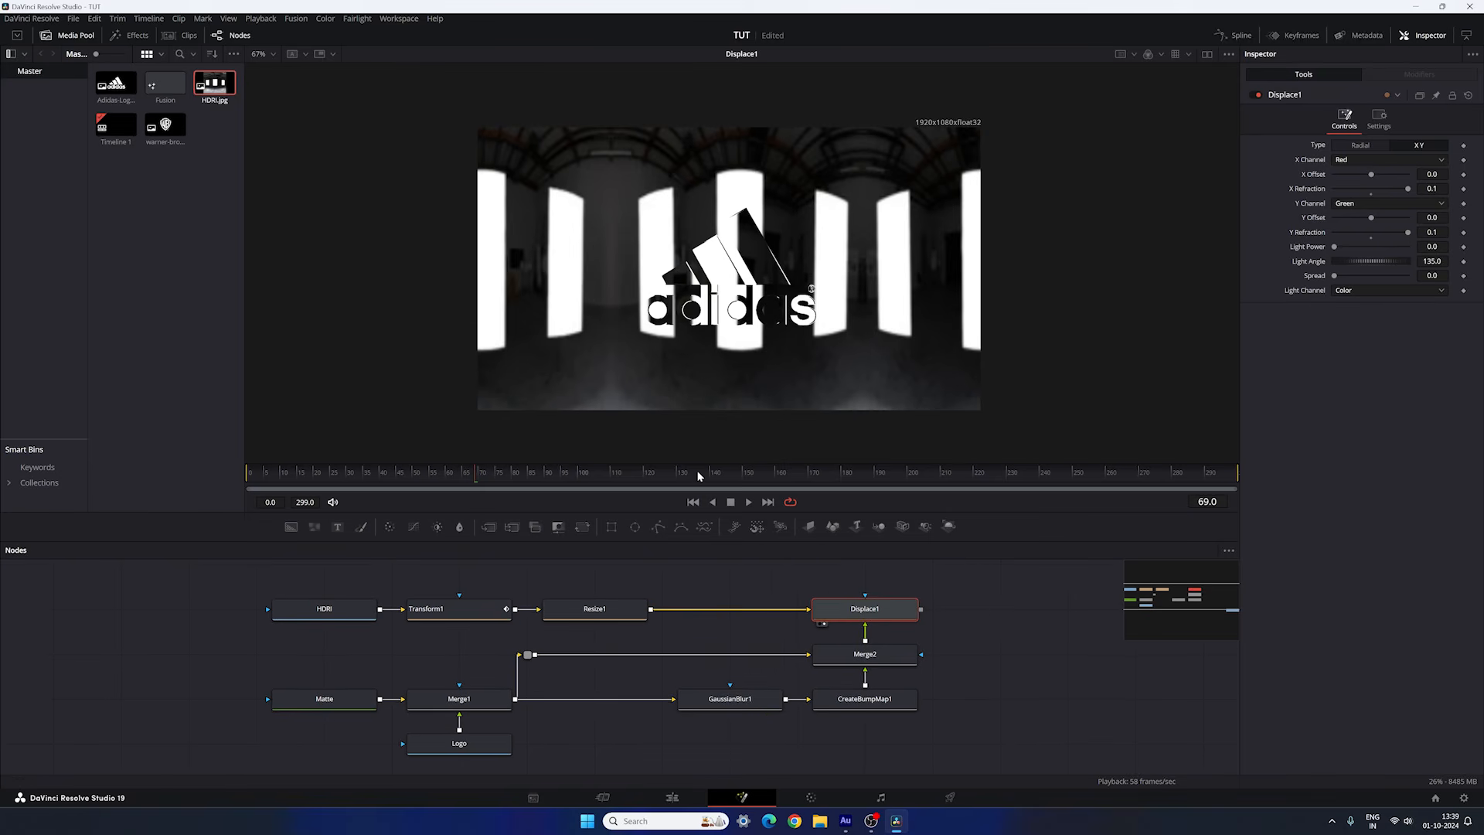
{"action": "left_click", "coordinate": [798, 472]}
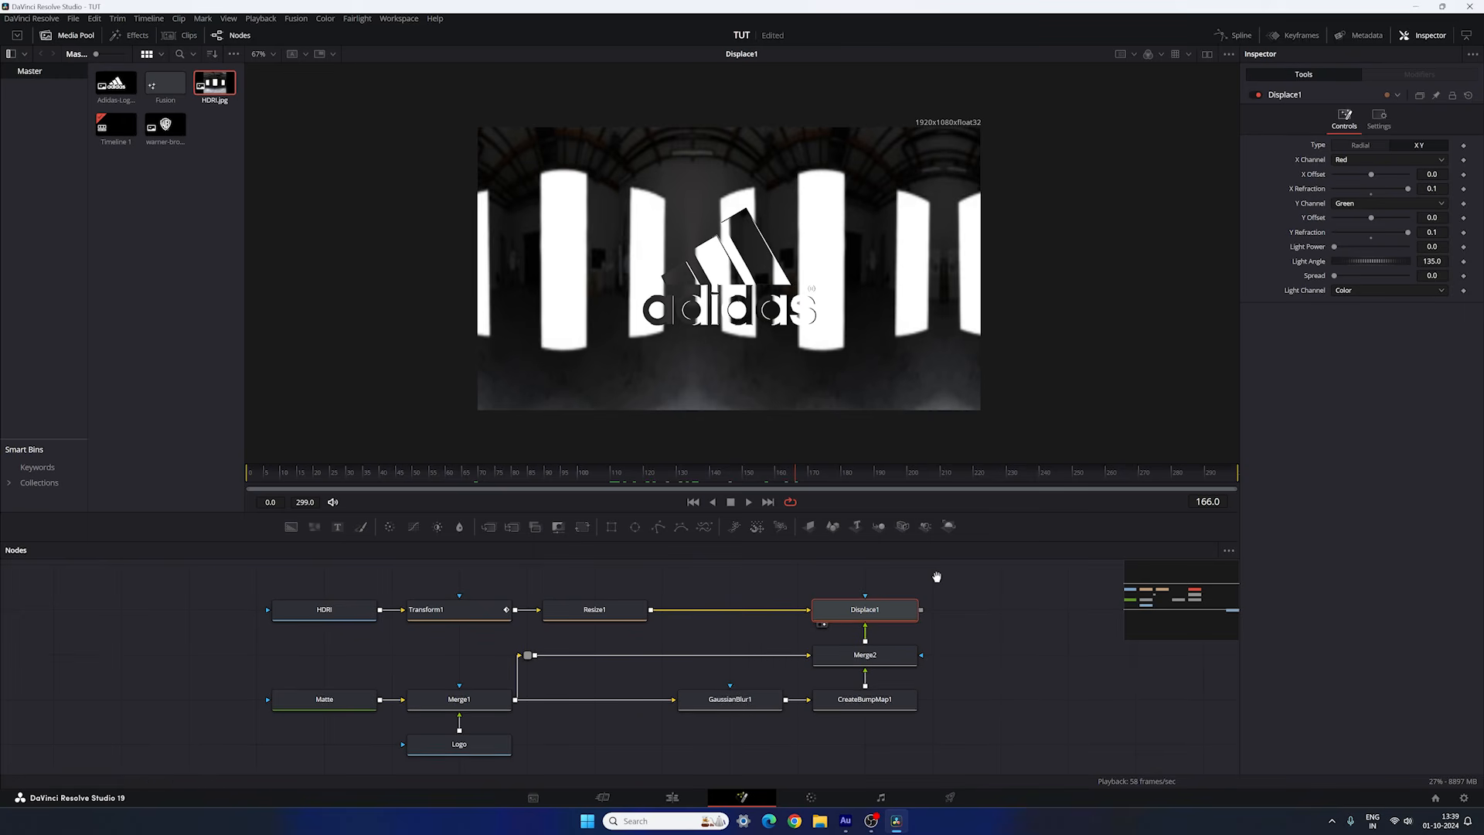
Add a Merge above Displace1 with Merge1 as background through a squared-off pipe router and Displace1 as foreground, and view it.
{"action": "scroll", "coordinate": [937, 583], "scroll_direction": "up", "scroll_amount": 1}
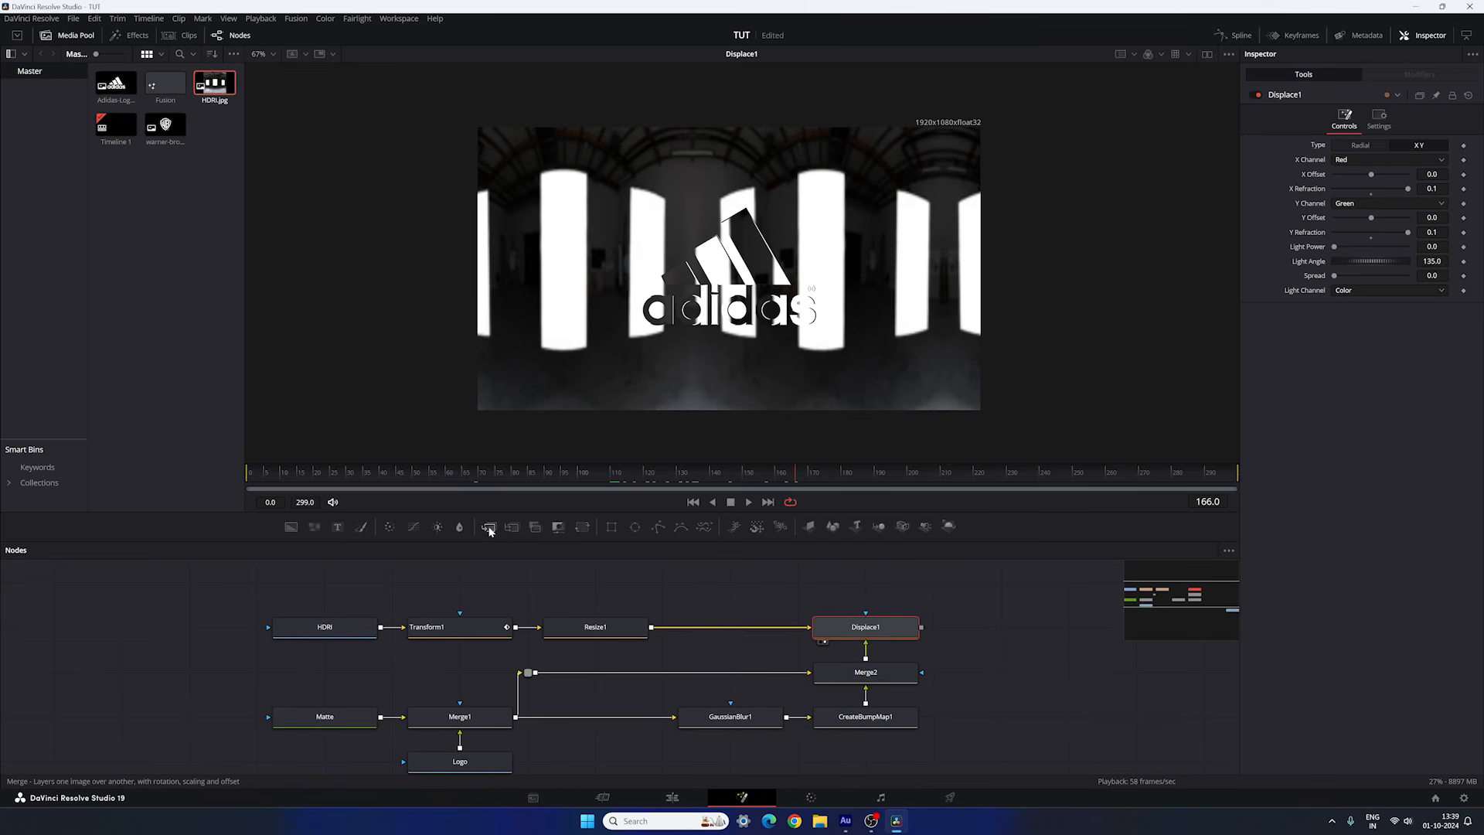
{"action": "left_click_drag", "start_coordinate": [489, 527], "coordinate": [515, 724]}
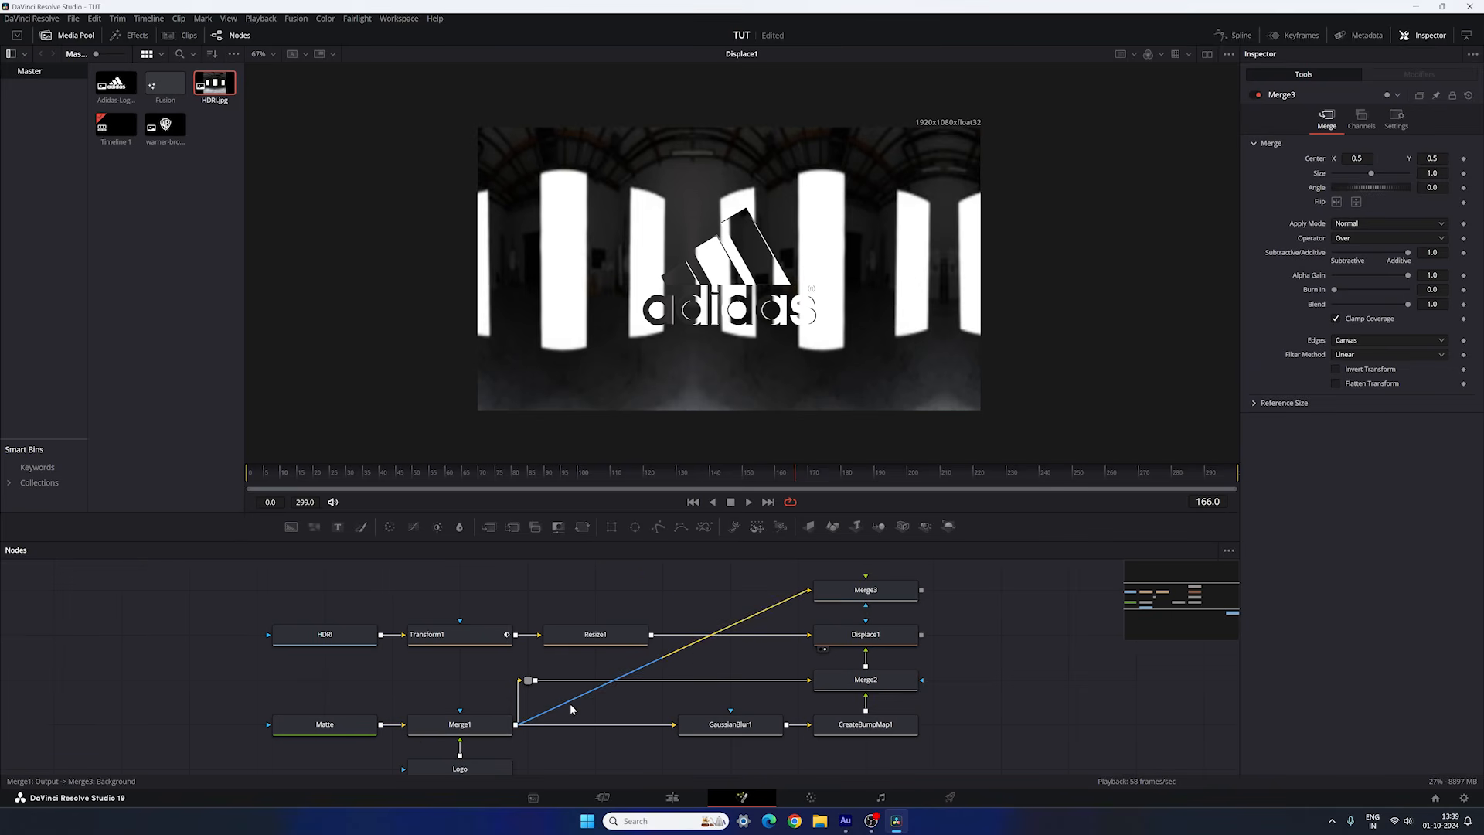
{"action": "left_click", "coordinate": [670, 658], "text": "ctrl"}
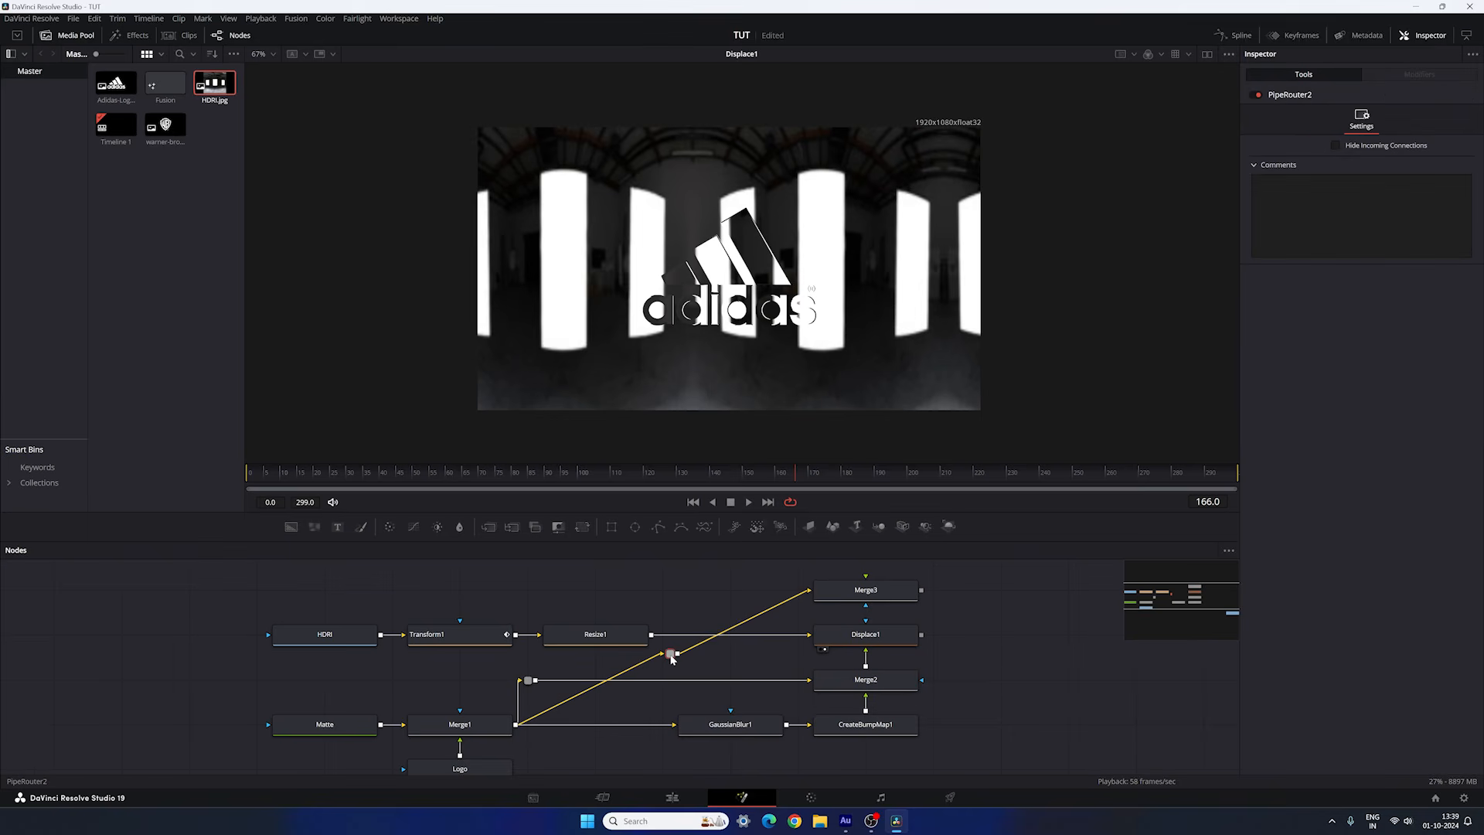
{"action": "left_click_drag", "start_coordinate": [670, 658], "coordinate": [526, 590]}
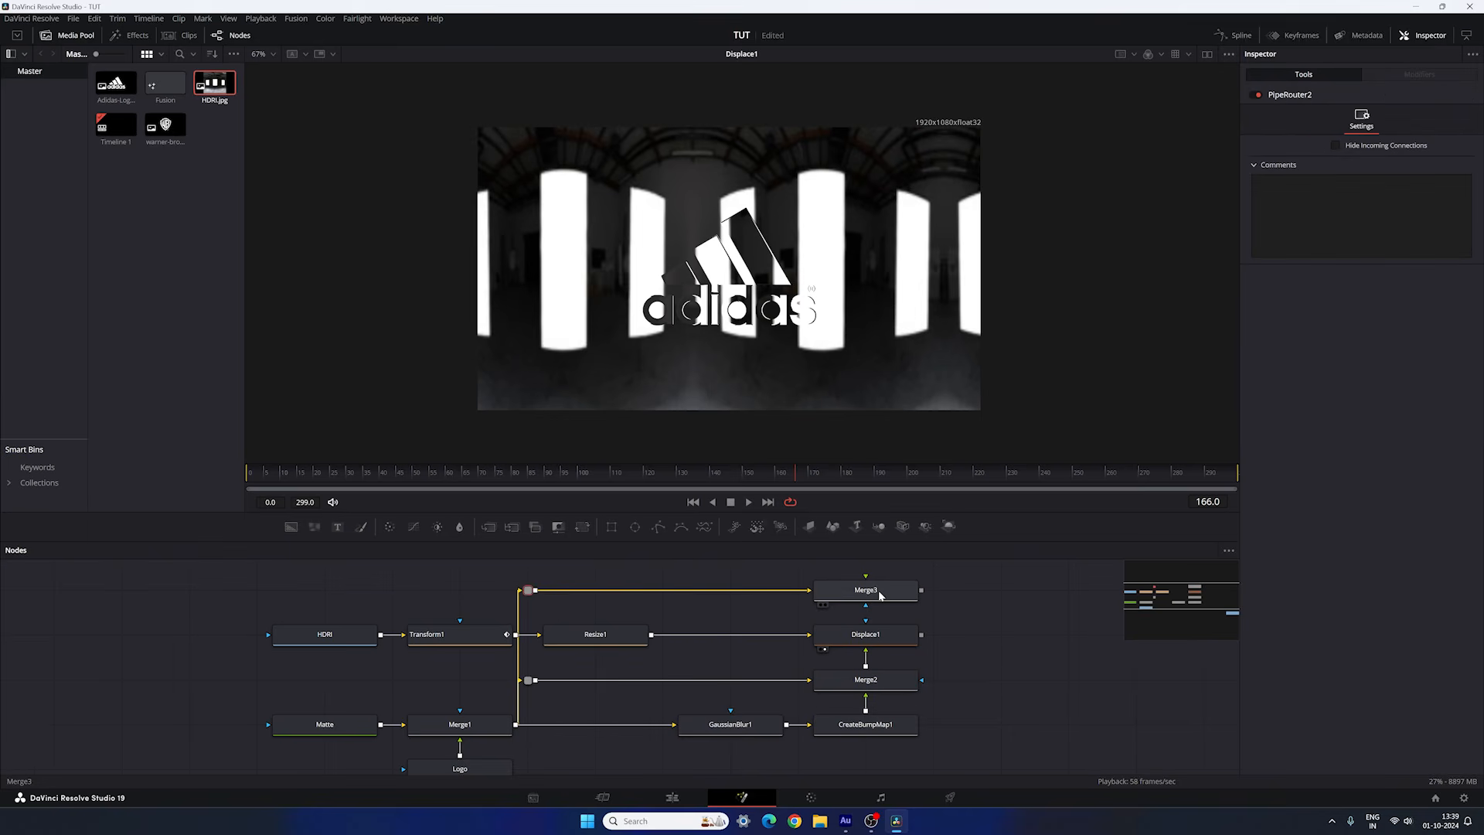
{"action": "left_click_drag", "start_coordinate": [866, 577], "coordinate": [906, 317]}
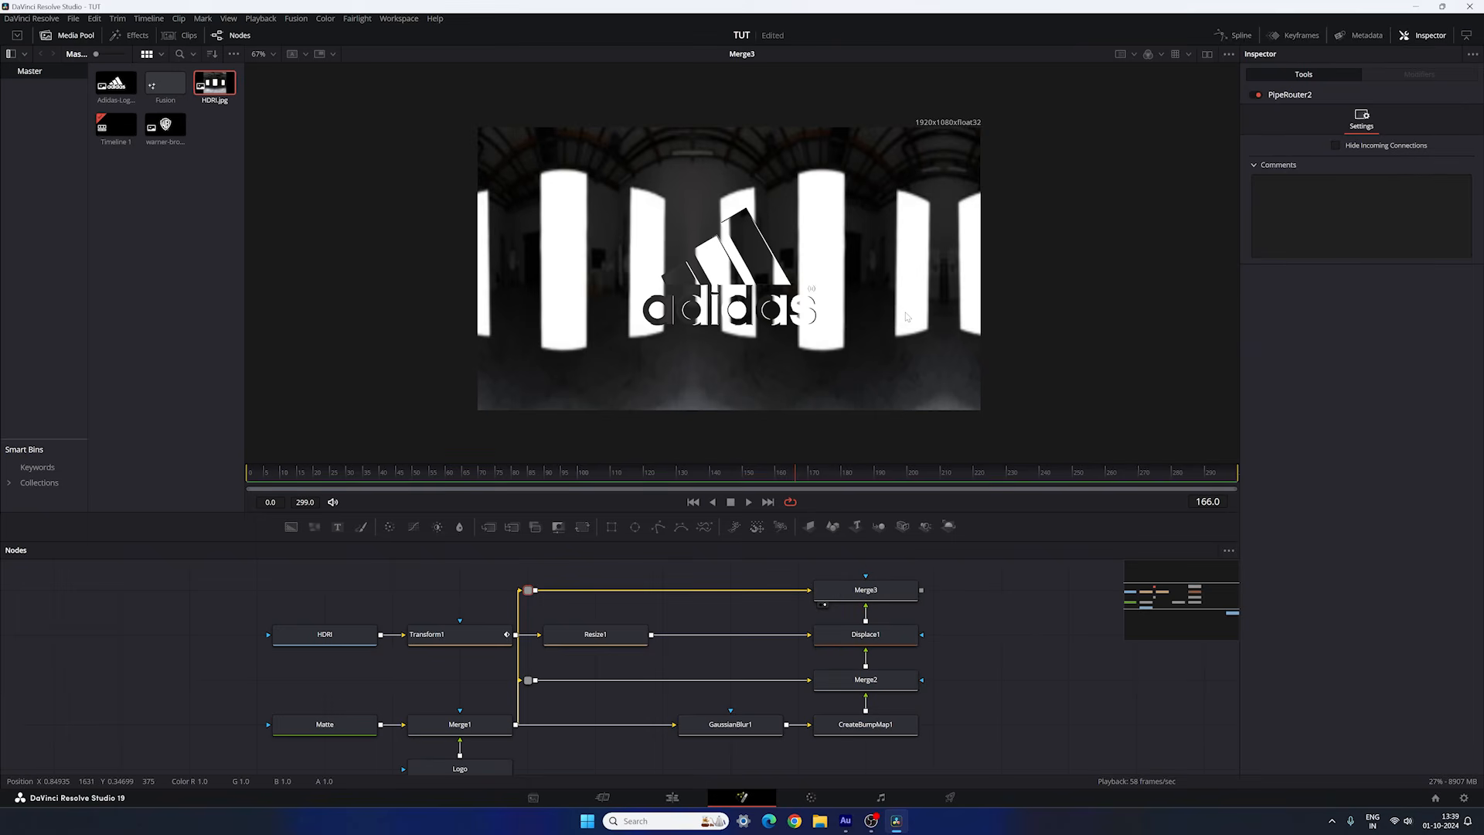
Set Merge3's Operator to In to cut the displaced reflection to the logo shape.
{"action": "left_click", "coordinate": [906, 589]}
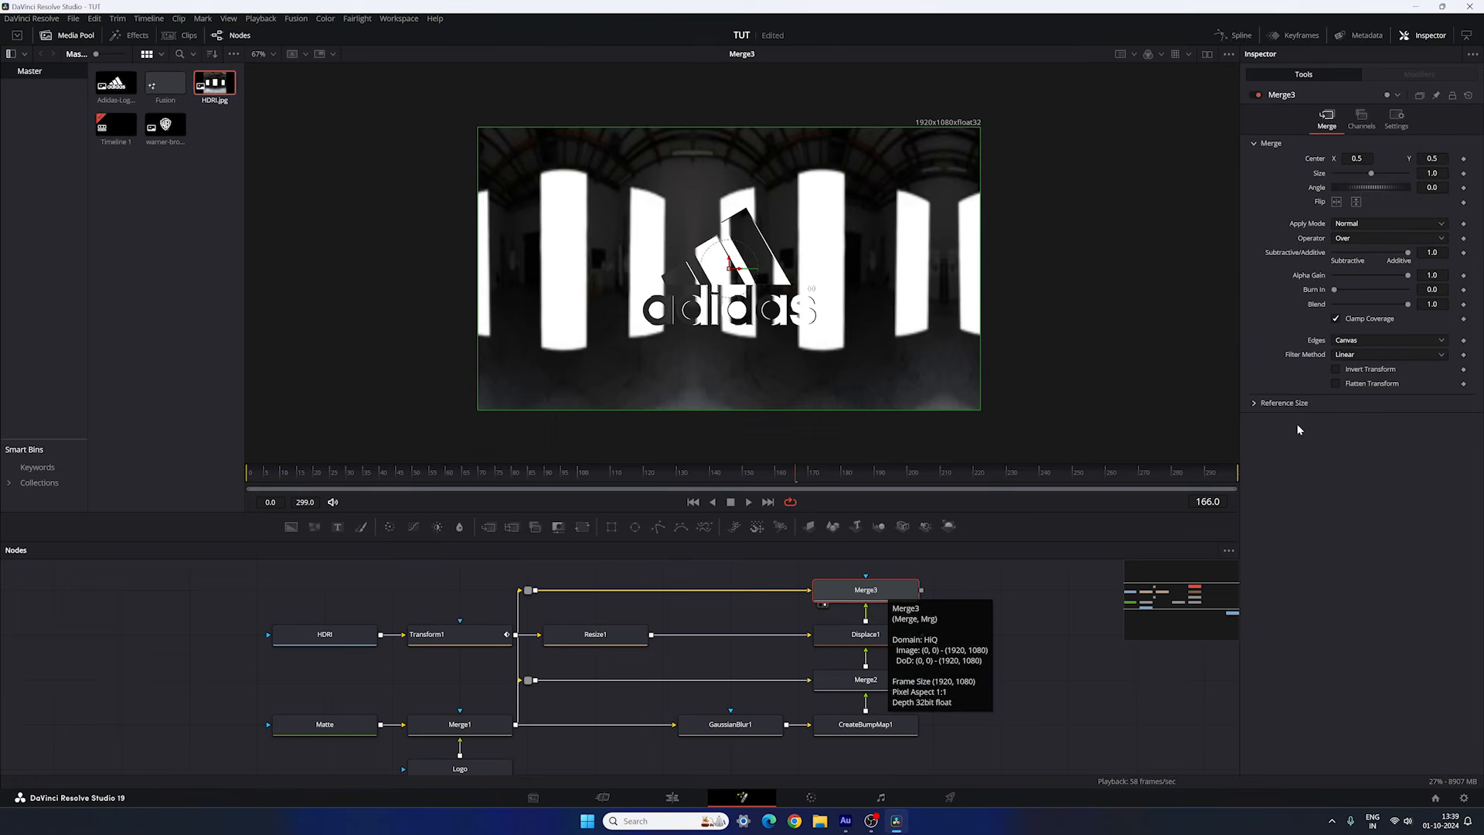
{"action": "left_click", "coordinate": [1383, 244]}
{"action": "left_click", "coordinate": [1372, 262]}
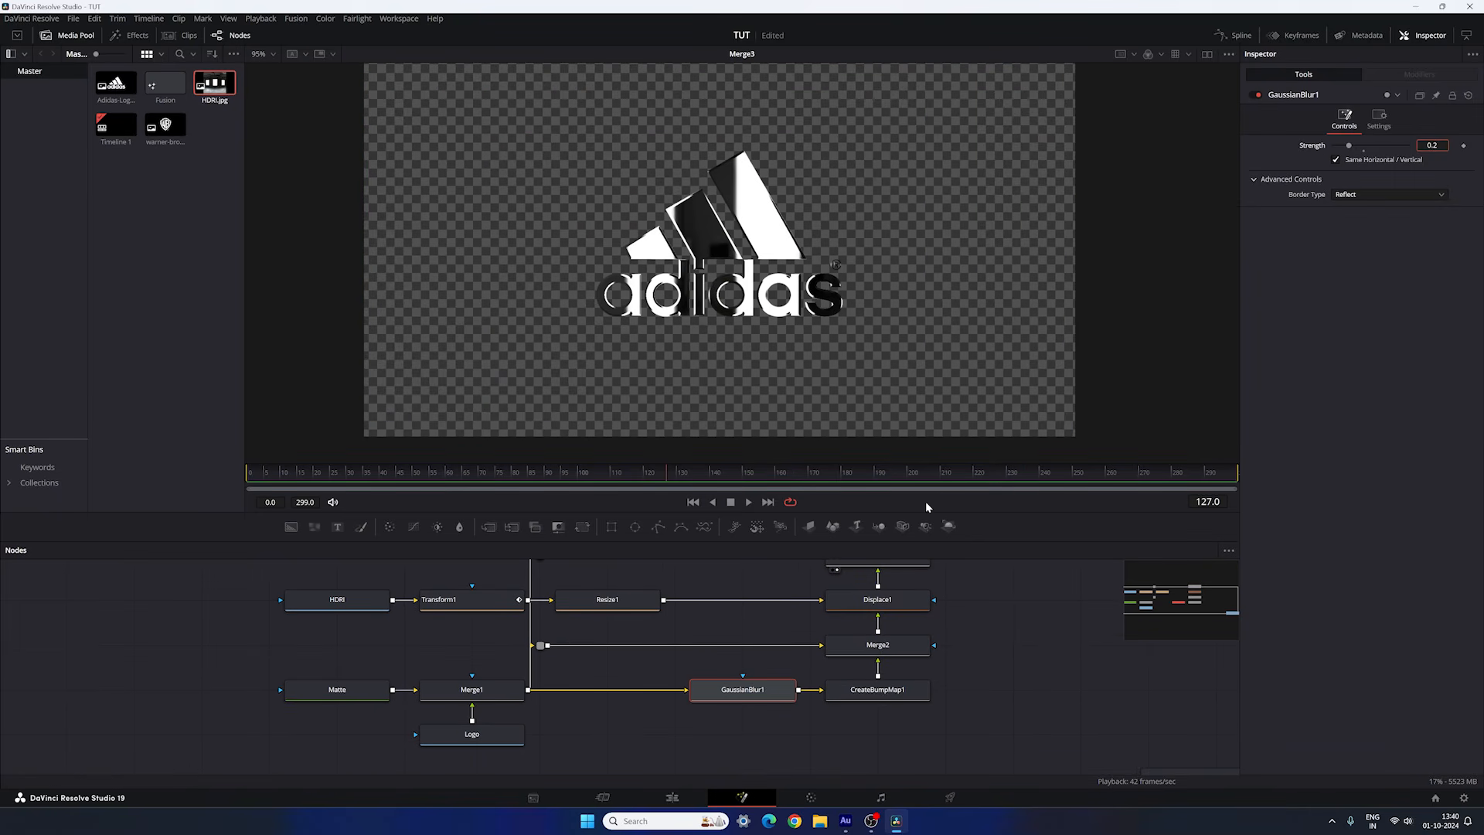
Add a Drop Shadow node after Merge3.
{"action": "left_click_drag", "start_coordinate": [992, 591], "coordinate": [918, 659]}
{"action": "left_click_drag", "start_coordinate": [910, 609], "coordinate": [851, 612]}
{"action": "left_click", "coordinate": [892, 604]}
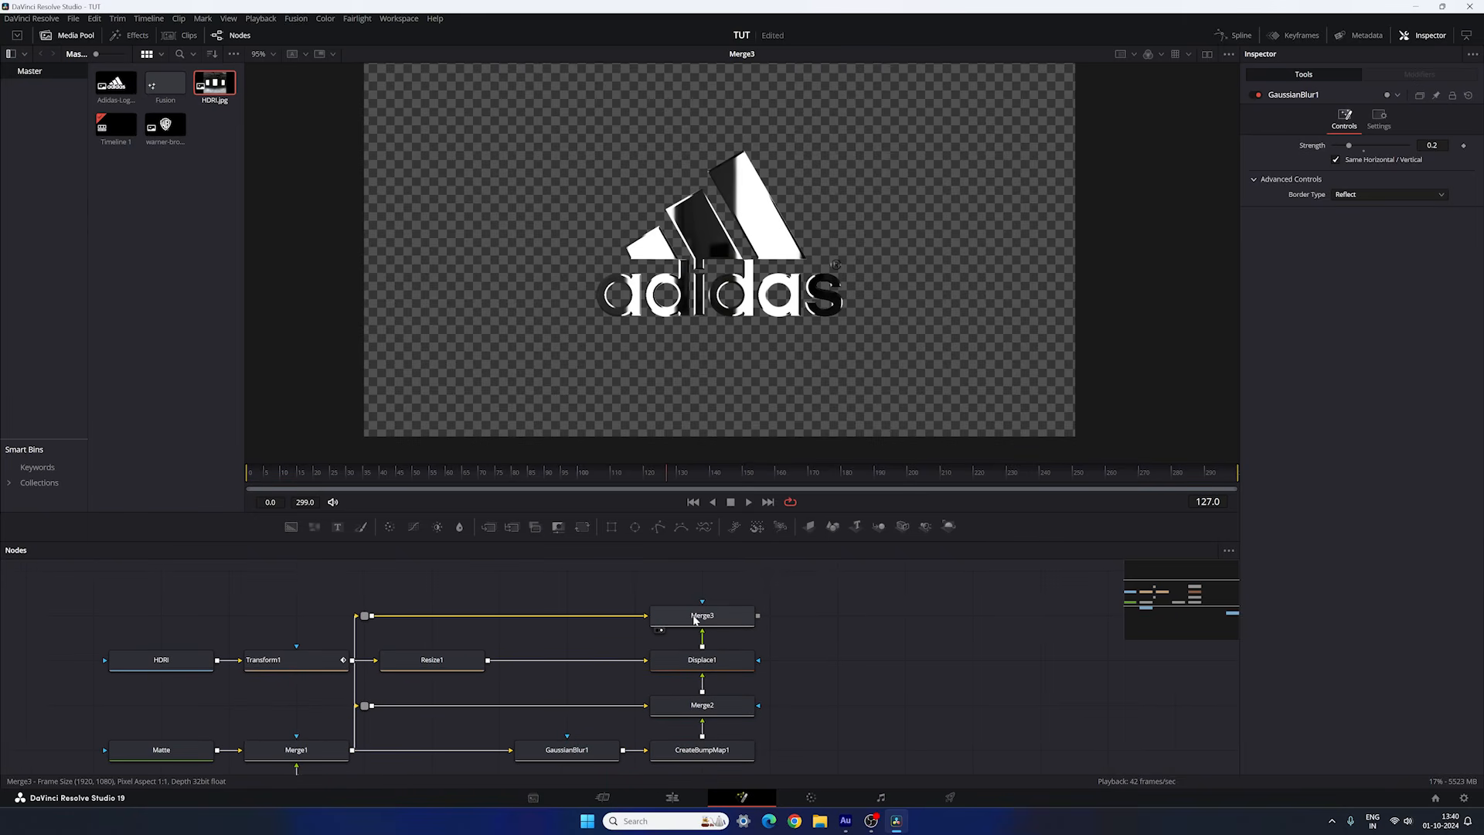
{"action": "left_click", "coordinate": [697, 618]}
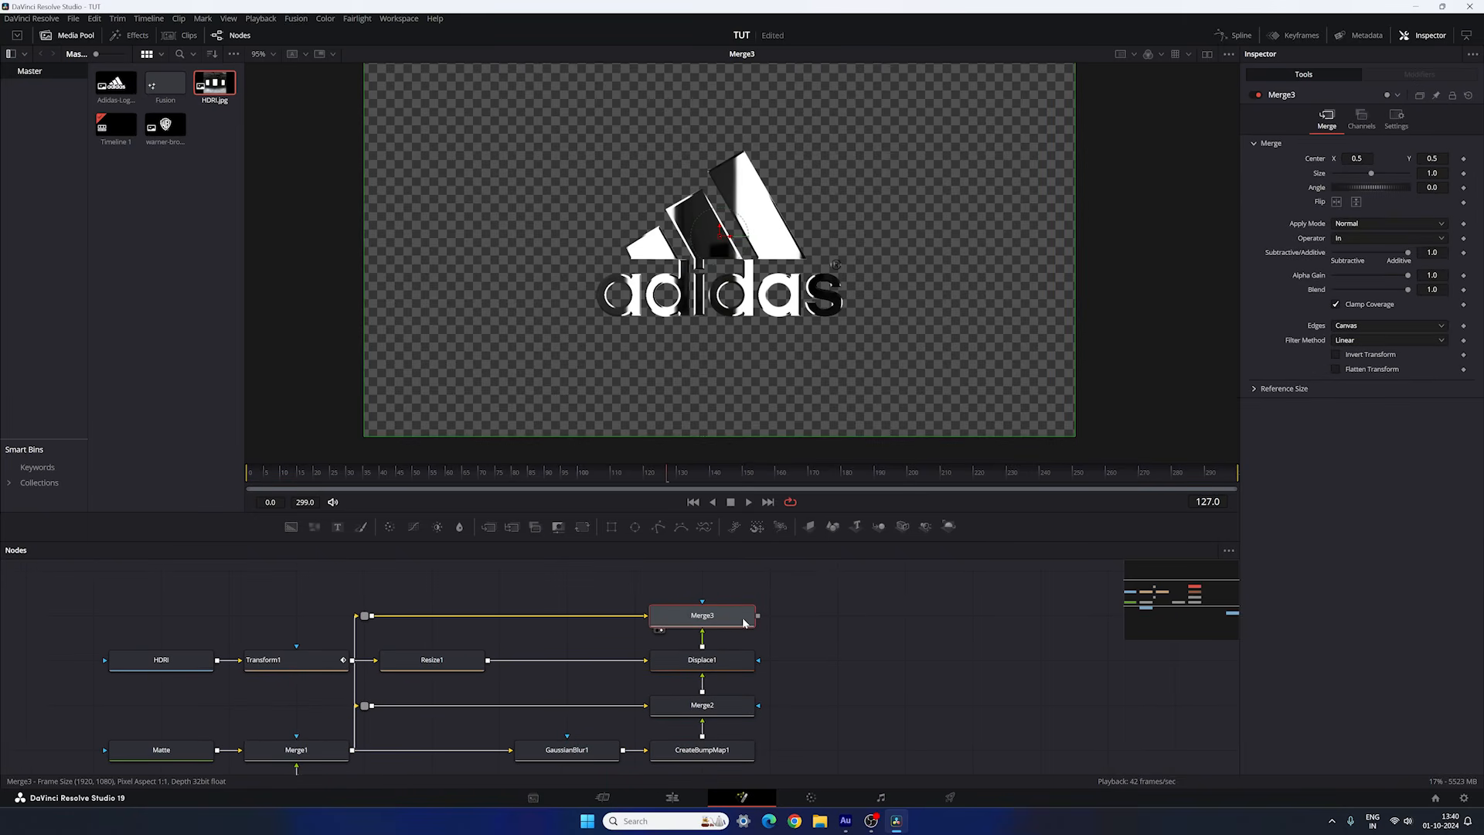
{"action": "key", "text": "shift+space"}
{"action": "type", "text": "res"}
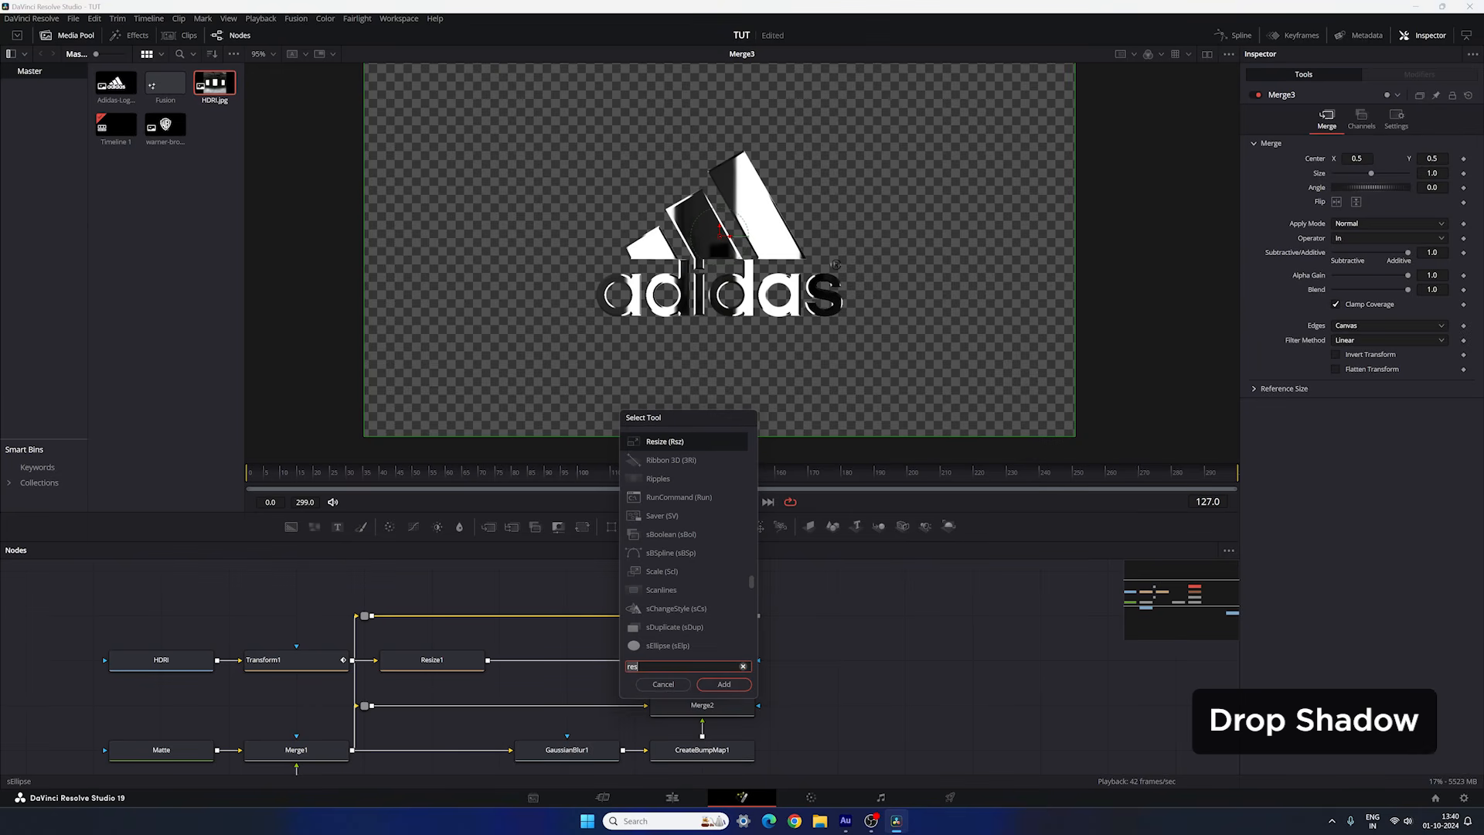
{"action": "key", "text": "BackSpace"}
{"action": "key", "text": "BackSpace"}
{"action": "key", "text": "BackSpace"}
{"action": "type", "text": "dro"}
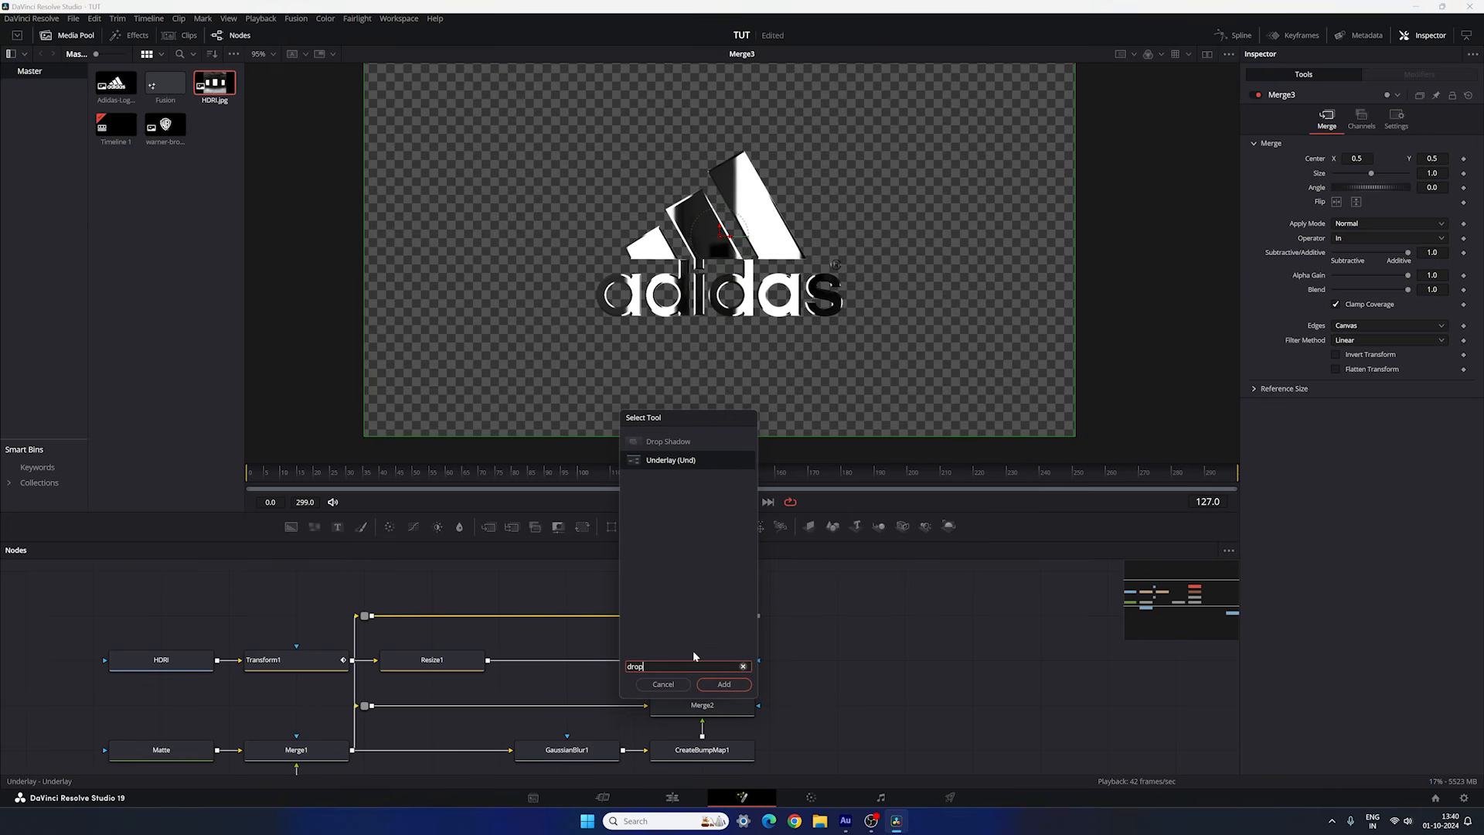
{"action": "type", "text": "p"}
{"action": "left_click", "coordinate": [680, 442]}
{"action": "left_click", "coordinate": [736, 684]}
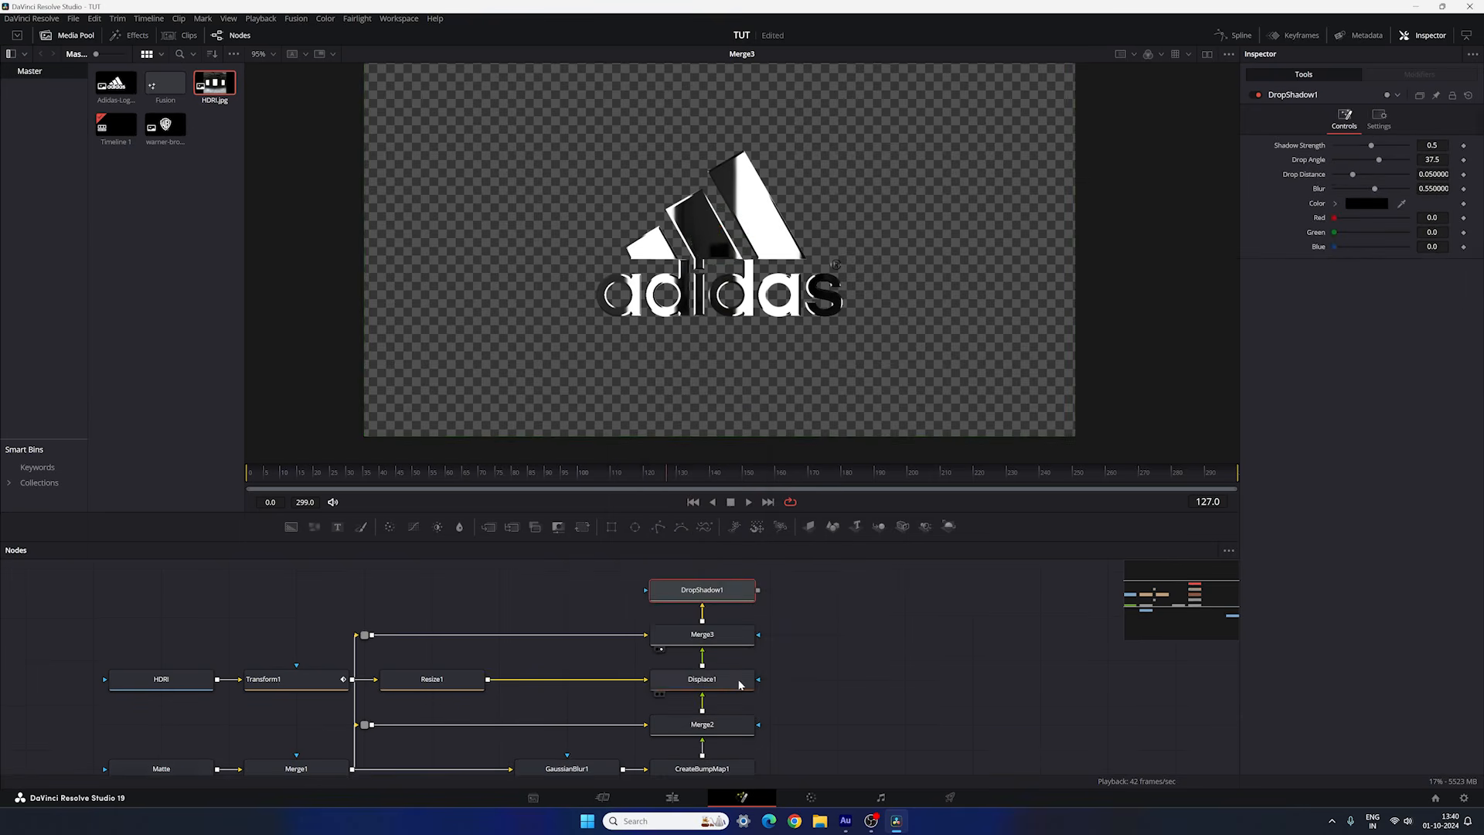
Place DropShadow1 beside Merge3, view it, and compare the logo with the shadow disabled and enabled.
{"action": "left_click_drag", "start_coordinate": [702, 590], "coordinate": [820, 341]}
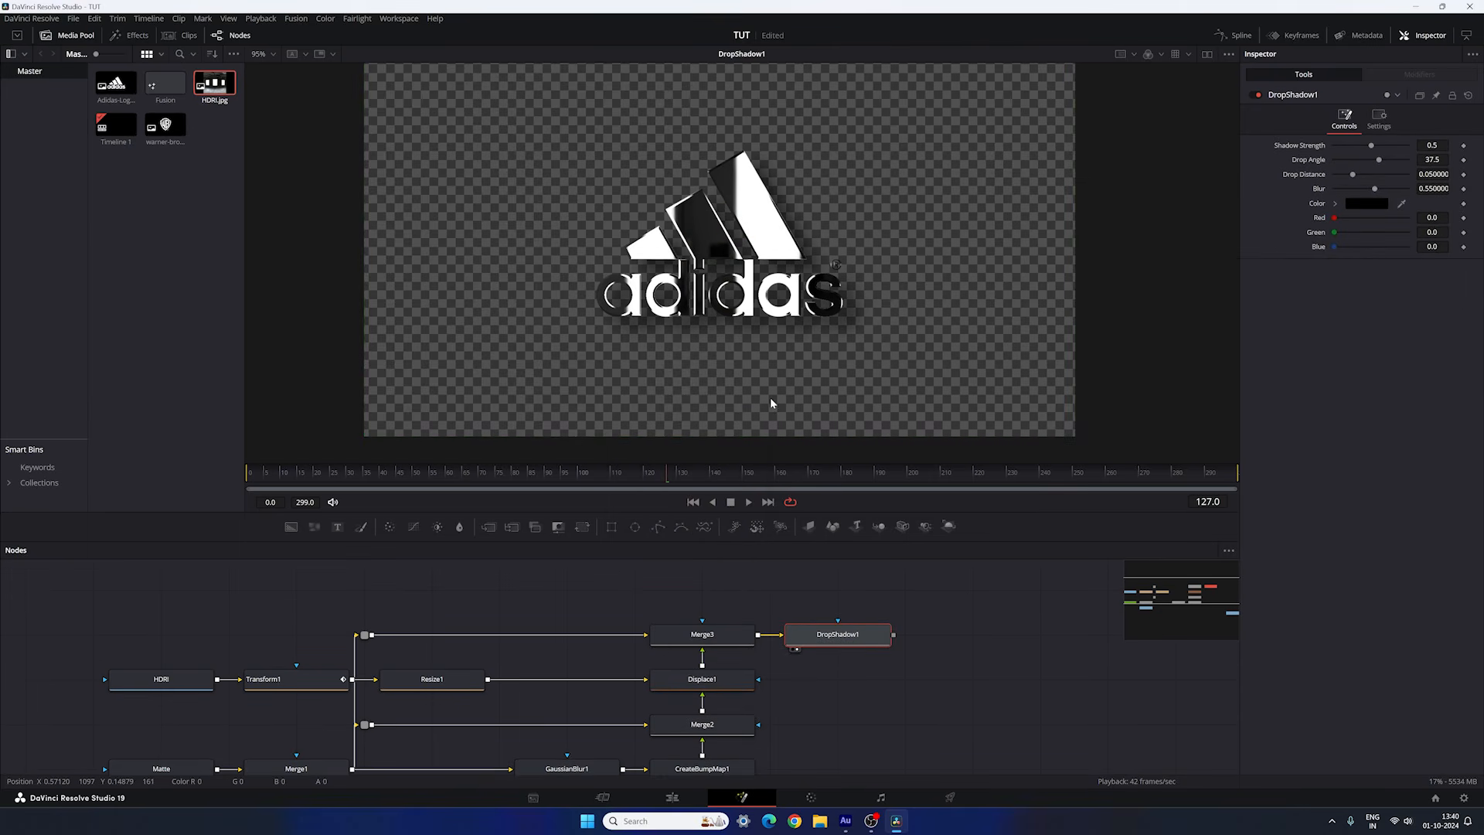
{"action": "left_click", "coordinate": [1257, 95]}
{"action": "left_click", "coordinate": [1257, 95]}
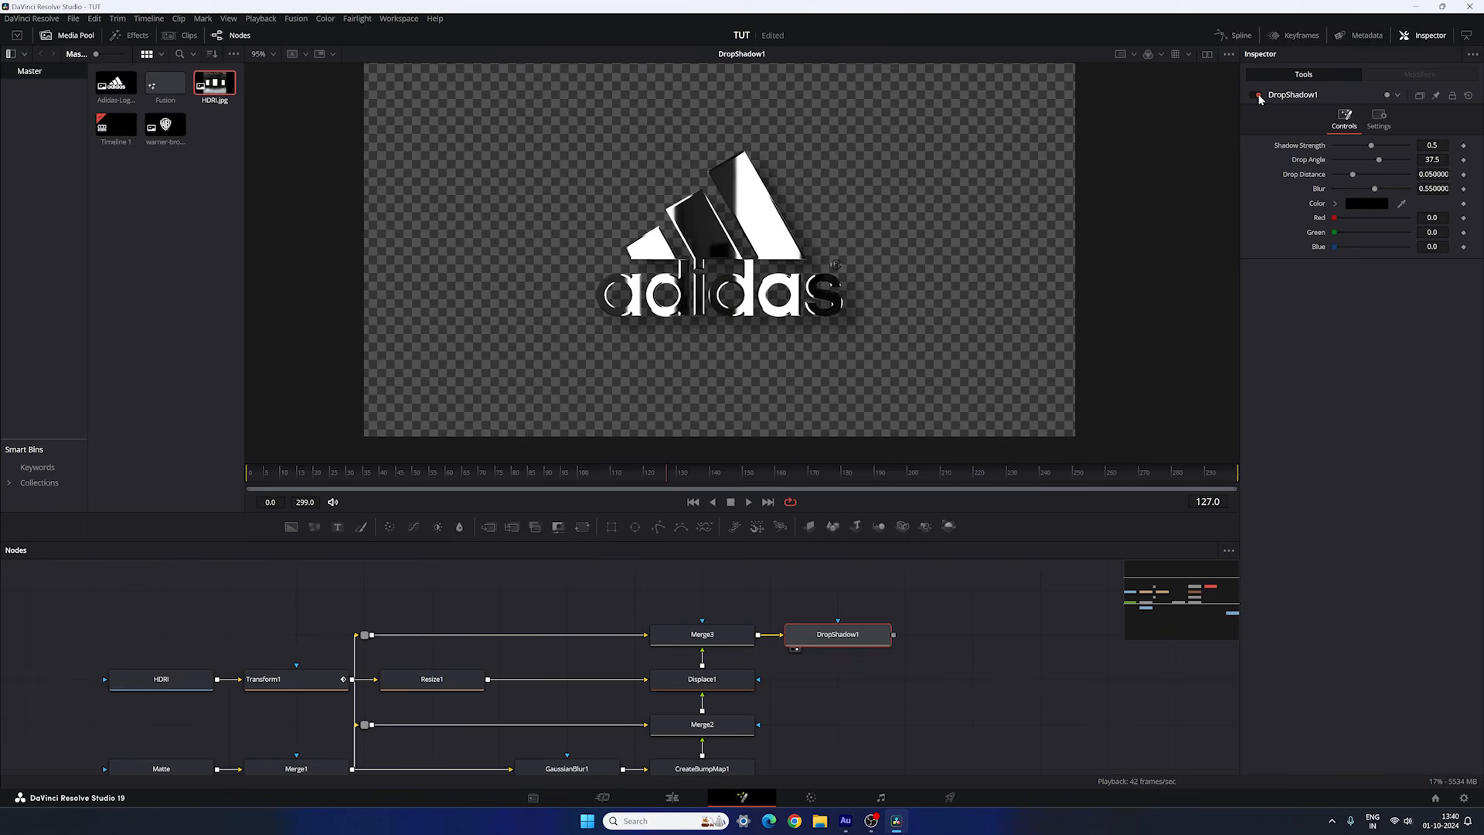
Add a Transform node after DropShadow1 and view its output.
{"action": "left_click", "coordinate": [833, 590]}
{"action": "left_click_drag", "start_coordinate": [874, 600], "coordinate": [806, 597]}
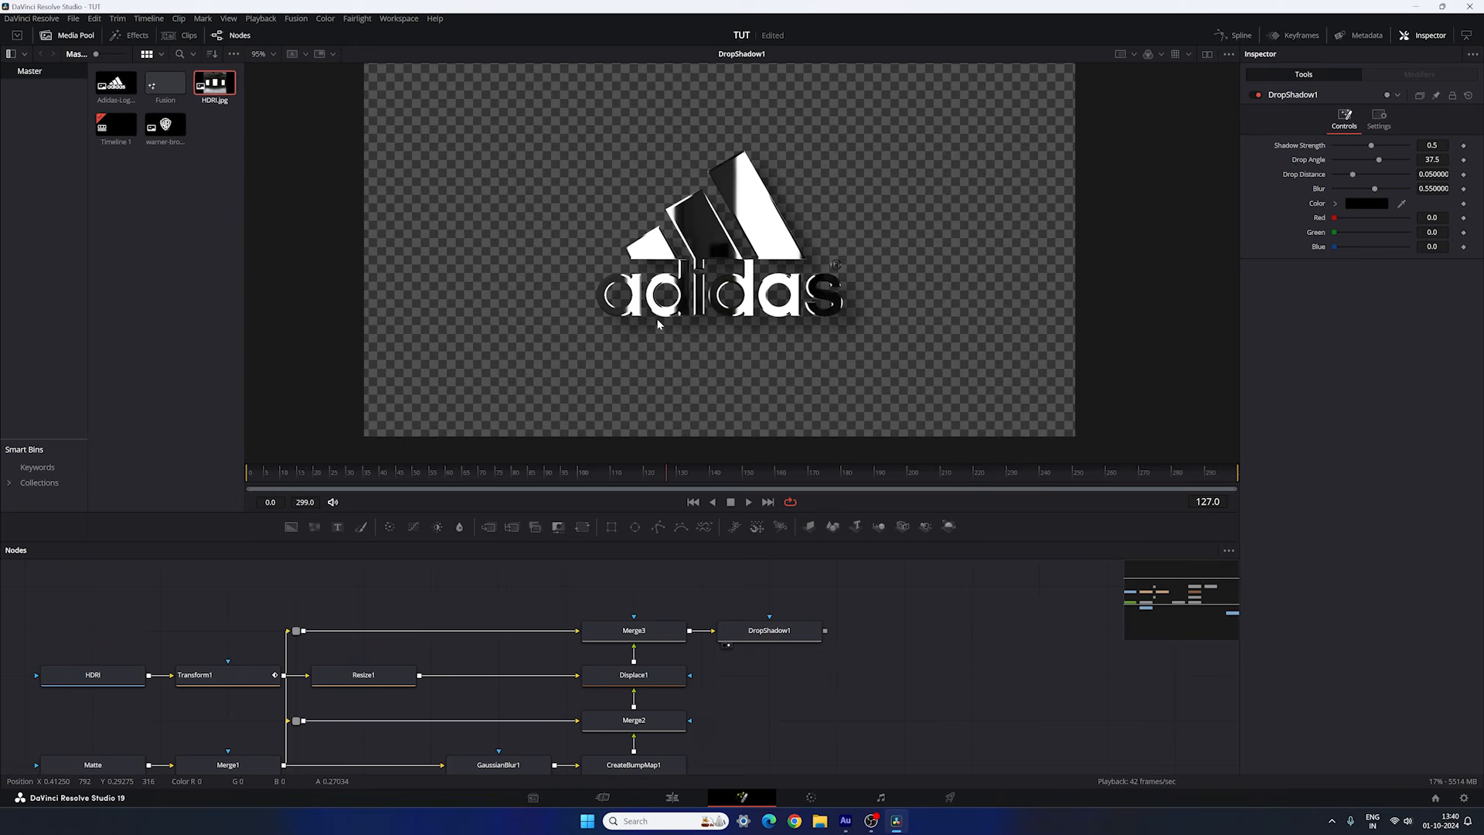
{"action": "left_click", "coordinate": [765, 639]}
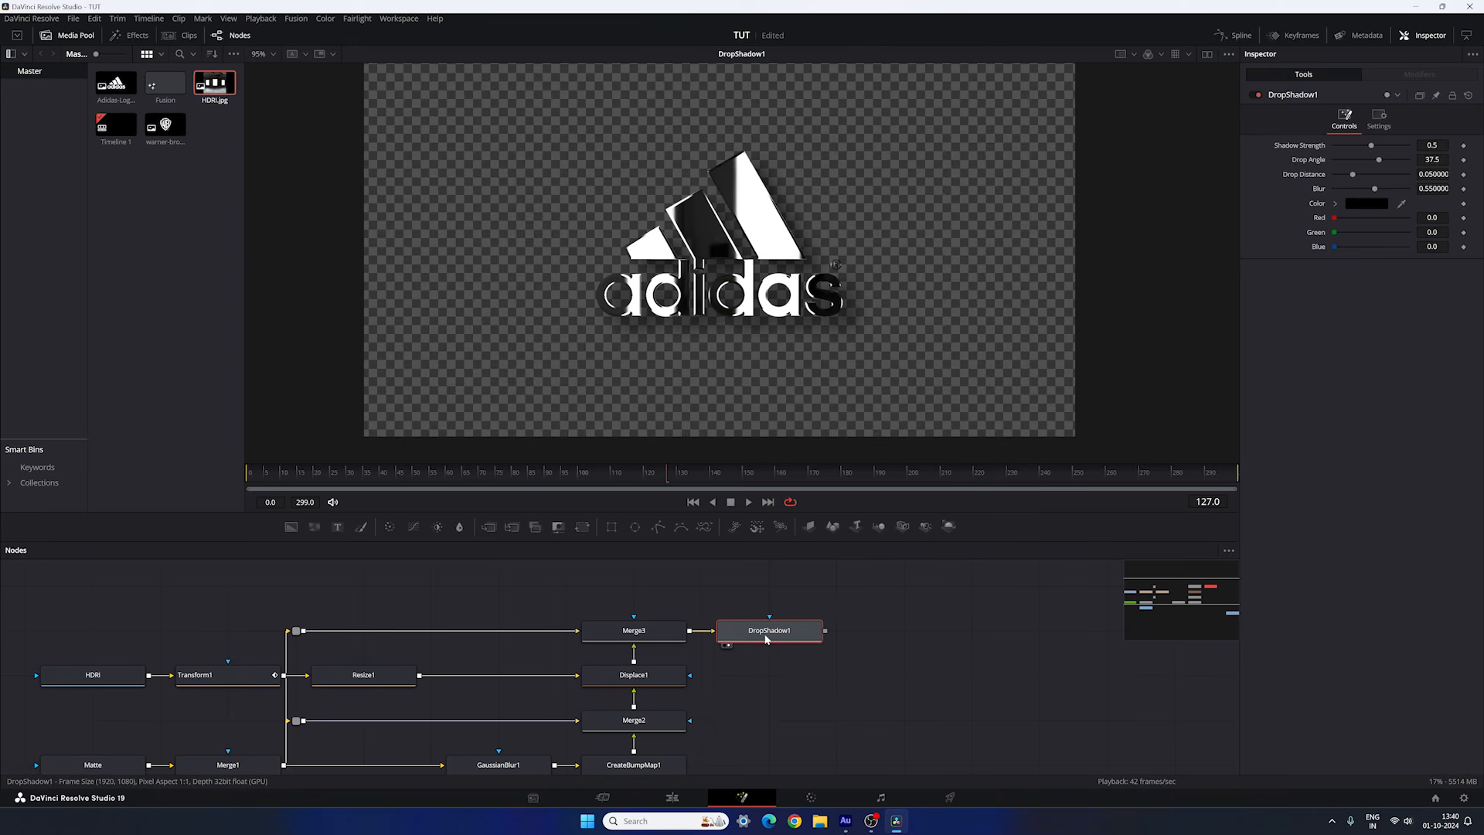
{"action": "left_click", "coordinate": [581, 529]}
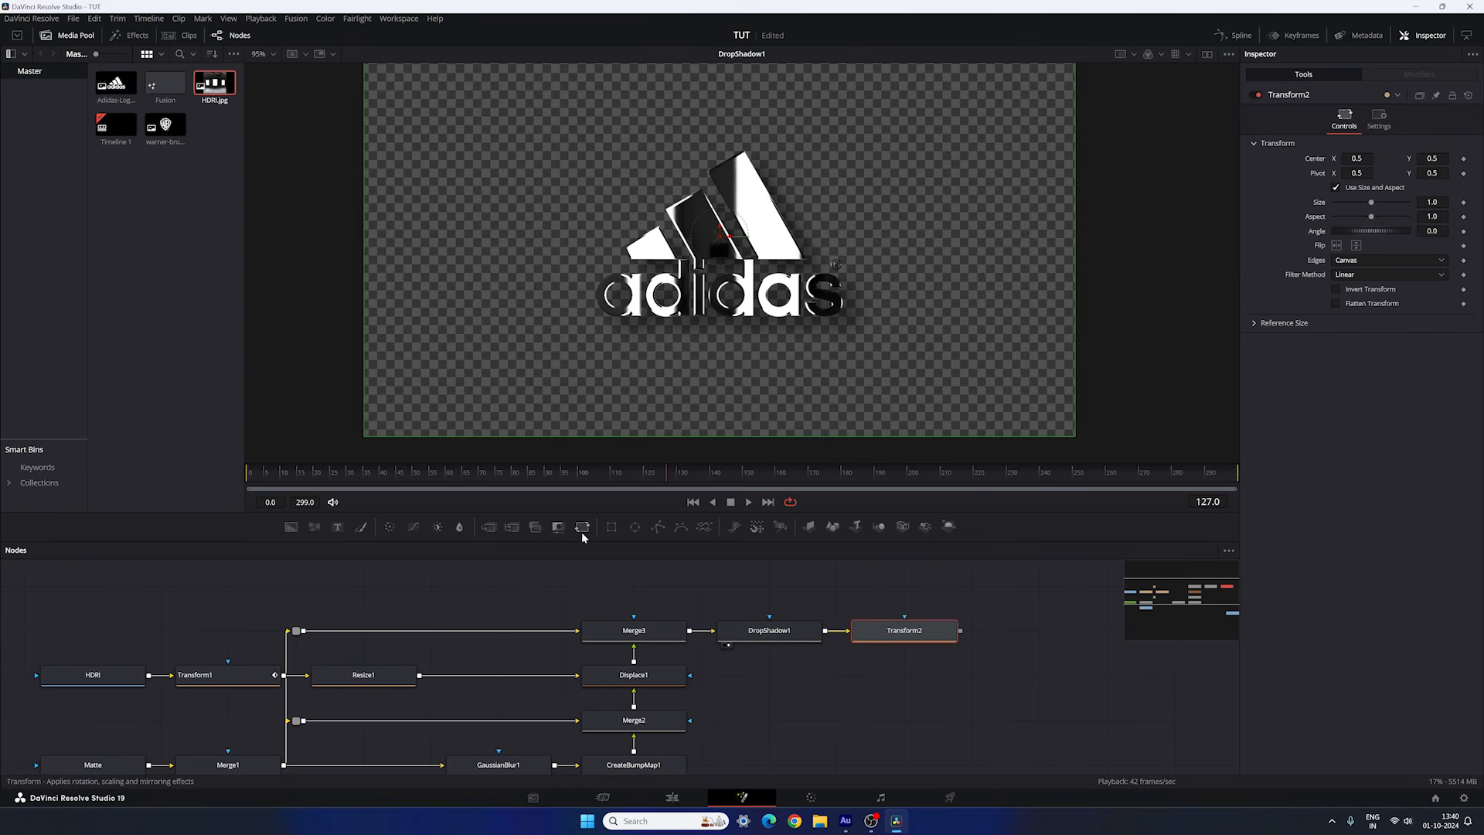
{"action": "key", "text": "1"}
At frame 299, animate Transform2's Size and set it to 0.9.
{"action": "left_click_drag", "start_coordinate": [894, 474], "coordinate": [1279, 486]}
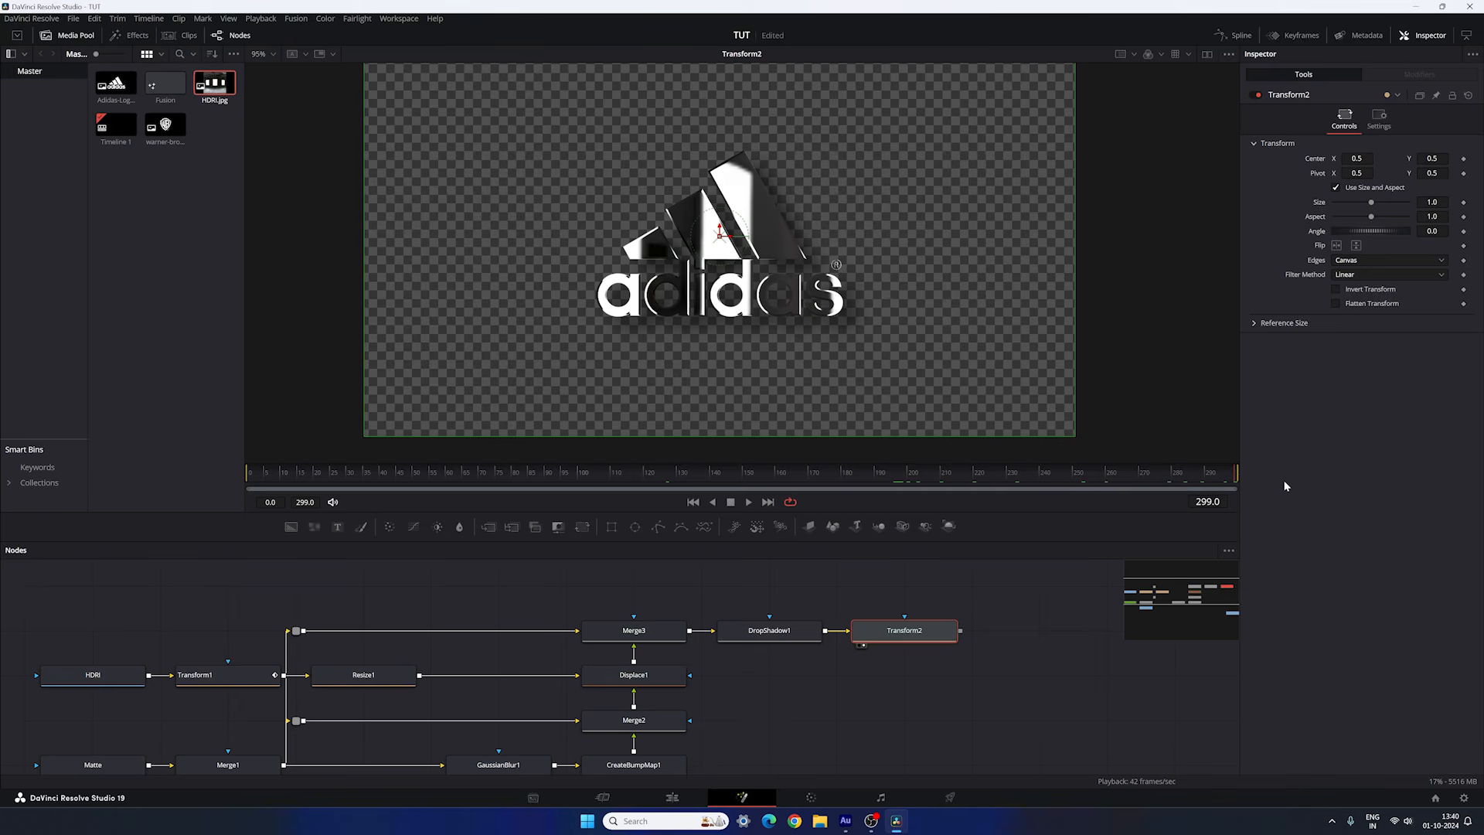
{"action": "right_click", "coordinate": [1321, 206]}
{"action": "left_click", "coordinate": [1342, 216]}
{"action": "left_click", "coordinate": [1432, 202]}
{"action": "type", "text": "0.9"}
{"action": "key", "text": "Tab"}
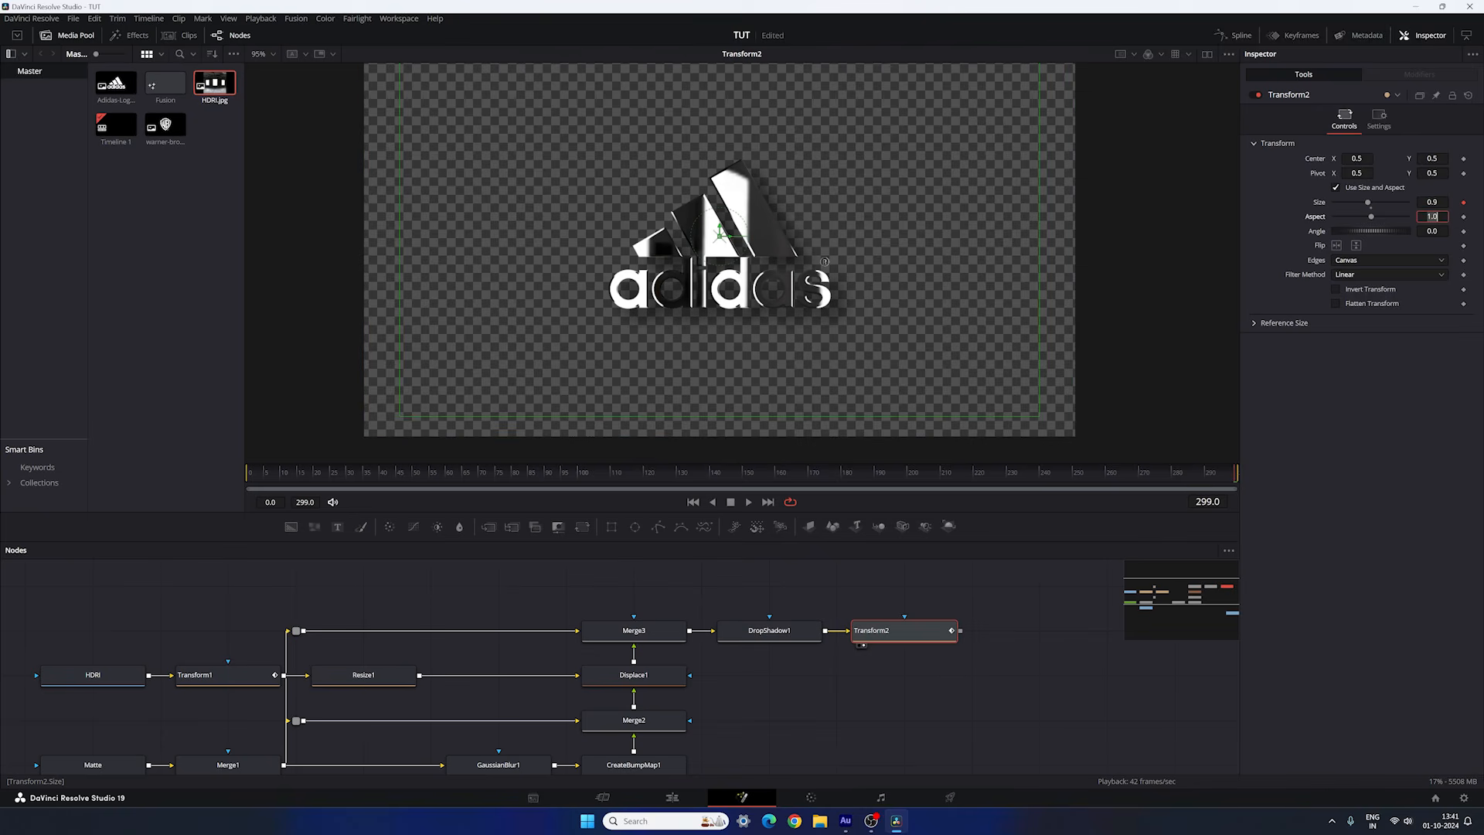
At frame 0, keyframe Transform2's Size at 1.1.
{"action": "scroll", "coordinate": [697, 304], "scroll_direction": "down", "scroll_amount": 2}
{"action": "left_click_drag", "start_coordinate": [960, 474], "coordinate": [246, 474]}
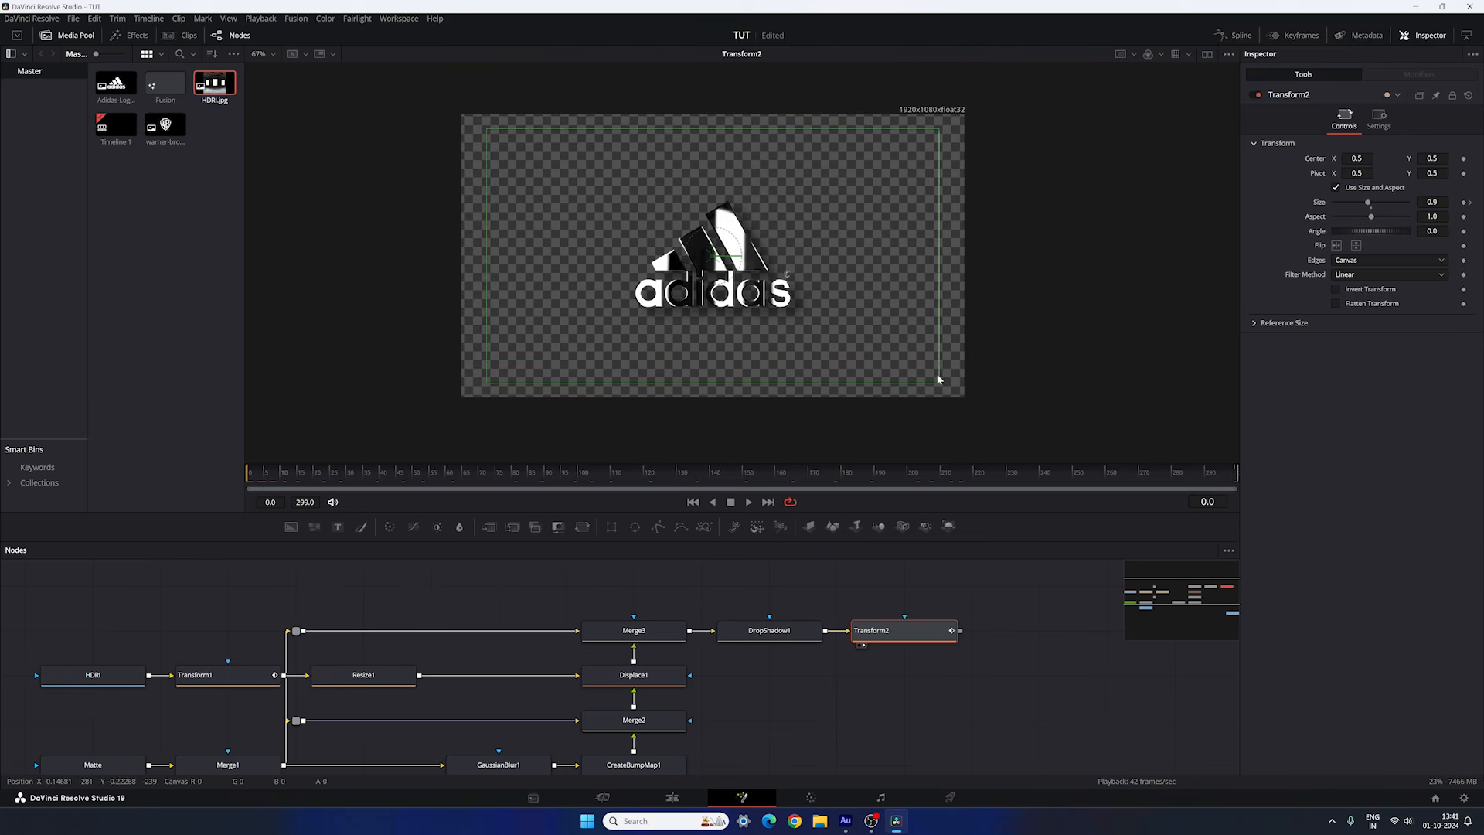
{"action": "left_click", "coordinate": [1431, 202]}
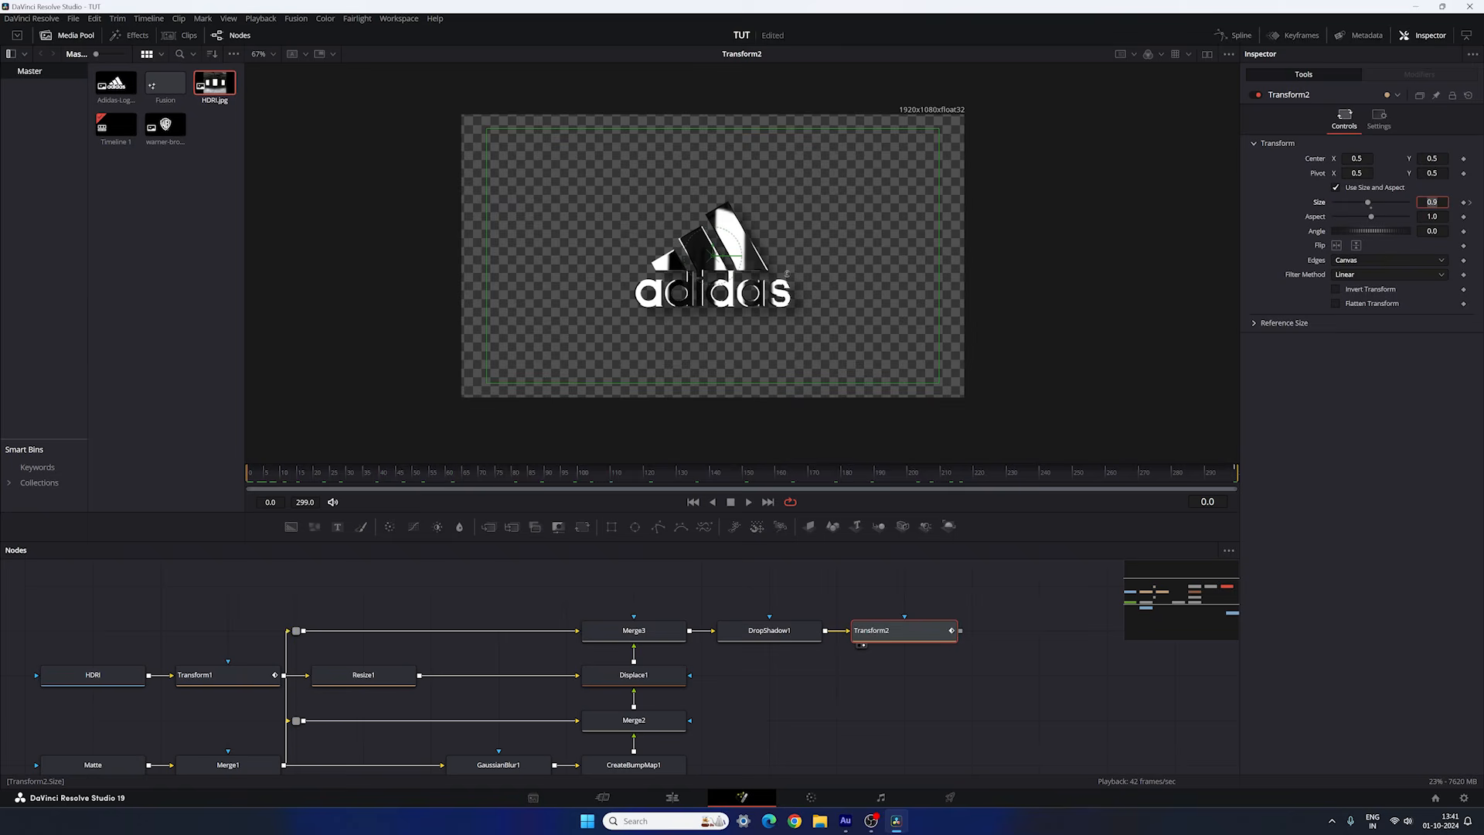
{"action": "type", "text": "1.1"}
{"action": "key", "text": "Tab"}
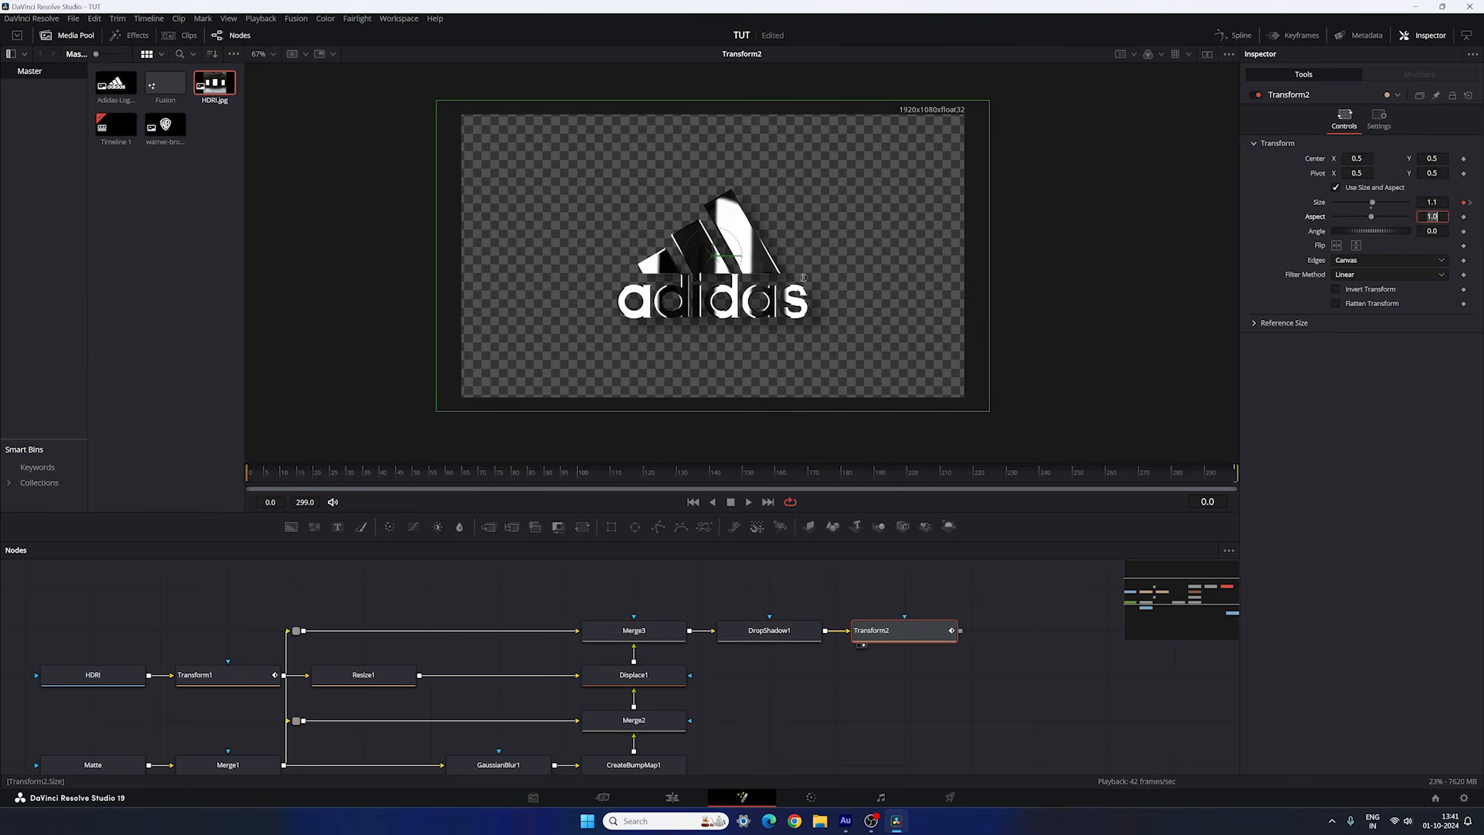
Scrub through the composition to frame 205 to review the logo's size animation, with the whole frame fitted in the viewer.
{"action": "left_click_drag", "start_coordinate": [298, 473], "coordinate": [928, 477]}
{"action": "left_click", "coordinate": [271, 56]}
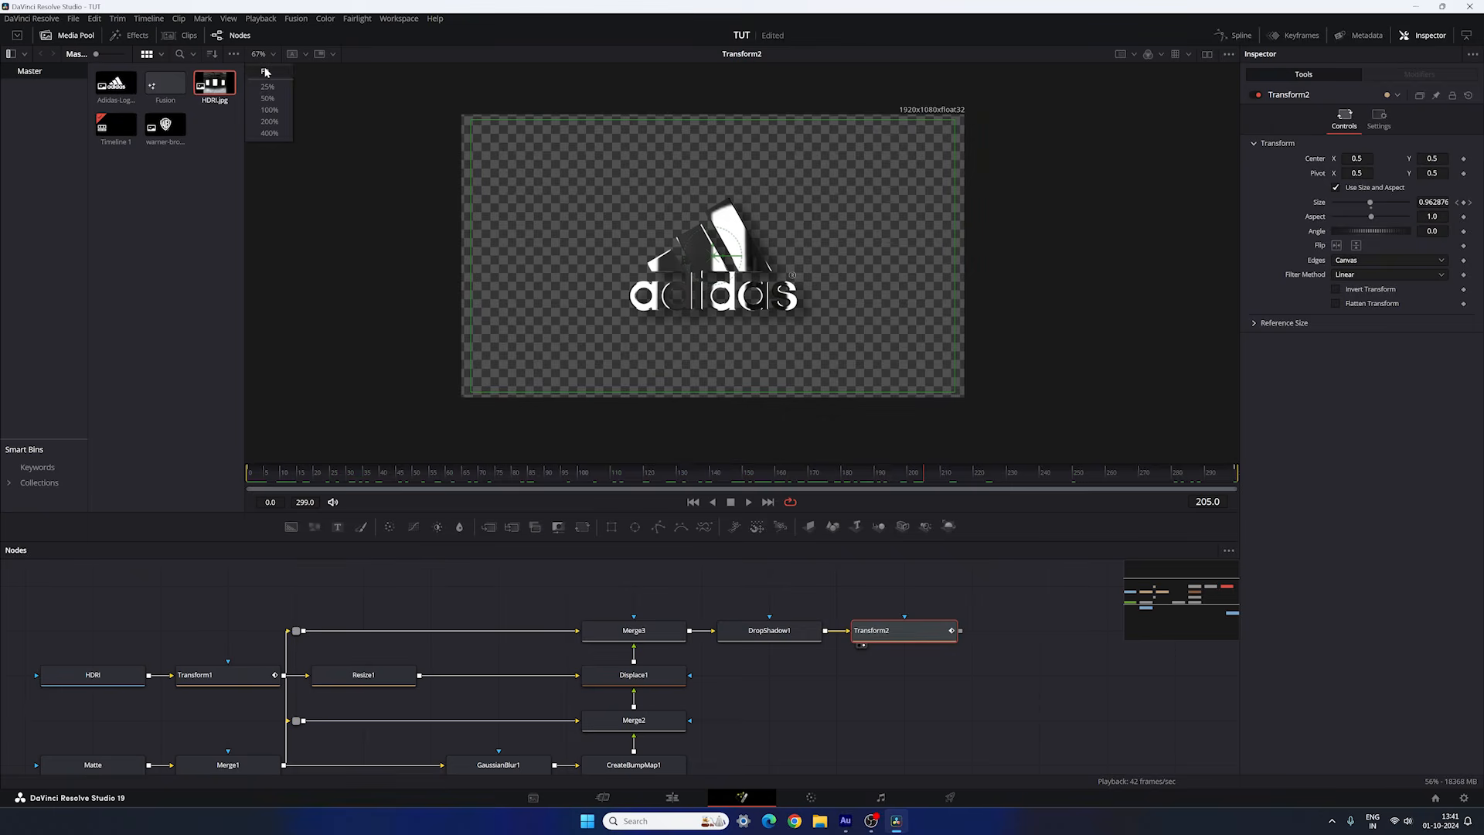
{"action": "left_click", "coordinate": [267, 70]}
Add a Background node above Merge3 and view its output.
{"action": "left_click_drag", "start_coordinate": [624, 595], "coordinate": [625, 609]}
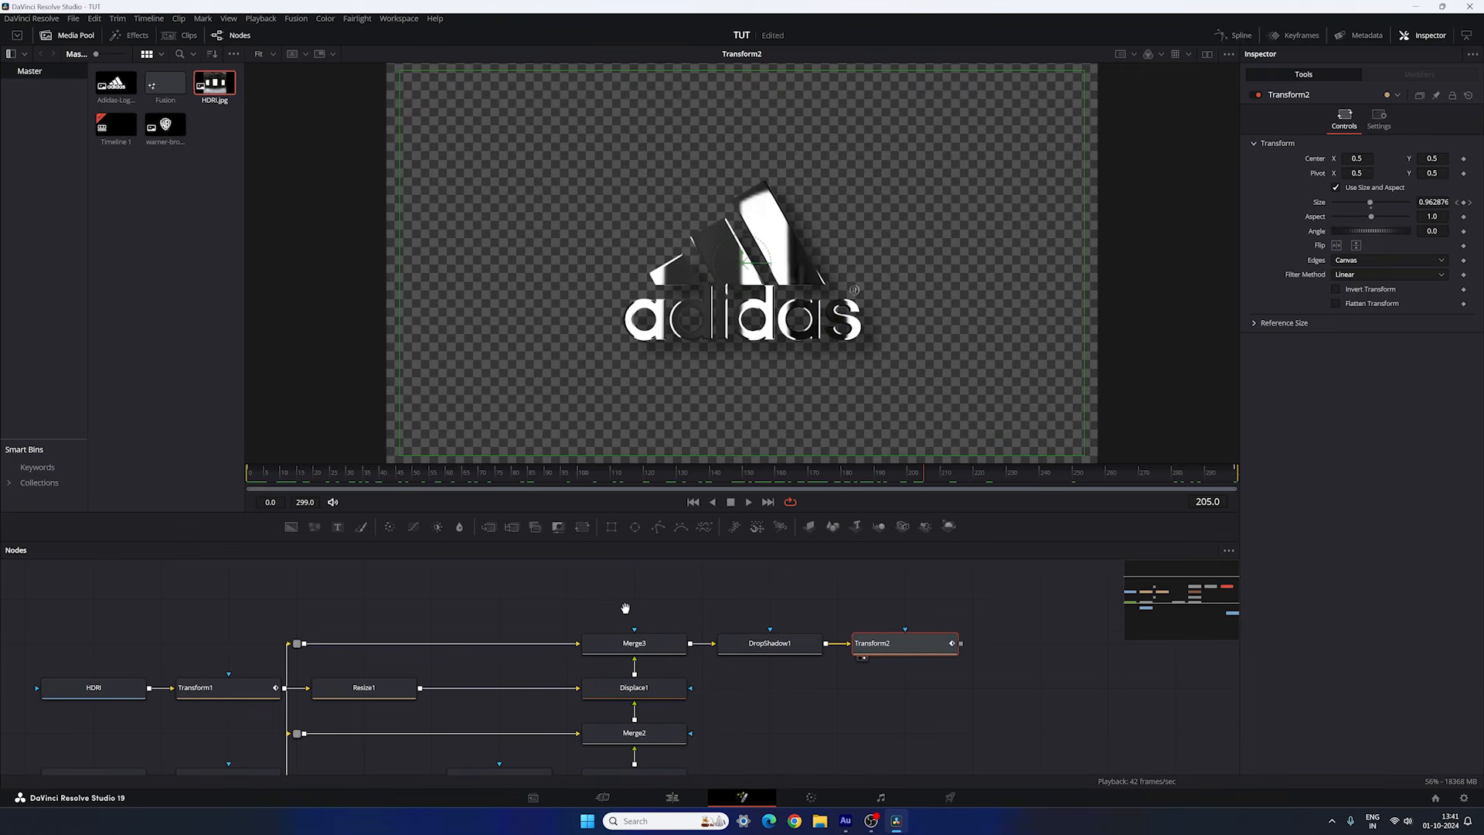
{"action": "left_click", "coordinate": [638, 596]}
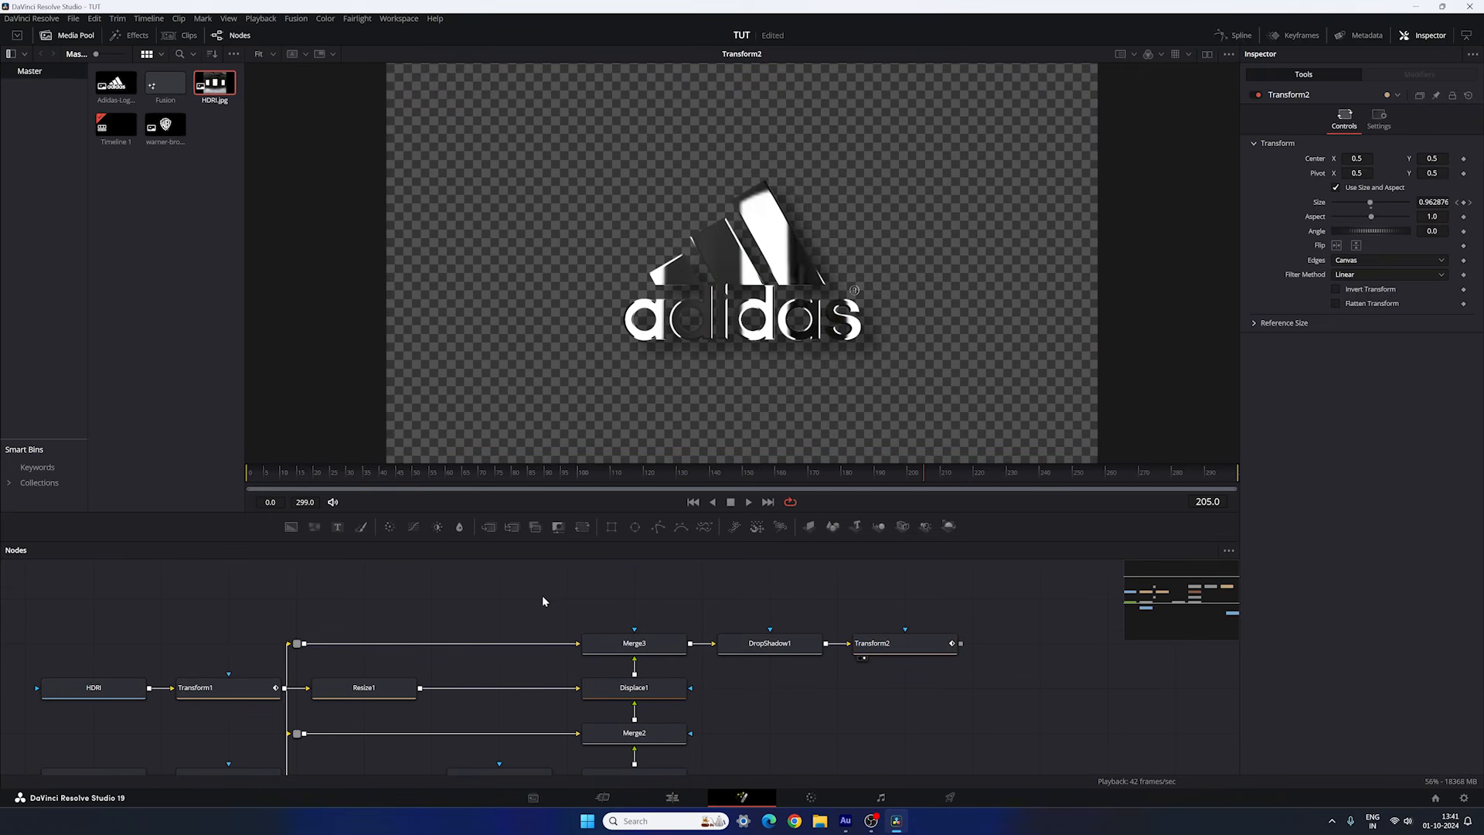
{"action": "left_click_drag", "start_coordinate": [595, 585], "coordinate": [592, 597]}
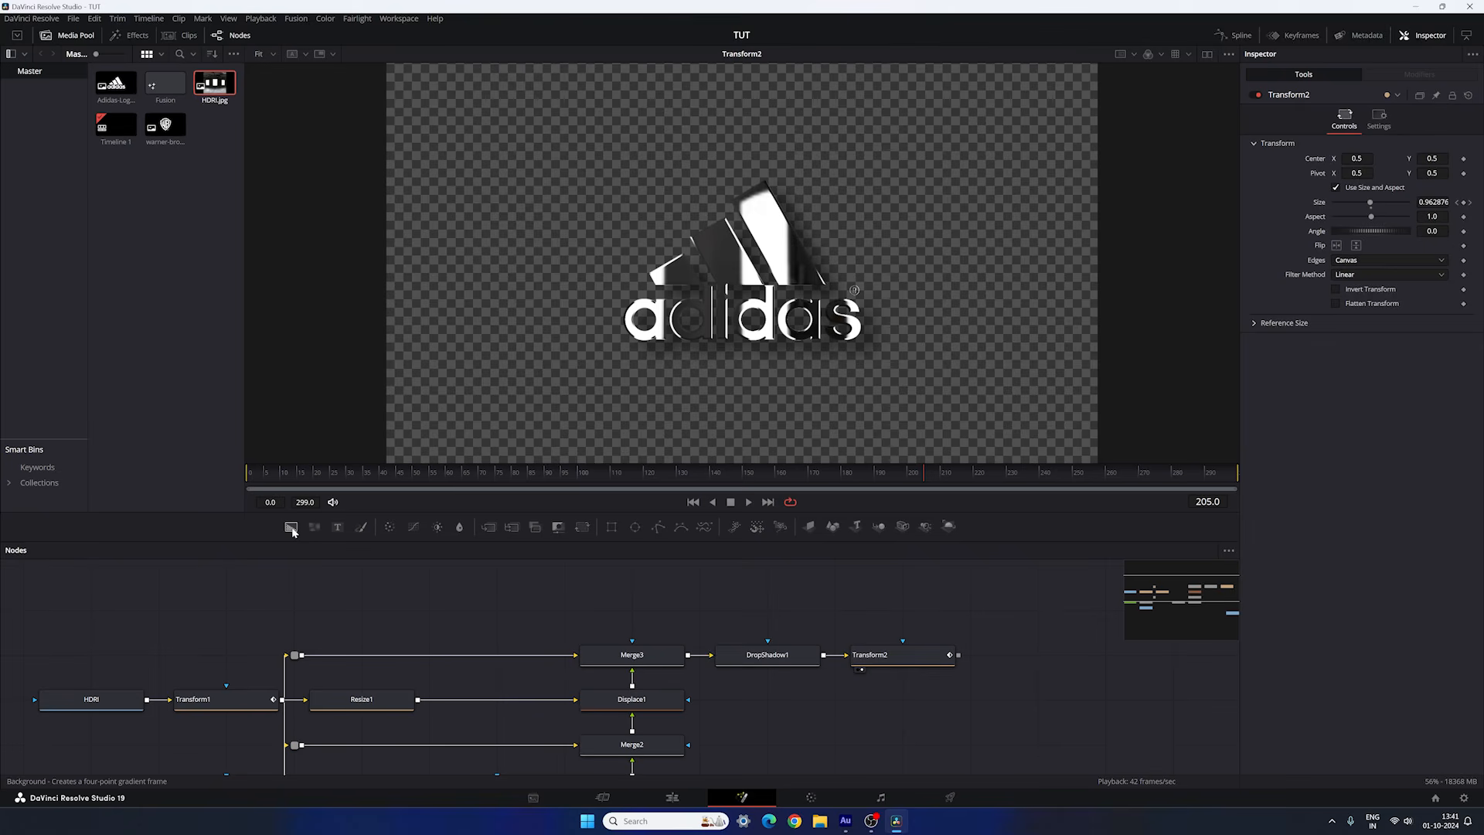
{"action": "left_click_drag", "start_coordinate": [290, 529], "coordinate": [608, 600]}
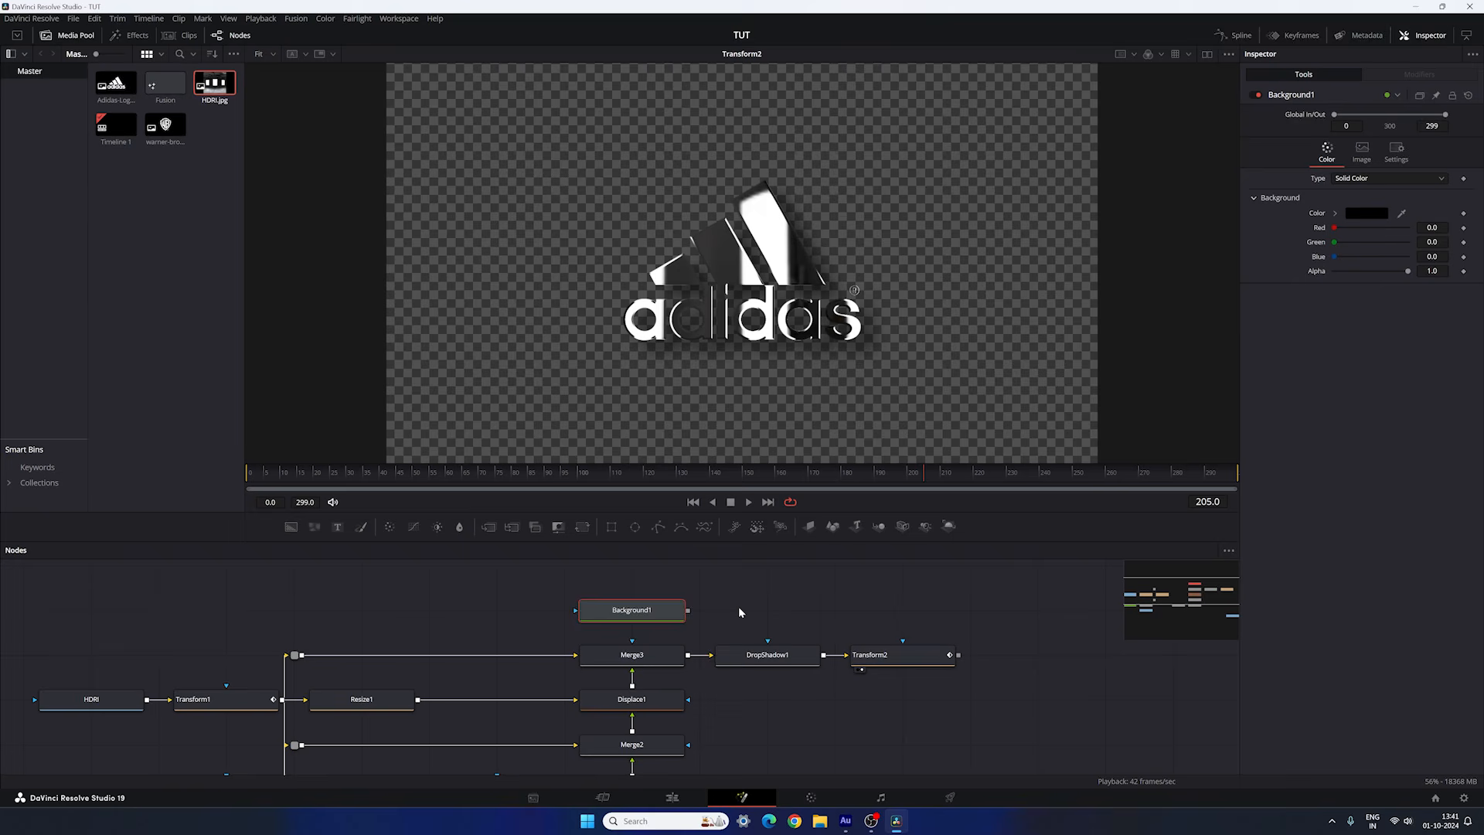
{"action": "left_click_drag", "start_coordinate": [777, 601], "coordinate": [778, 615]}
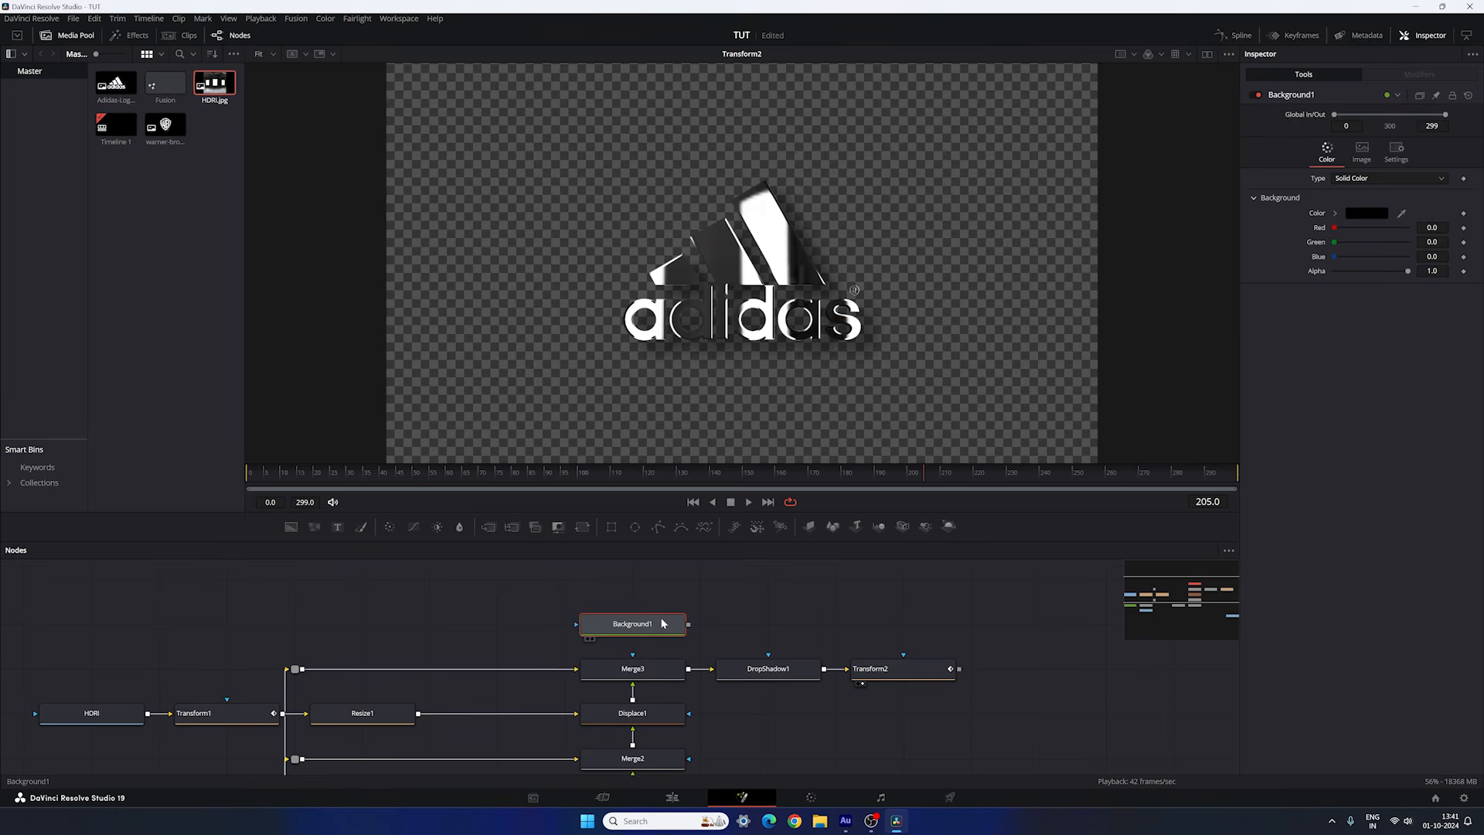
{"action": "key", "text": "1"}
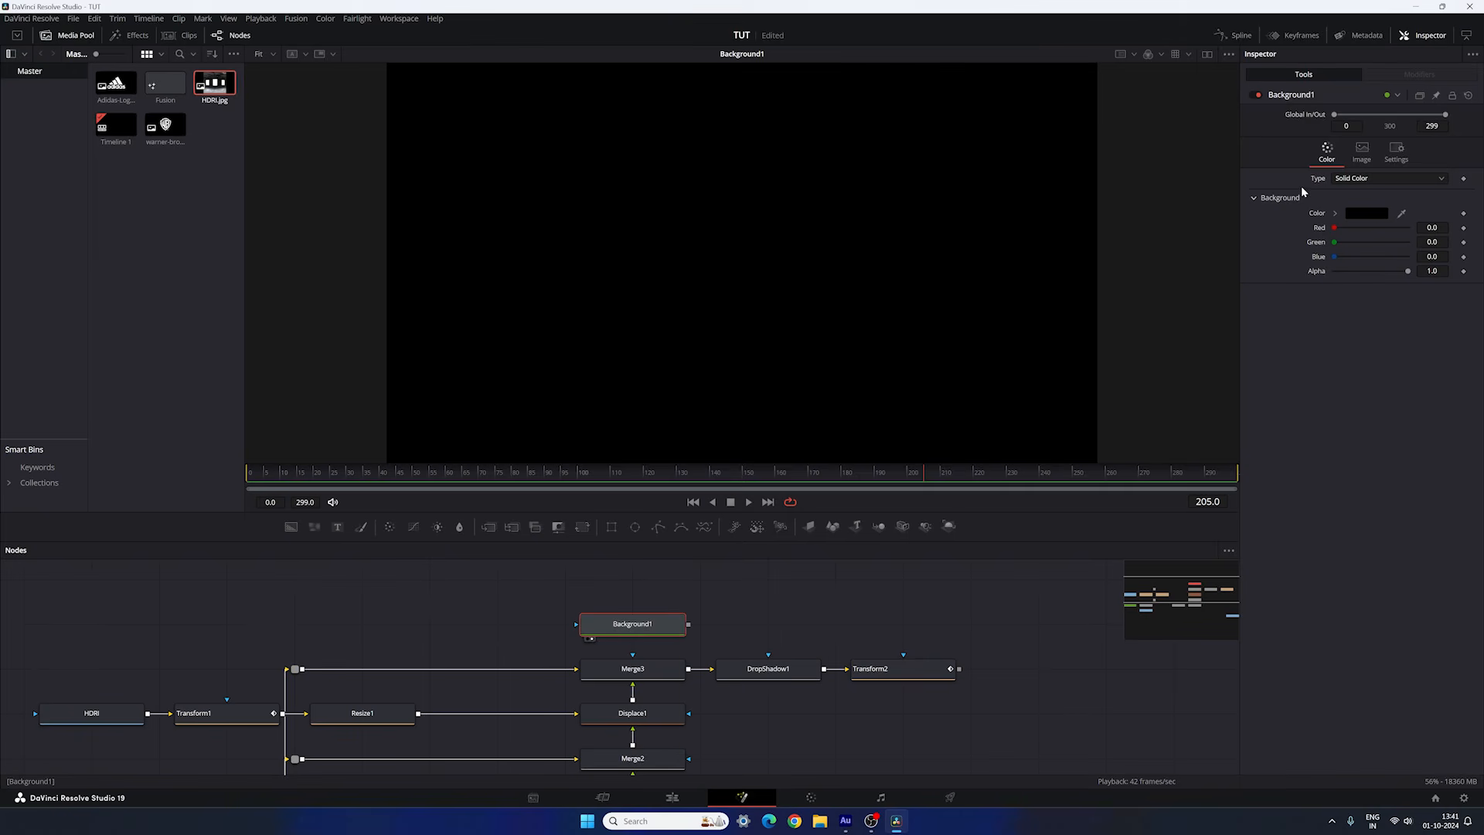
Set Background1's type to Four Corner and its Top Left colour to 0.25 red, 0.25 green and 0.25 blue.
{"action": "left_click", "coordinate": [1370, 180]}
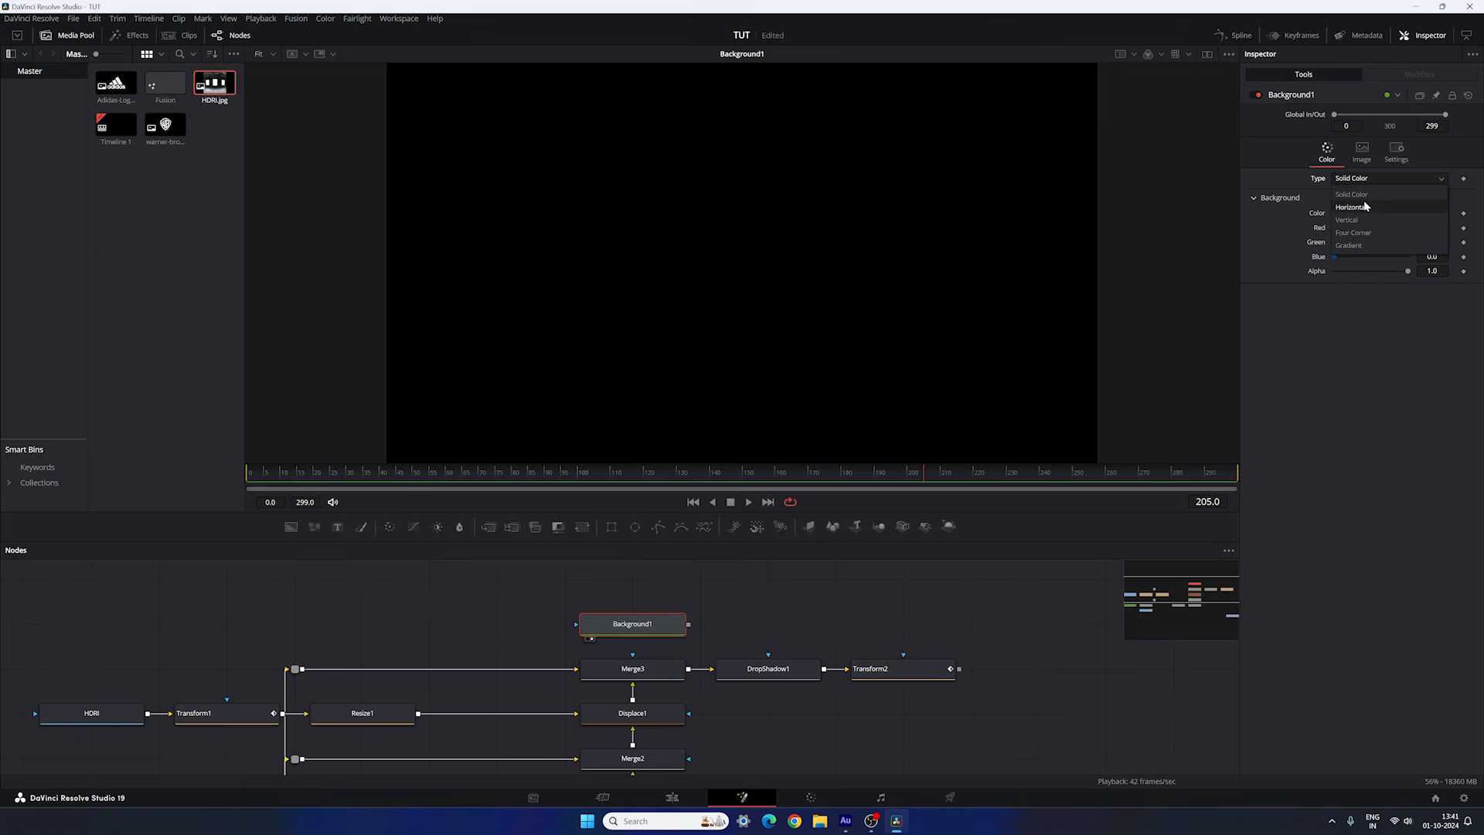
{"action": "left_click", "coordinate": [1354, 233]}
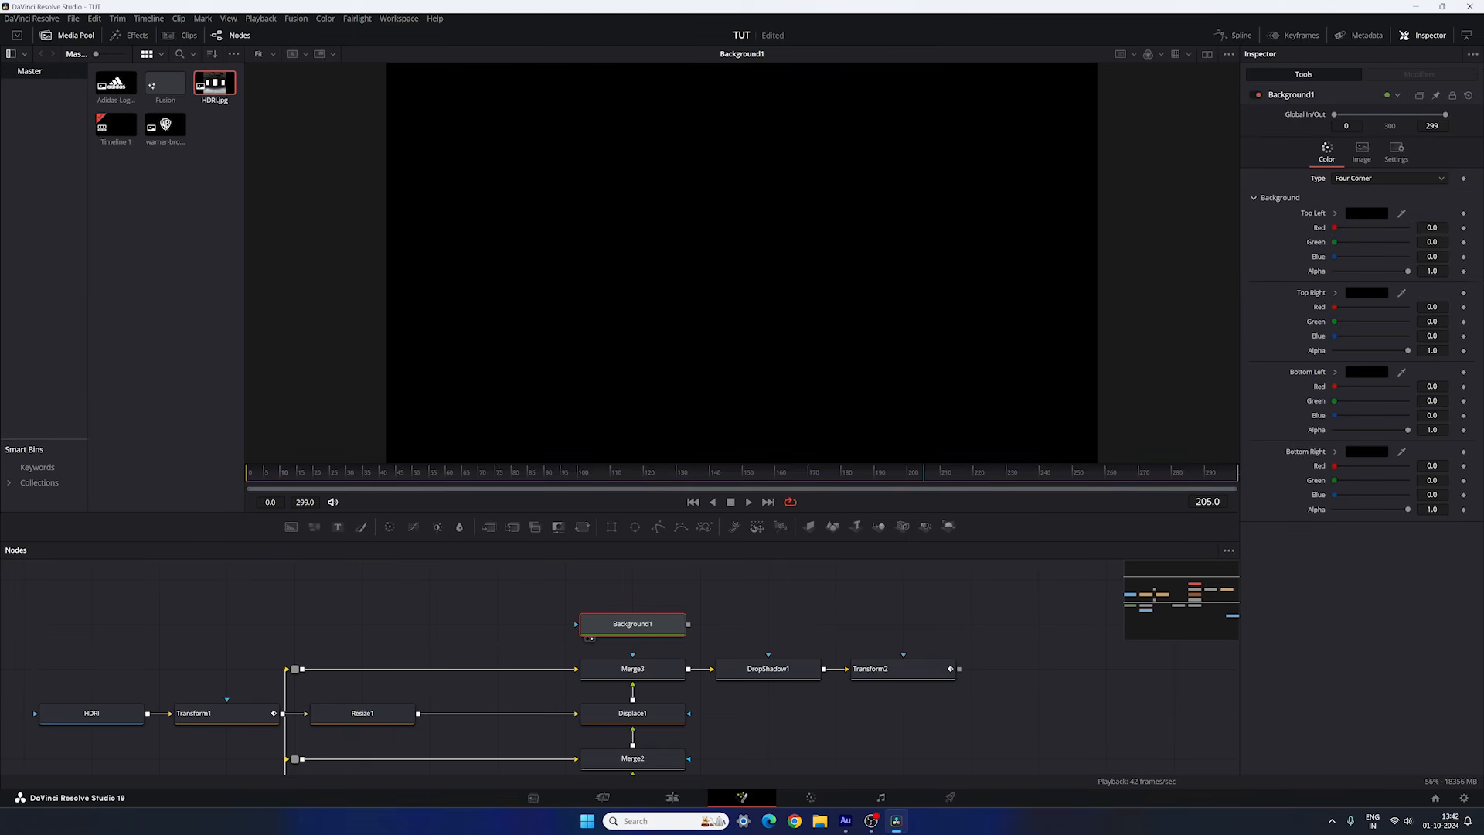
{"action": "left_click", "coordinate": [1431, 227]}
{"action": "type", "text": "0.25"}
{"action": "key", "text": "Tab"}
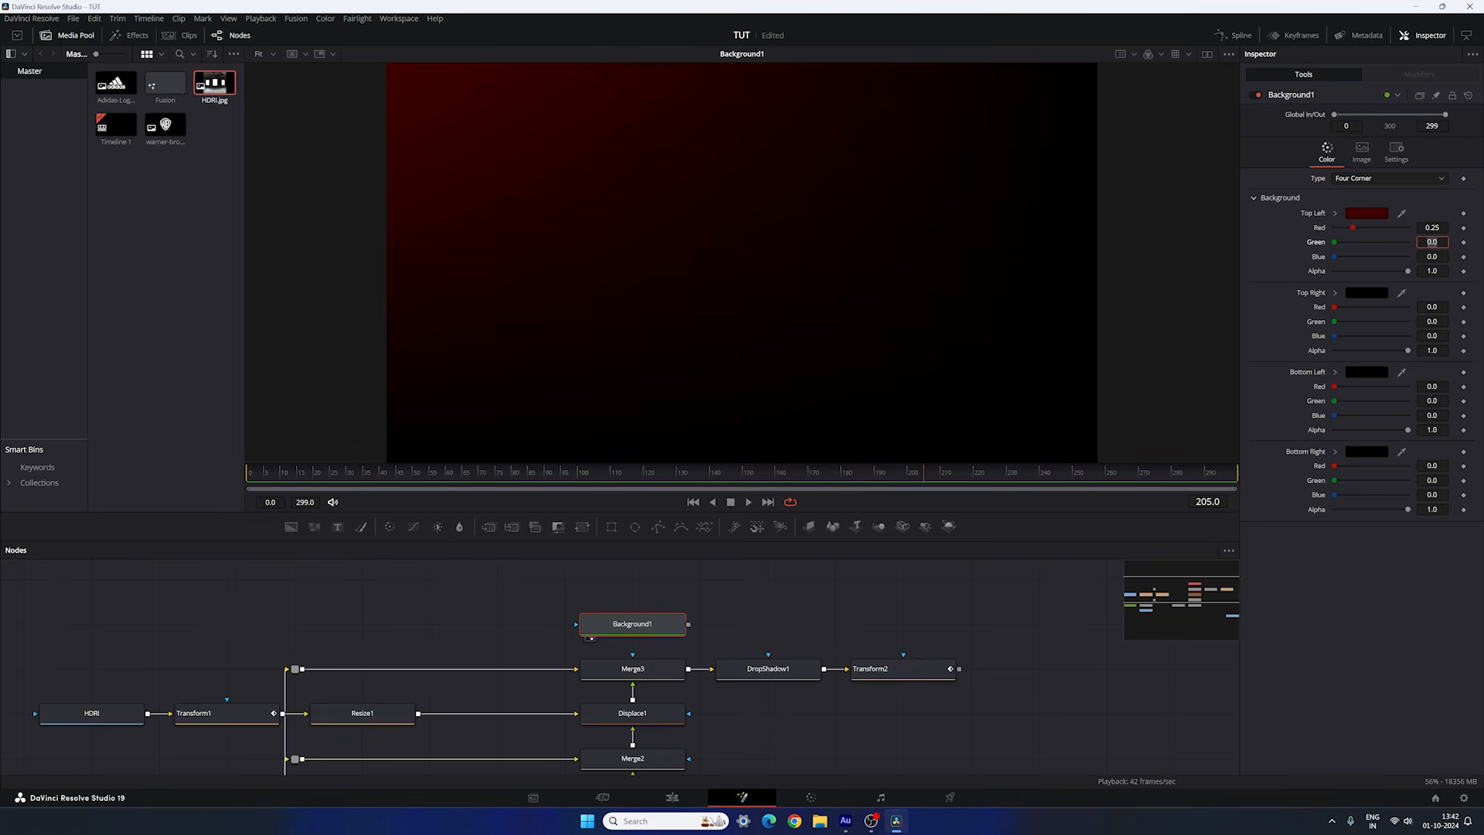
{"action": "type", "text": "0.25"}
{"action": "key", "text": "Tab"}
{"action": "type", "text": "0"}
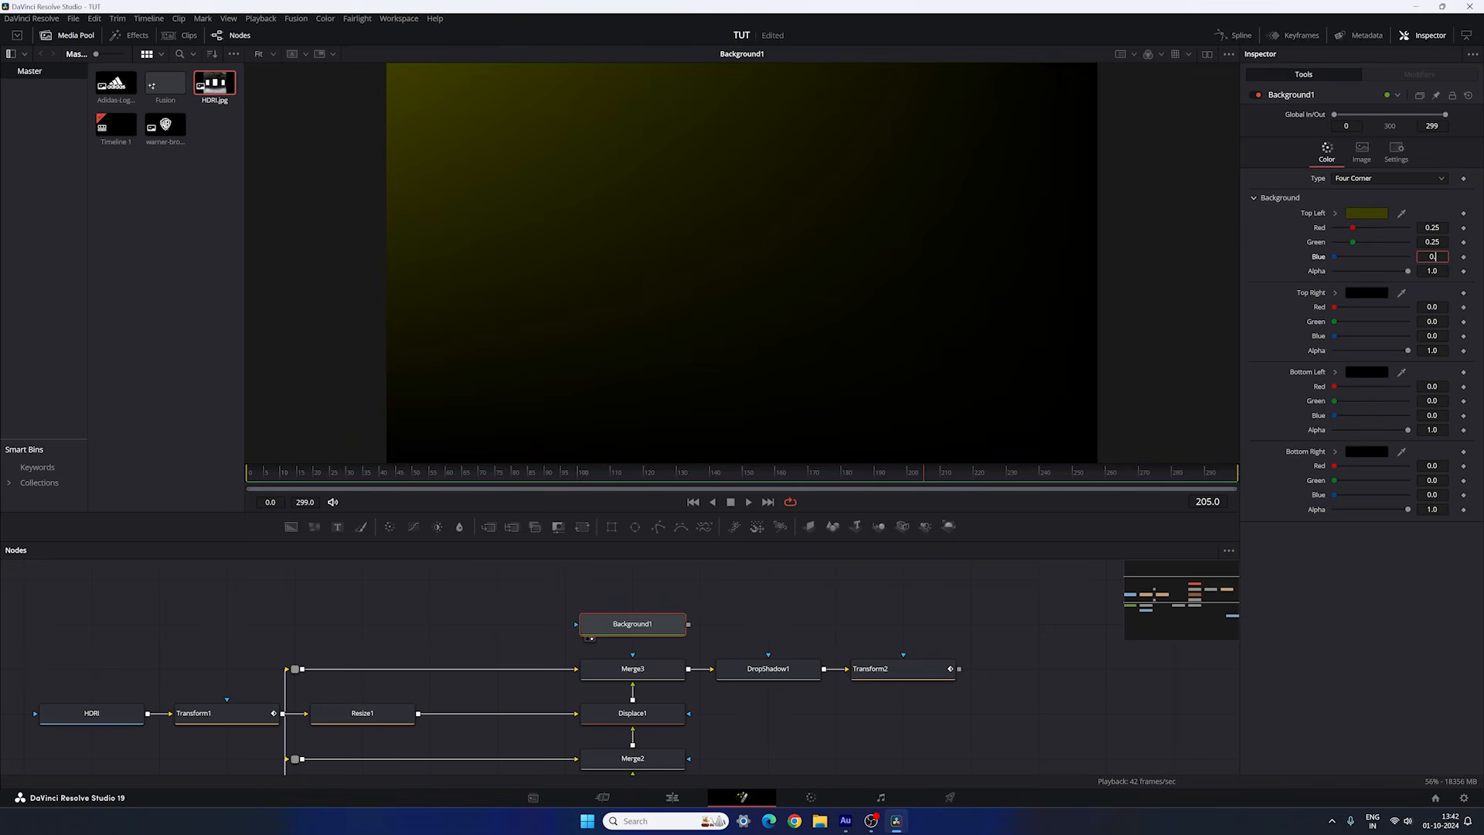
{"action": "type", "text": ".25"}
{"action": "key", "text": "Tab"}
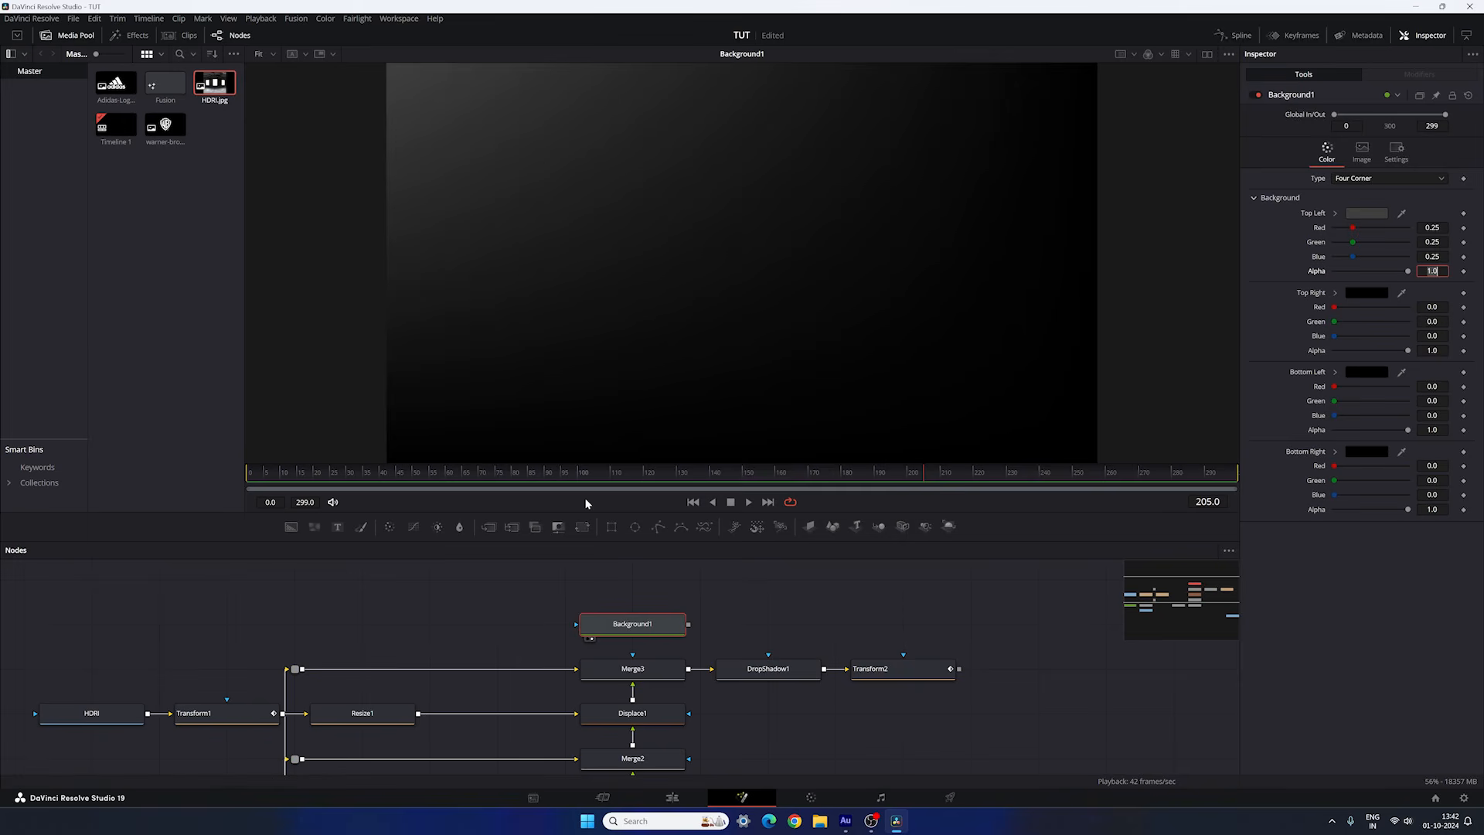
Add a Grain node after Background1.
{"action": "scroll", "coordinate": [718, 619], "scroll_direction": "up", "scroll_amount": 1}
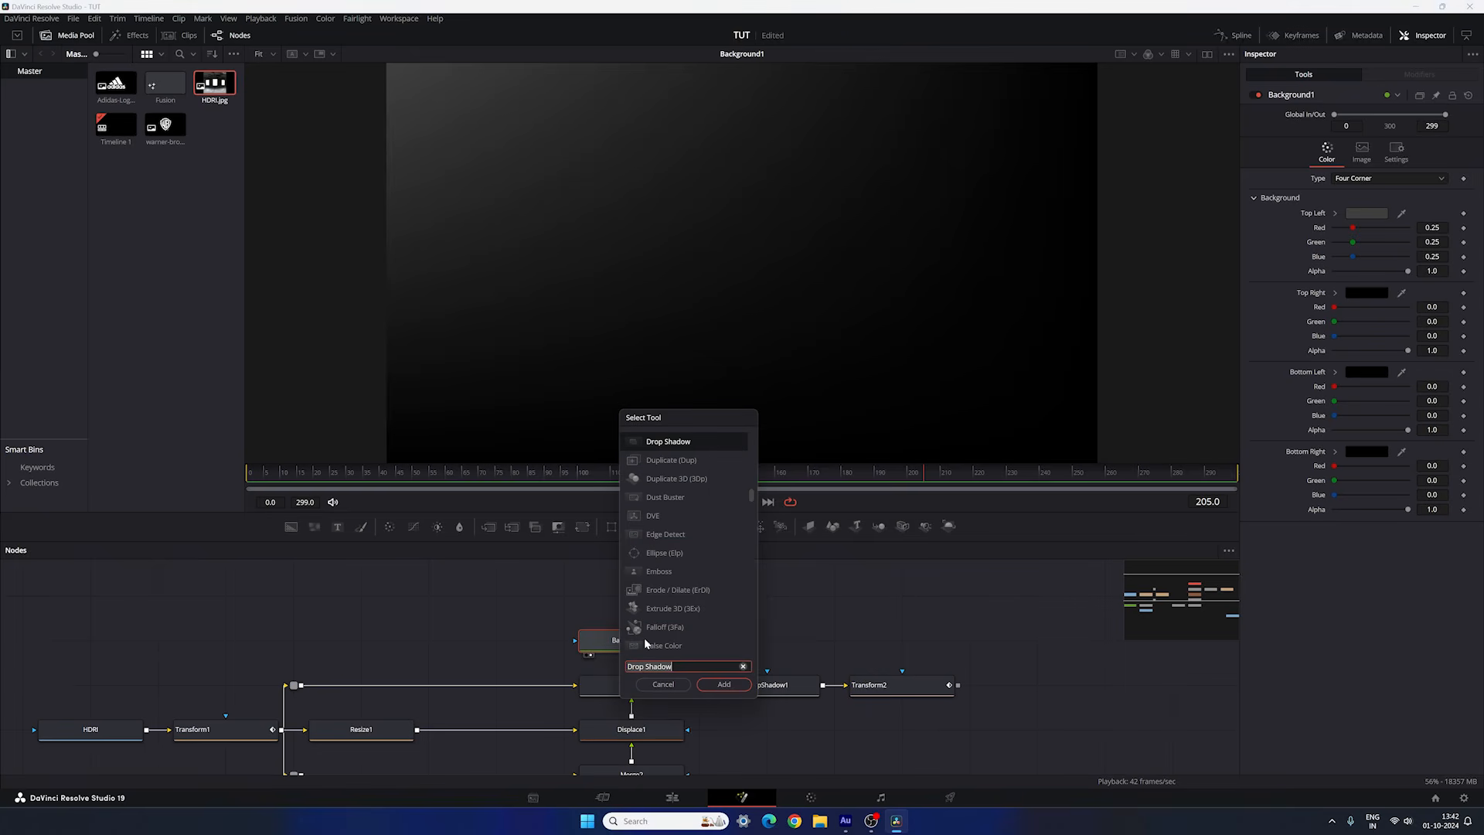
{"action": "type", "text": "g"}
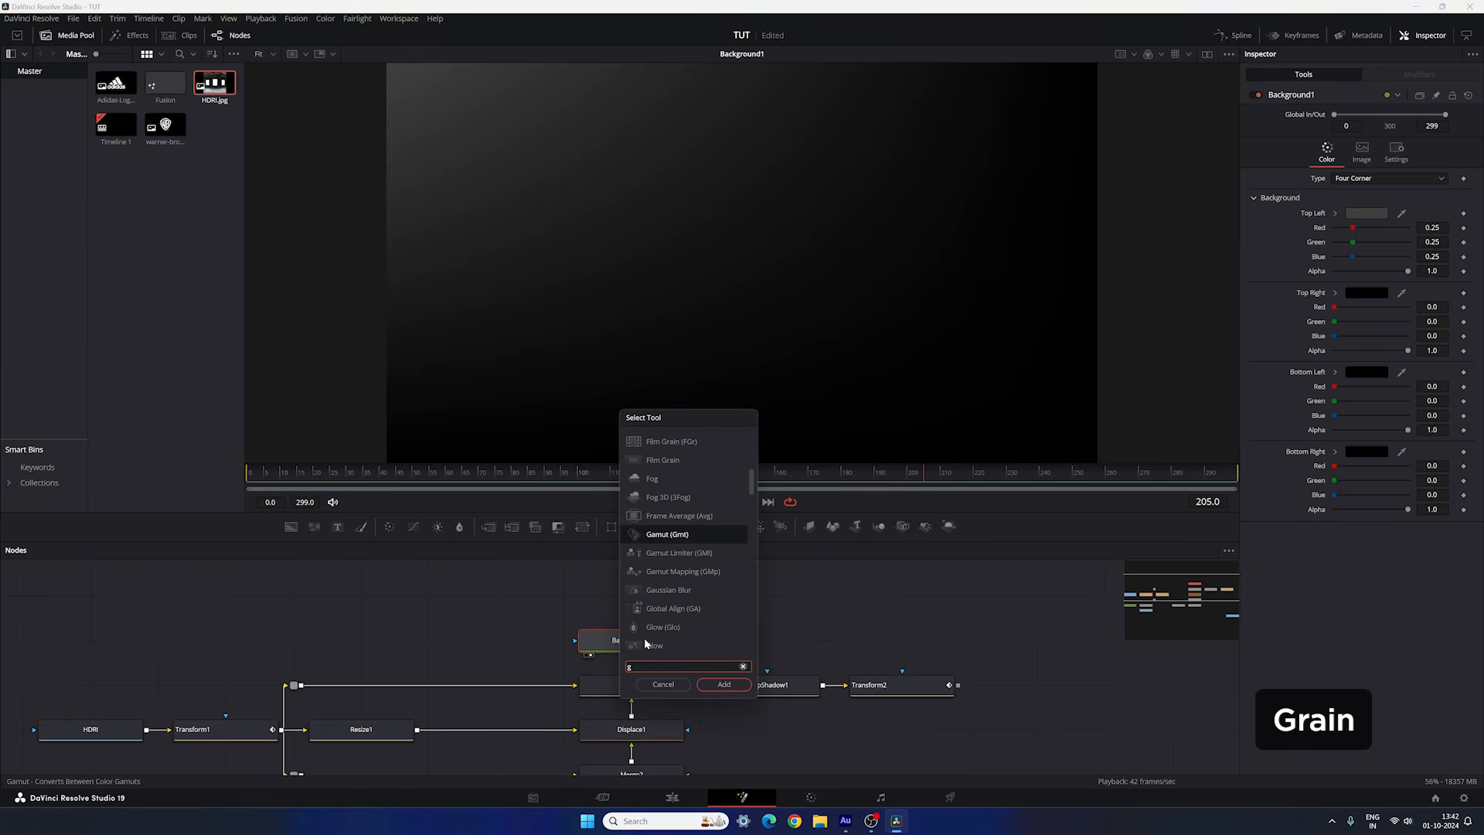
{"action": "type", "text": "ra"}
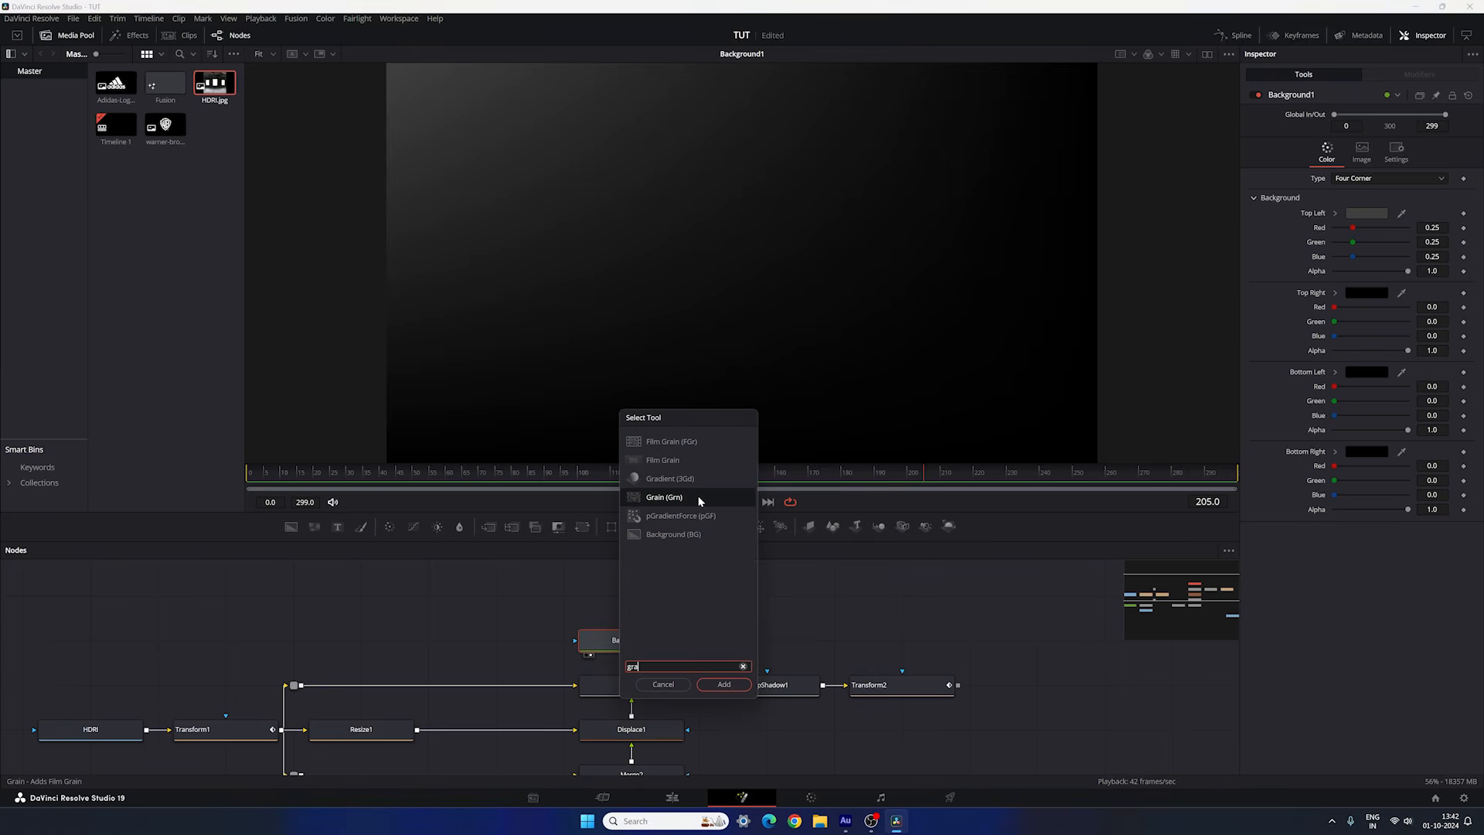
{"action": "left_click", "coordinate": [724, 685]}
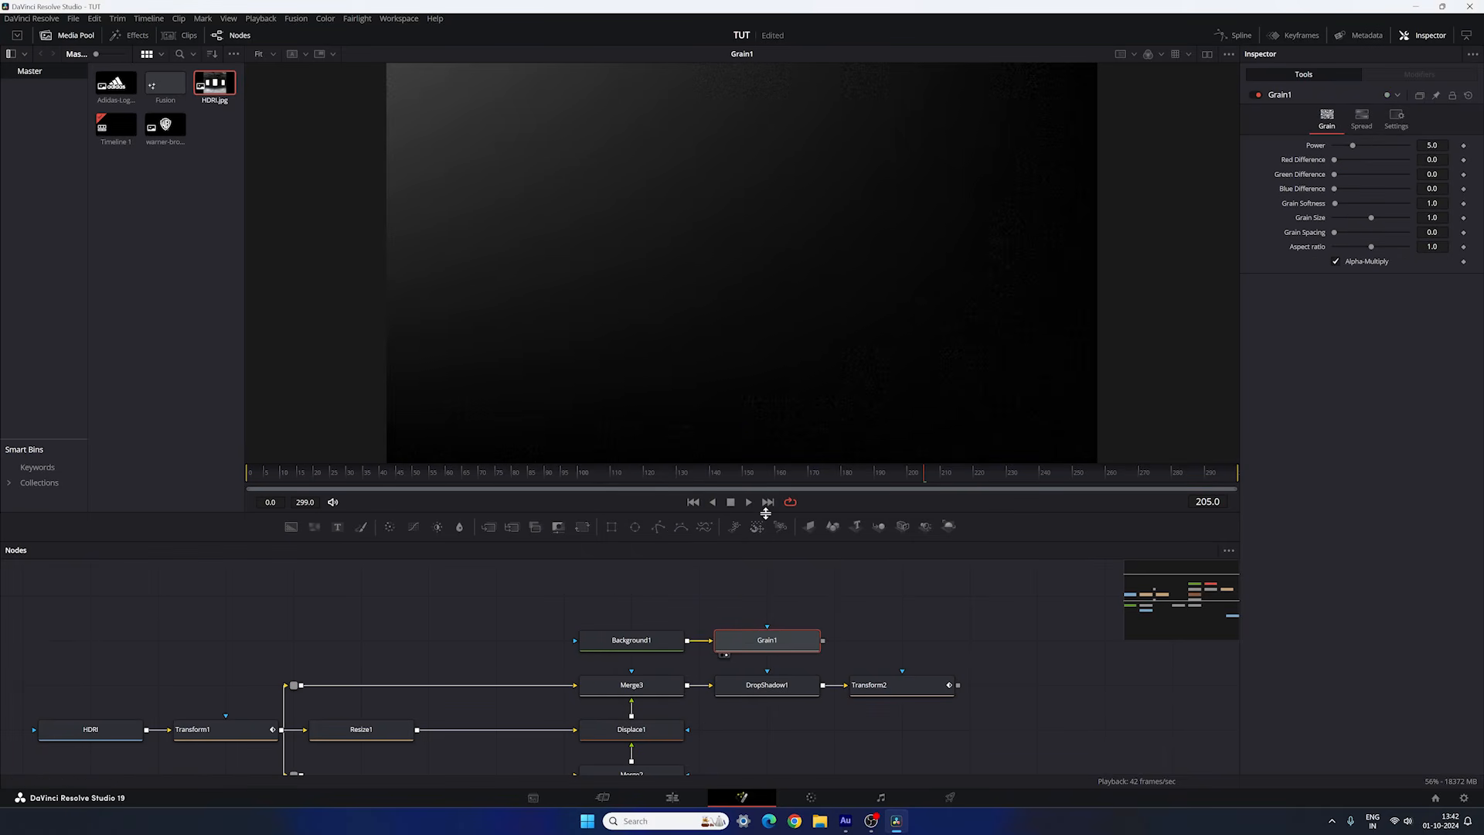
Set Grain1's Power to 0.5 and compare the background with the grain disabled and enabled.
{"action": "left_click", "coordinate": [1431, 146]}
{"action": "type", "text": "0.5"}
{"action": "key", "text": "Tab"}
{"action": "key", "text": "ctrl+p"}
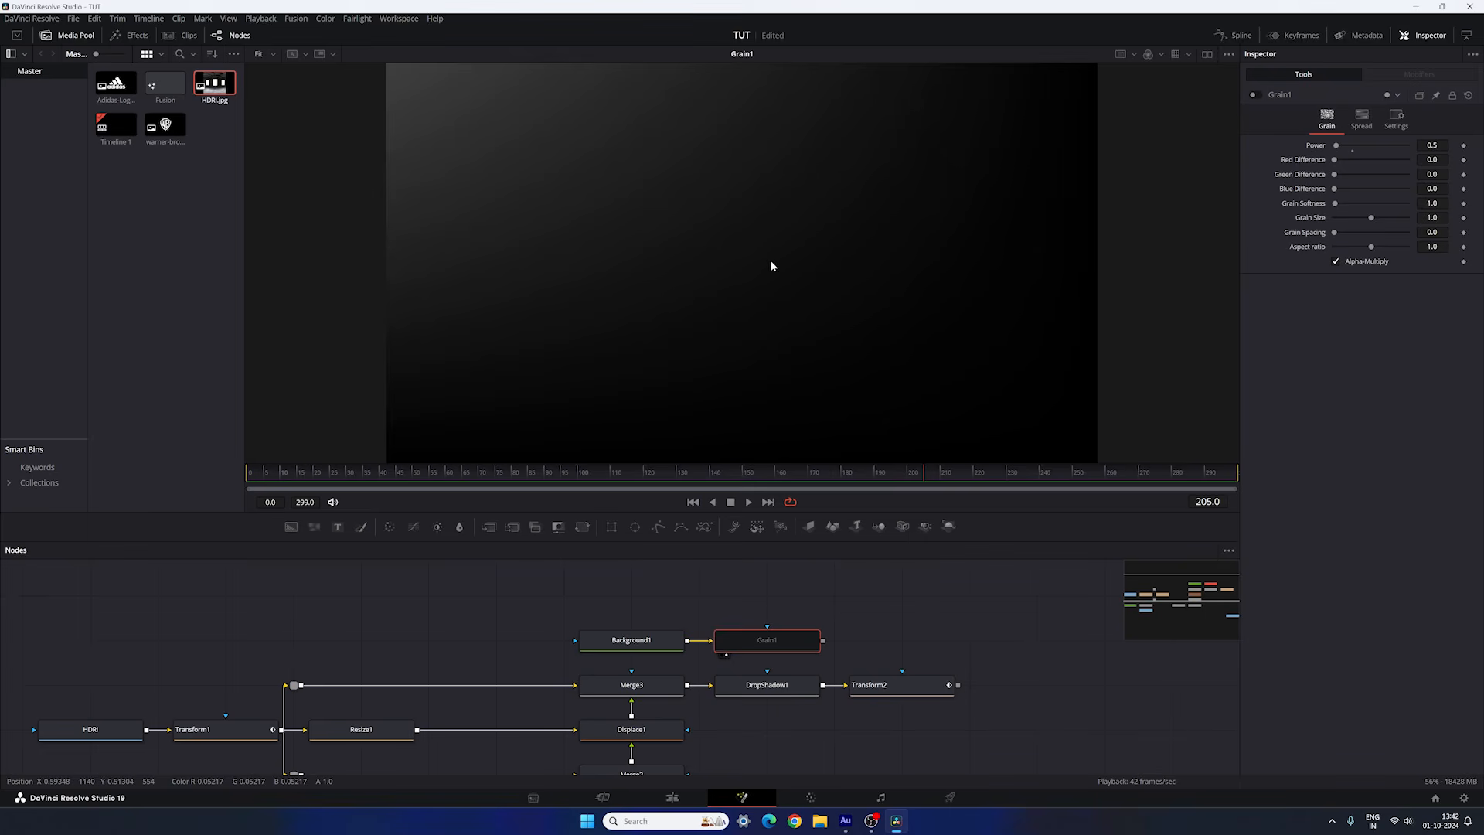
{"action": "left_click", "coordinate": [1255, 95]}
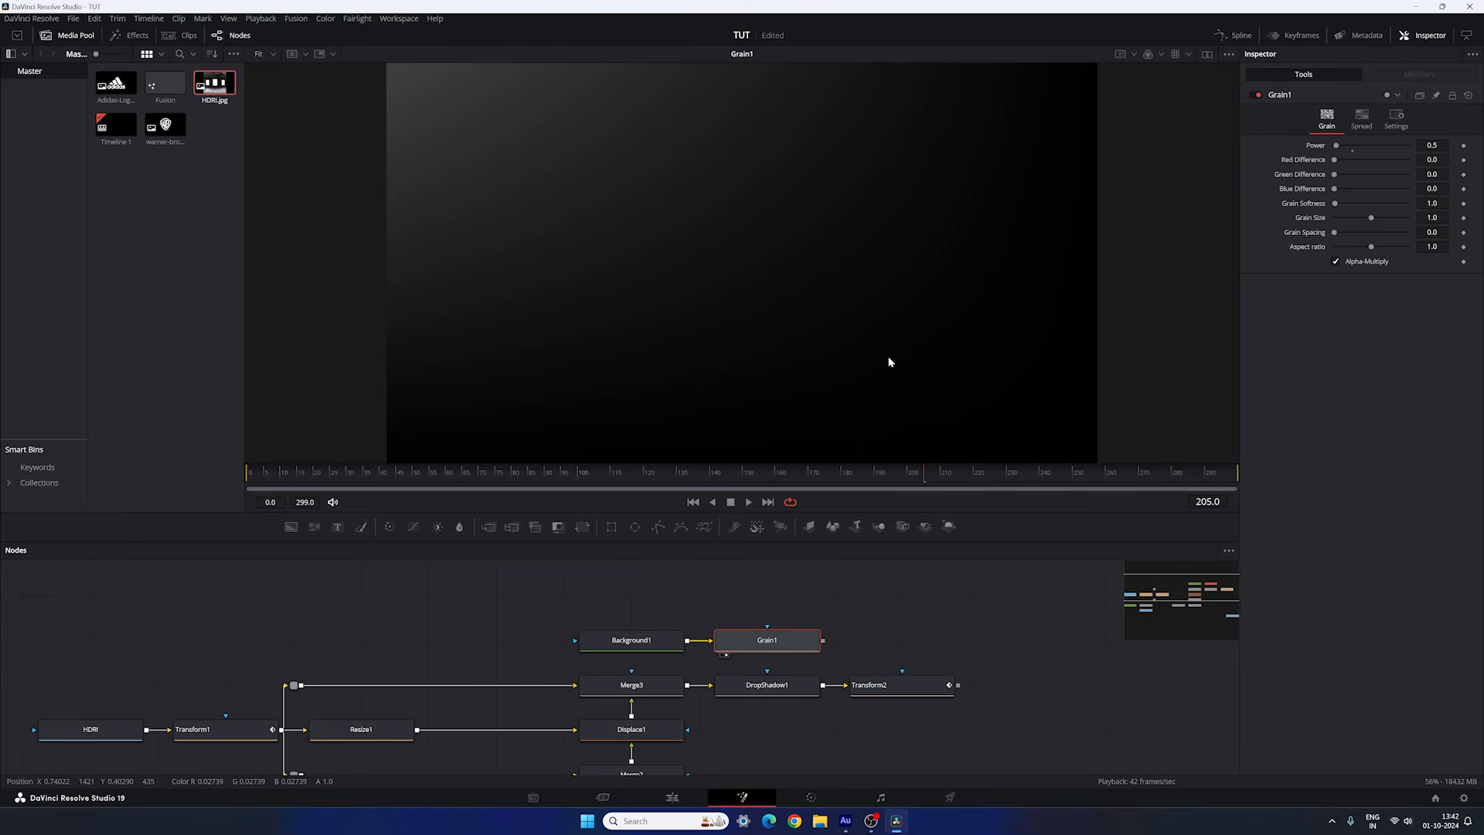
Move Background1 and Grain1 together so that Grain1 sits directly above Merge3.
{"action": "left_click_drag", "start_coordinate": [580, 597], "coordinate": [649, 638]}
{"action": "left_click", "coordinate": [702, 620]}
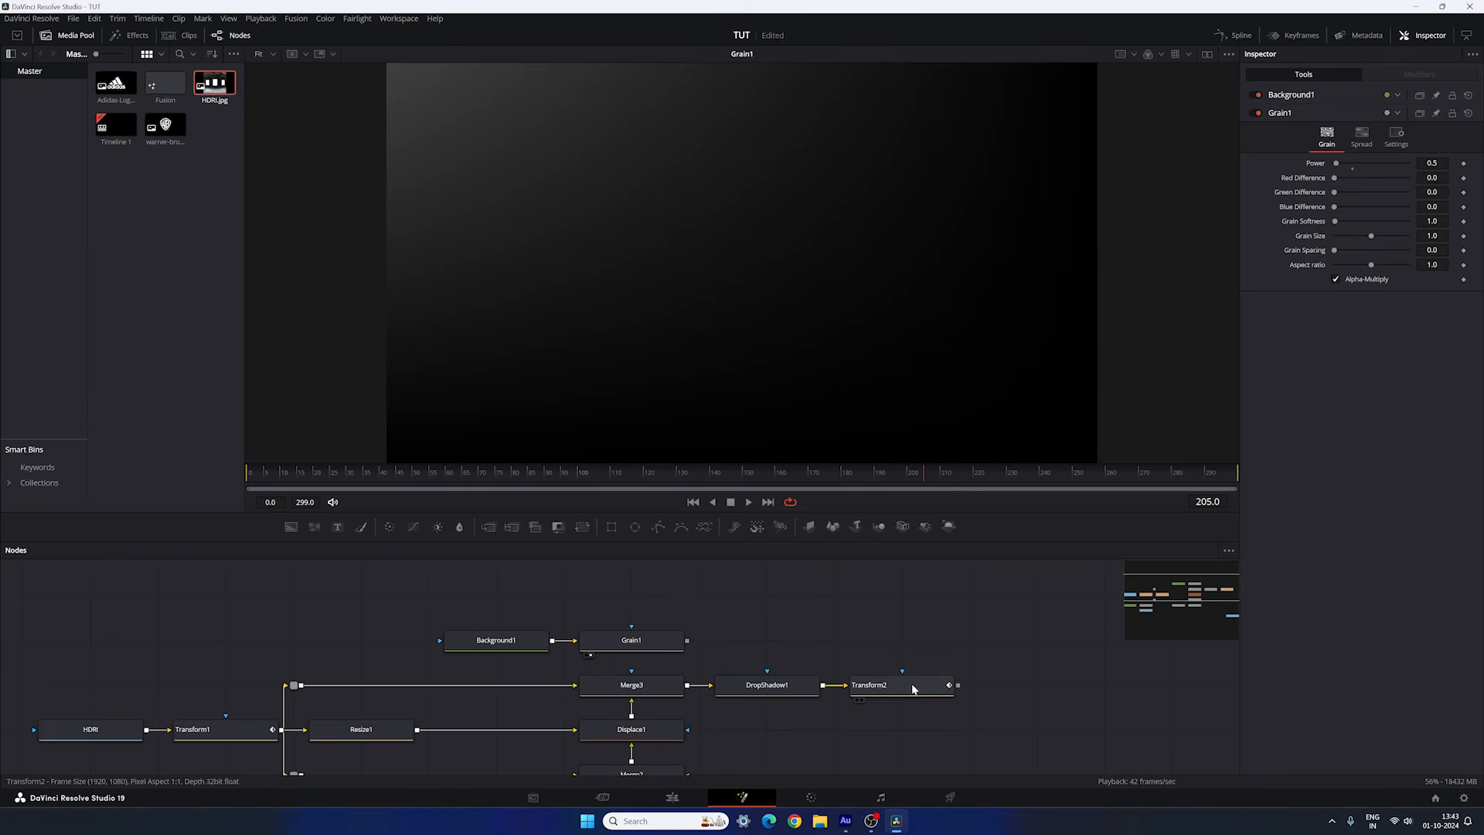
{"action": "left_click", "coordinate": [719, 581]}
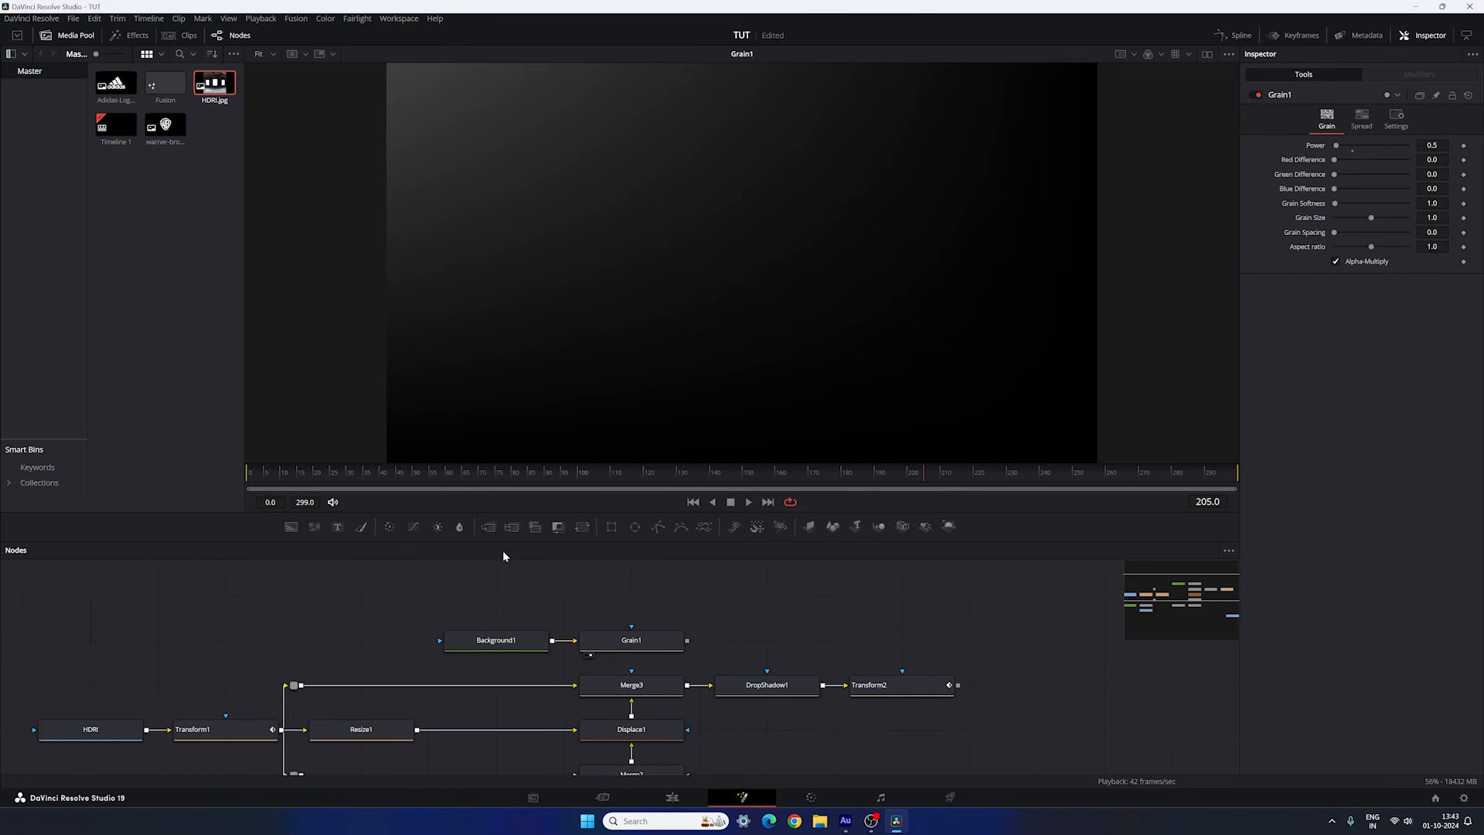
Add a Merge node with Grain1 as background and Transform2 as foreground, and view the result.
{"action": "left_click_drag", "start_coordinate": [488, 529], "coordinate": [687, 640]}
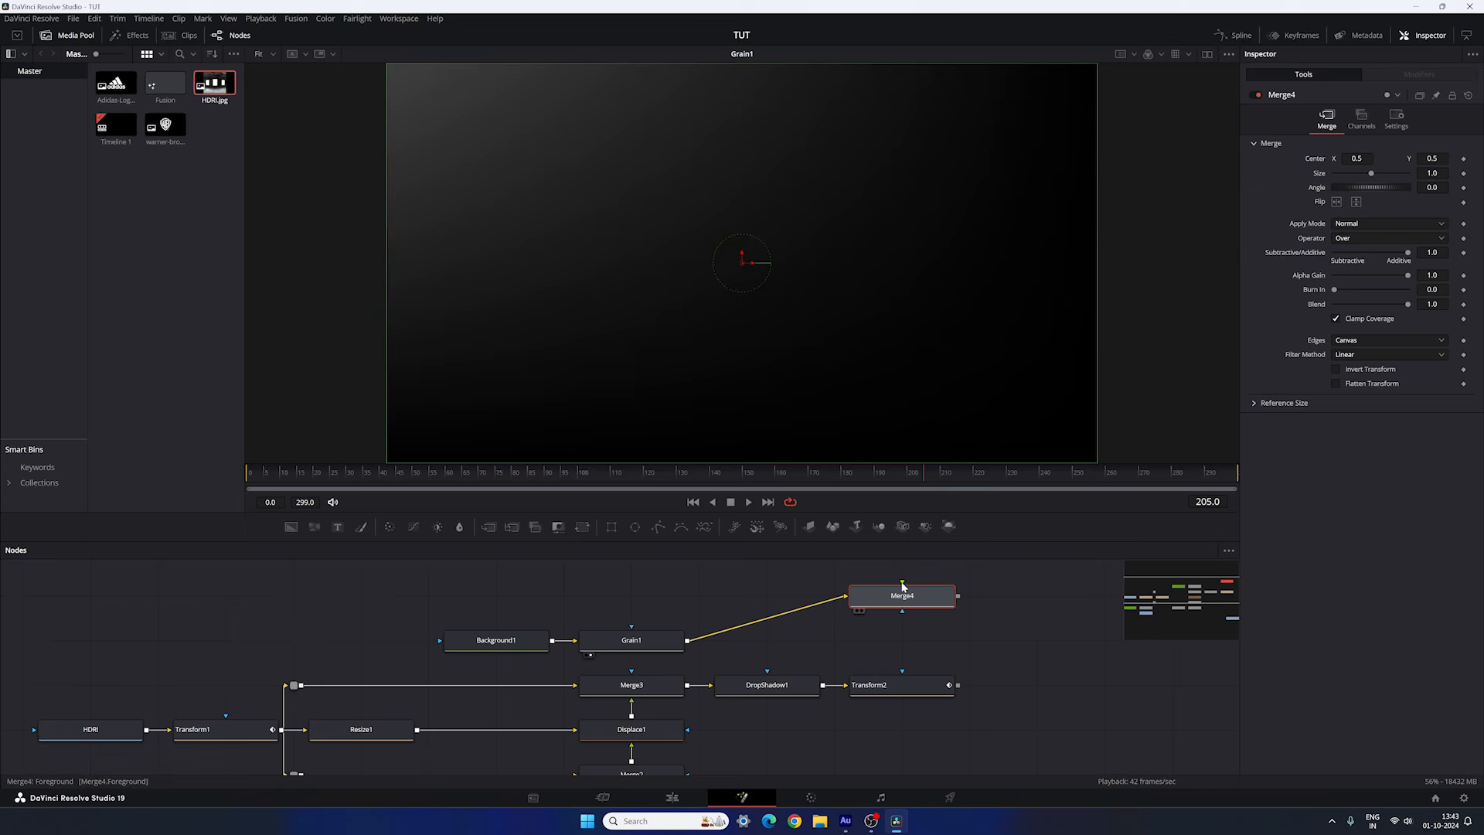
{"action": "left_click_drag", "start_coordinate": [902, 585], "coordinate": [903, 685]}
{"action": "key", "text": "2"}
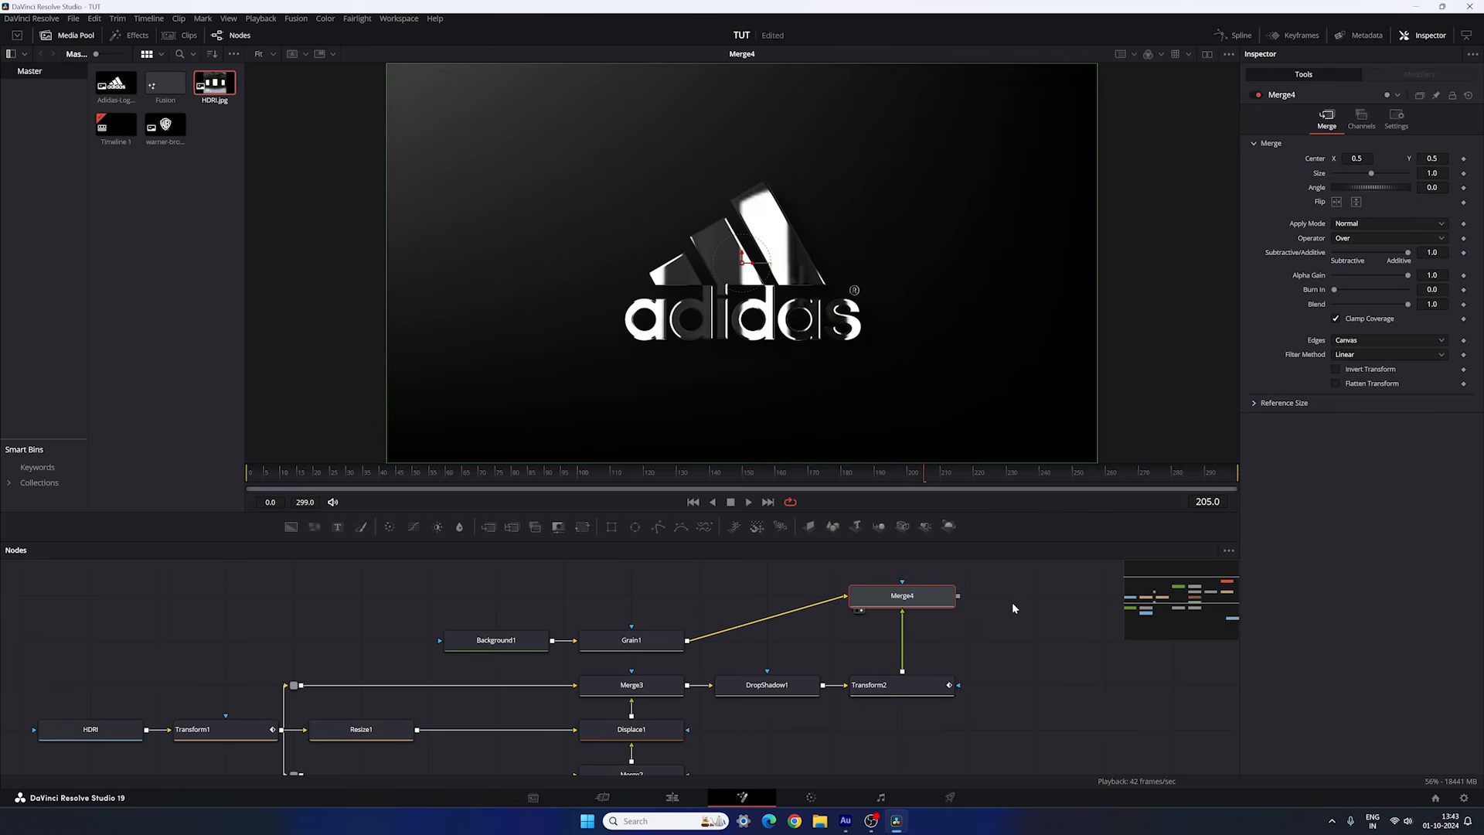
Align Merge4 in Grain1's row above Transform2, then connect it to MediaOut1 placed beside it.
{"action": "left_click", "coordinate": [1012, 601]}
{"action": "left_click_drag", "start_coordinate": [891, 599], "coordinate": [891, 644]}
{"action": "left_click_drag", "start_coordinate": [979, 608], "coordinate": [755, 594]}
{"action": "left_click_drag", "start_coordinate": [770, 703], "coordinate": [796, 553]}
{"action": "left_click_drag", "start_coordinate": [755, 736], "coordinate": [847, 566]}
{"action": "left_click_drag", "start_coordinate": [868, 619], "coordinate": [868, 748]}
{"action": "left_click_drag", "start_coordinate": [820, 702], "coordinate": [943, 657]}
{"action": "left_click", "coordinate": [669, 575]}
{"action": "left_click_drag", "start_coordinate": [670, 575], "coordinate": [676, 588]}
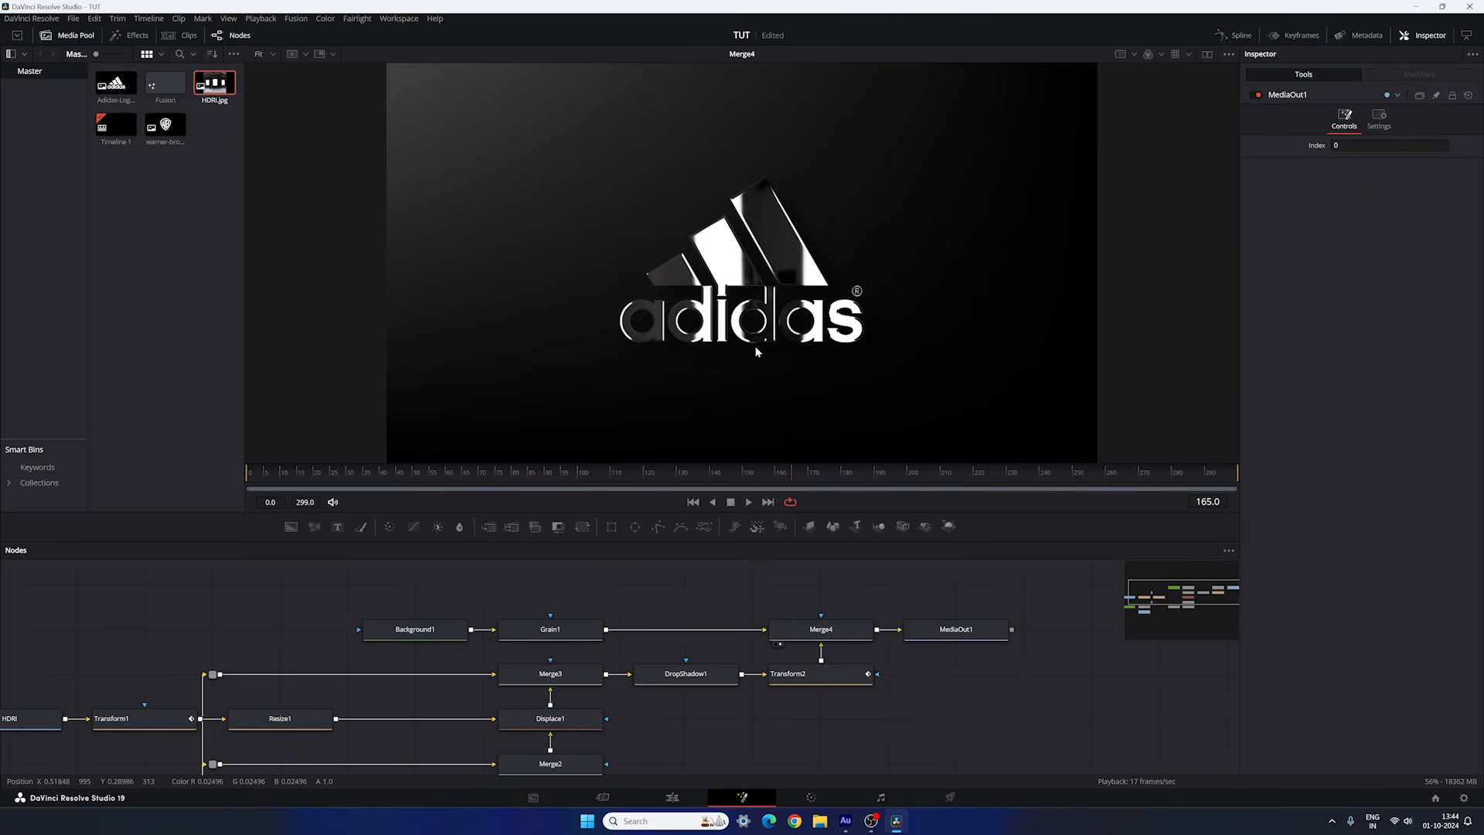
Import the Particles video from the Assets folder into the media pool.
{"action": "right_click", "coordinate": [141, 196]}
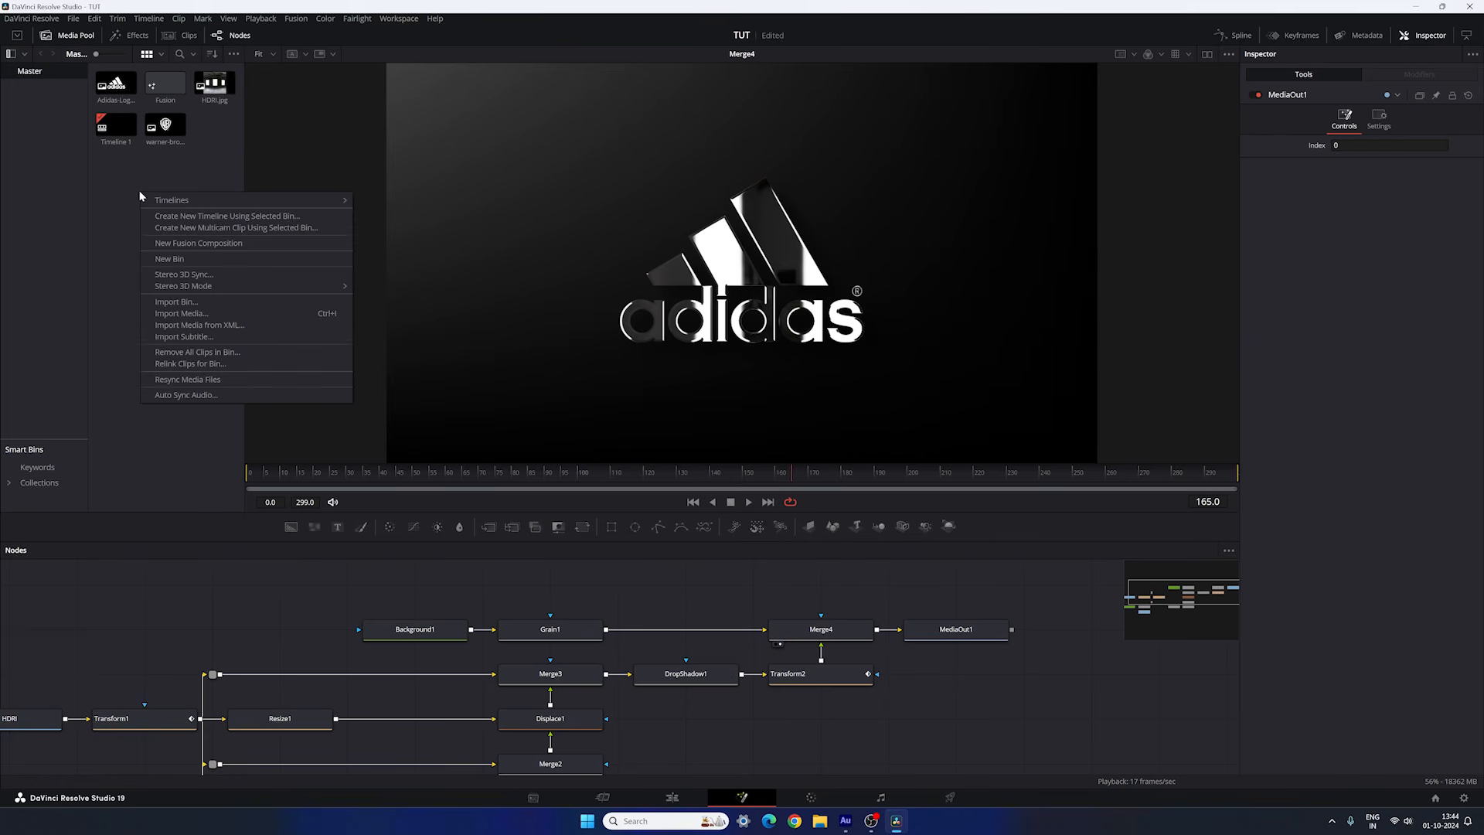
{"action": "left_click", "coordinate": [207, 315]}
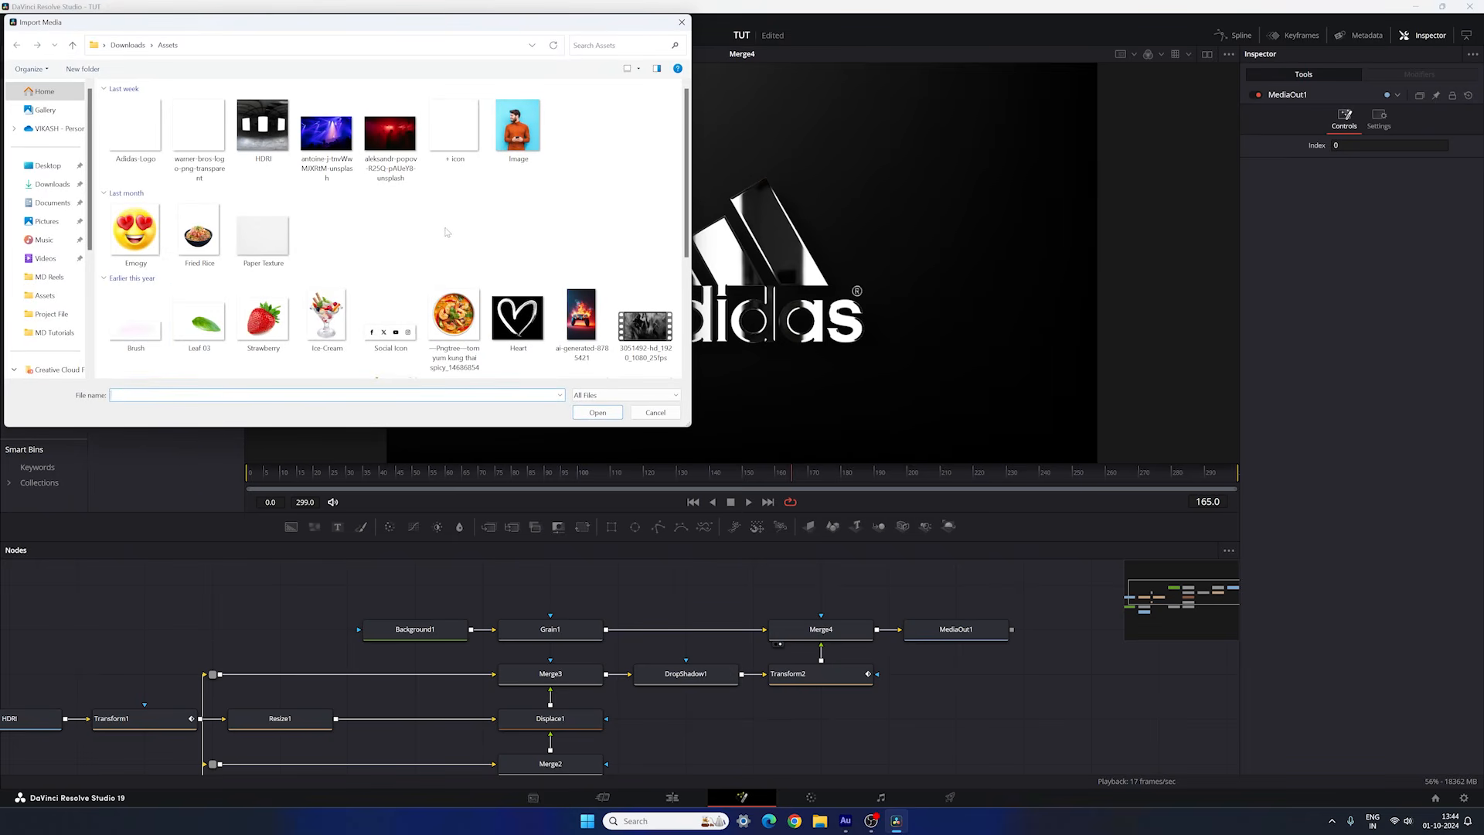
{"action": "scroll", "coordinate": [413, 232], "scroll_direction": "down", "scroll_amount": 3}
{"action": "left_click", "coordinate": [143, 351]}
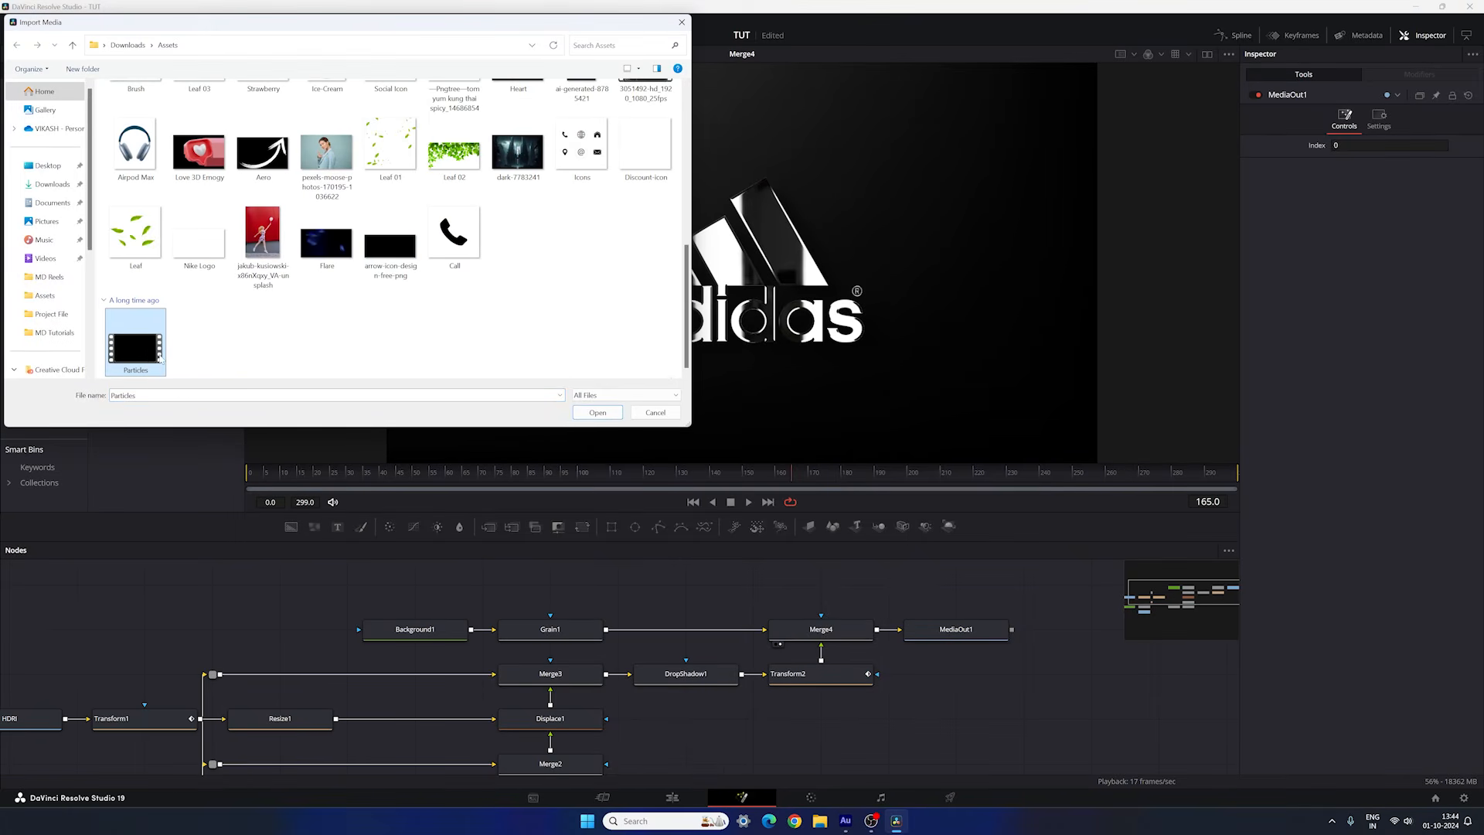
{"action": "left_click", "coordinate": [603, 414]}
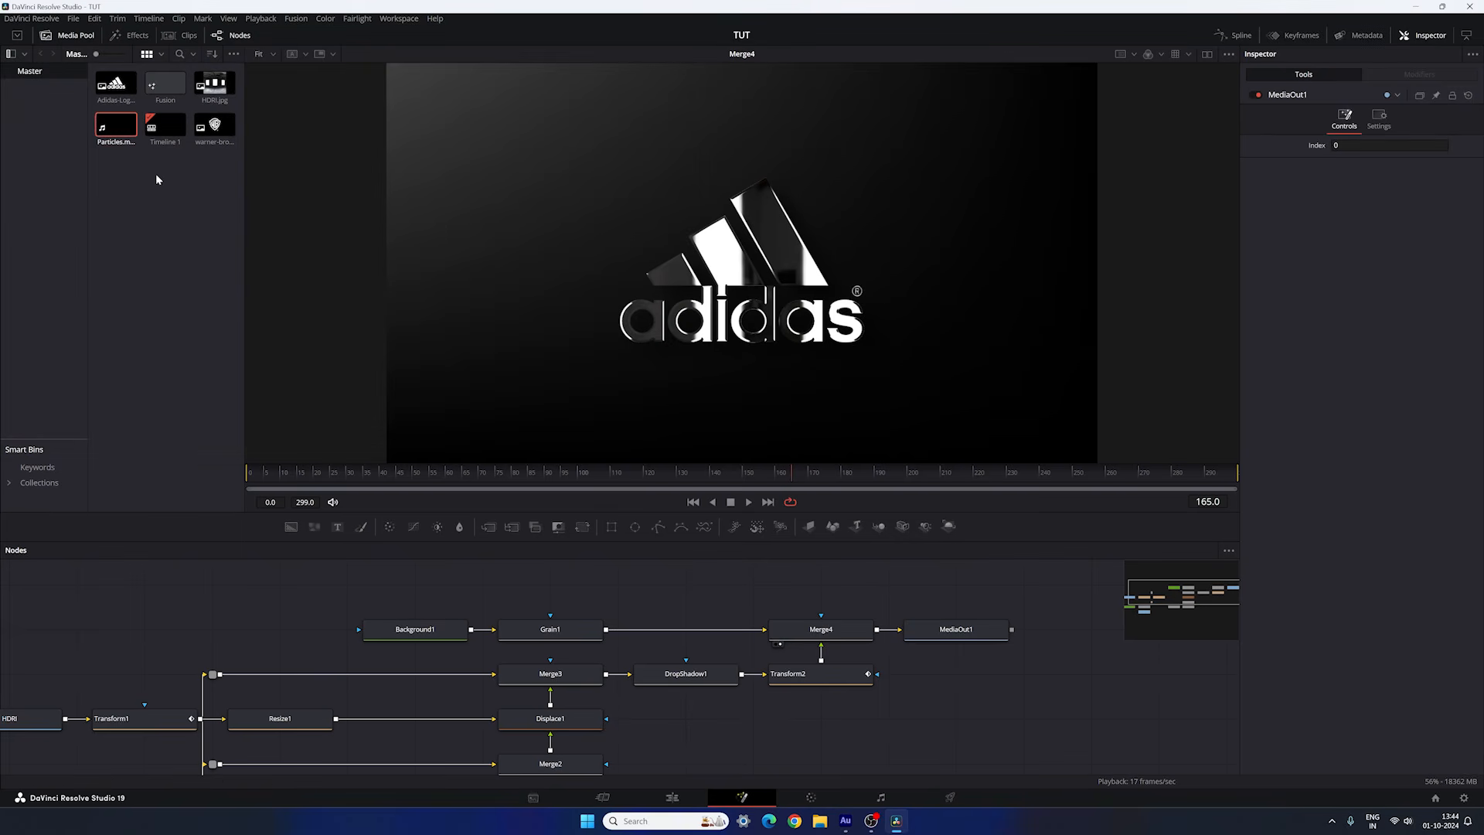
Add the Particles.mp4 clip to the node graph above Grain1 and rename its node to Particles.
{"action": "left_click_drag", "start_coordinate": [115, 133], "coordinate": [580, 606]}
{"action": "right_click", "coordinate": [578, 605]}
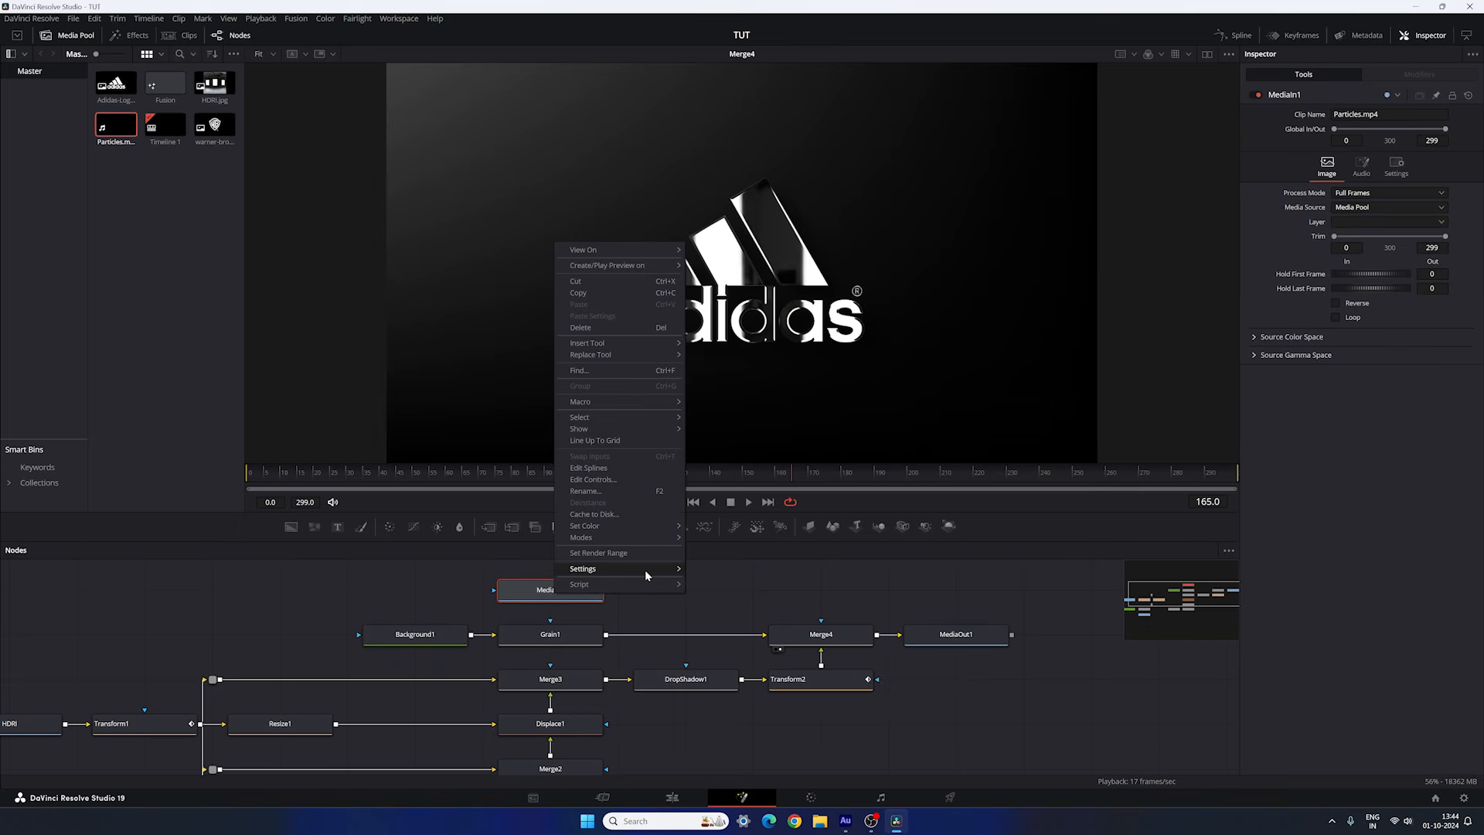
{"action": "left_click", "coordinate": [595, 537]}
{"action": "type", "text": "Particles"}
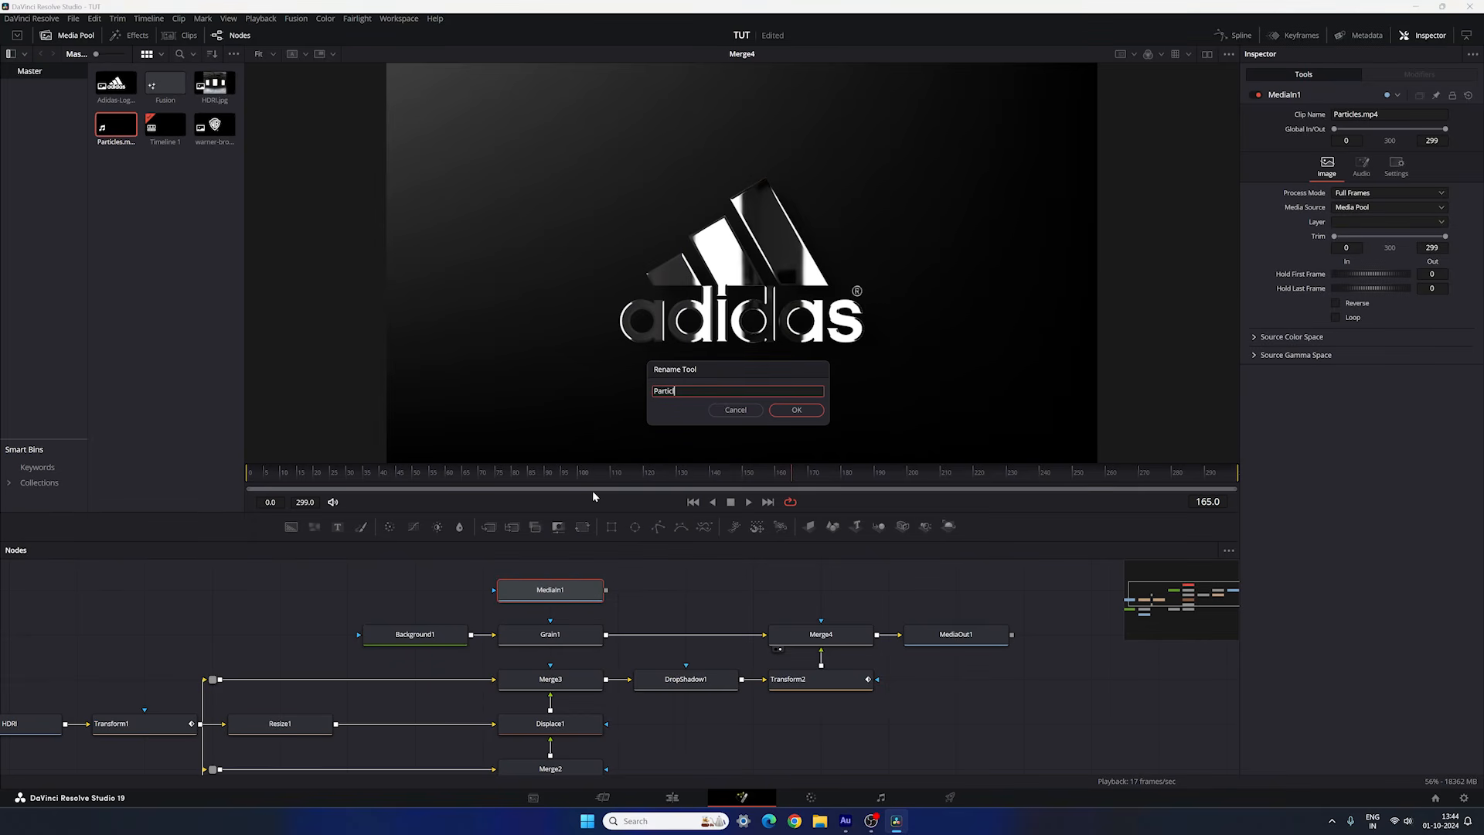
{"action": "left_click", "coordinate": [790, 417]}
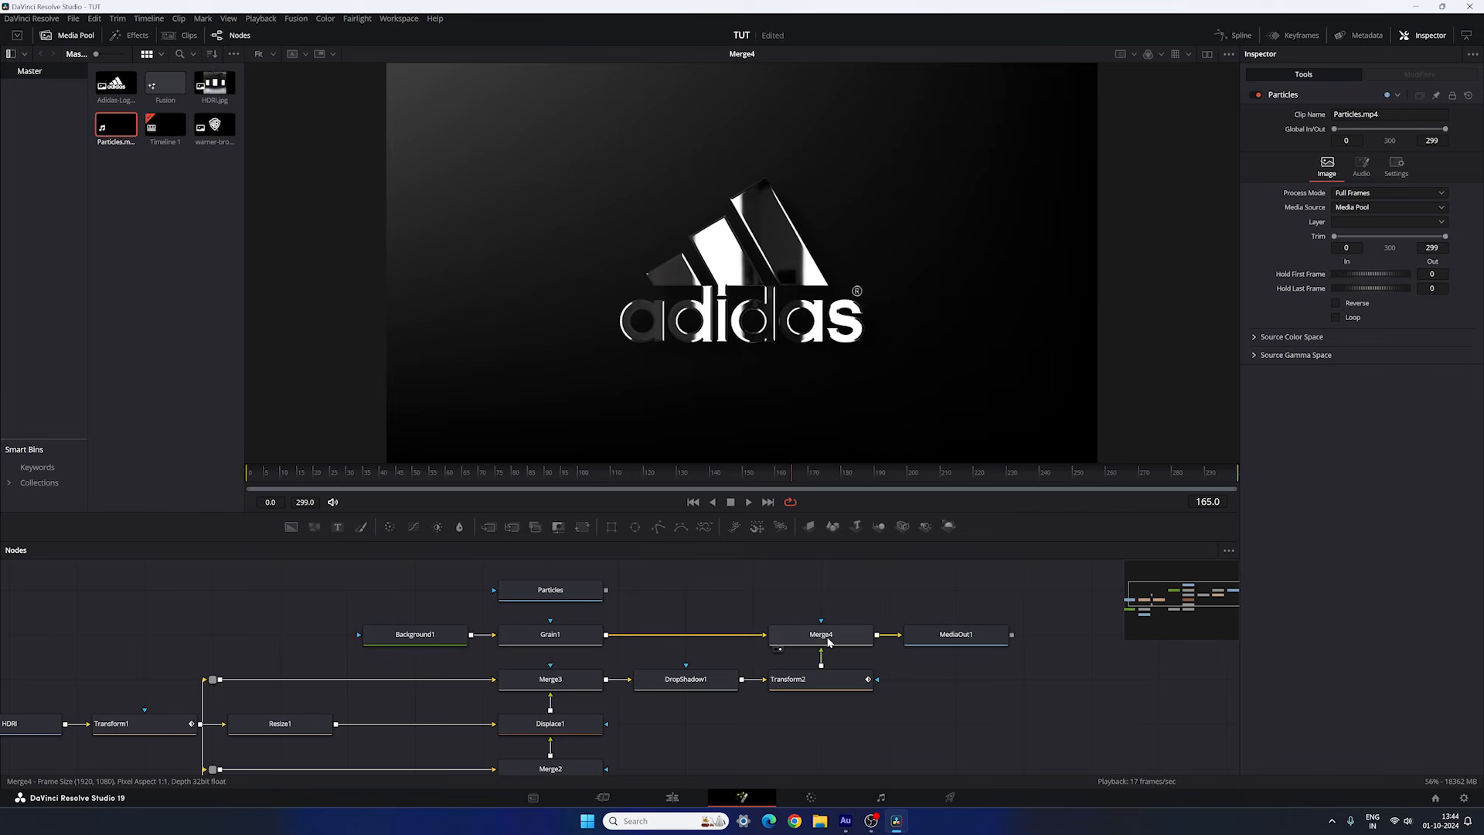
Detach MediaOut1 from Merge4, add a Merge node above Merge4 combining Particles as foreground over Merge4, and view it.
{"action": "mouse_move", "coordinate": [911, 638]}
{"action": "left_mouse_down"}
{"action": "mouse_move", "coordinate": [965, 653]}
{"action": "mouse_move", "coordinate": [920, 591]}
{"action": "mouse_move", "coordinate": [902, 635]}
{"action": "left_mouse_up"}
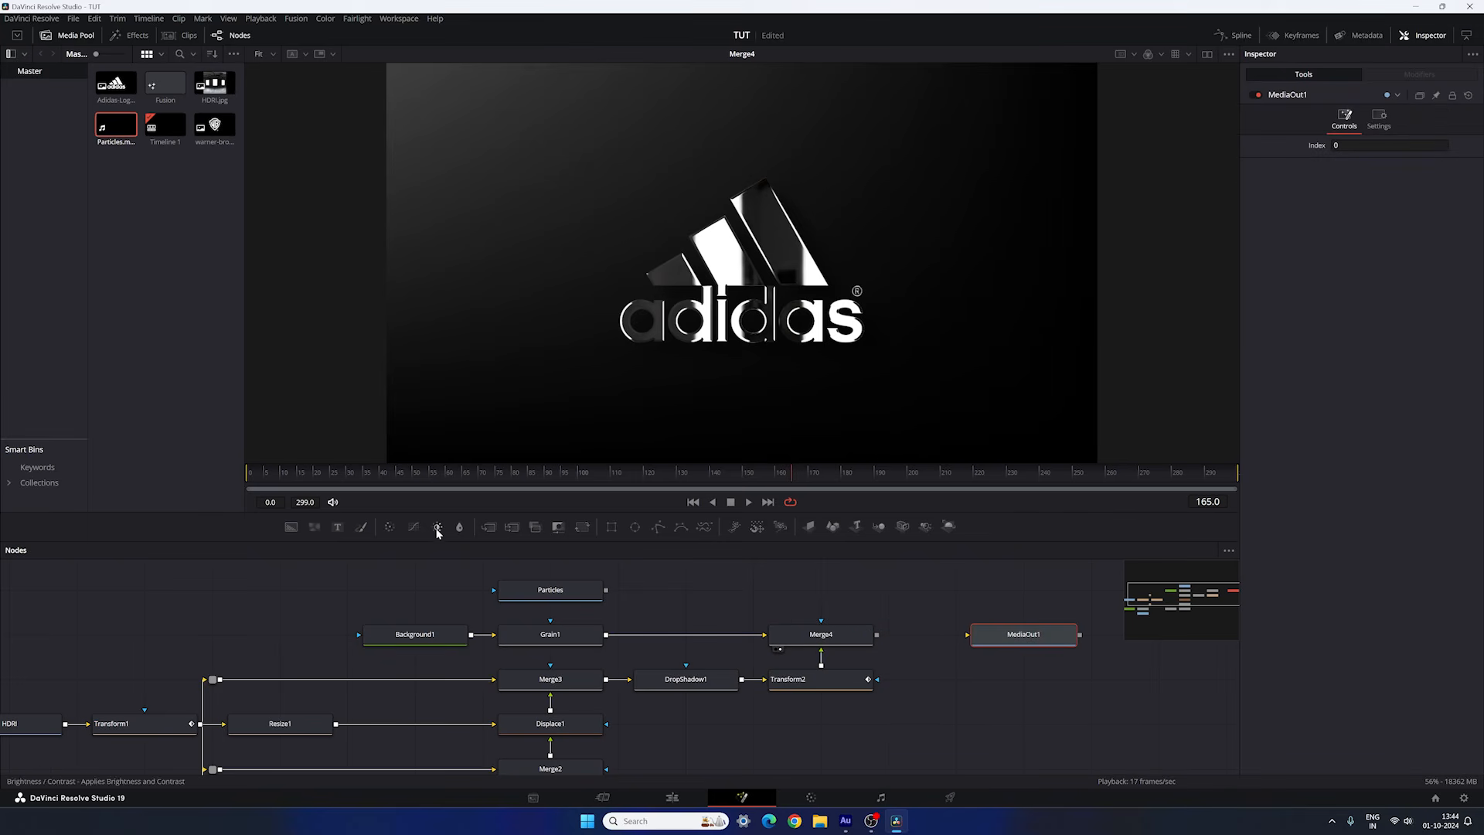
{"action": "left_click_drag", "start_coordinate": [488, 526], "coordinate": [833, 638]}
{"action": "left_click_drag", "start_coordinate": [765, 592], "coordinate": [578, 593]}
{"action": "key", "text": "1"}
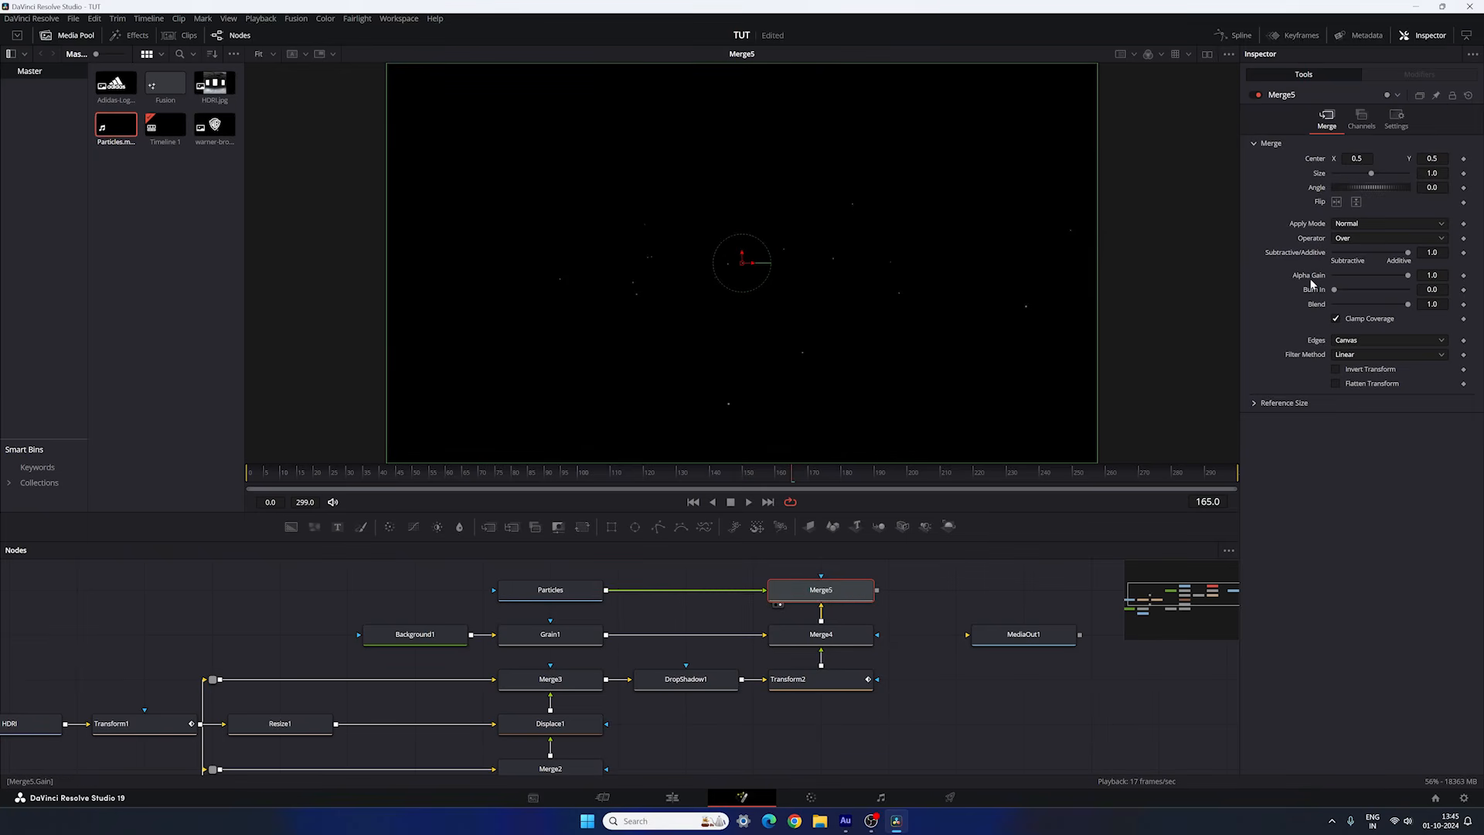
Set Merge5's apply mode to Screen and connect its output to MediaOut1, placed beside it.
{"action": "left_click", "coordinate": [1391, 222]}
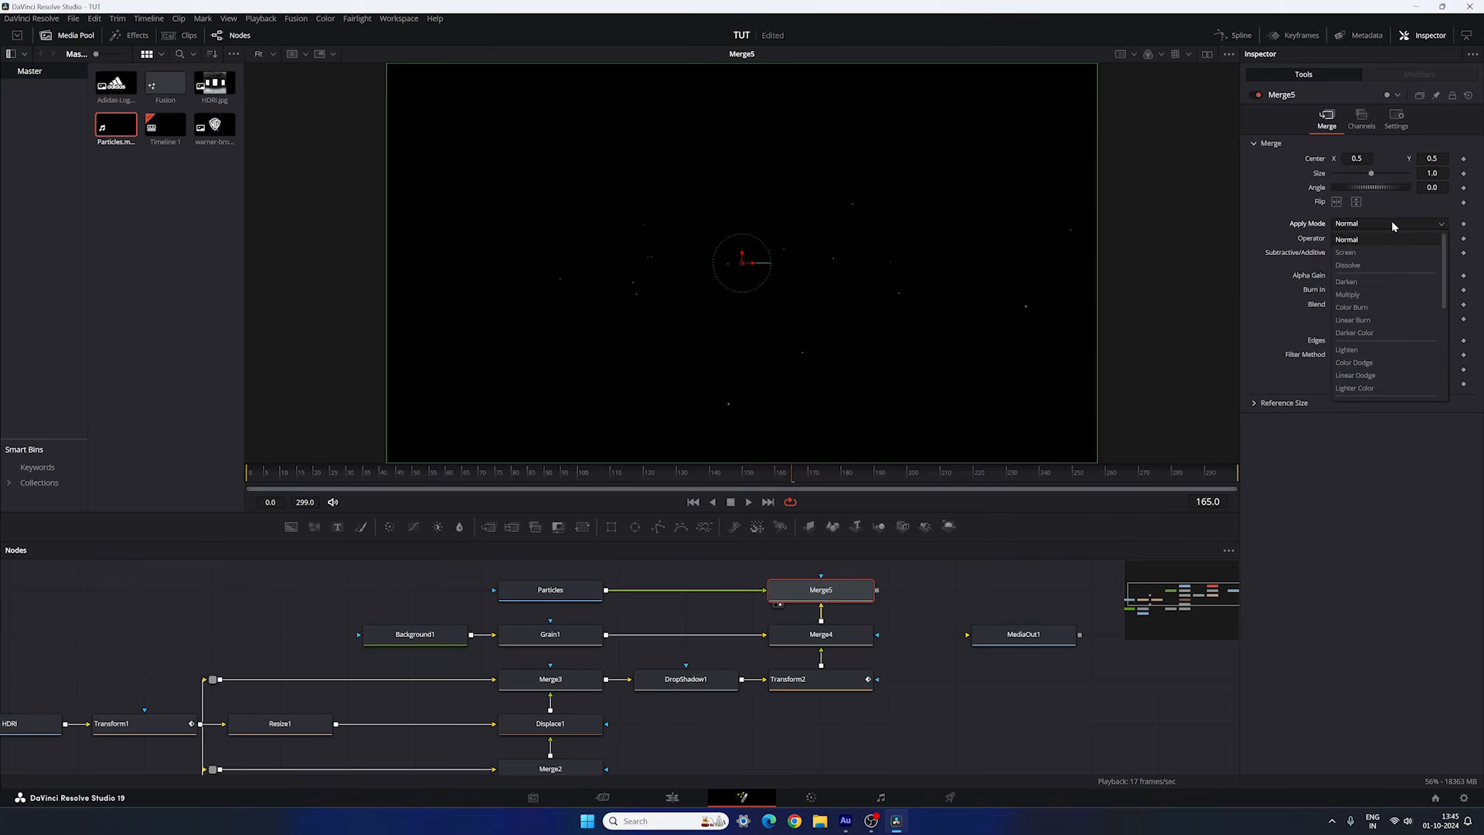
{"action": "left_click", "coordinate": [1374, 252]}
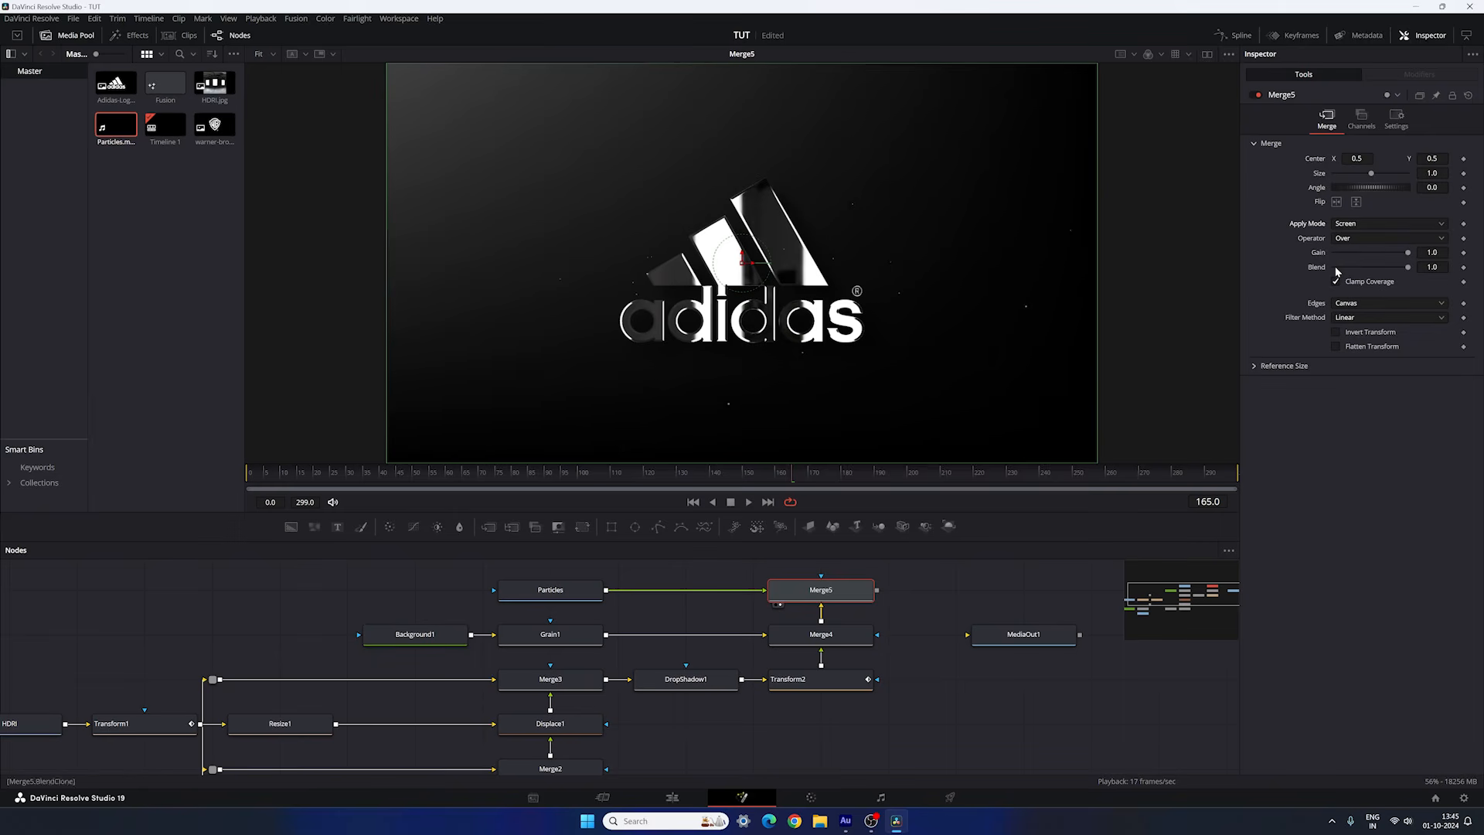
{"action": "left_click_drag", "start_coordinate": [745, 484], "coordinate": [1133, 479]}
{"action": "left_click_drag", "start_coordinate": [1023, 633], "coordinate": [952, 594]}
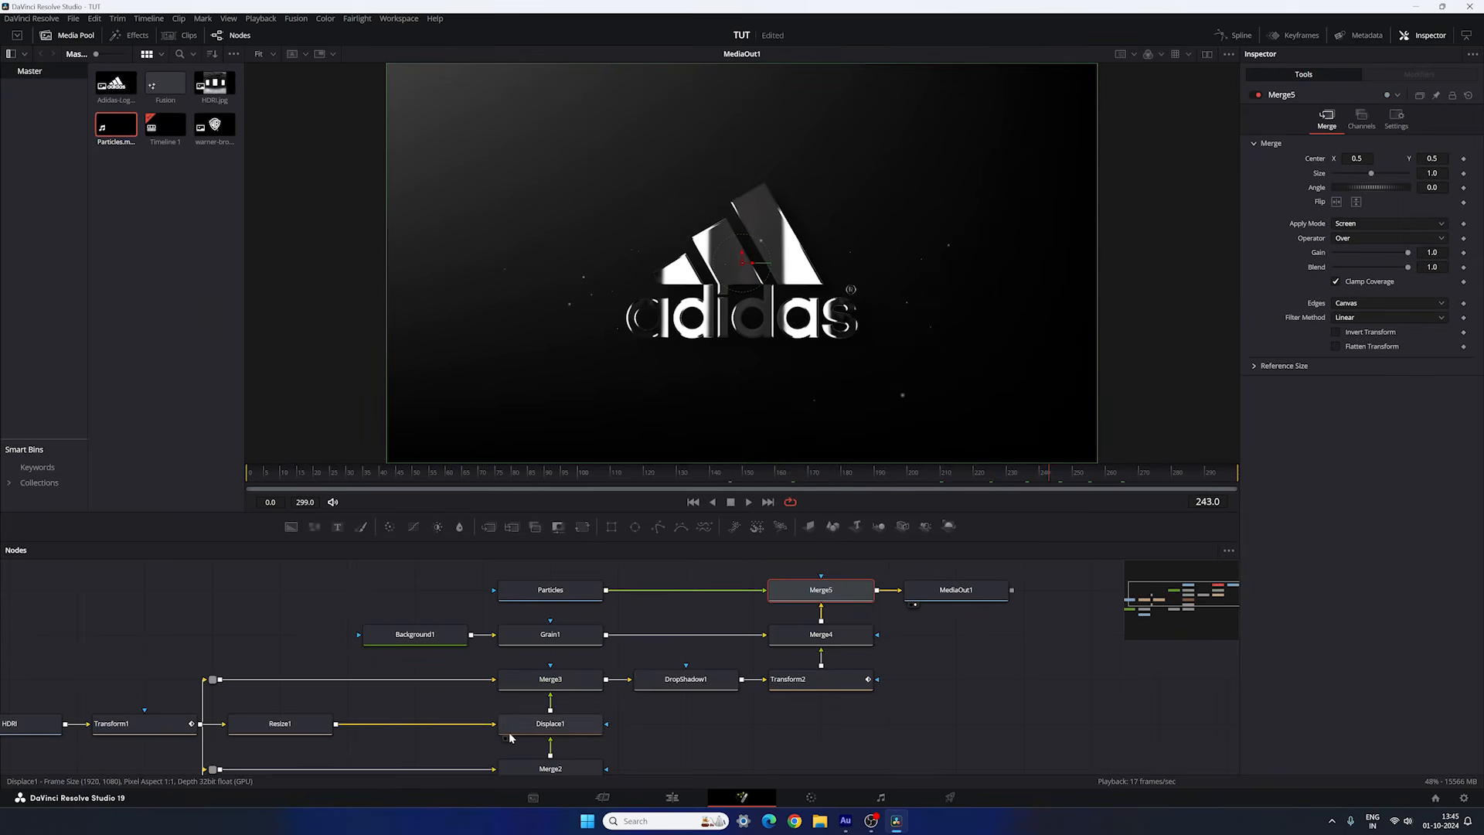
Animate Merge1's Blend so the logo fades in from fully transparent at frame 0 to 1.0 at frame 60.
{"action": "left_click_drag", "start_coordinate": [494, 736], "coordinate": [785, 670]}
{"action": "left_click_drag", "start_coordinate": [543, 719], "coordinate": [608, 611]}
{"action": "left_click", "coordinate": [517, 645]}
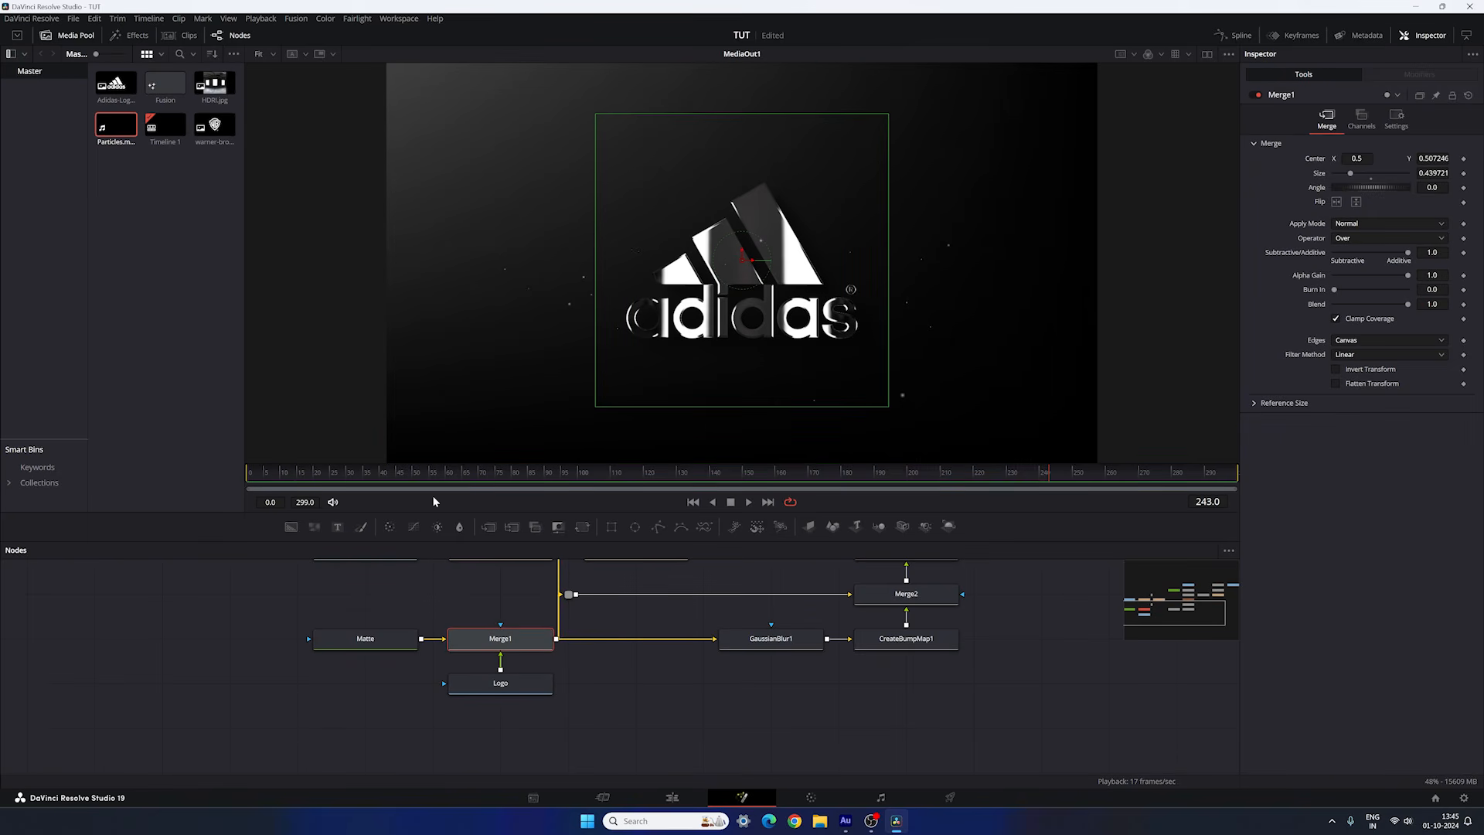
{"action": "left_click_drag", "start_coordinate": [443, 478], "coordinate": [446, 476]}
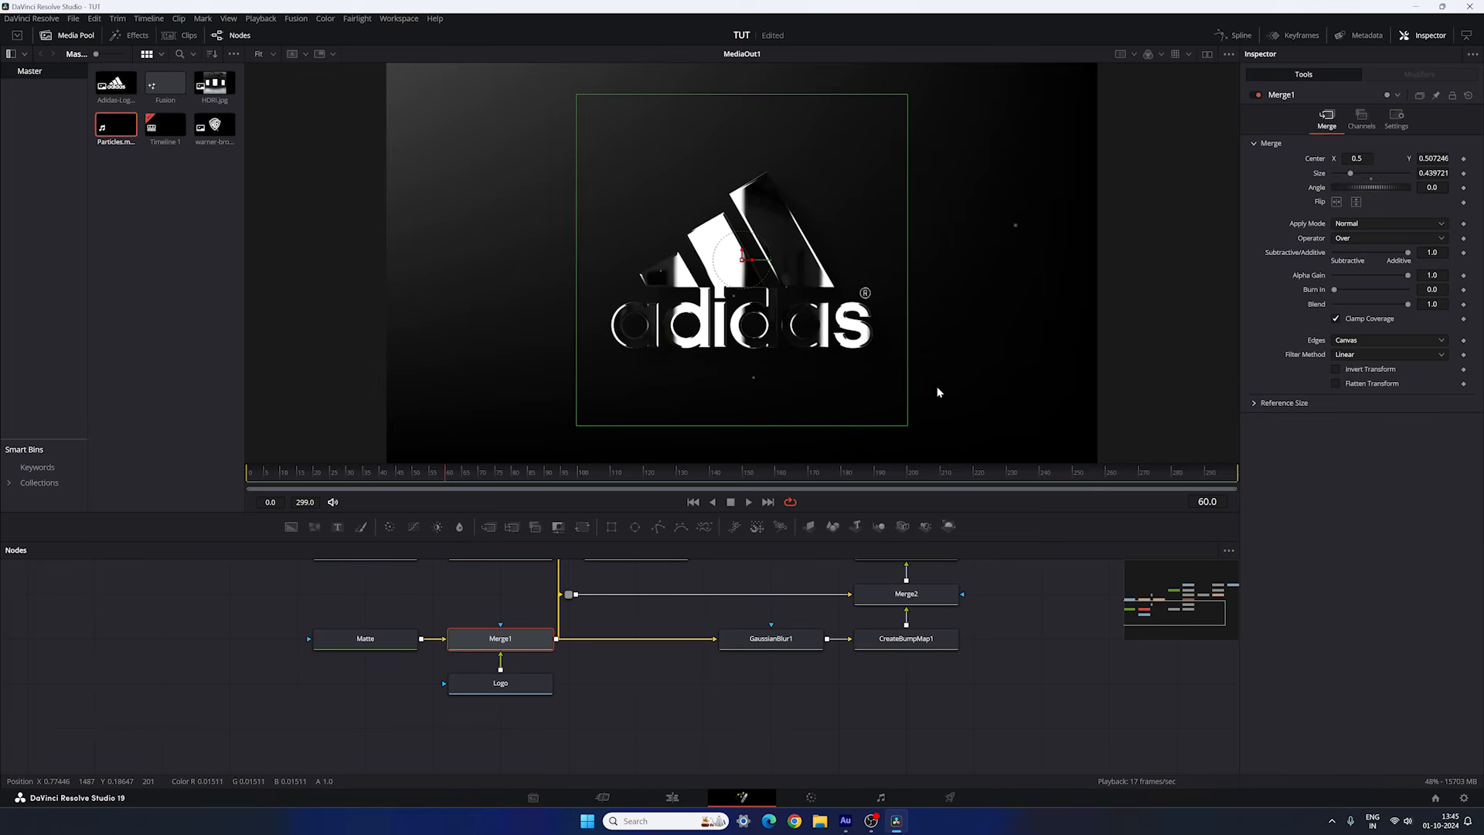
{"action": "mouse_move", "coordinate": [1406, 305]}
{"action": "left_mouse_down"}
{"action": "mouse_move", "coordinate": [1392, 309]}
{"action": "mouse_move", "coordinate": [1411, 308]}
{"action": "left_mouse_up"}
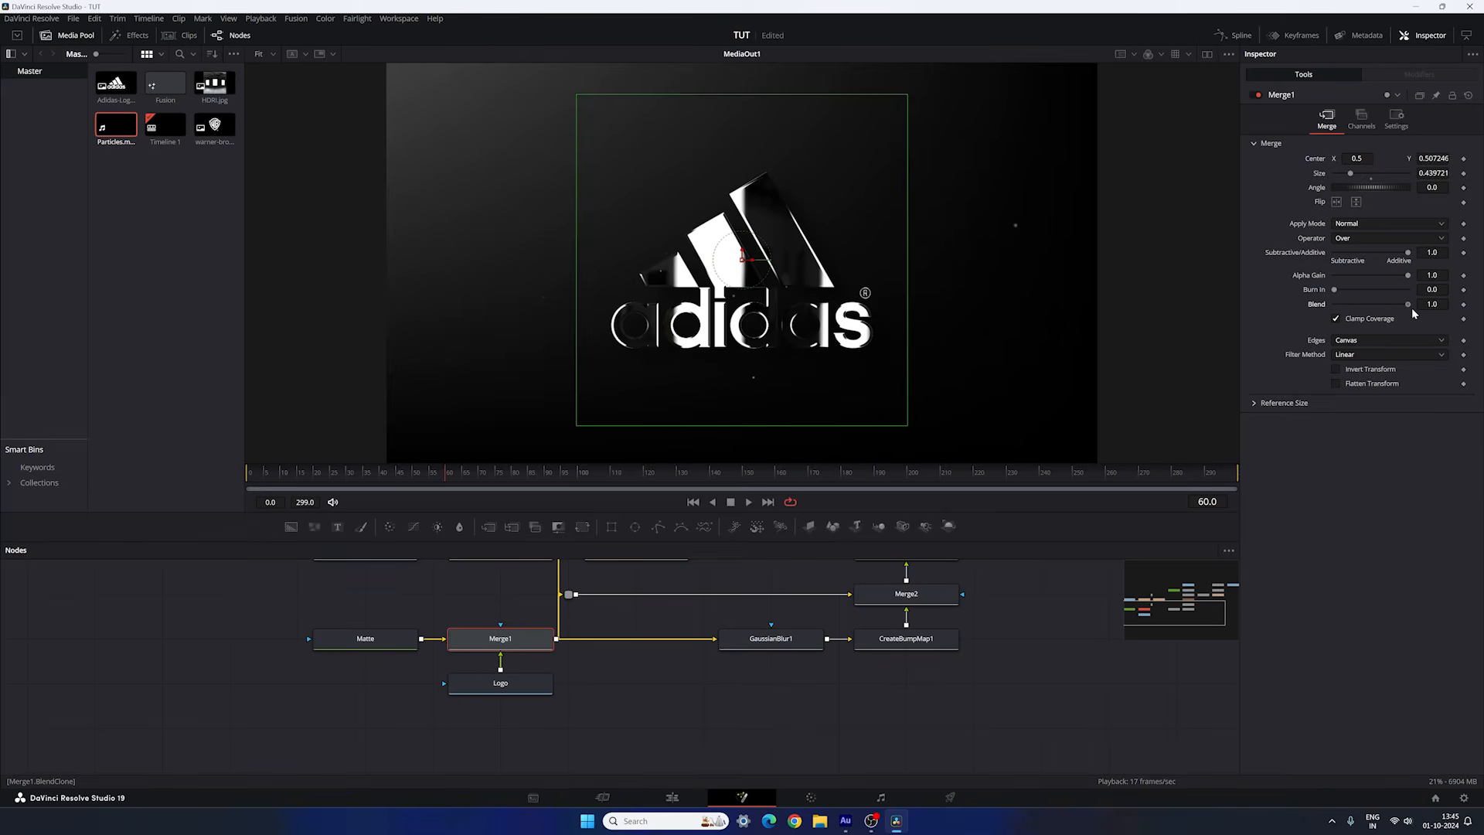
{"action": "right_click", "coordinate": [1323, 306]}
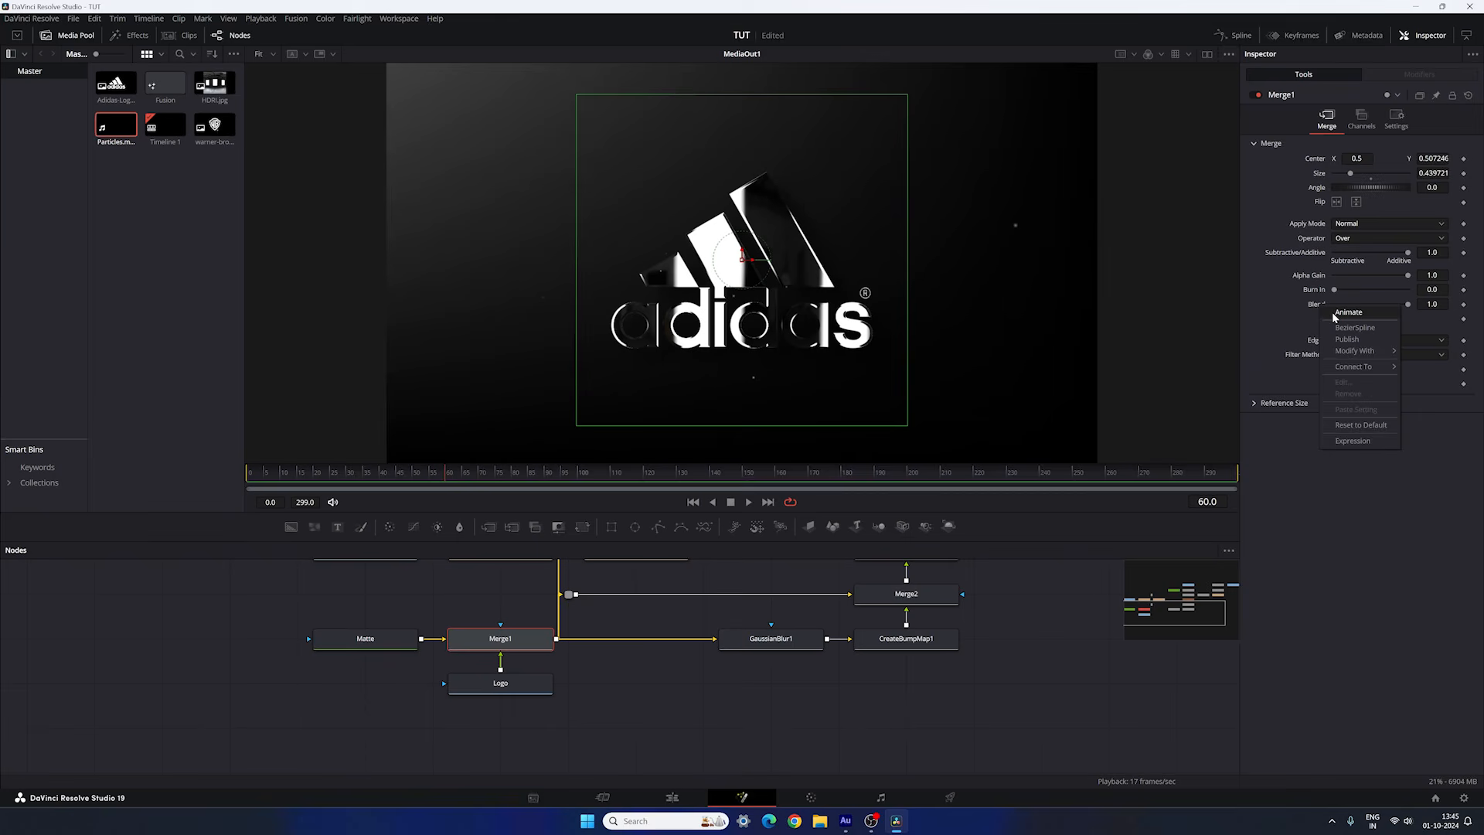
{"action": "left_click", "coordinate": [1334, 312]}
{"action": "left_click_drag", "start_coordinate": [390, 478], "coordinate": [238, 474]}
{"action": "left_click_drag", "start_coordinate": [1407, 304], "coordinate": [1176, 367]}
Keyframe the Red, Green and Blue values of Background1's top-left colour at frame 90, keeping each at 0.25.
{"action": "left_click_drag", "start_coordinate": [699, 583], "coordinate": [676, 706]}
{"action": "left_click_drag", "start_coordinate": [748, 585], "coordinate": [693, 603]}
{"action": "left_click", "coordinate": [693, 603]}
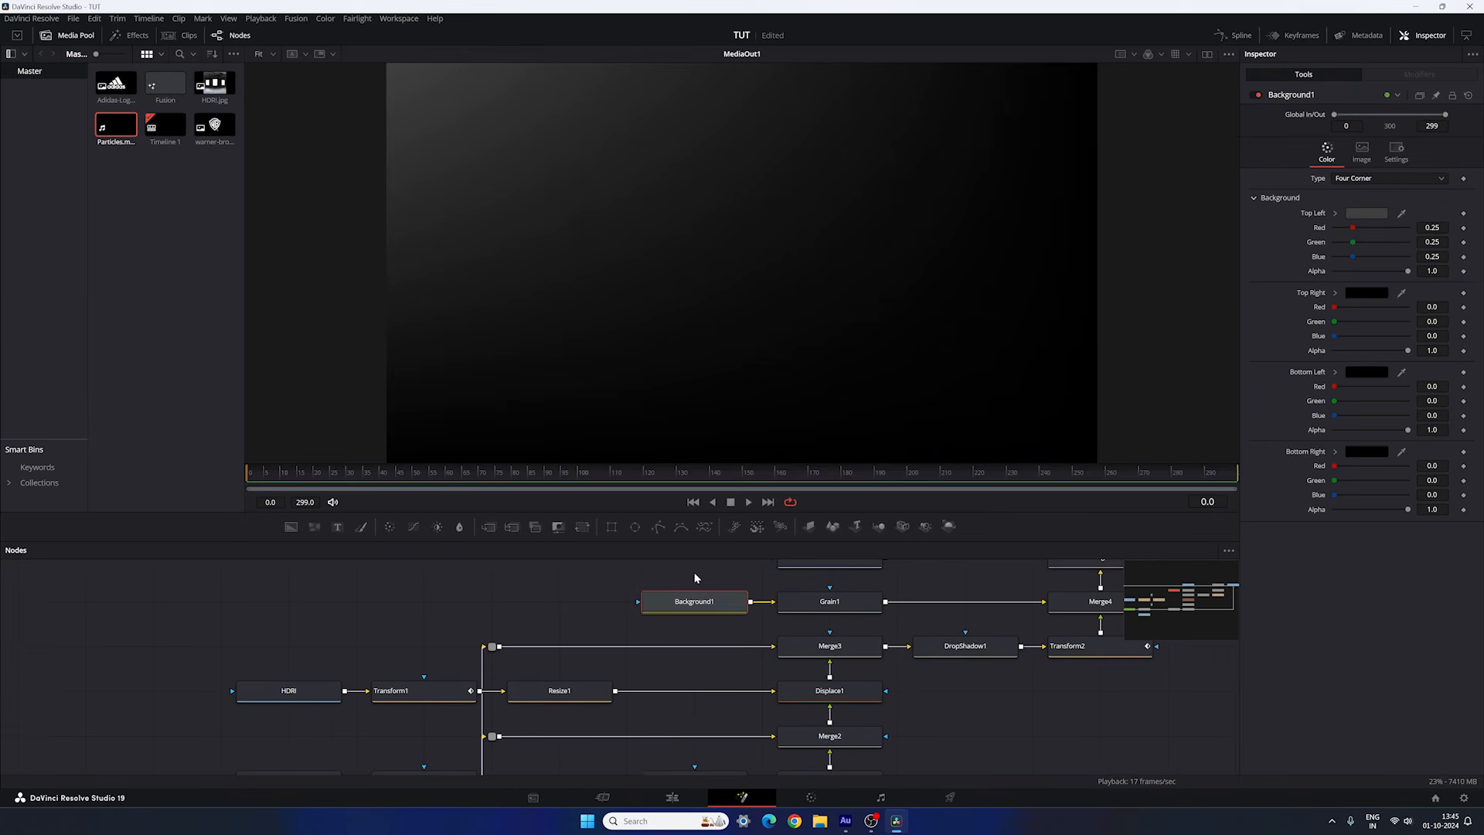
{"action": "left_click_drag", "start_coordinate": [480, 475], "coordinate": [546, 482]}
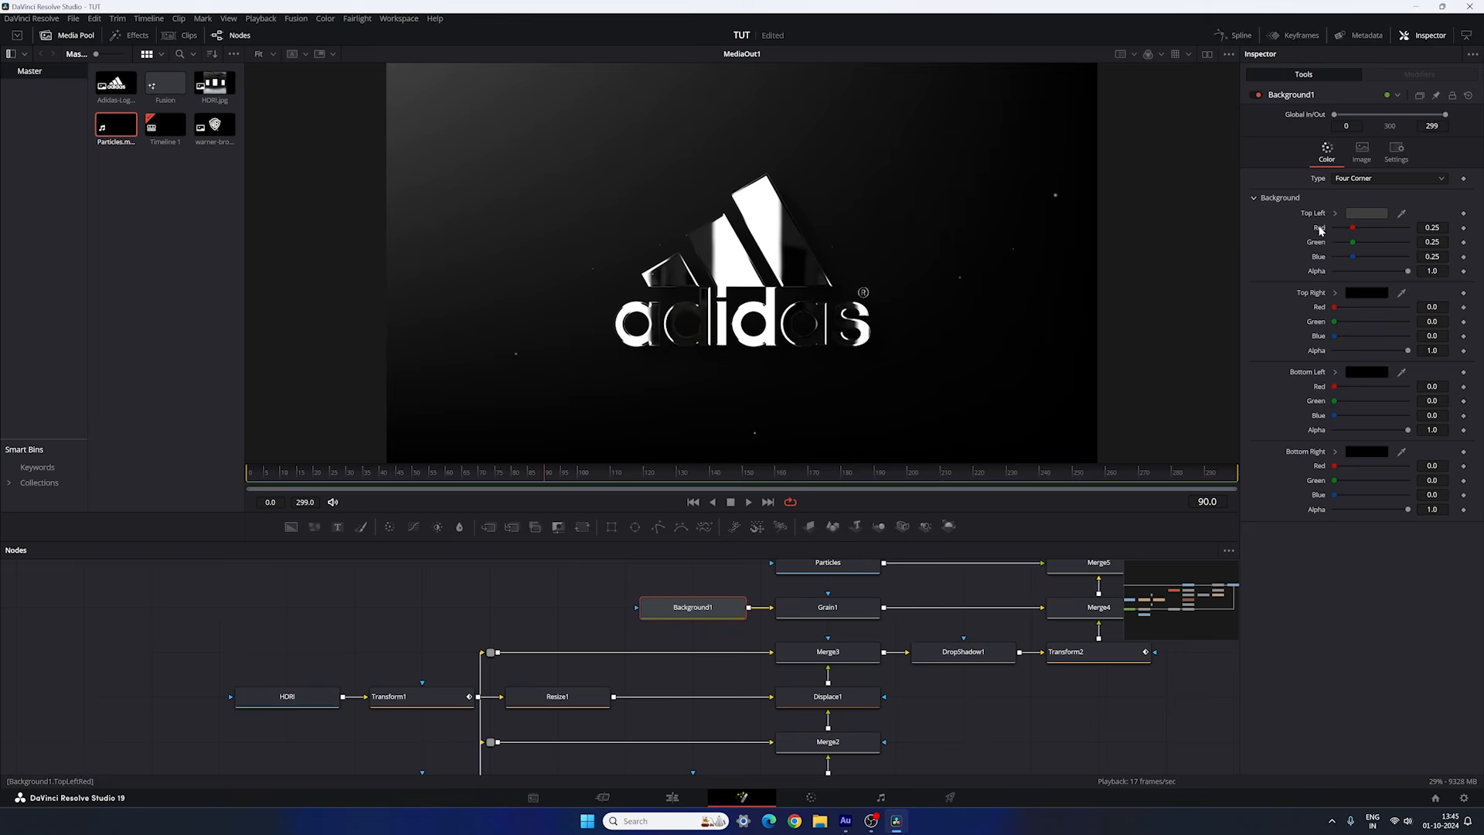
{"action": "right_click", "coordinate": [1319, 229]}
{"action": "left_click", "coordinate": [1325, 245]}
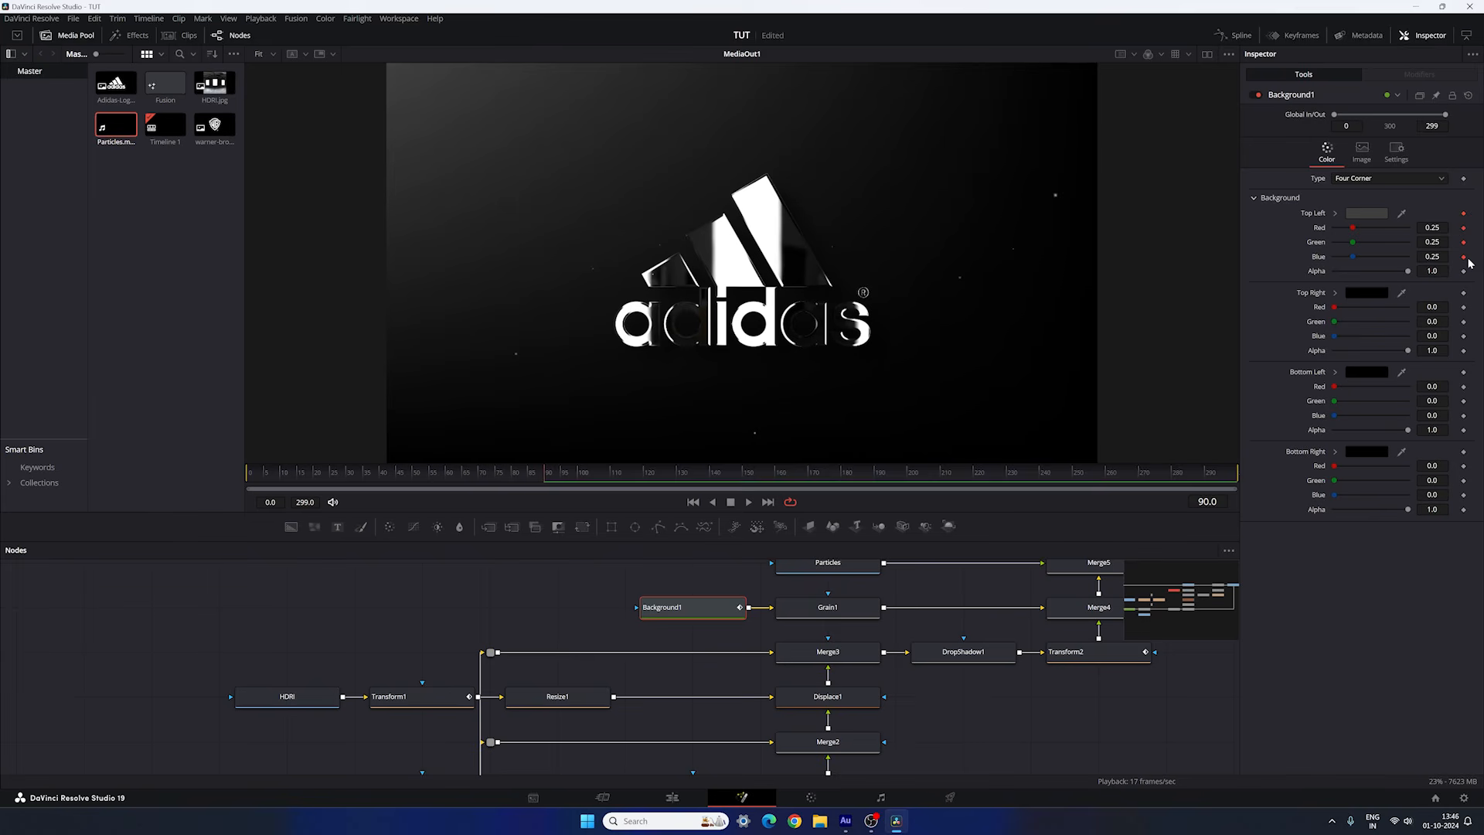
Set the Red, Green and Blue of Background1's top-left colour to 0.0 at frame 0 and preview the fade-in.
{"action": "left_click_drag", "start_coordinate": [544, 471], "coordinate": [248, 489]}
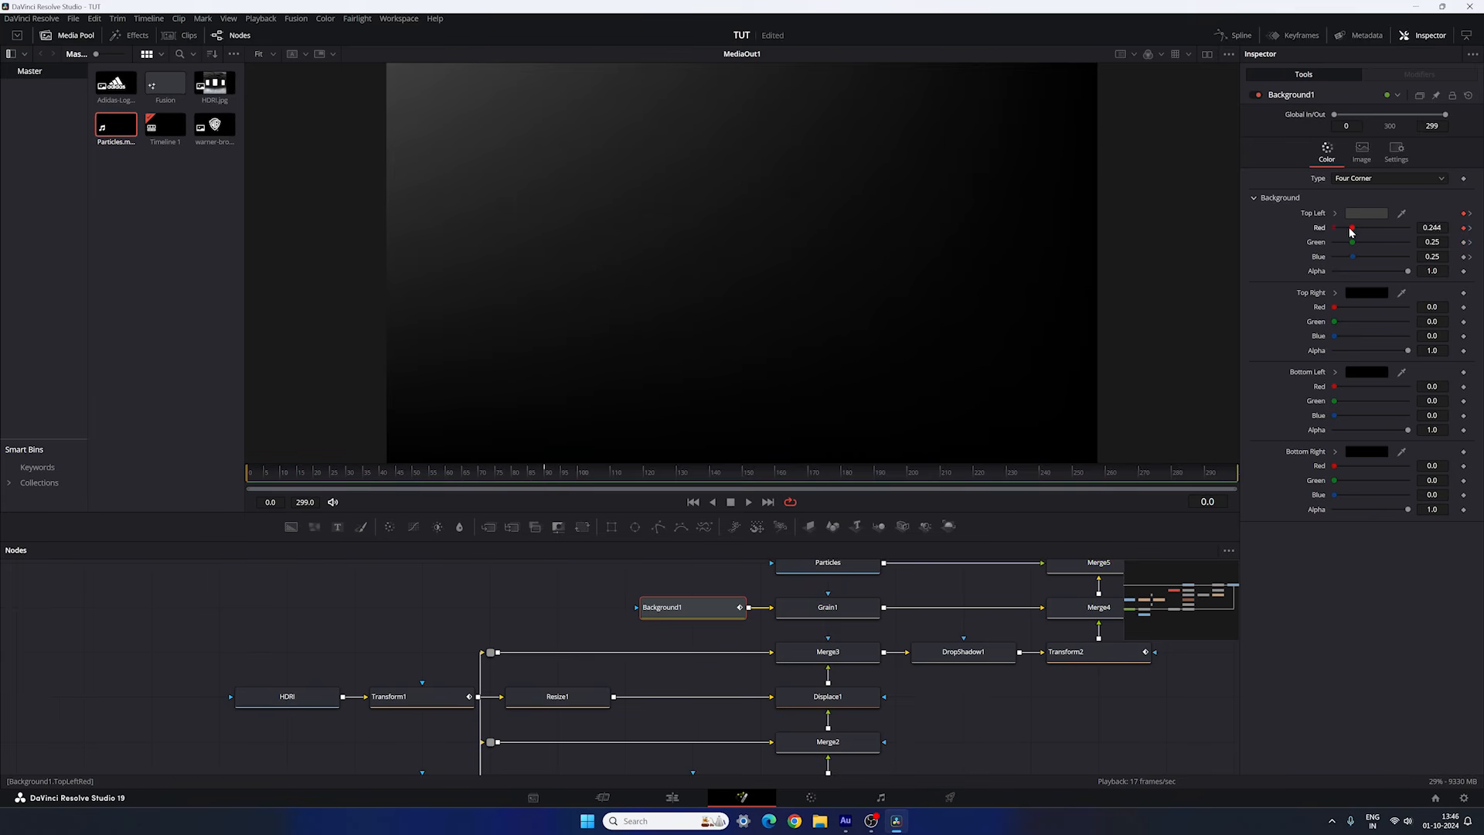
{"action": "left_click_drag", "start_coordinate": [1351, 228], "coordinate": [1331, 242]}
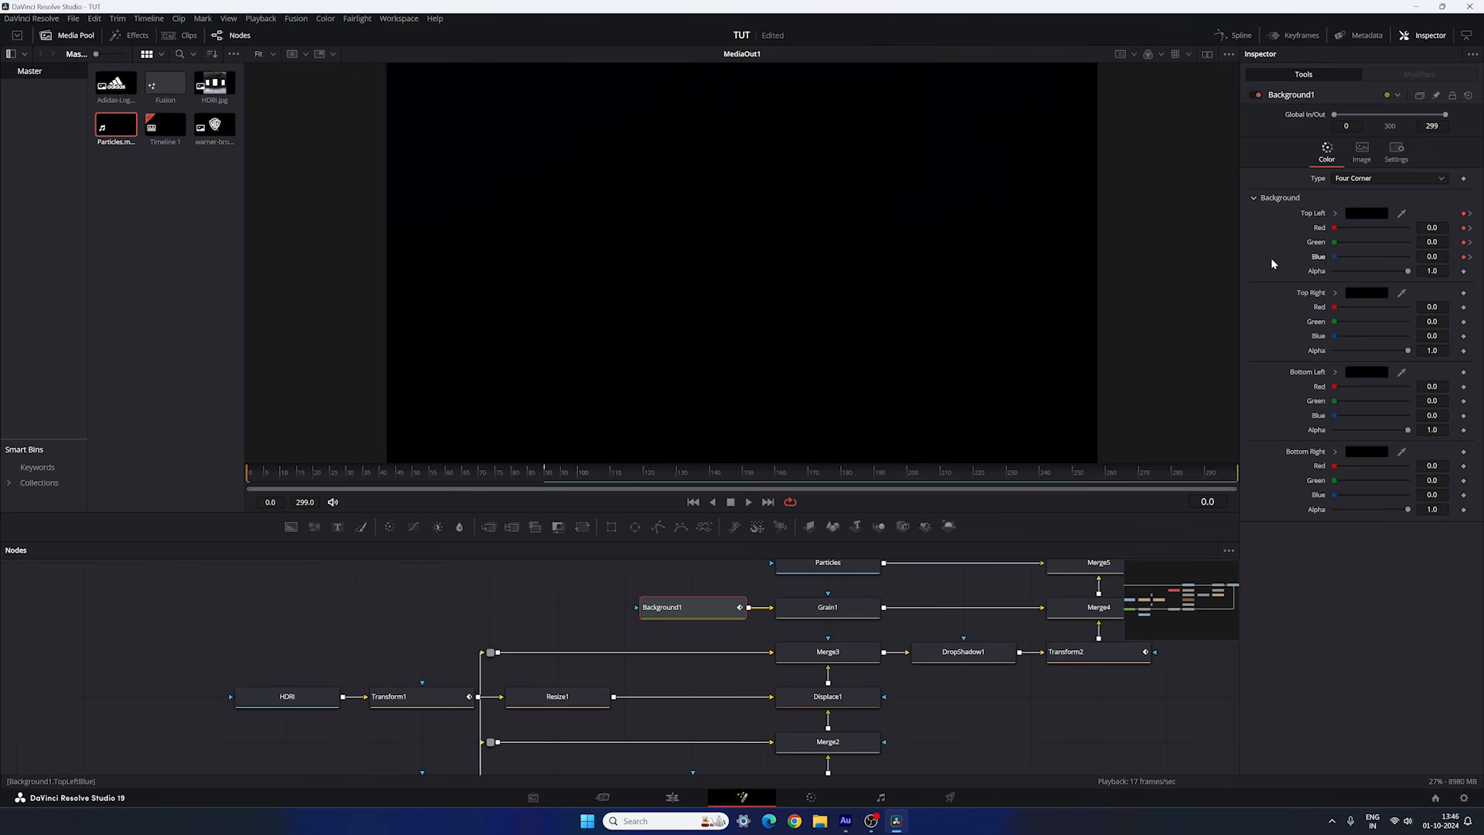
{"action": "left_click_drag", "start_coordinate": [283, 482], "coordinate": [1047, 479]}
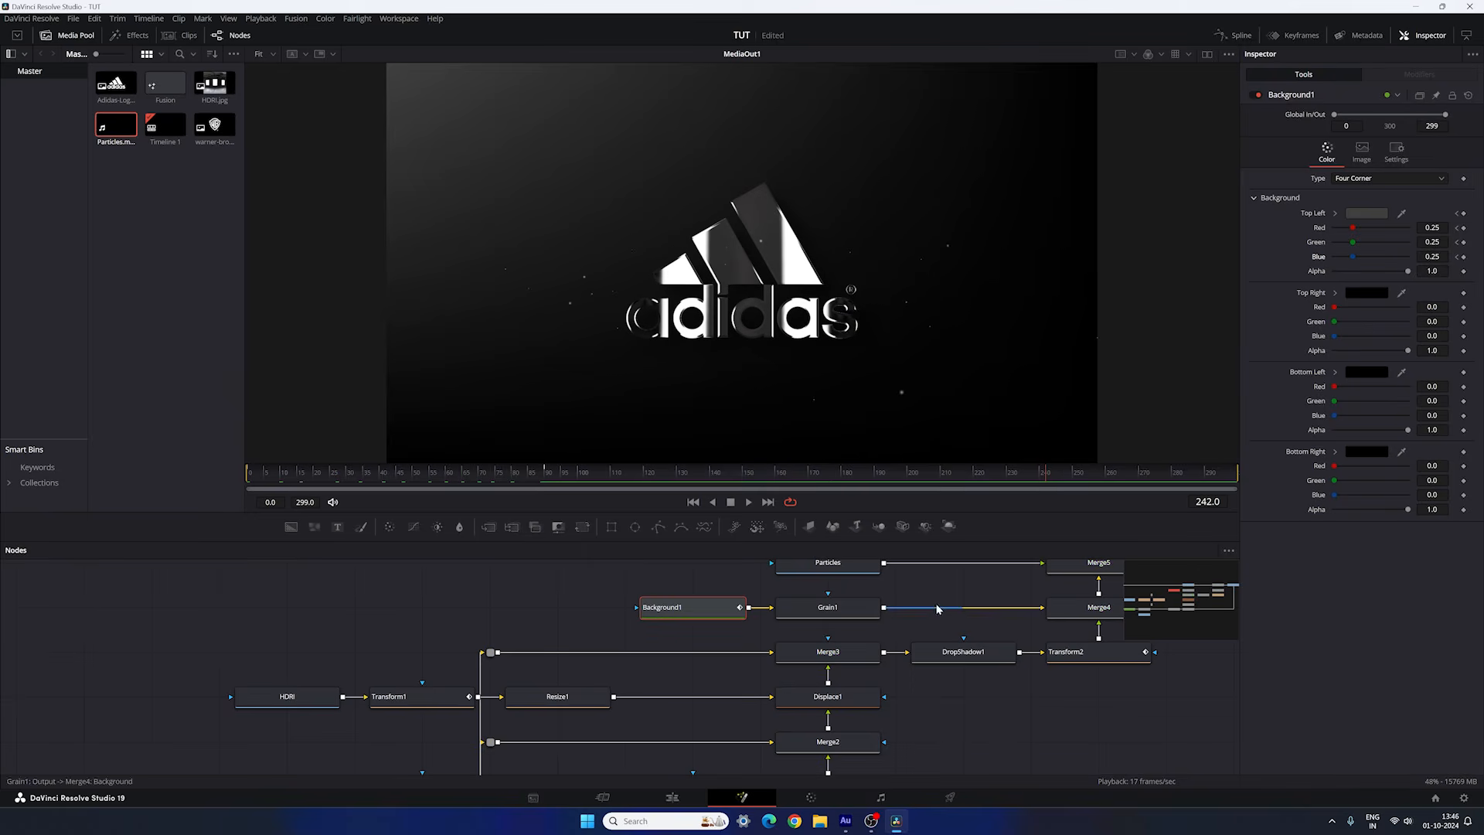
{"action": "left_click_drag", "start_coordinate": [937, 609], "coordinate": [880, 573]}
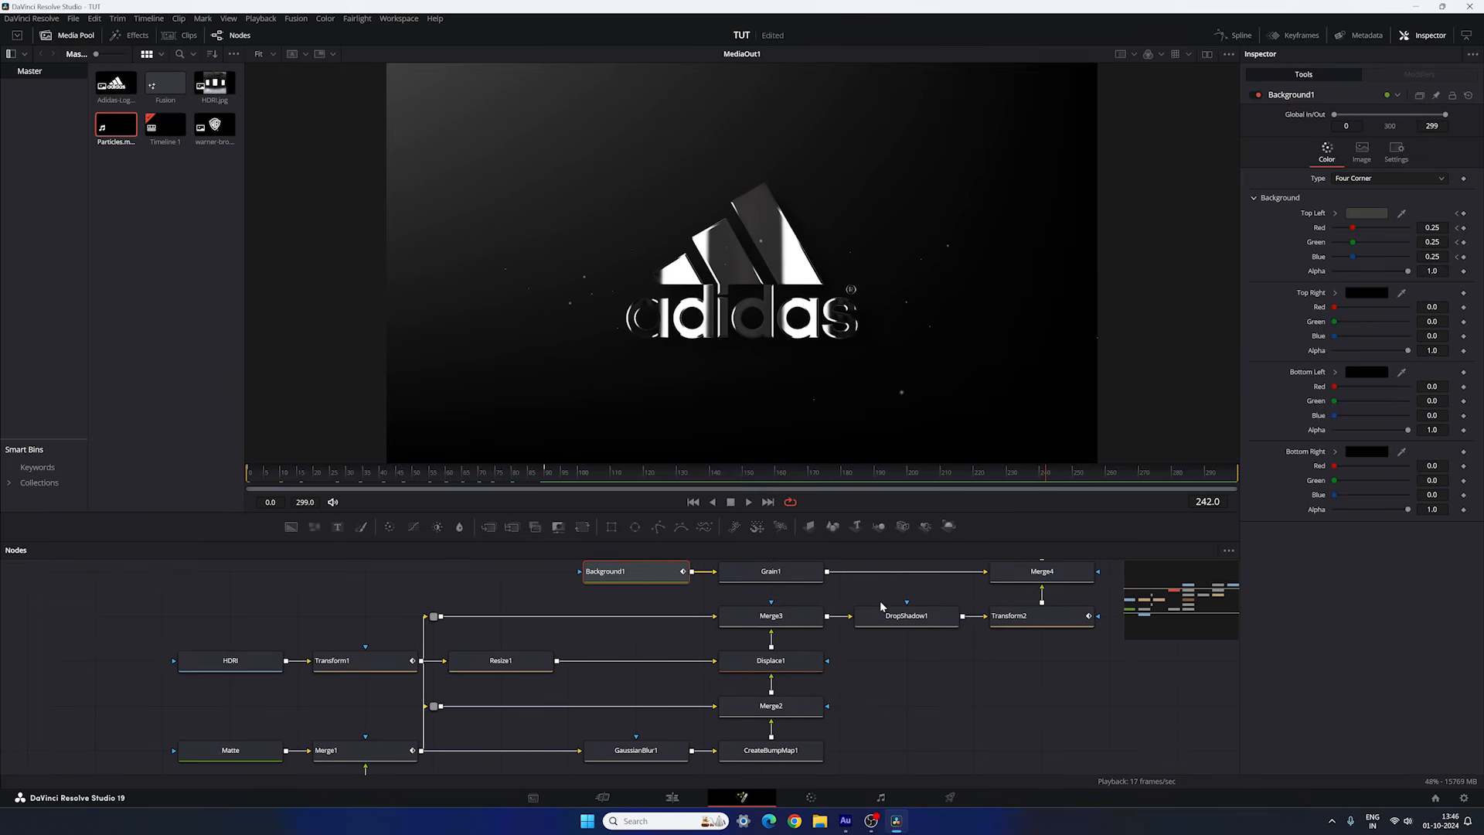
Return to the Edit timeline and duplicate the Fusion clip on Video 1 directly after the original.
{"action": "left_click", "coordinate": [680, 797]}
{"action": "mouse_move", "coordinate": [700, 609]}
{"action": "left_mouse_down"}
{"action": "mouse_move", "coordinate": [413, 604]}
{"action": "mouse_move", "coordinate": [687, 615]}
{"action": "left_mouse_up"}
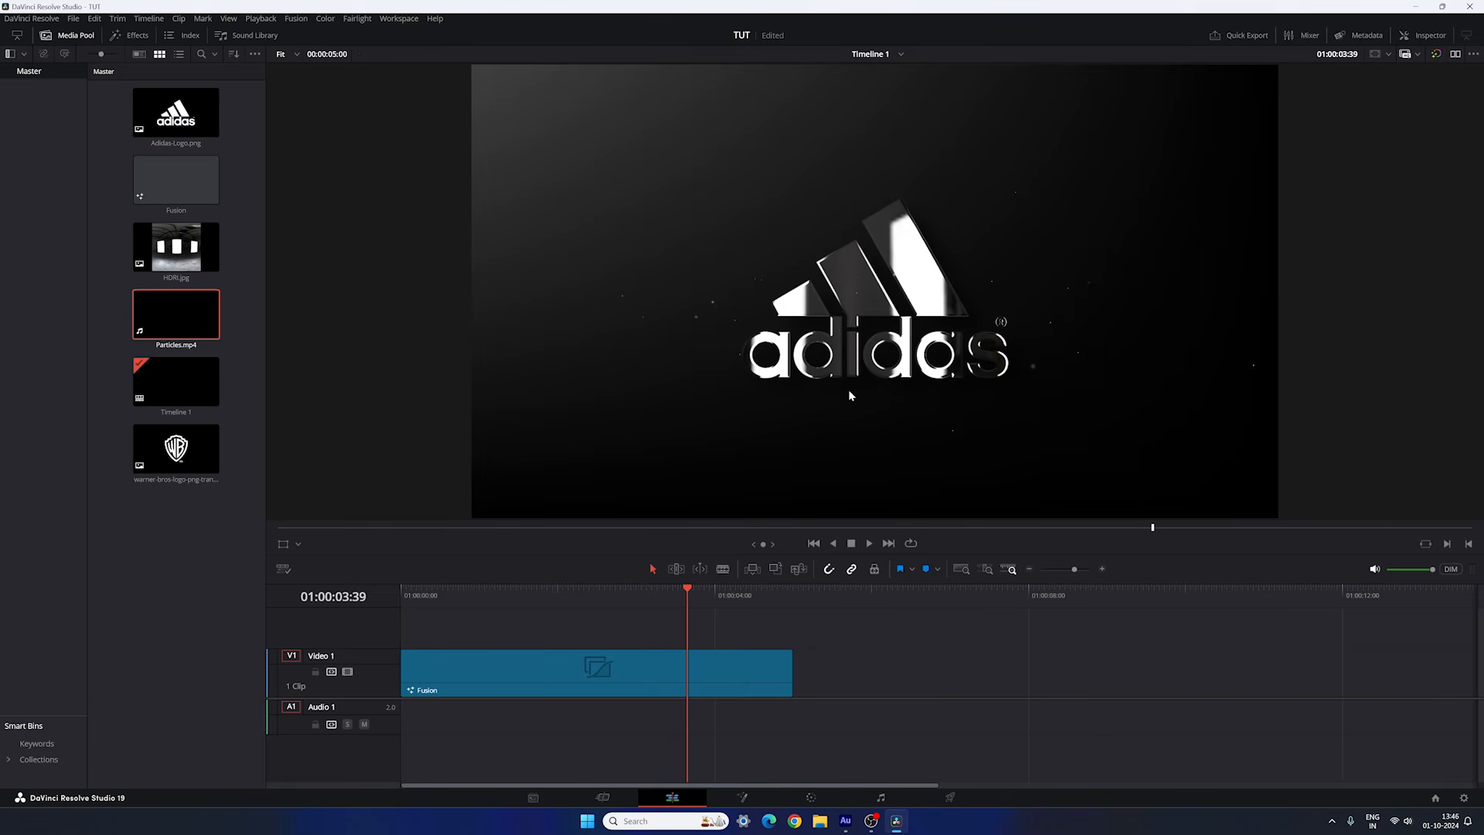
{"action": "left_click", "coordinate": [609, 678]}
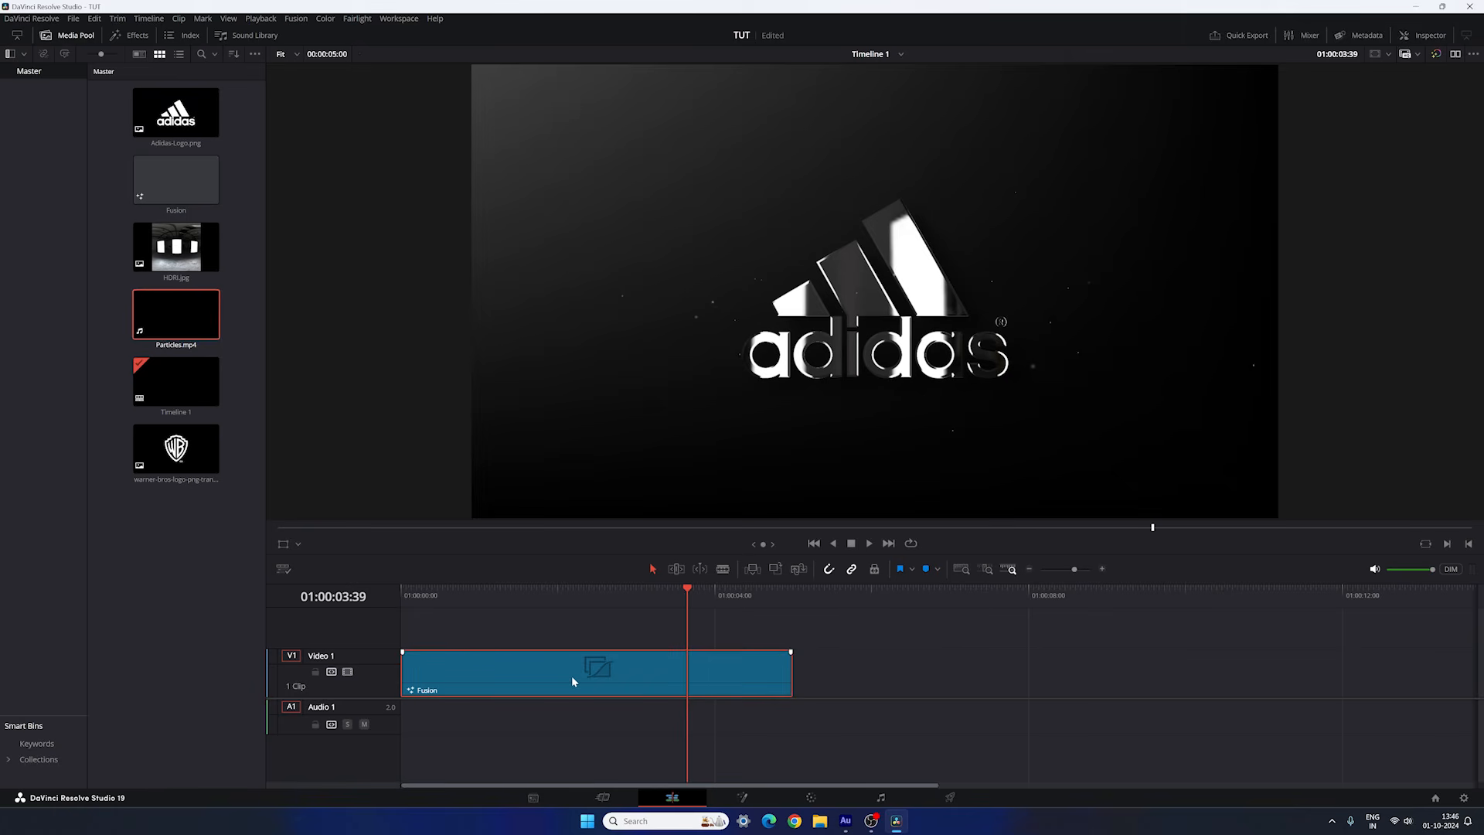
{"action": "left_click_drag", "start_coordinate": [572, 676], "coordinate": [925, 674]}
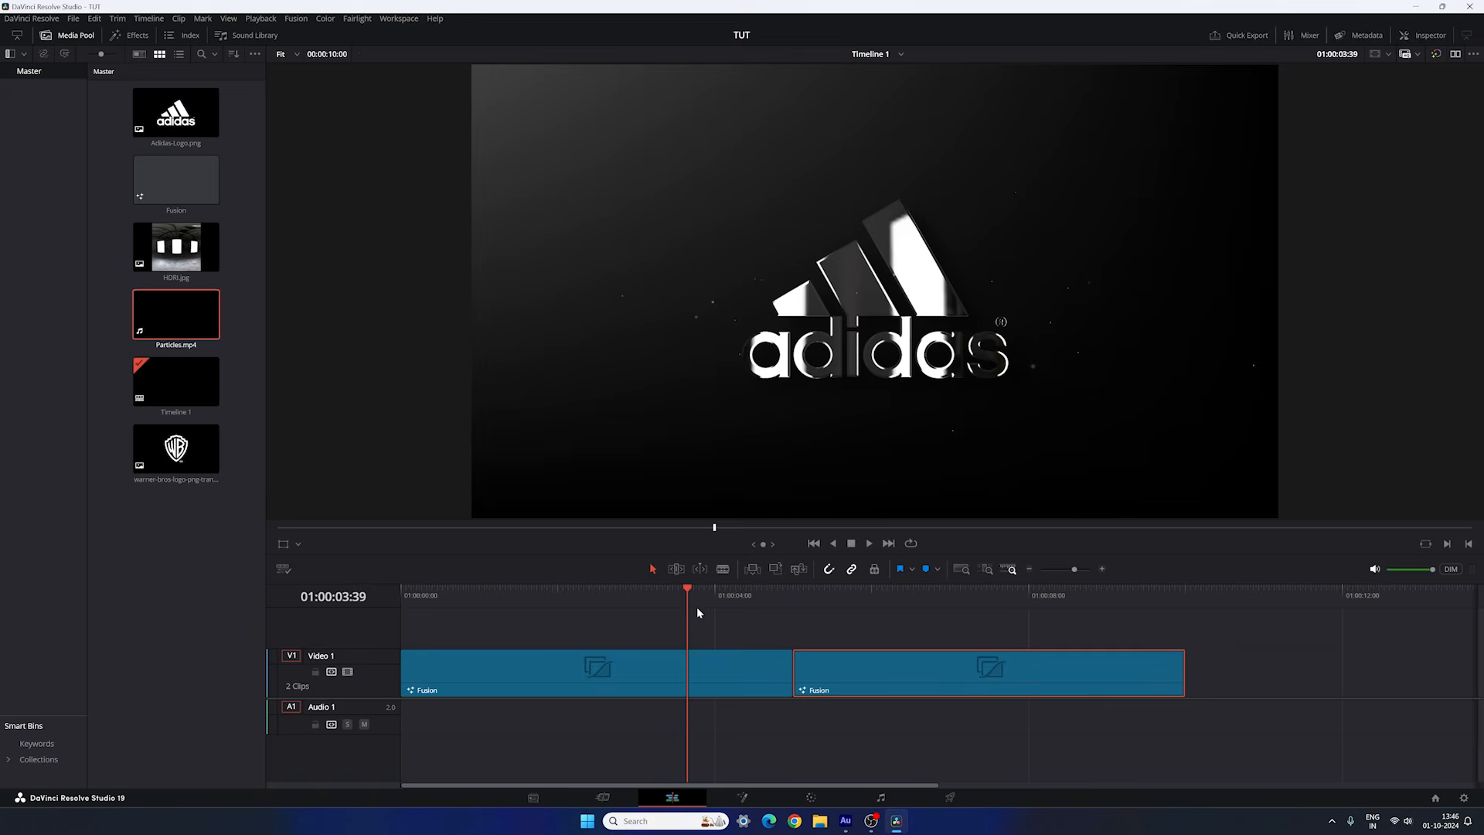
Open the duplicated clip's composition in Fusion and delete its Logo node.
{"action": "left_click_drag", "start_coordinate": [697, 606], "coordinate": [956, 611]}
{"action": "left_click", "coordinate": [740, 795]}
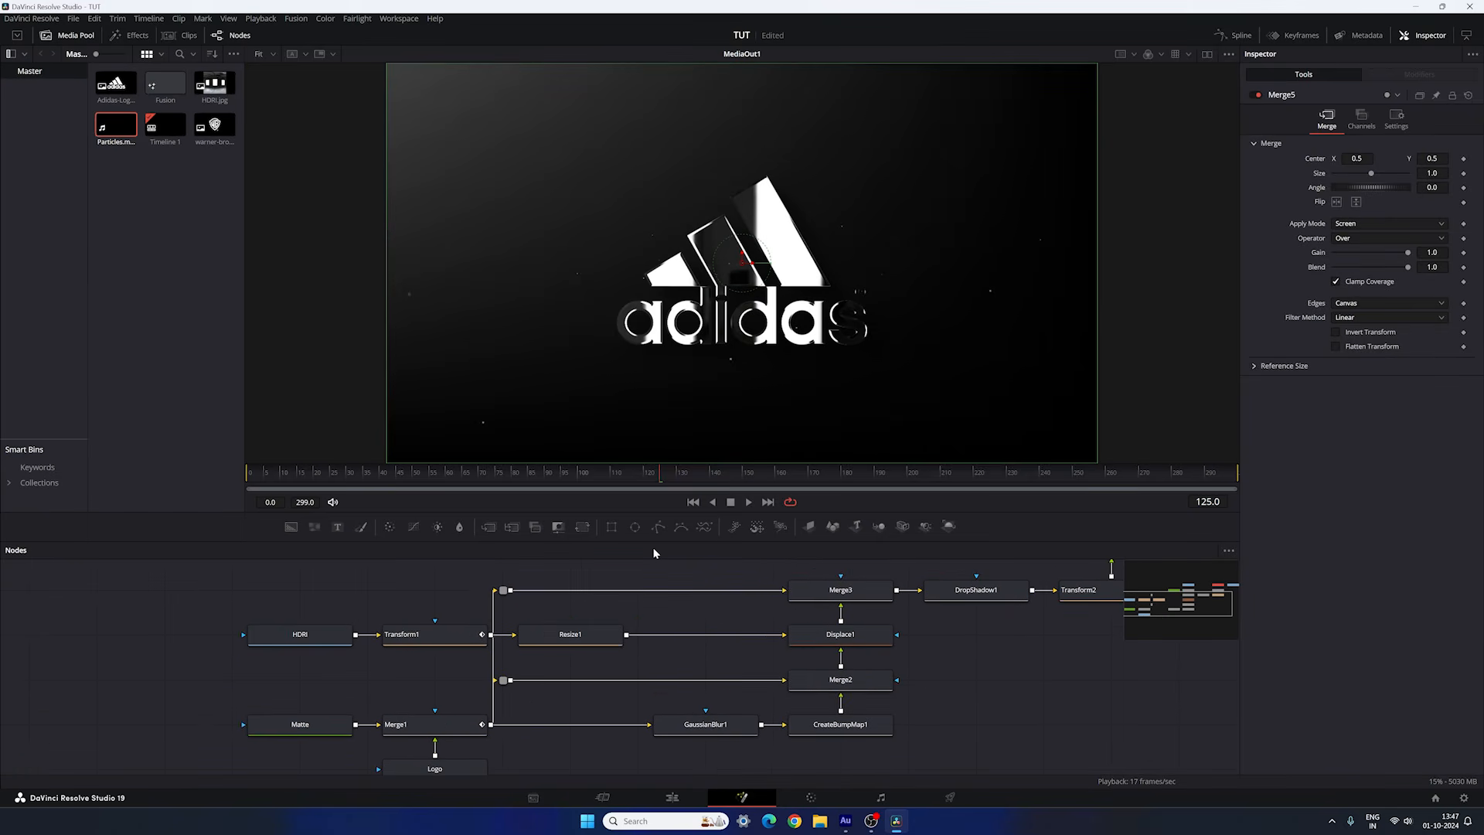
{"action": "left_click_drag", "start_coordinate": [654, 542], "coordinate": [658, 504]}
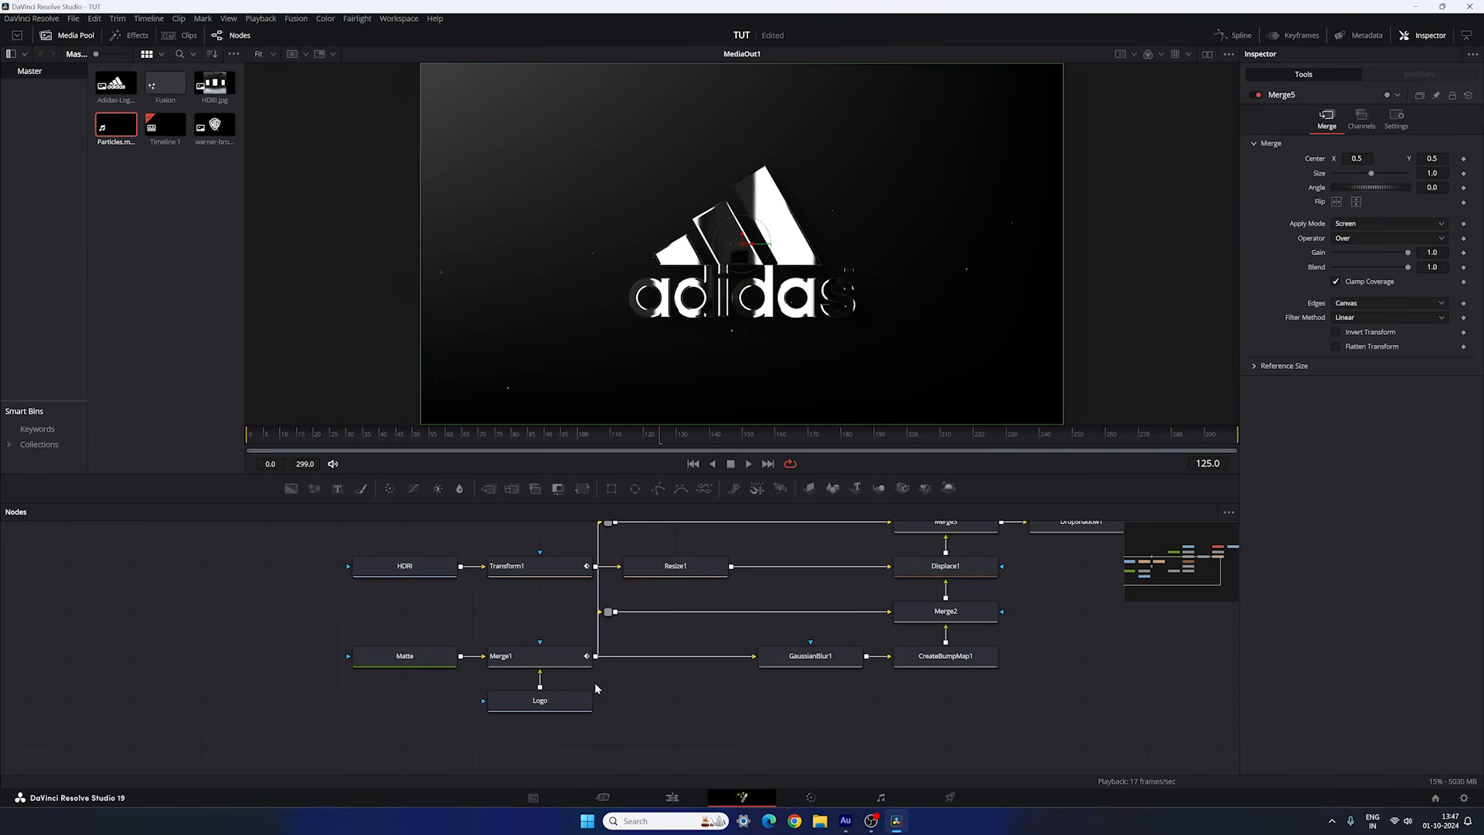
{"action": "left_click", "coordinate": [564, 703]}
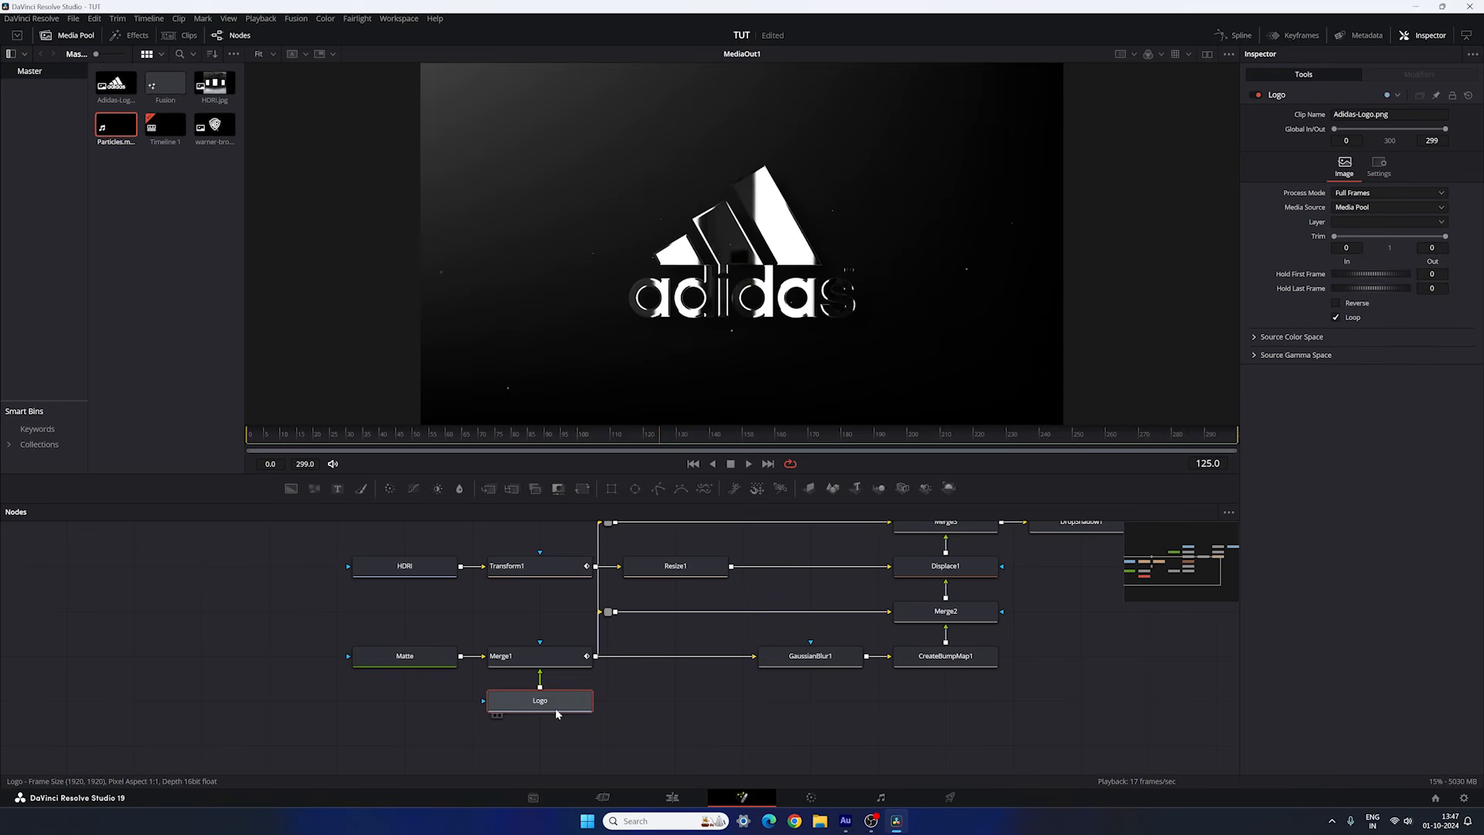
{"action": "key", "text": "Delete"}
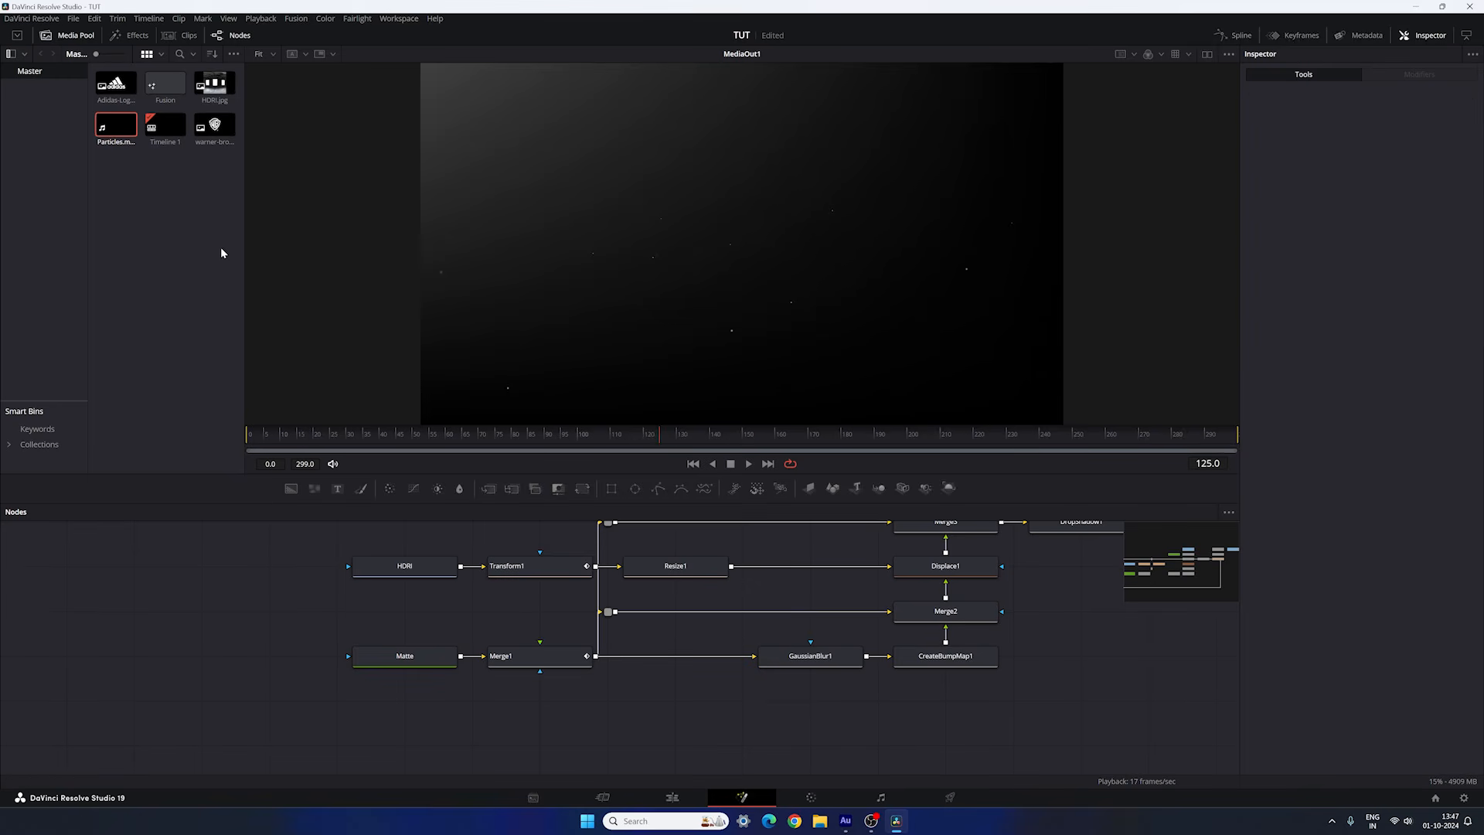
Add the Warner Bros logo image below Merge1, connect it as Merge1's foreground and rename its node to Logo.
{"action": "left_click_drag", "start_coordinate": [215, 127], "coordinate": [548, 713]}
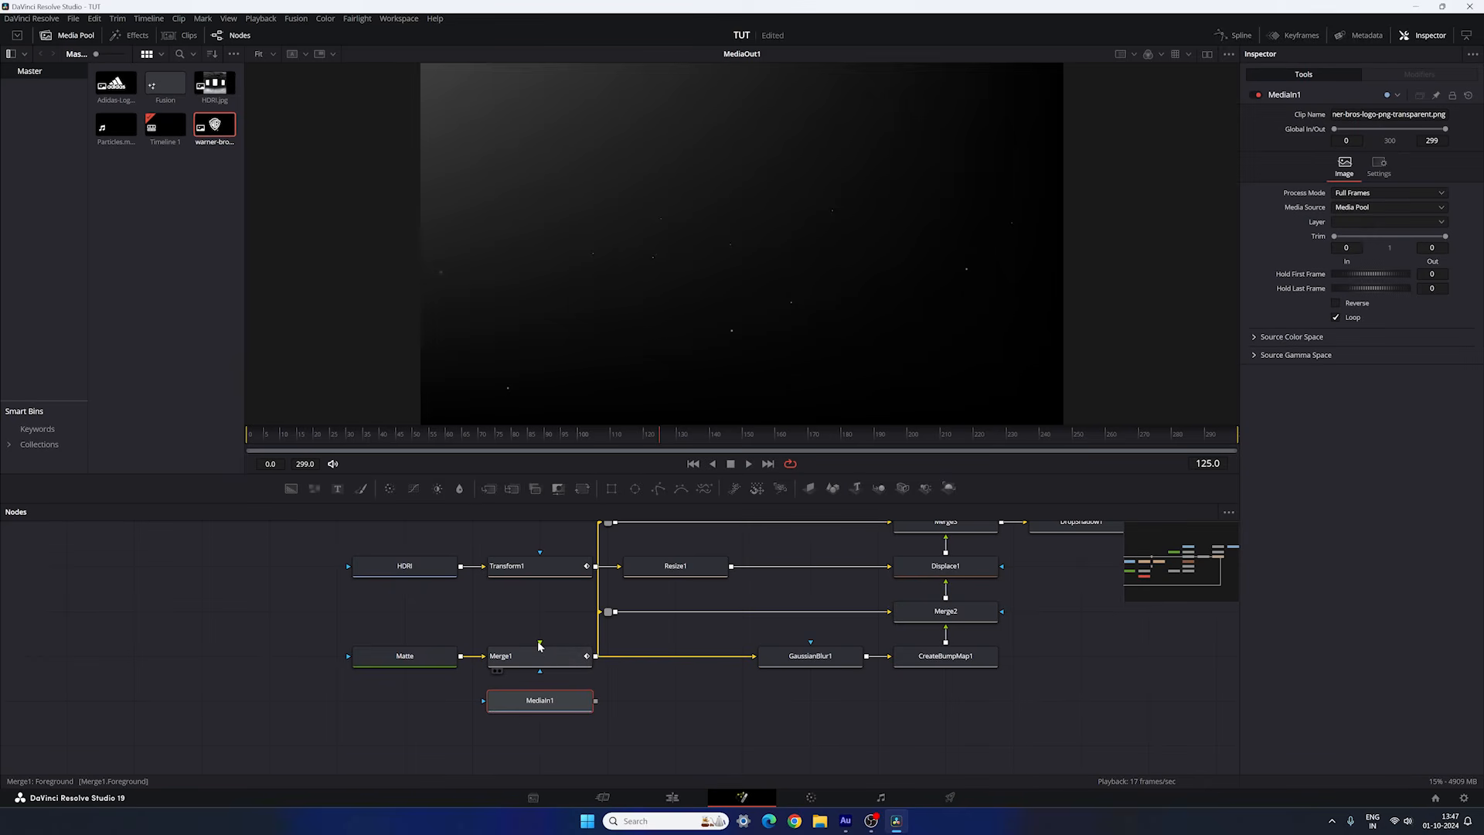
{"action": "left_click_drag", "start_coordinate": [540, 642], "coordinate": [532, 700]}
{"action": "right_click", "coordinate": [550, 709]}
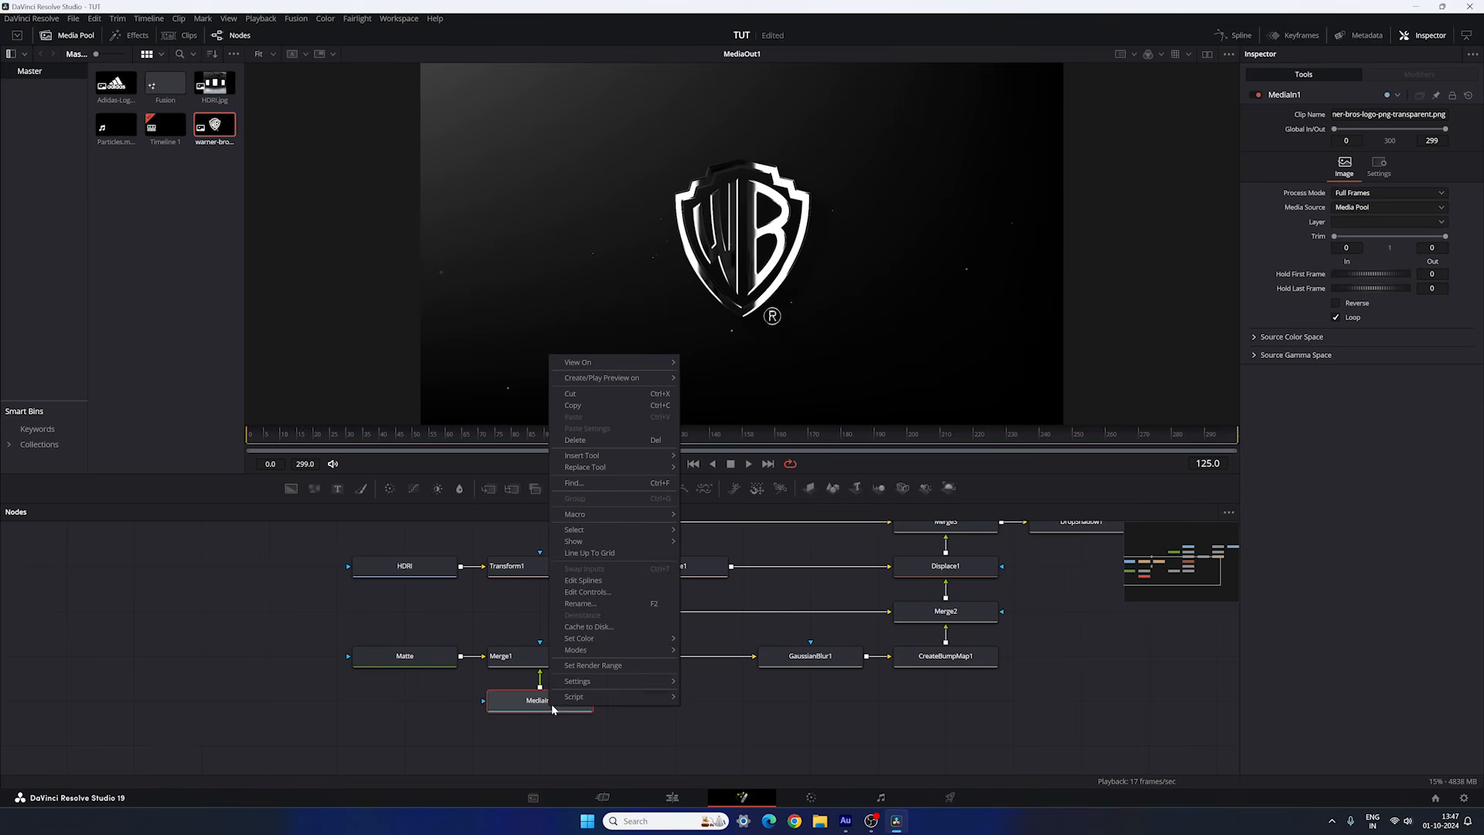
{"action": "left_click", "coordinate": [589, 603]}
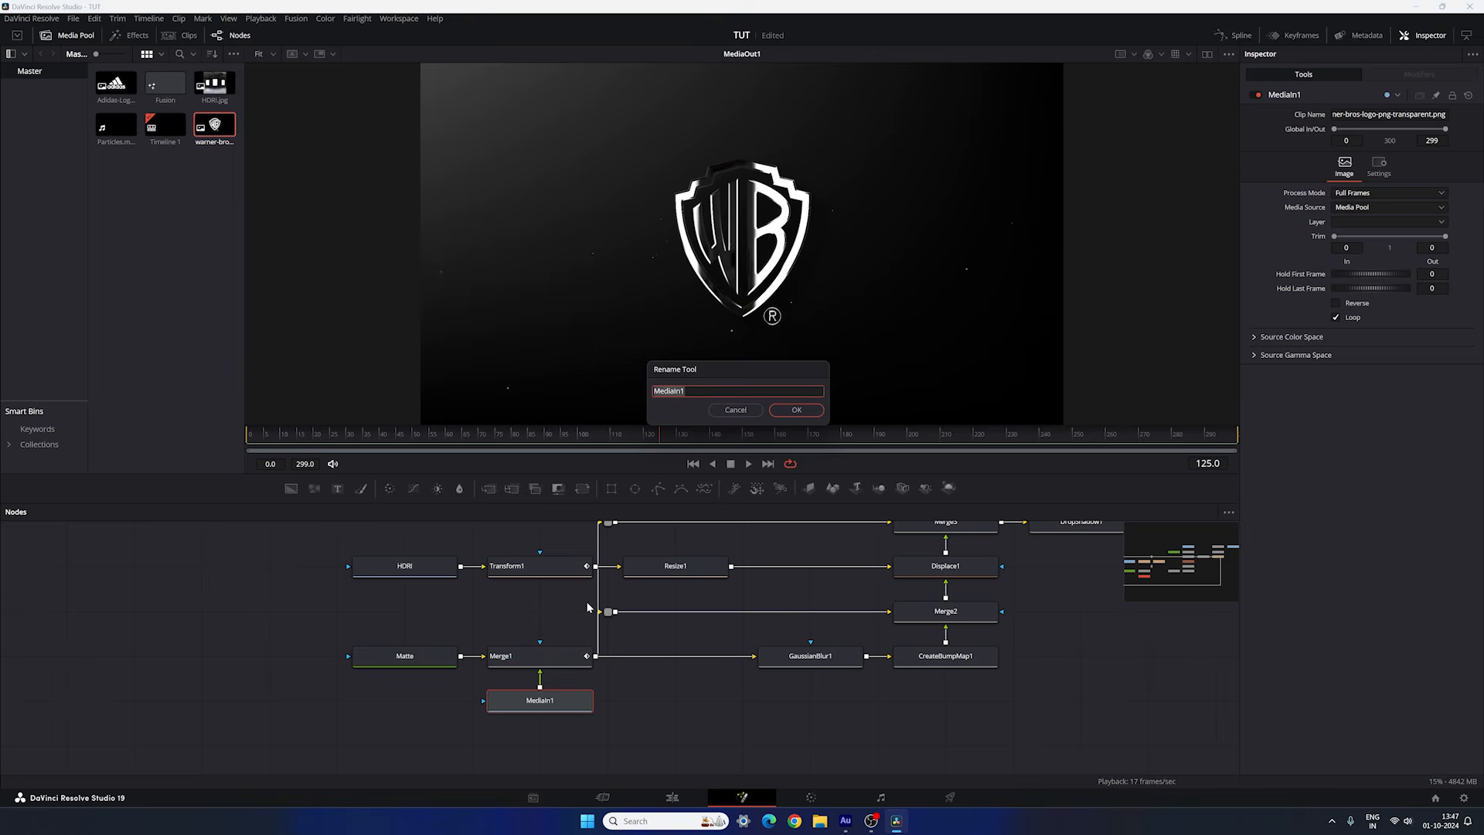
{"action": "type", "text": "Logo"}
{"action": "key", "text": "Return"}
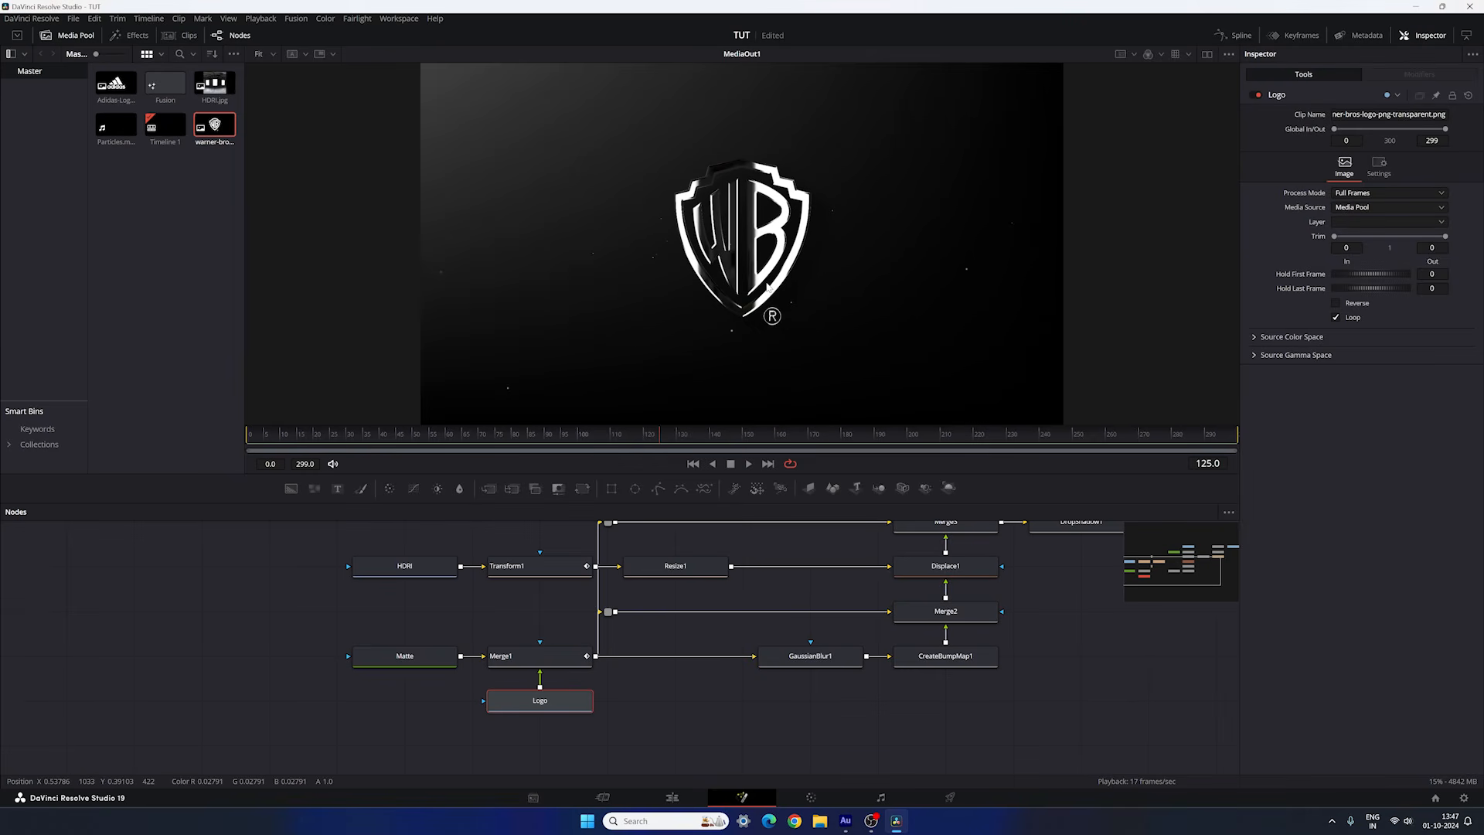
Enlarge the Warner Bros logo in Merge1 to a size of about 0.488.
{"action": "left_click", "coordinate": [550, 658]}
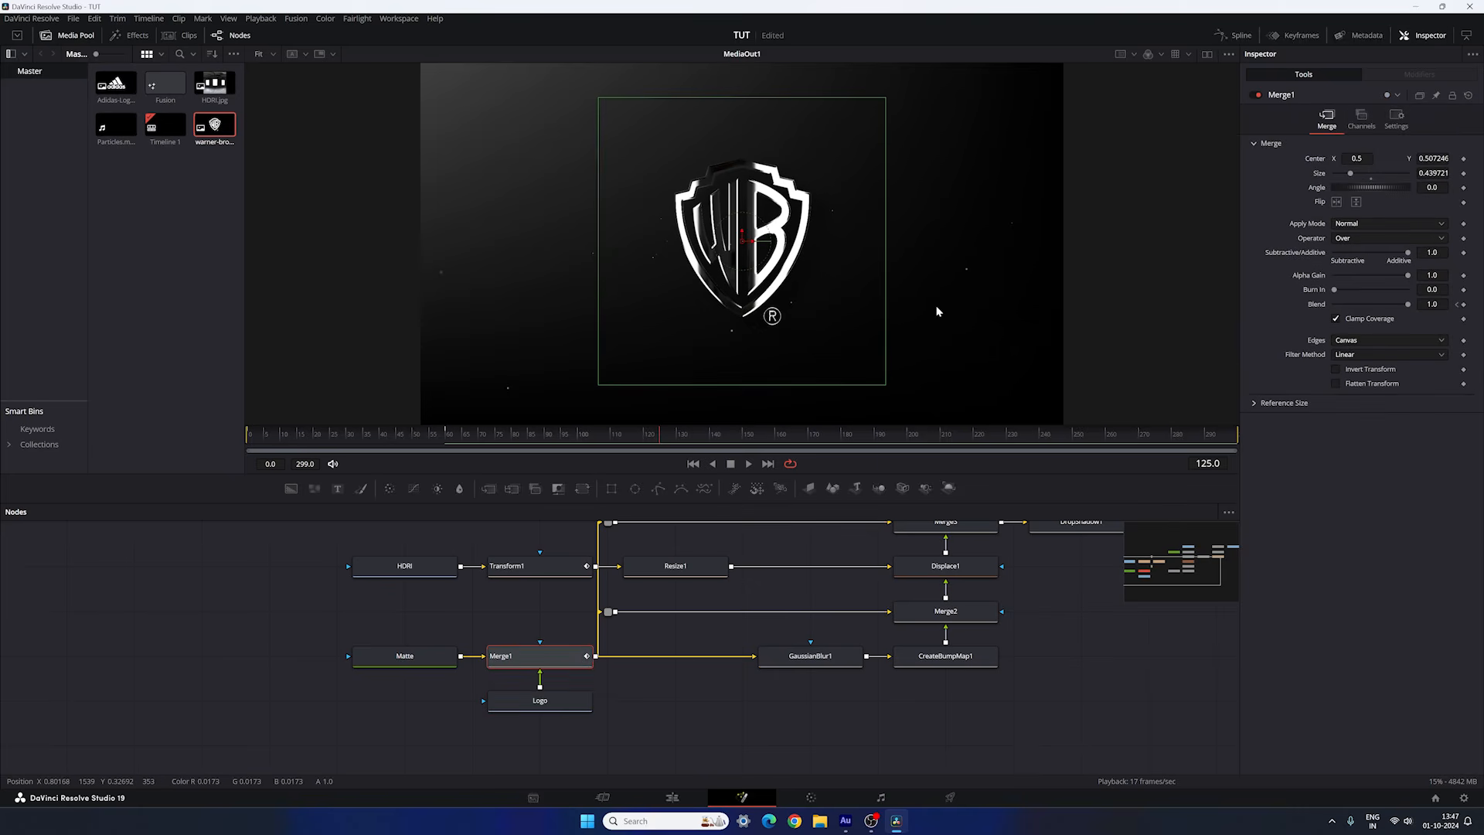
{"action": "left_click_drag", "start_coordinate": [887, 282], "coordinate": [894, 281]}
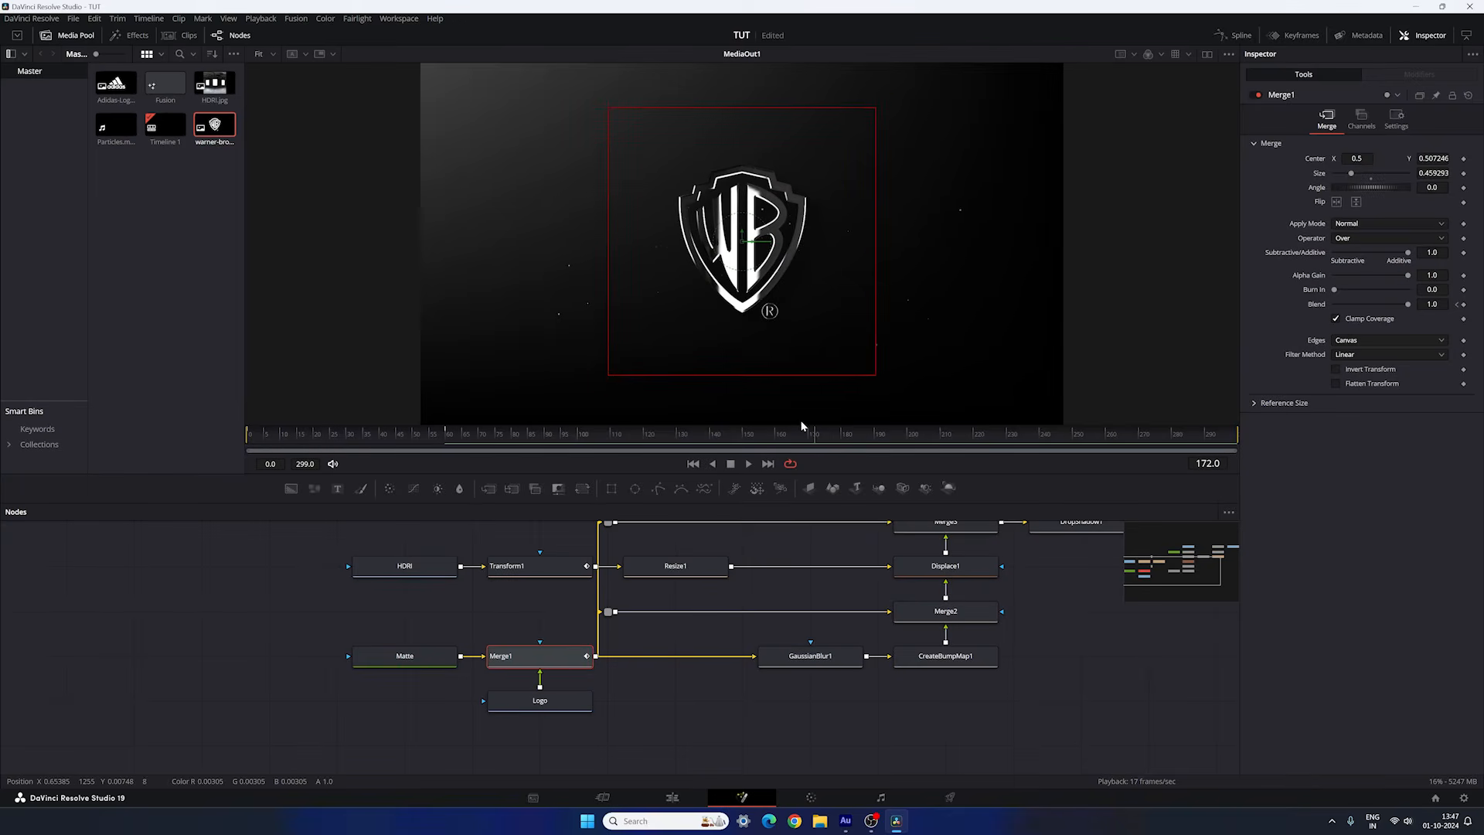
{"action": "left_click_drag", "start_coordinate": [895, 268], "coordinate": [897, 274]}
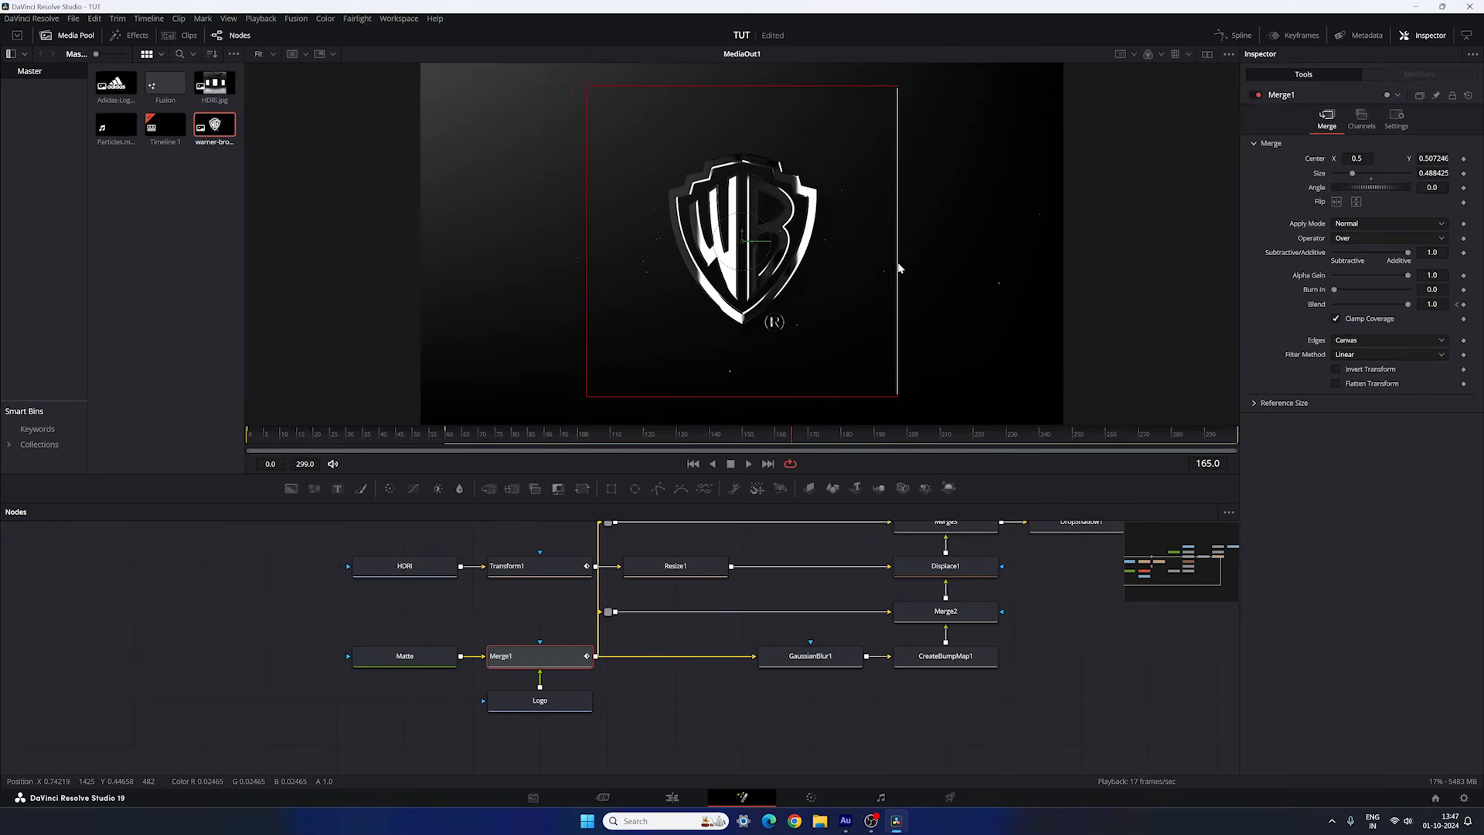
Move the Particles, Background1, Grain1, Merge4, Merge5 and MediaOut1 nodes up to leave a free row above Transform2.
{"action": "left_click_drag", "start_coordinate": [747, 596], "coordinate": [712, 638]}
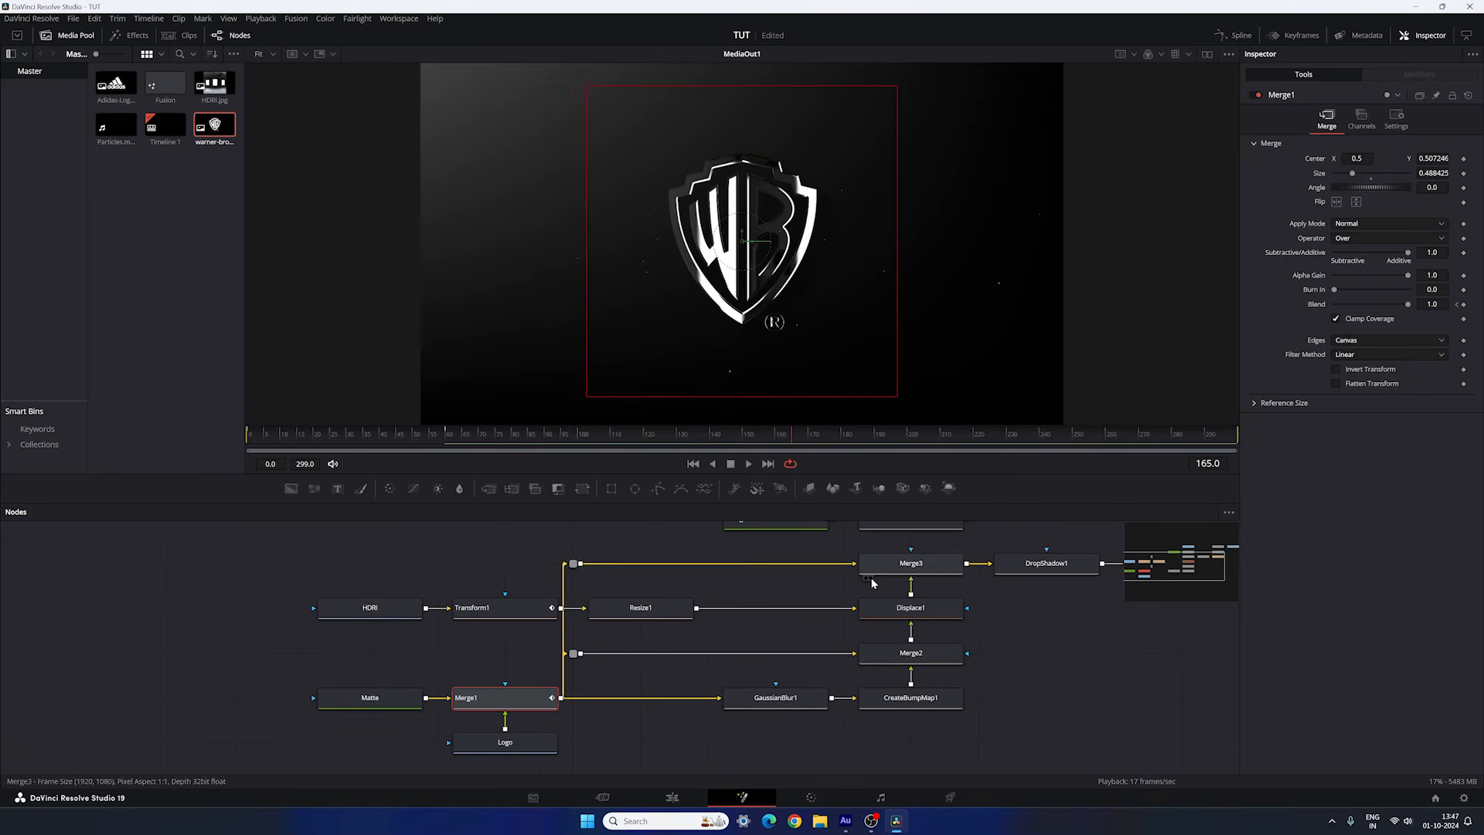
{"action": "left_click_drag", "start_coordinate": [872, 577], "coordinate": [775, 642]}
{"action": "left_click_drag", "start_coordinate": [957, 632], "coordinate": [756, 657]}
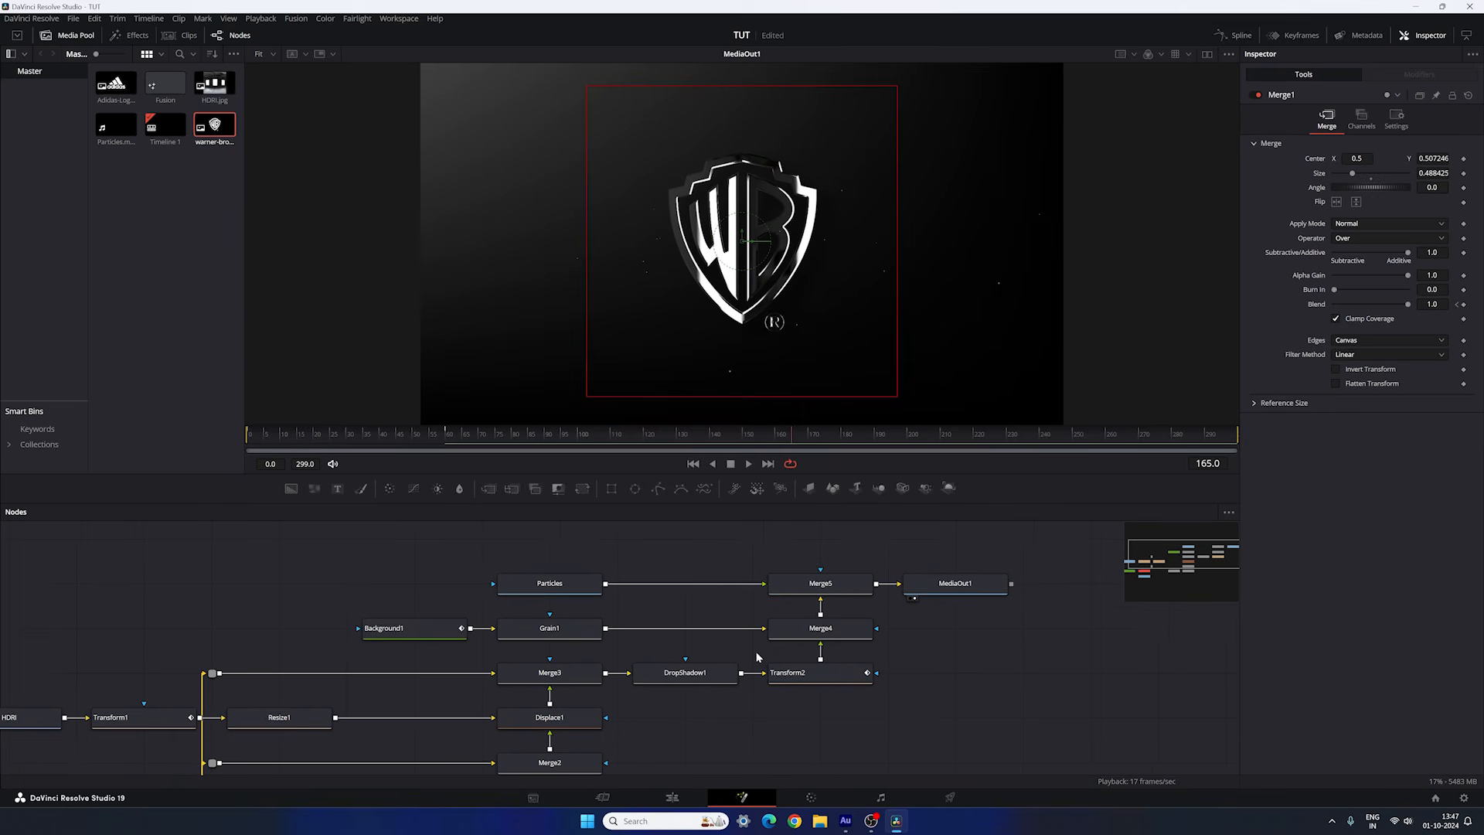
{"action": "left_click_drag", "start_coordinate": [366, 533], "coordinate": [1031, 636]}
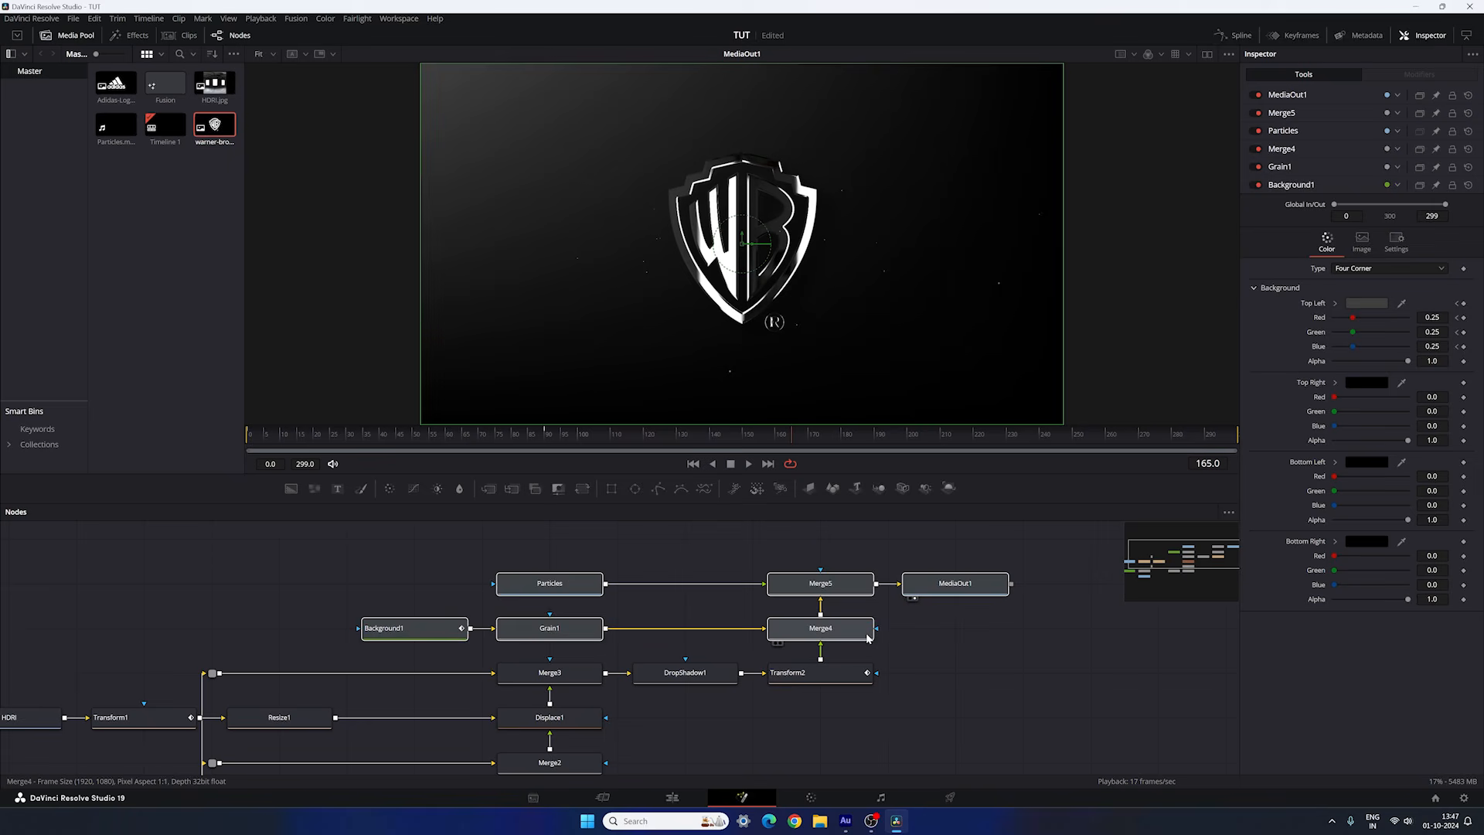
{"action": "left_click_drag", "start_coordinate": [860, 631], "coordinate": [858, 602]}
Insert a Color Corrector node between Transform2 and Merge4.
{"action": "left_click", "coordinate": [807, 680]}
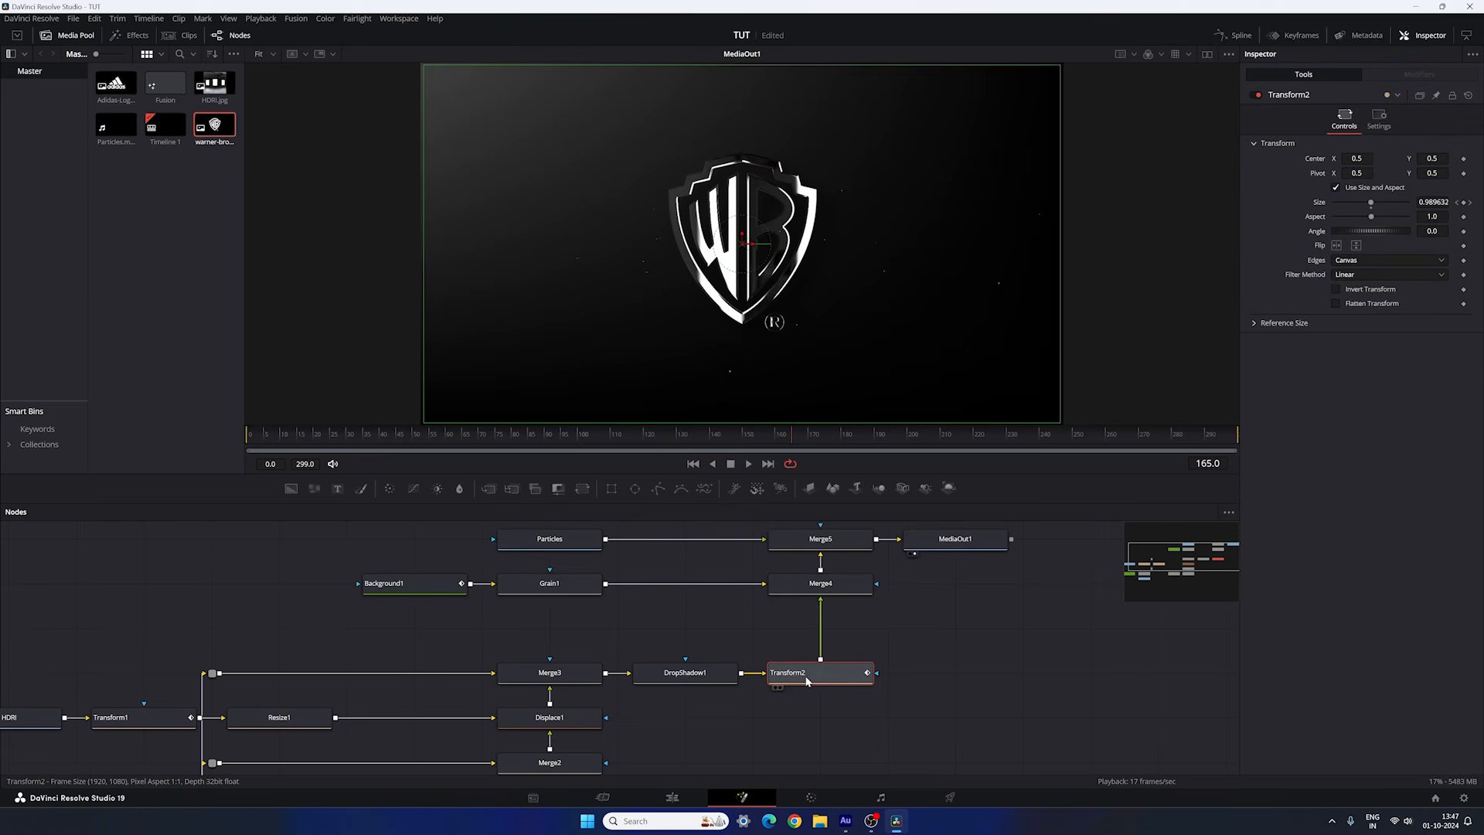
{"action": "key", "text": "shift+space"}
{"action": "type", "text": "gra"}
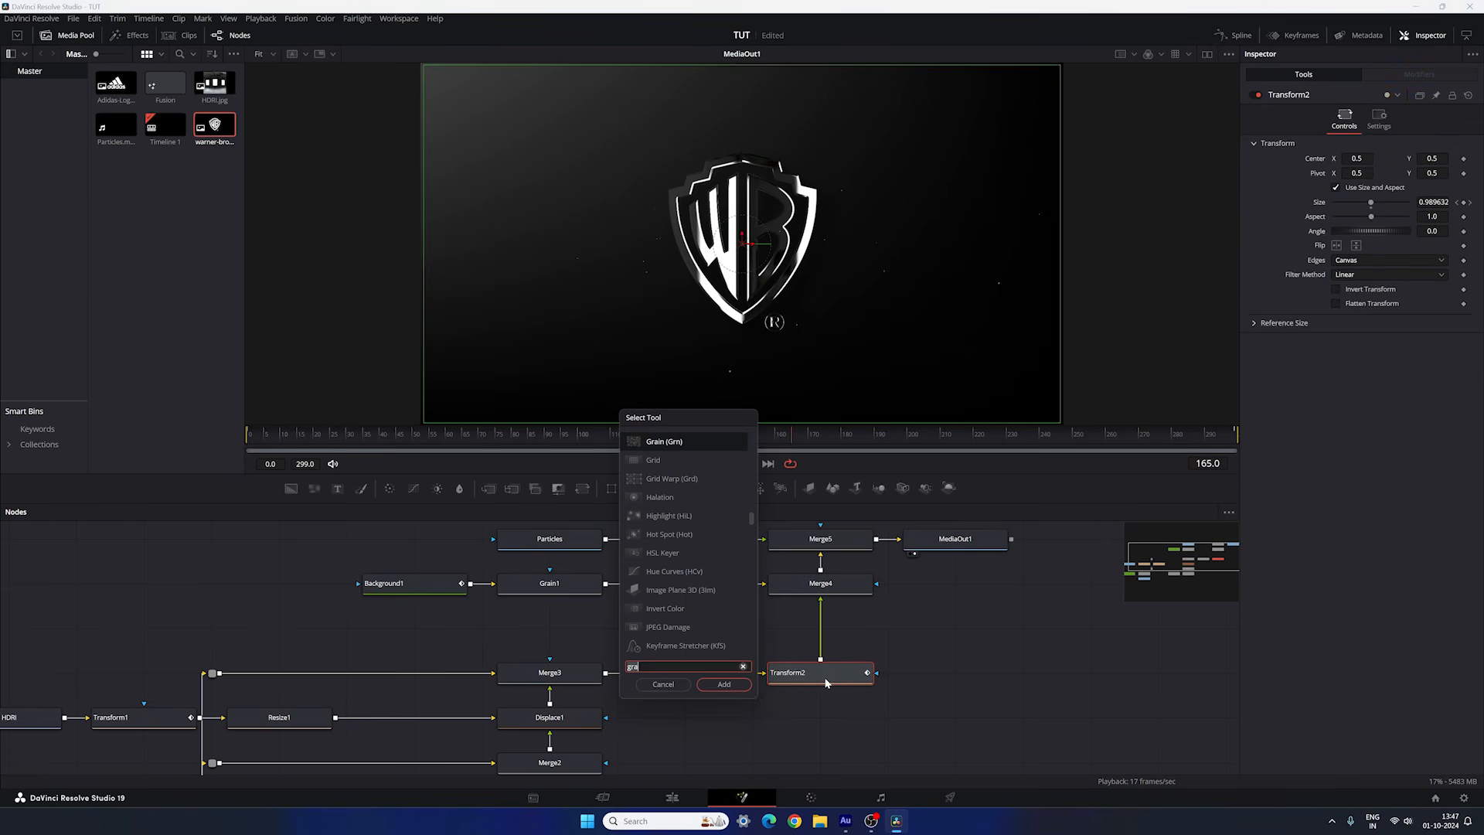
{"action": "key", "text": "BackSpace"}
{"action": "key", "text": "BackSpace"}
{"action": "key", "text": "BackSpace"}
{"action": "type", "text": "cc"}
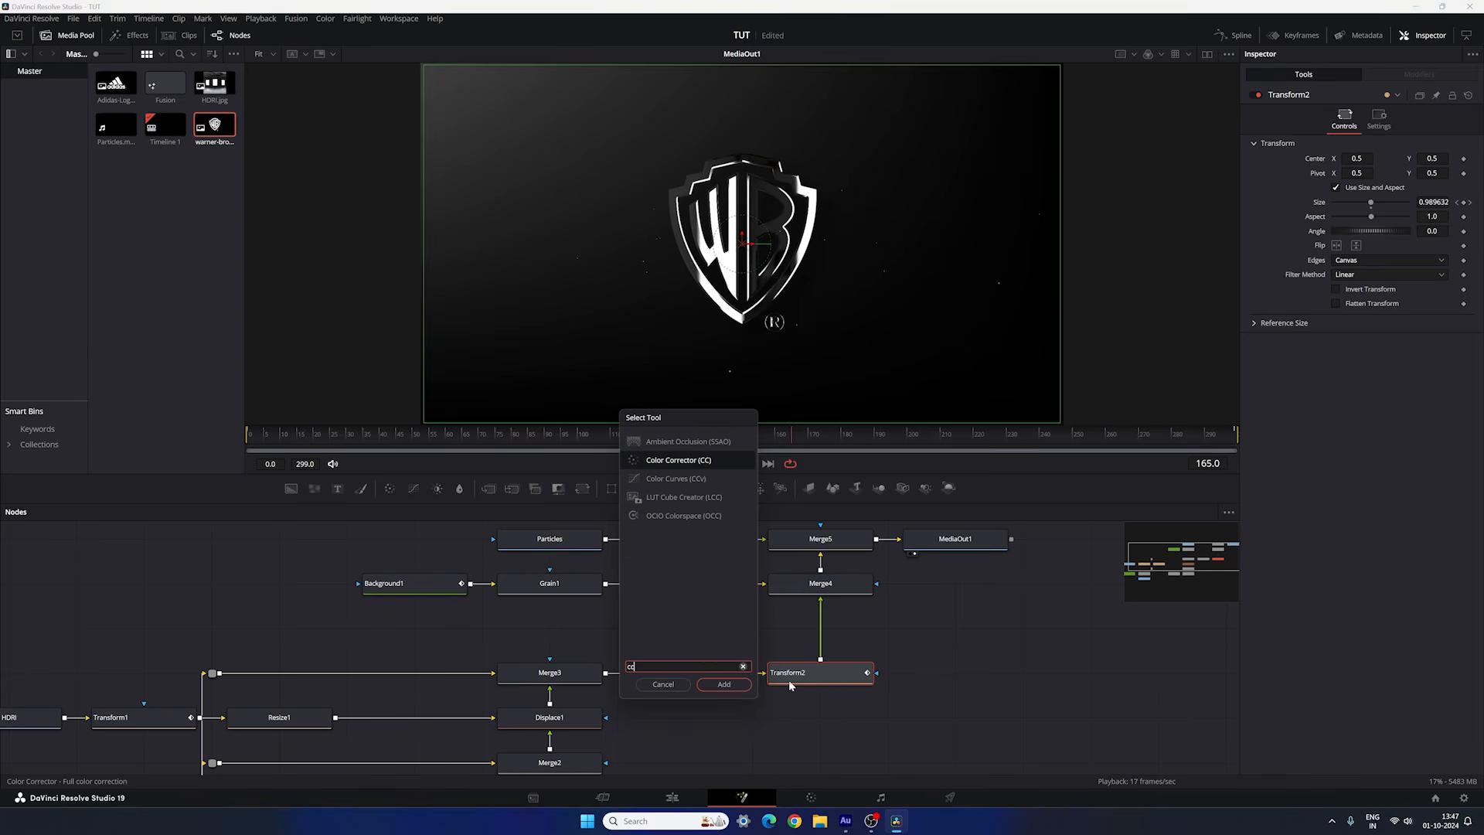
{"action": "left_click", "coordinate": [726, 684]}
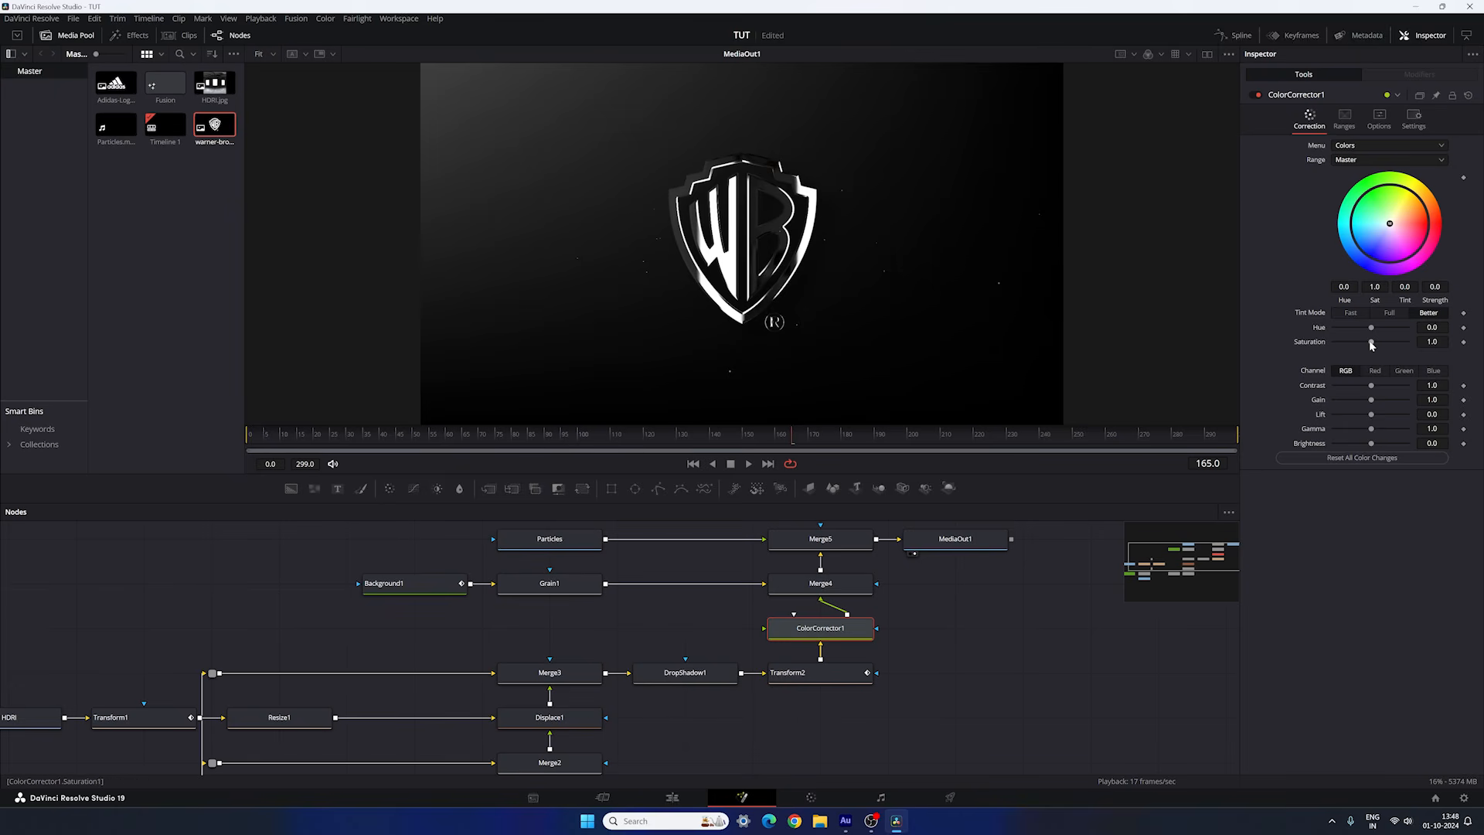
In ColorCorrector1, set saturation to 2.0 and gamma to 1.3, and tint the logo gold with tint about 0.129 at strength 1.0.
{"action": "left_click_drag", "start_coordinate": [1370, 341], "coordinate": [1392, 342]}
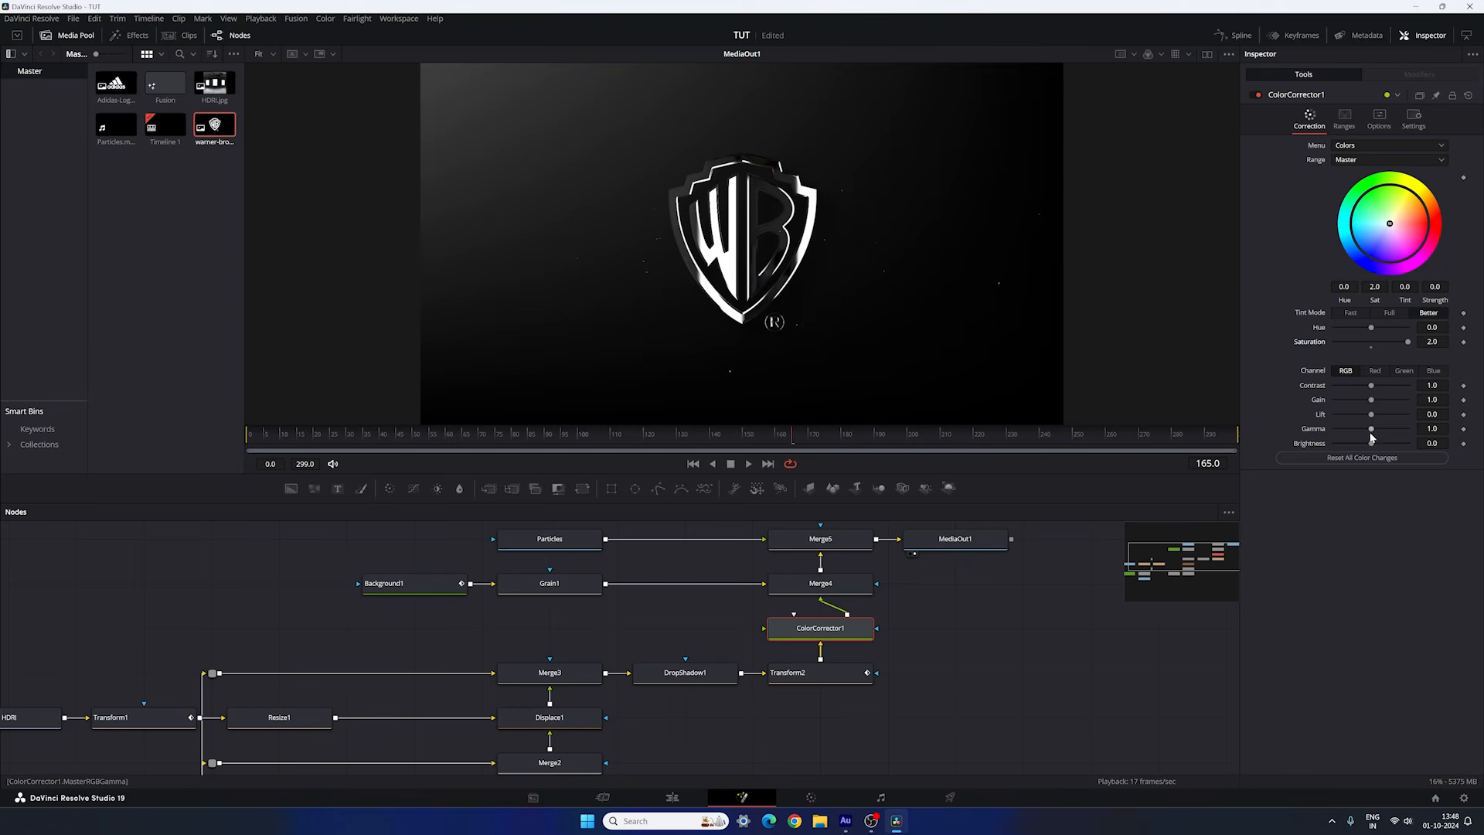
{"action": "left_click_drag", "start_coordinate": [1370, 429], "coordinate": [1376, 430]}
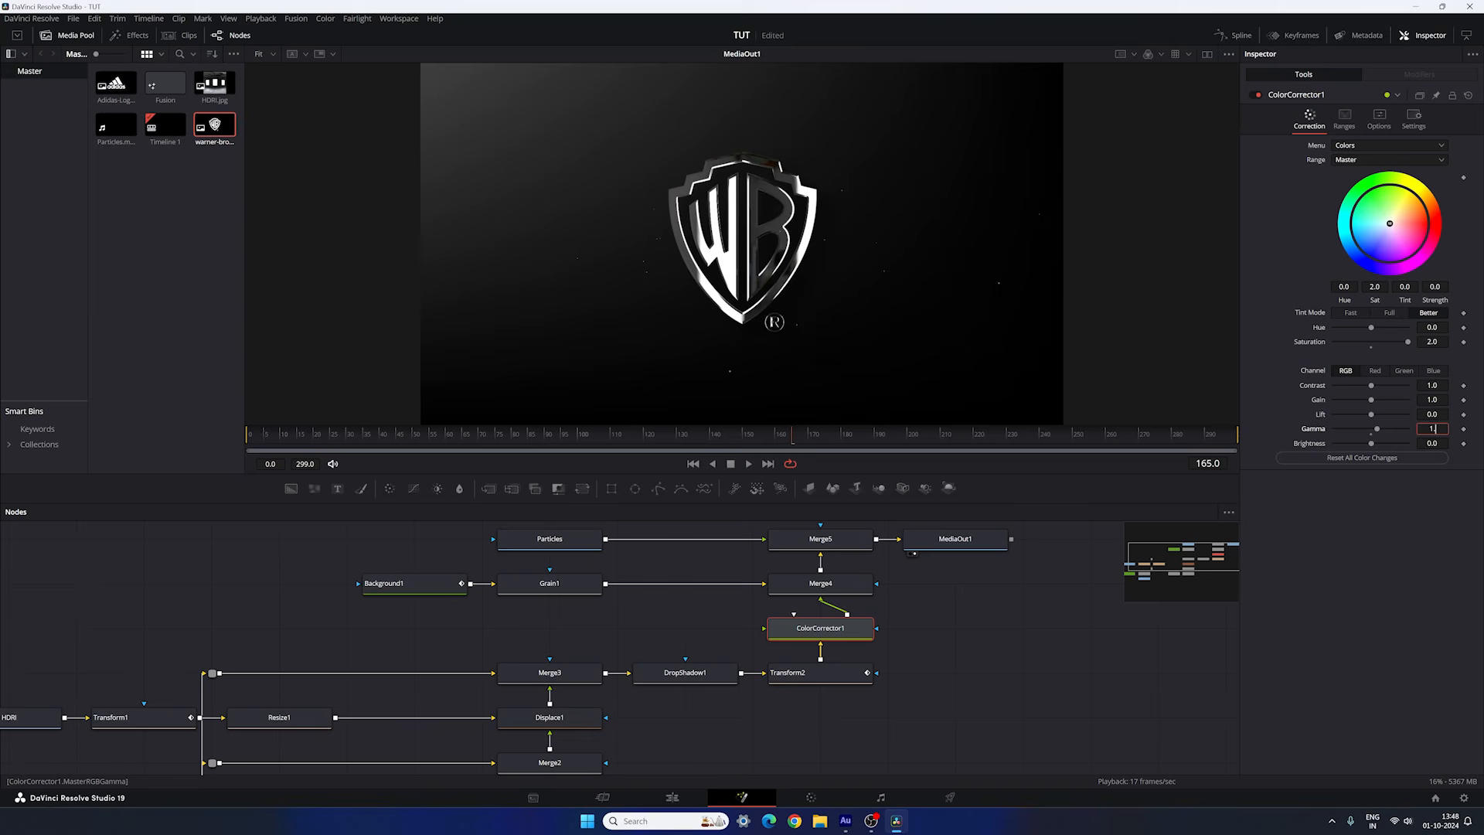
{"action": "key", "text": "Tab"}
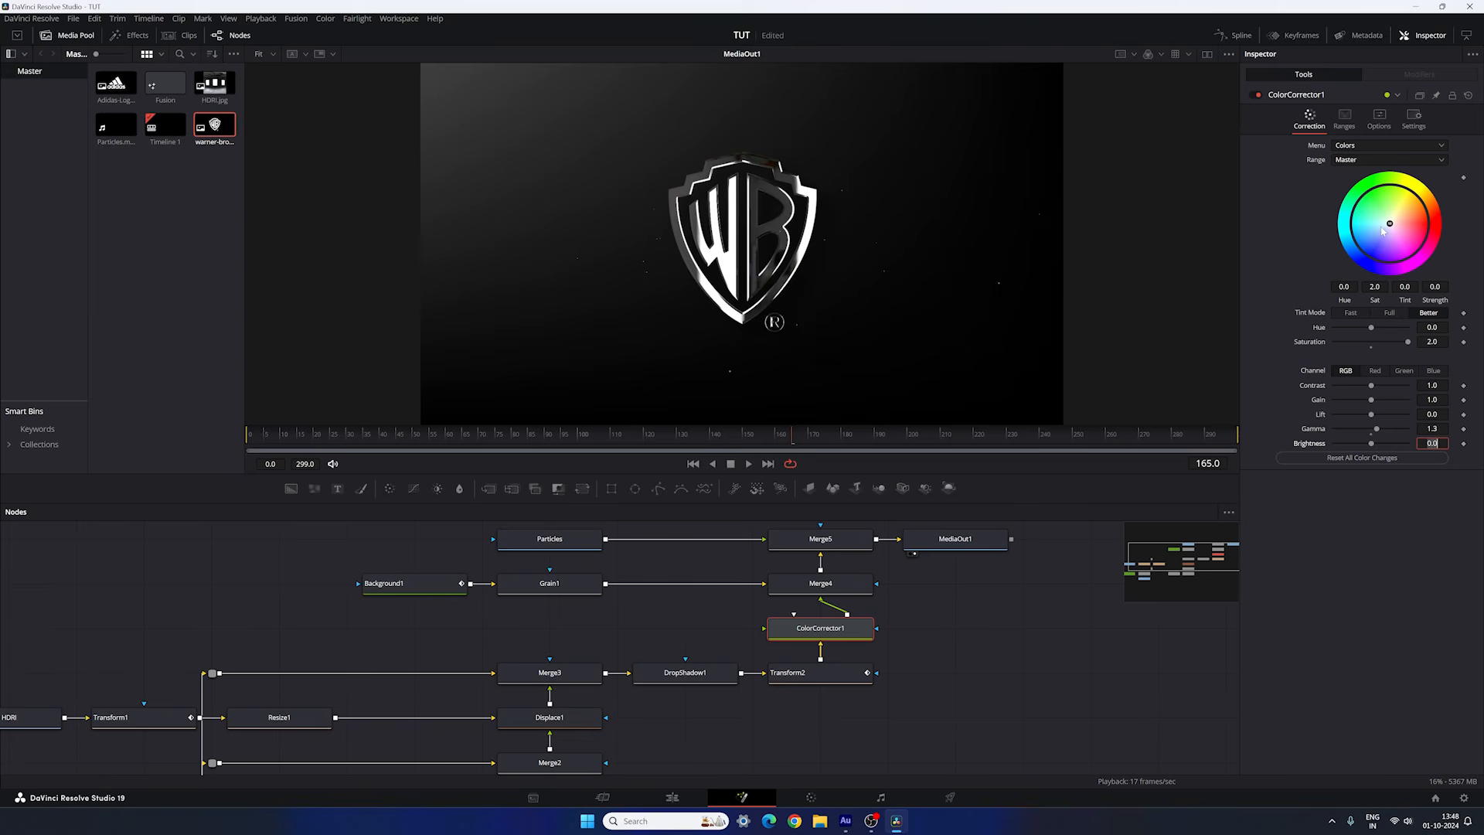
{"action": "left_click_drag", "start_coordinate": [1390, 224], "coordinate": [1427, 191]}
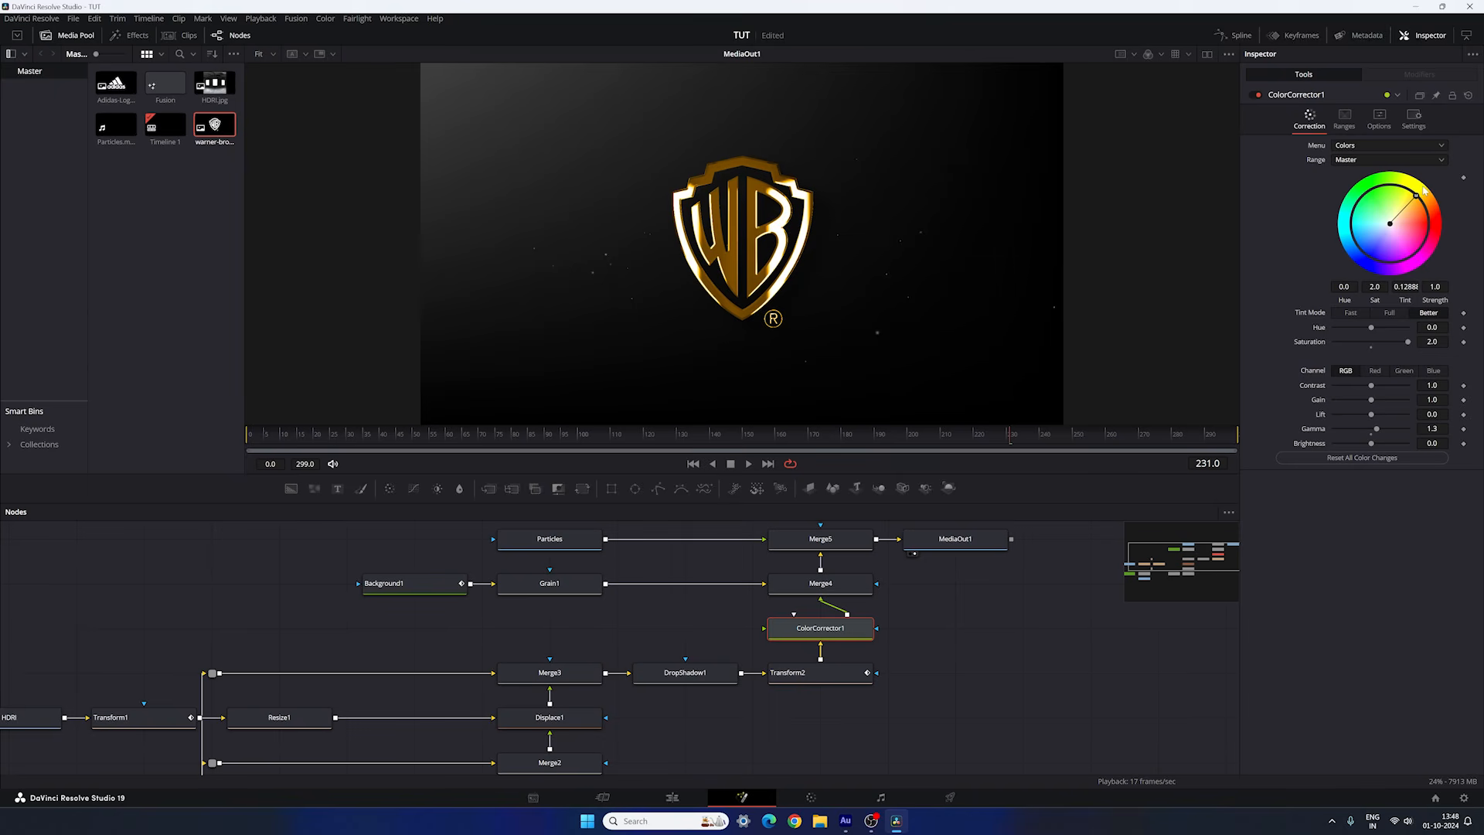
{"action": "left_click_drag", "start_coordinate": [625, 436], "coordinate": [957, 430]}
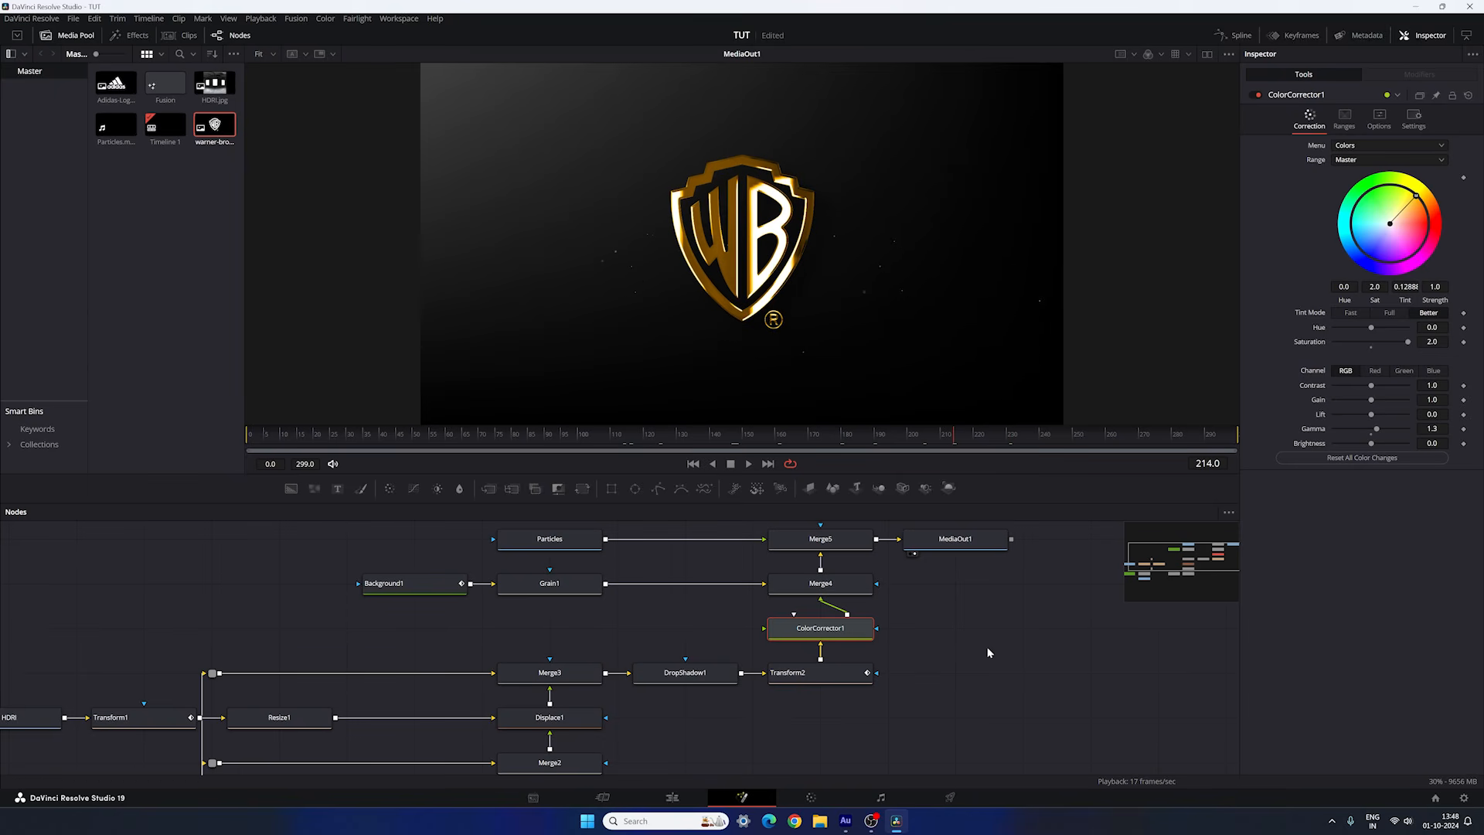
At frame 90, remove all animation from Background1's Top Left colour group.
{"action": "left_click_drag", "start_coordinate": [888, 613], "coordinate": [904, 658]}
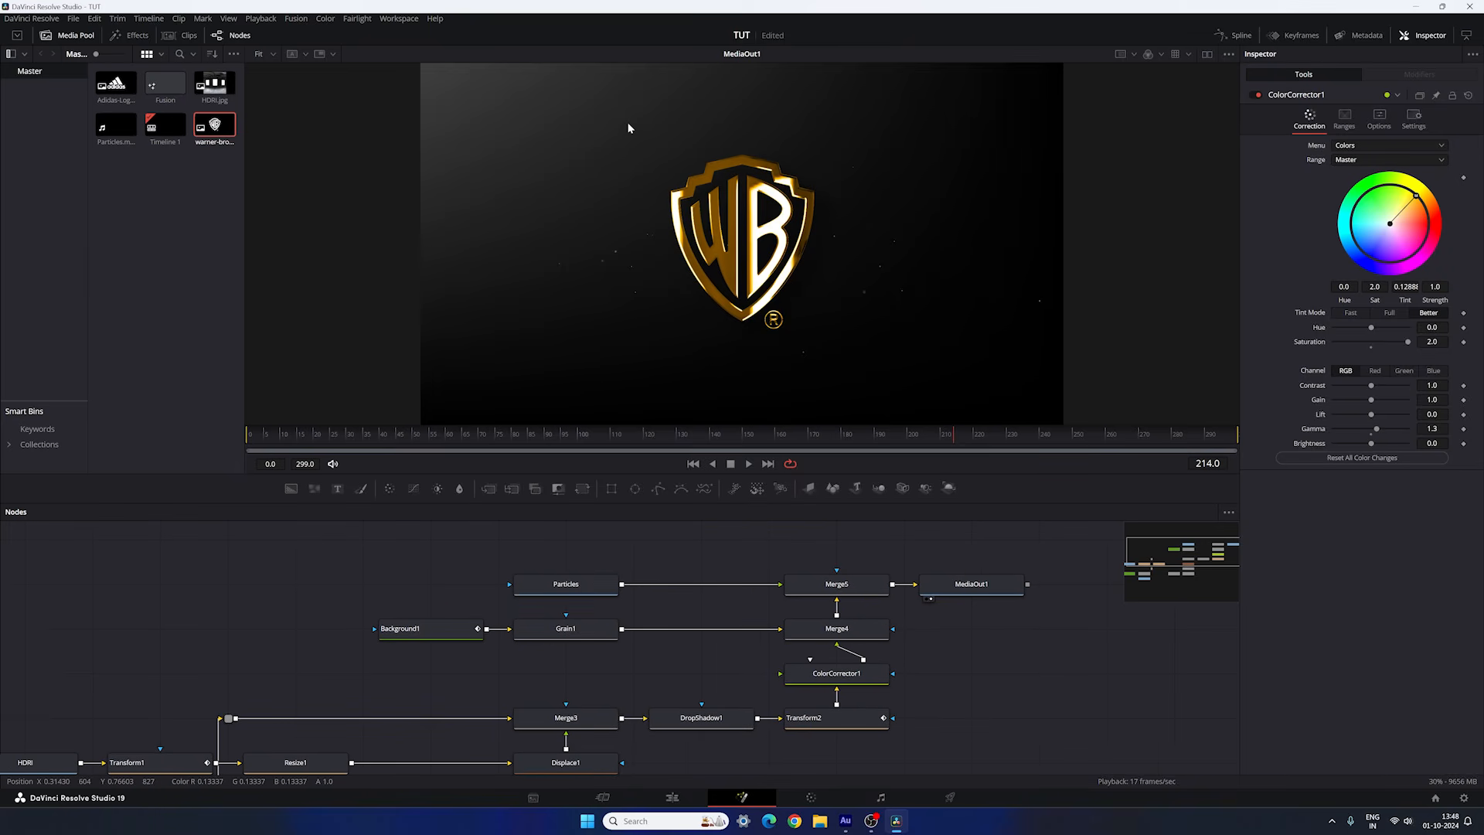
{"action": "left_click_drag", "start_coordinate": [517, 682], "coordinate": [666, 625]}
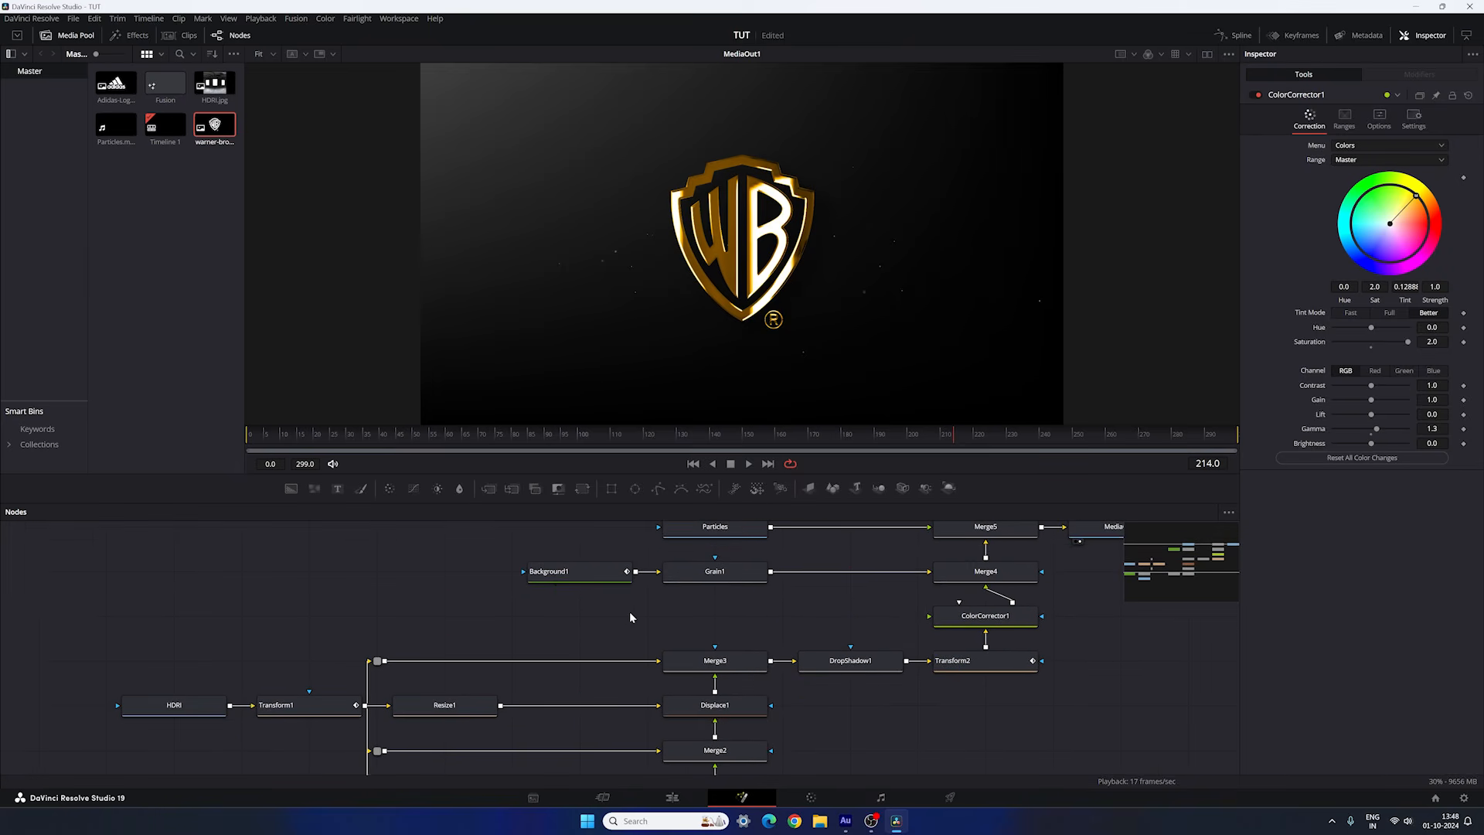
{"action": "left_click", "coordinate": [575, 574]}
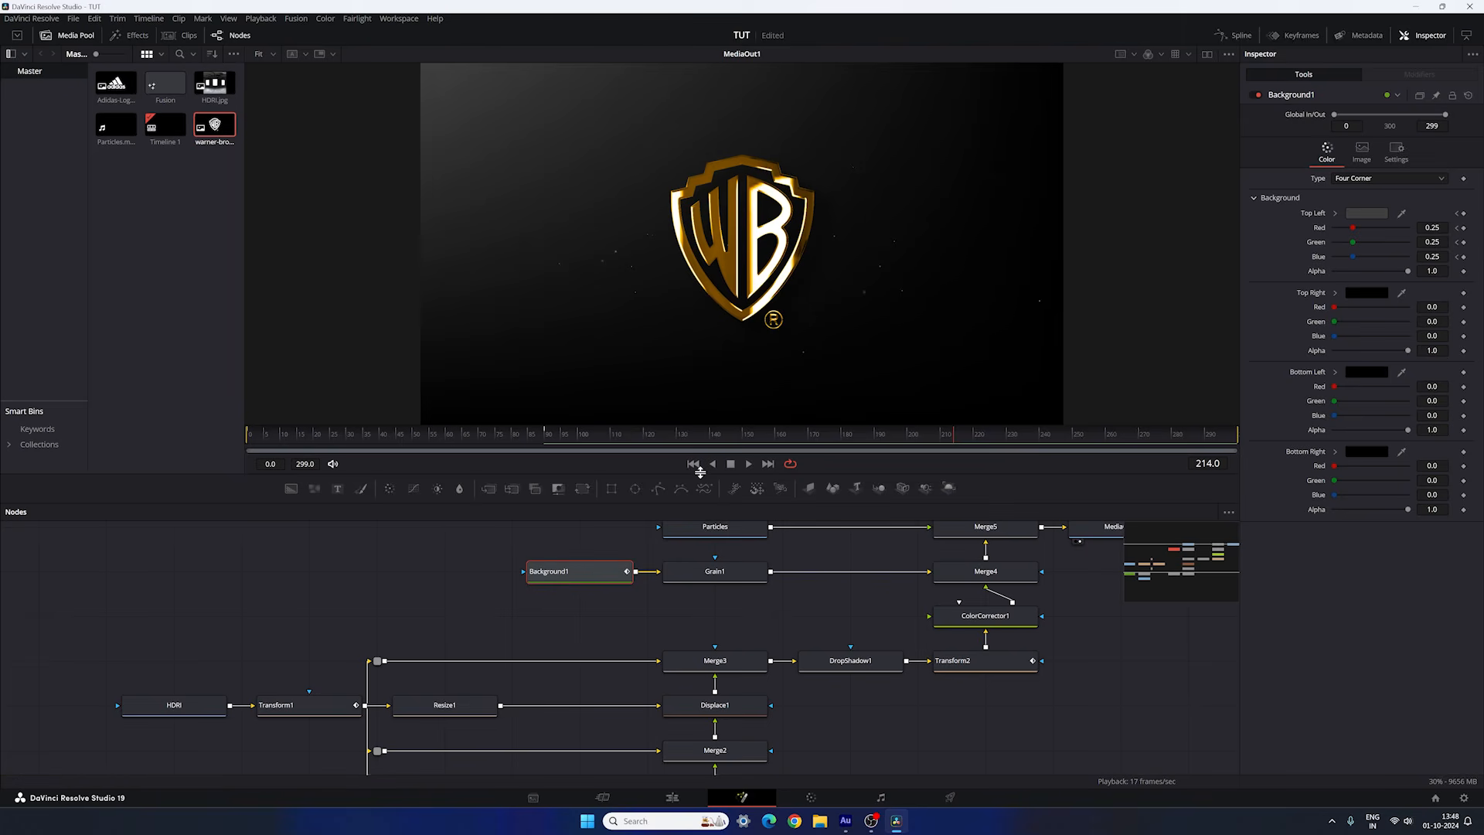
{"action": "left_click", "coordinate": [546, 437]}
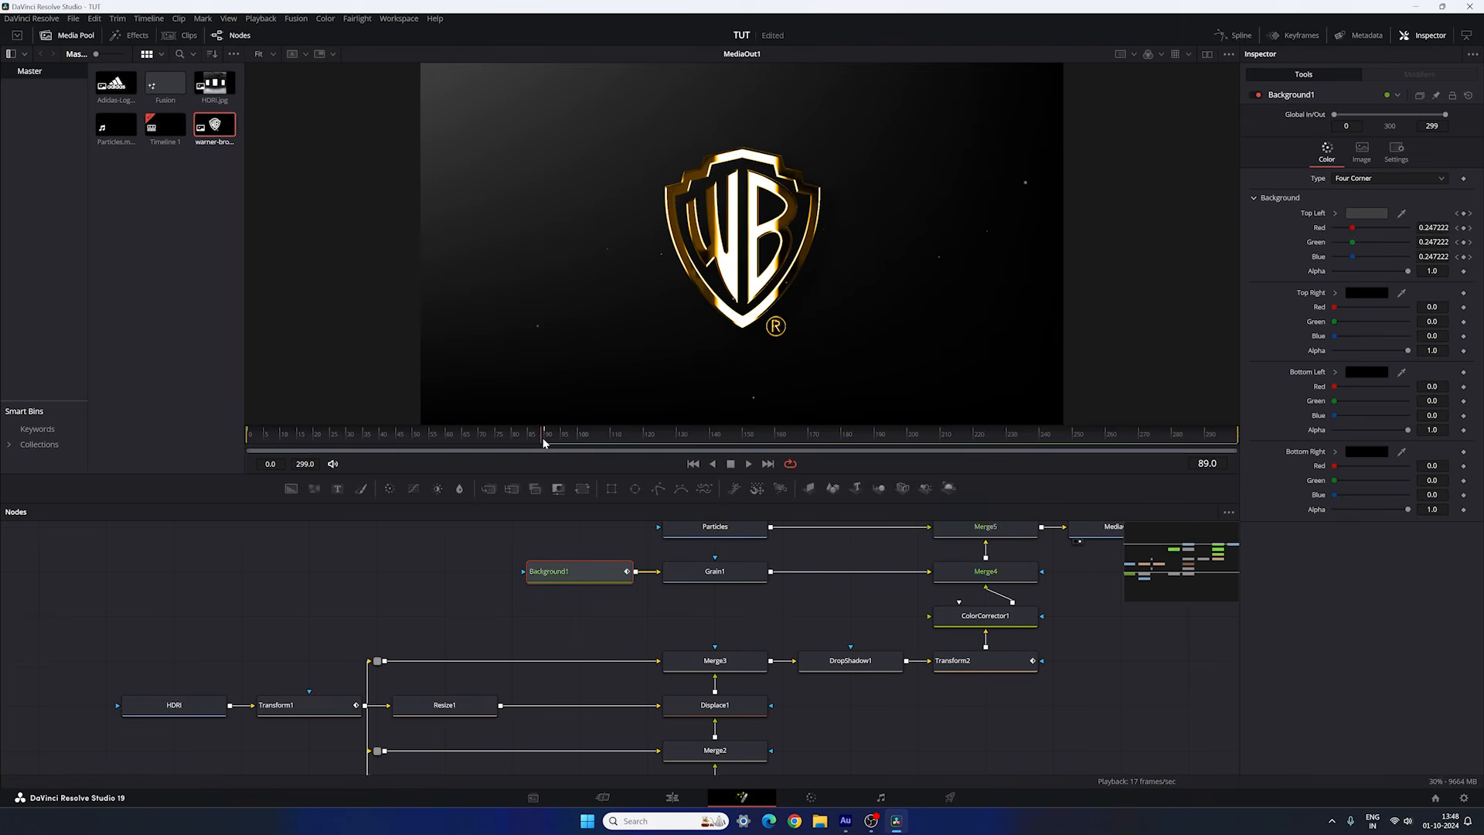
{"action": "right_click", "coordinate": [1320, 261]}
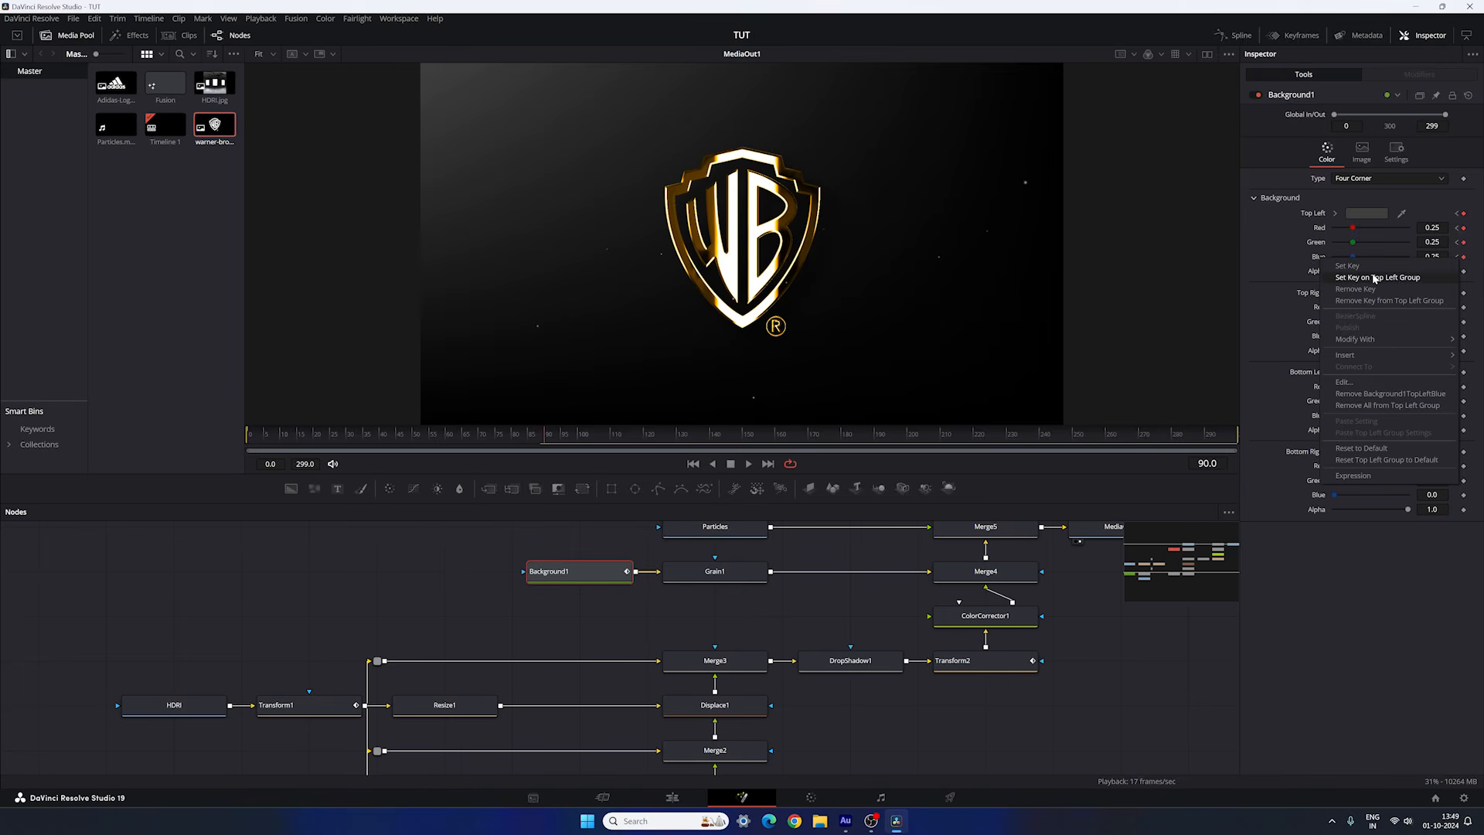
{"action": "left_click", "coordinate": [1377, 406]}
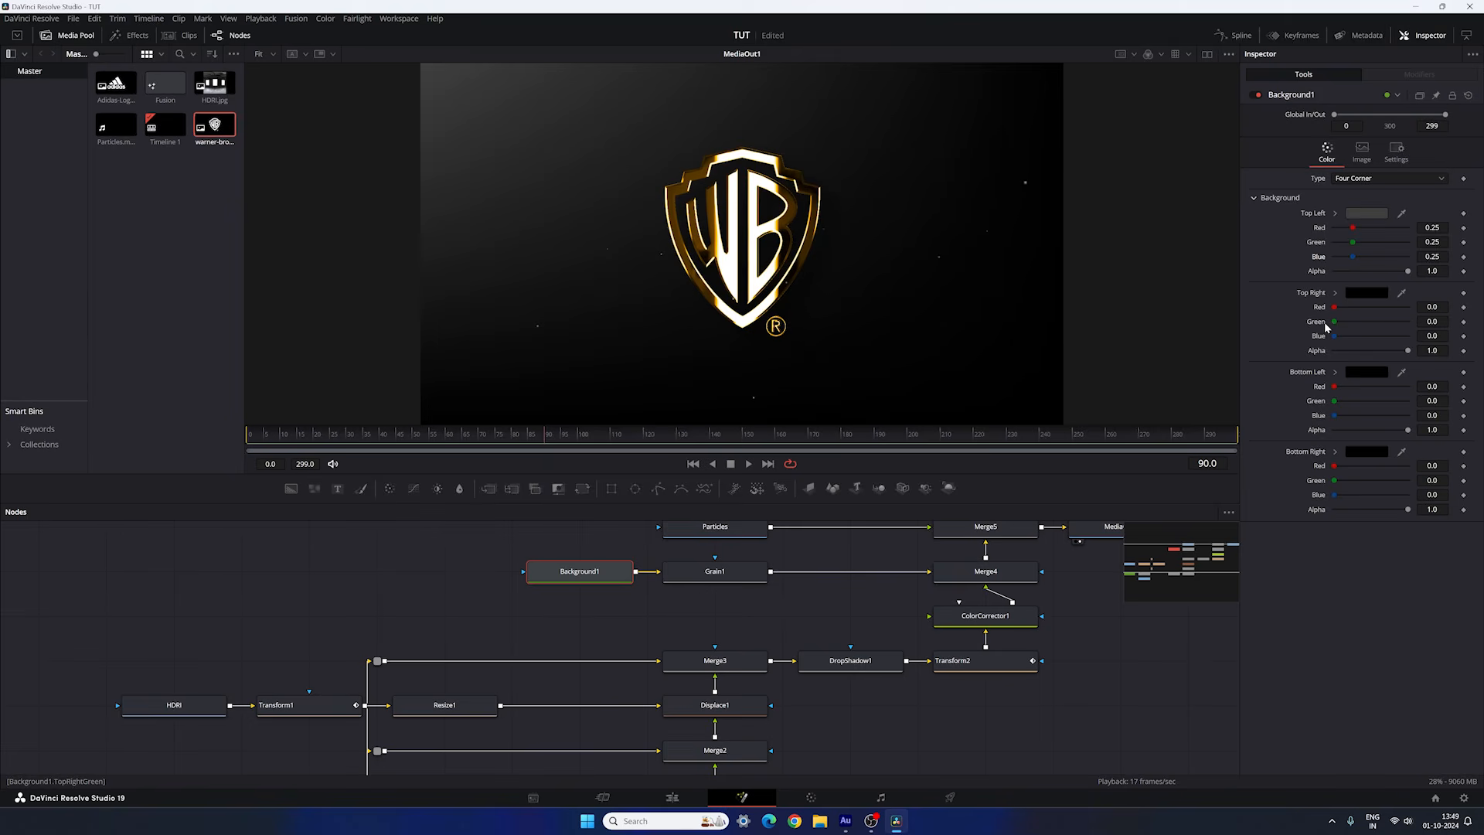
Set Background1's Top Left colour to red 0.35 with green and blue at 0, and keyframe the red at frame 90.
{"action": "mouse_move", "coordinate": [1353, 261]}
{"action": "left_mouse_down"}
{"action": "mouse_move", "coordinate": [1307, 246]}
{"action": "mouse_move", "coordinate": [1358, 233]}
{"action": "left_mouse_up"}
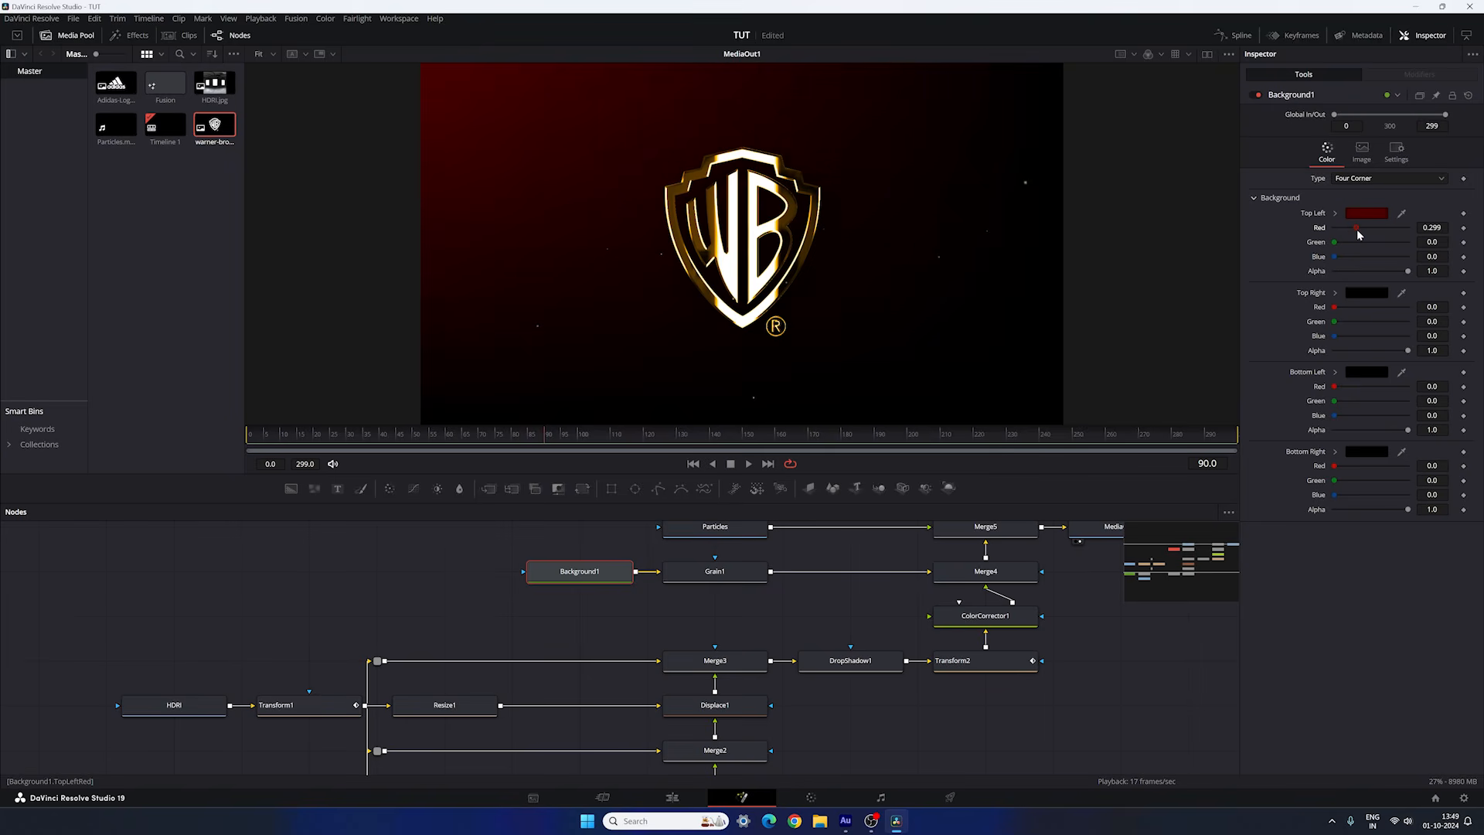
{"action": "left_click", "coordinate": [1432, 227]}
{"action": "double_click", "coordinate": [1432, 227]}
{"action": "key", "text": "BackSpace"}
{"action": "type", "text": ".35"}
{"action": "key", "text": "Tab"}
{"action": "left_click", "coordinate": [1463, 228]}
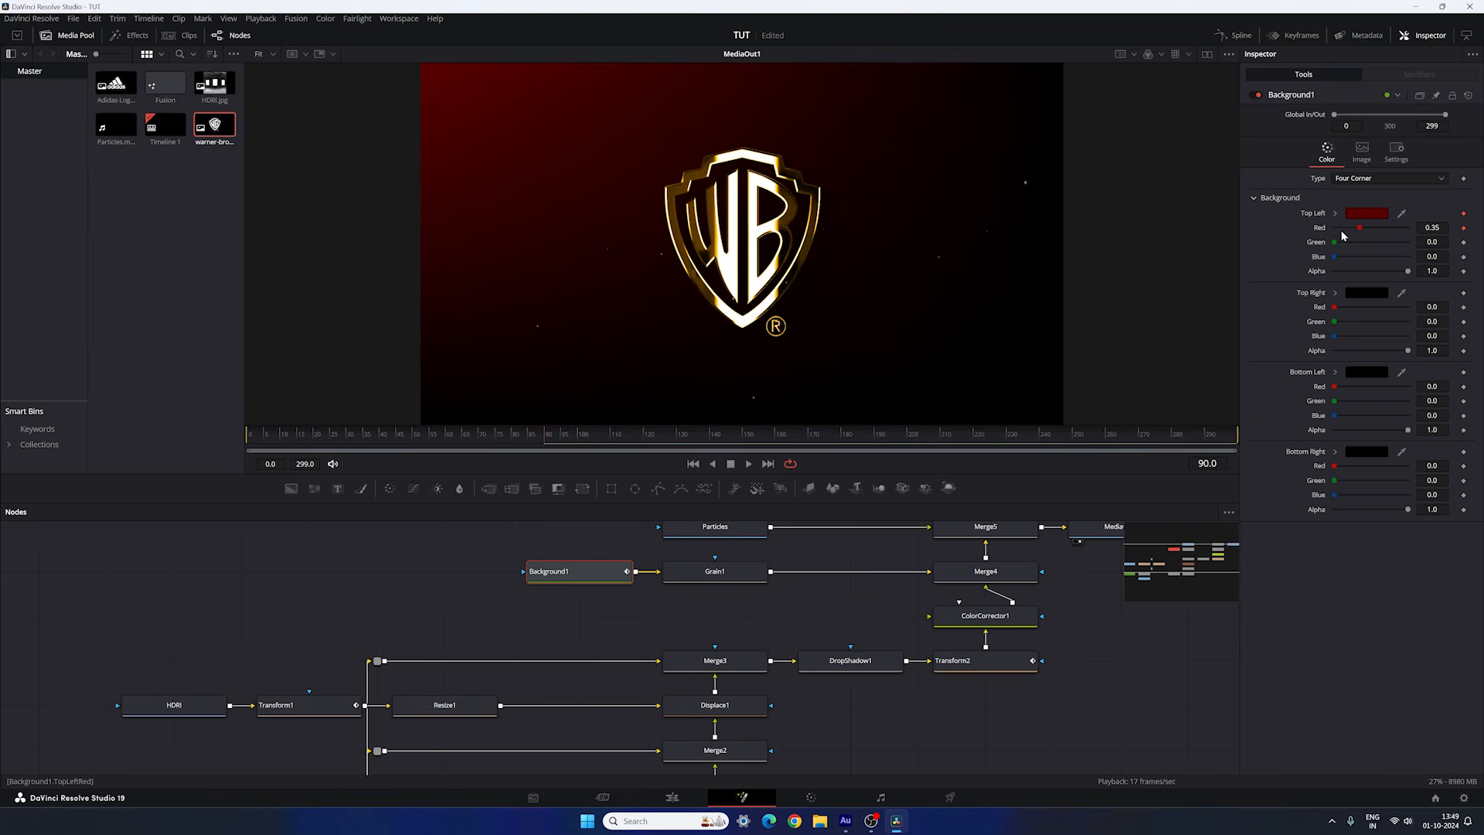
Lower Background1's Top Left red at frame 0 to fade the red background in, and scrub through the fade.
{"action": "left_click_drag", "start_coordinate": [524, 440], "coordinate": [248, 440]}
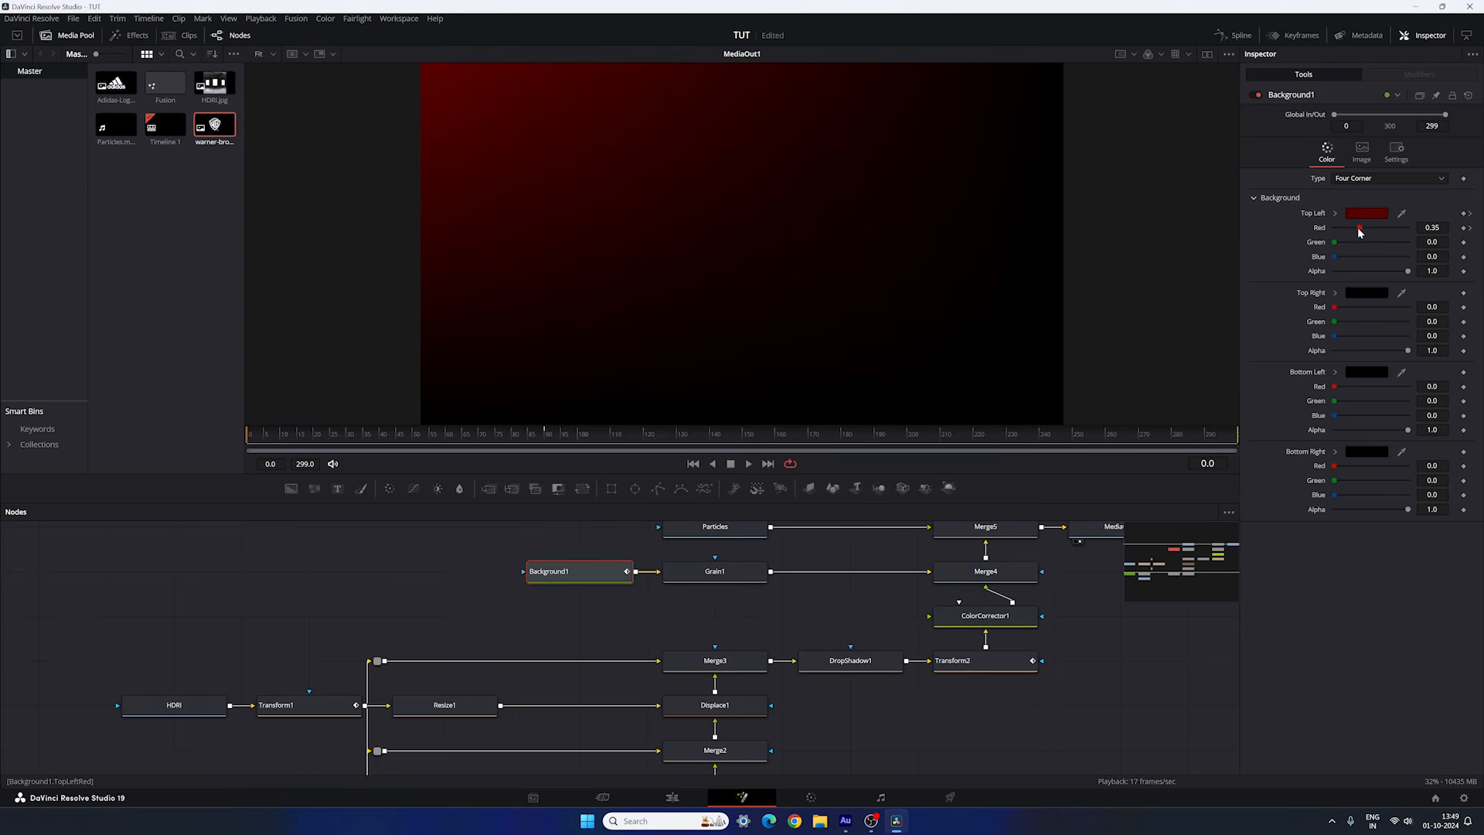
{"action": "left_click_drag", "start_coordinate": [1358, 228], "coordinate": [1337, 228]}
{"action": "left_click", "coordinate": [295, 438]}
{"action": "left_click_drag", "start_coordinate": [294, 438], "coordinate": [610, 438]}
Insert a Color Corrector after the Particles node and tint the particles orange-red with tint about 0.05 at strength 1.0.
{"action": "left_click_drag", "start_coordinate": [893, 612], "coordinate": [857, 677]}
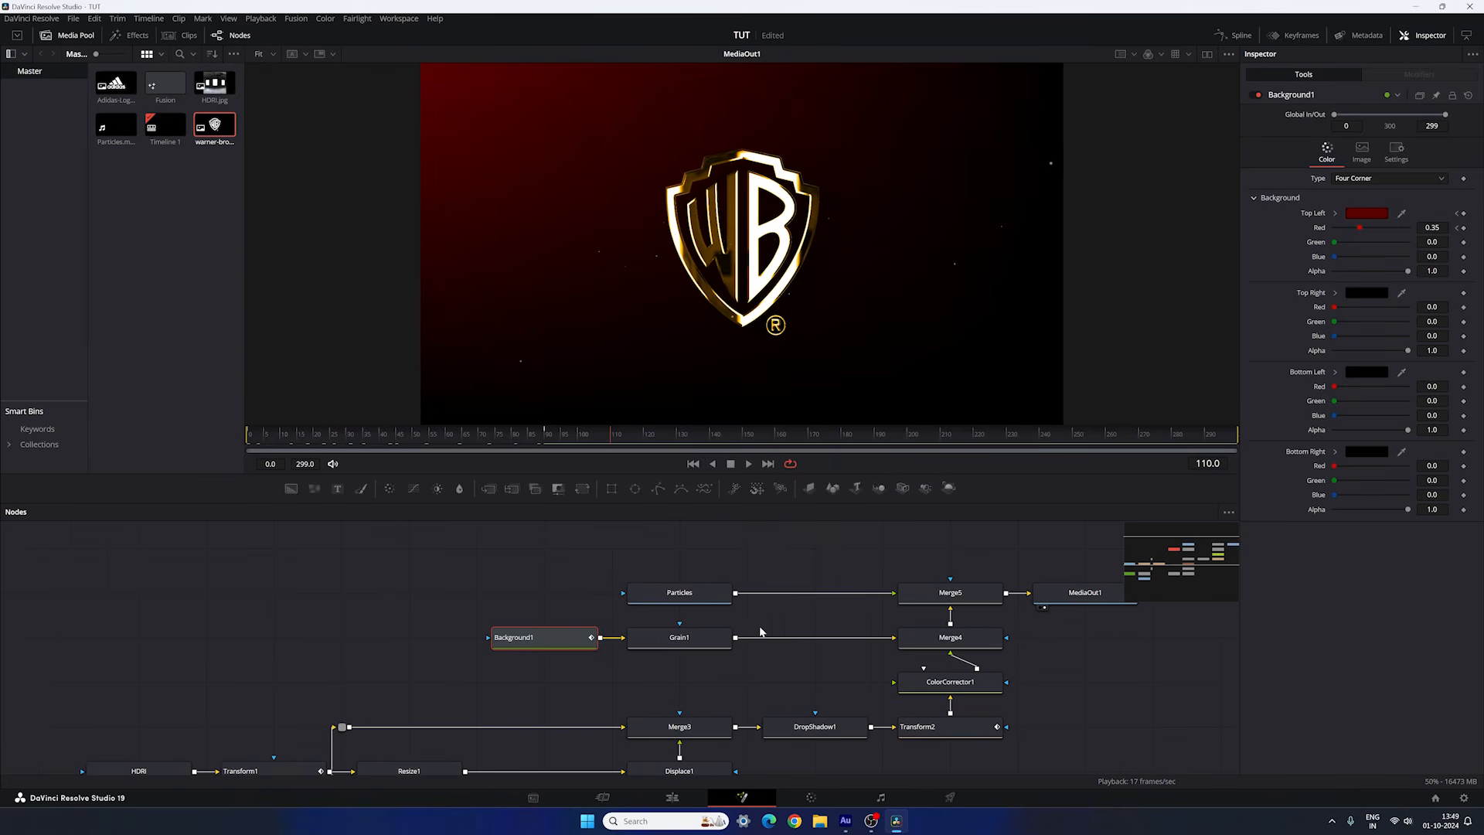
{"action": "left_click", "coordinate": [680, 592]}
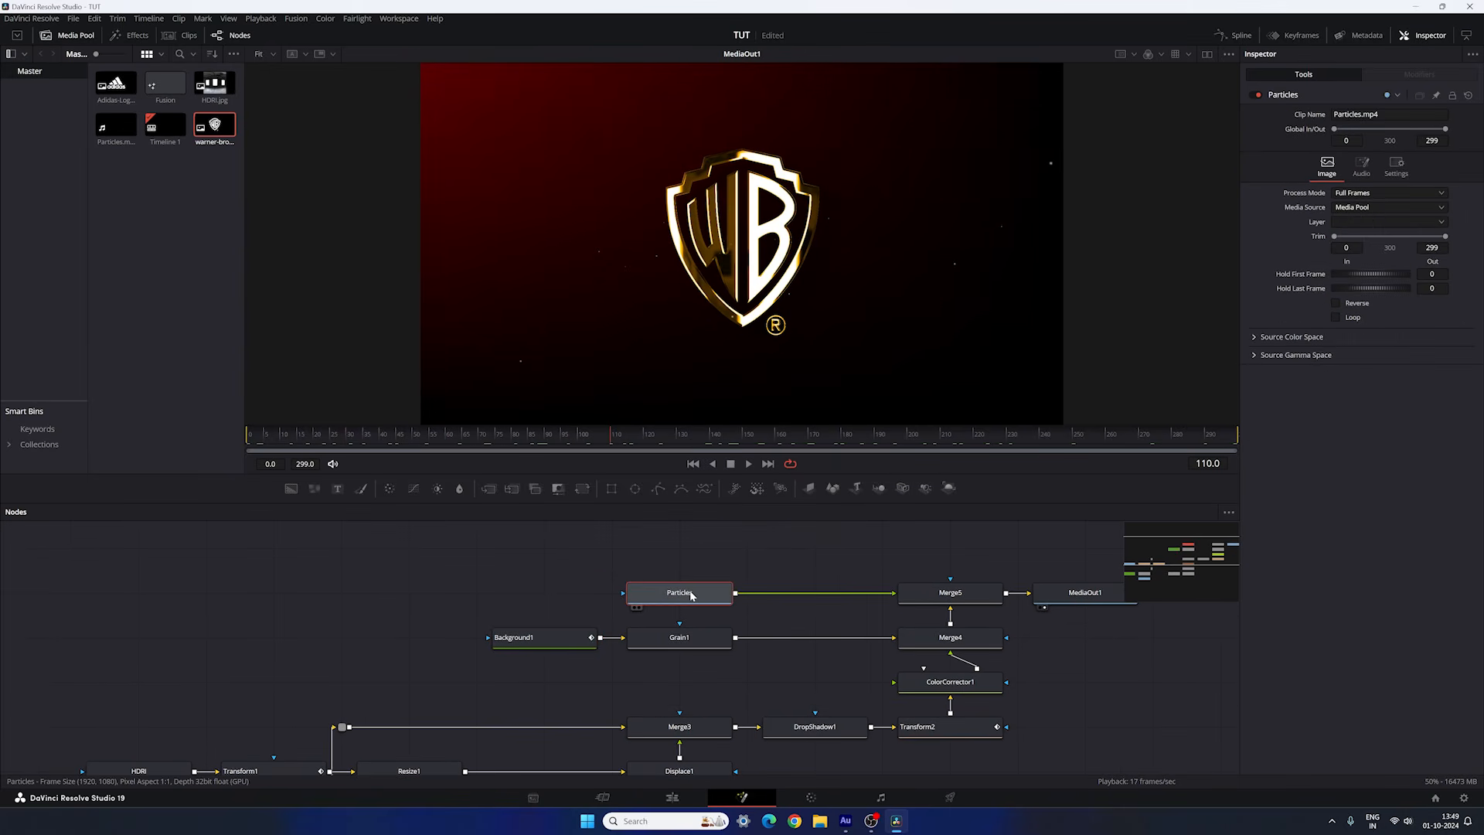
{"action": "left_click", "coordinate": [388, 490]}
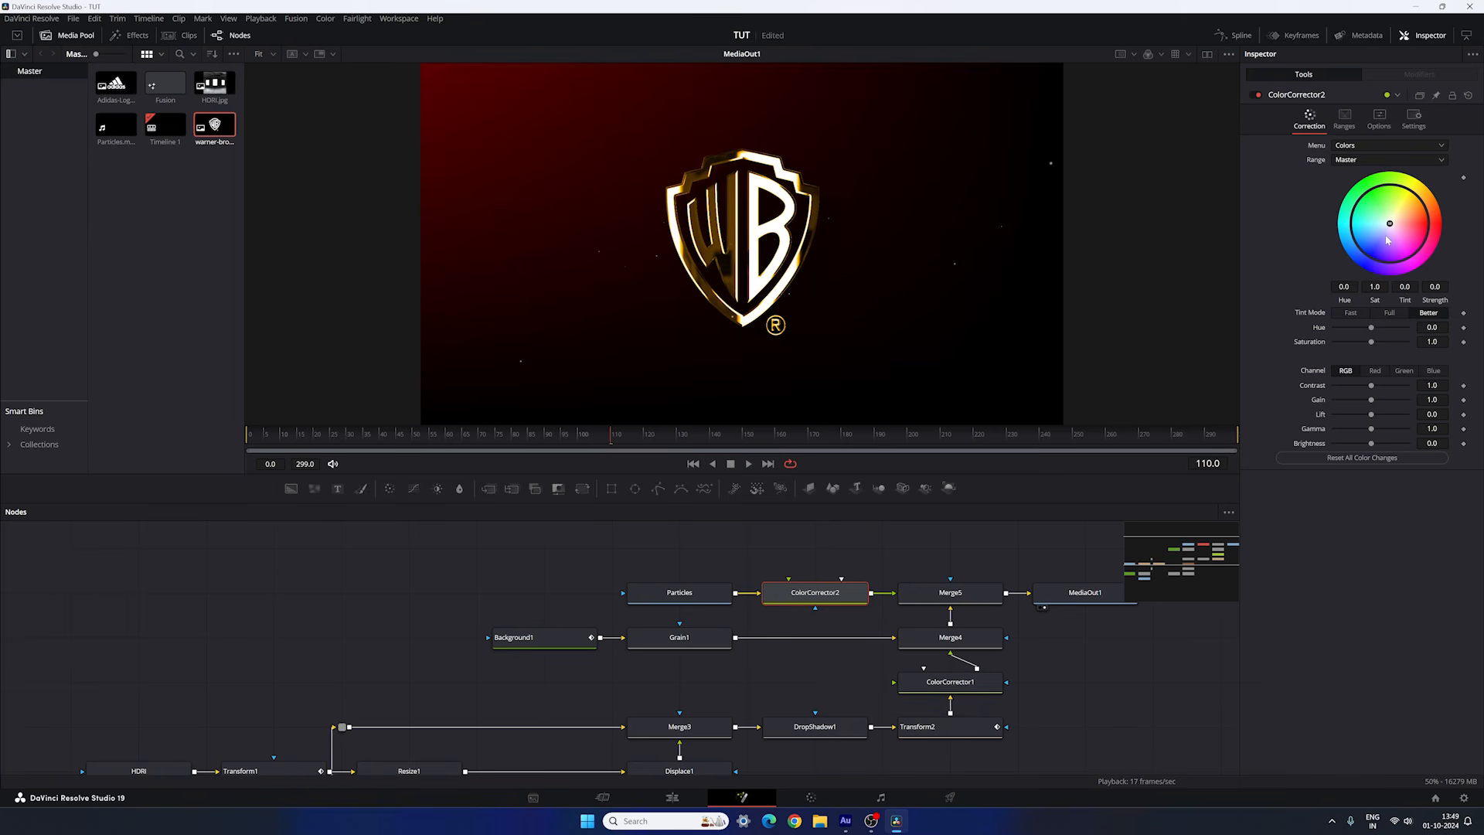
{"action": "left_click_drag", "start_coordinate": [1387, 240], "coordinate": [1481, 195]}
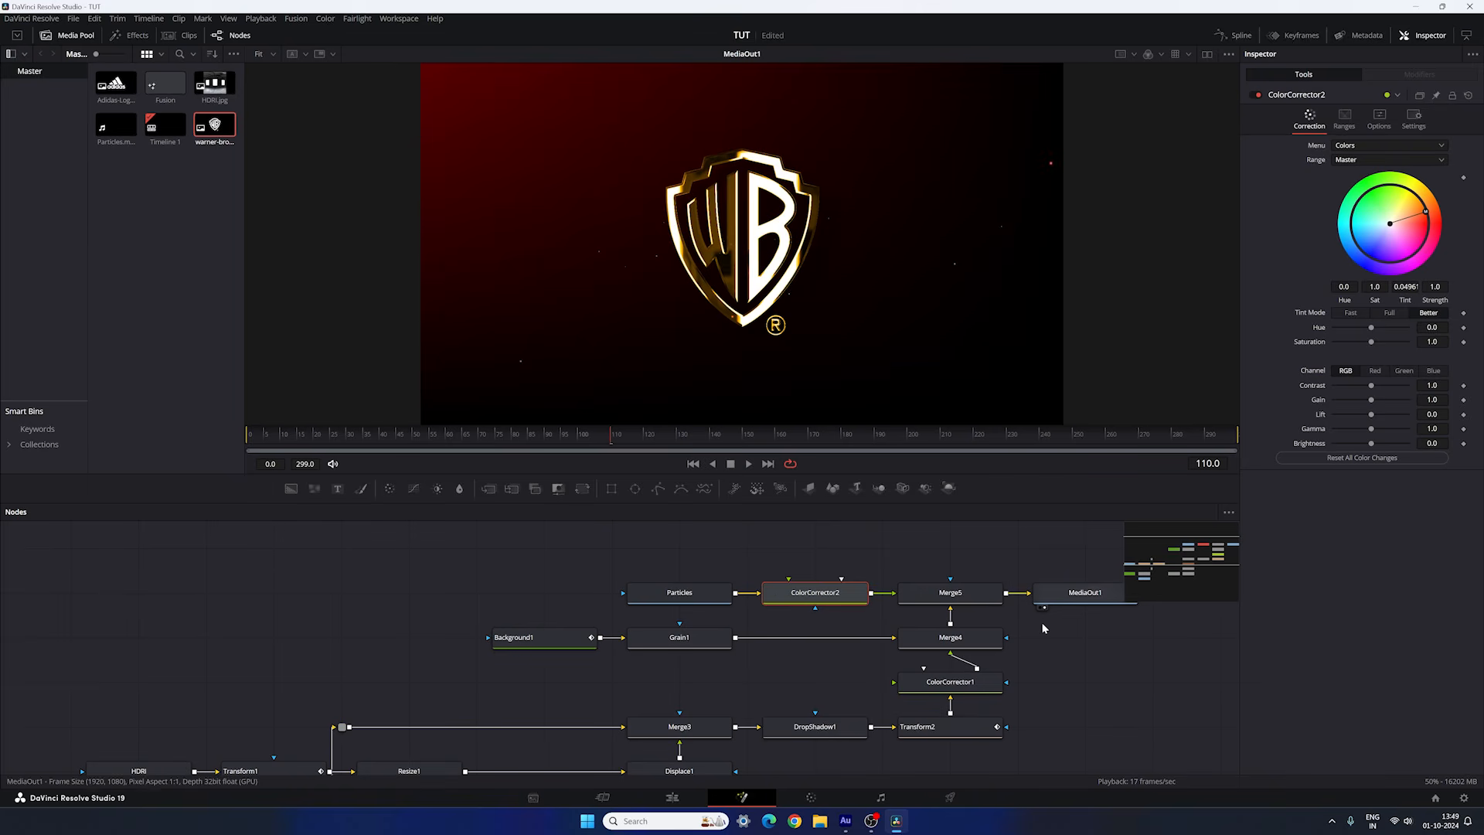
Switch to the Edit page and duplicate the Warner Bros Fusion clip directly after itself on Video 1.
{"action": "left_click", "coordinate": [672, 797]}
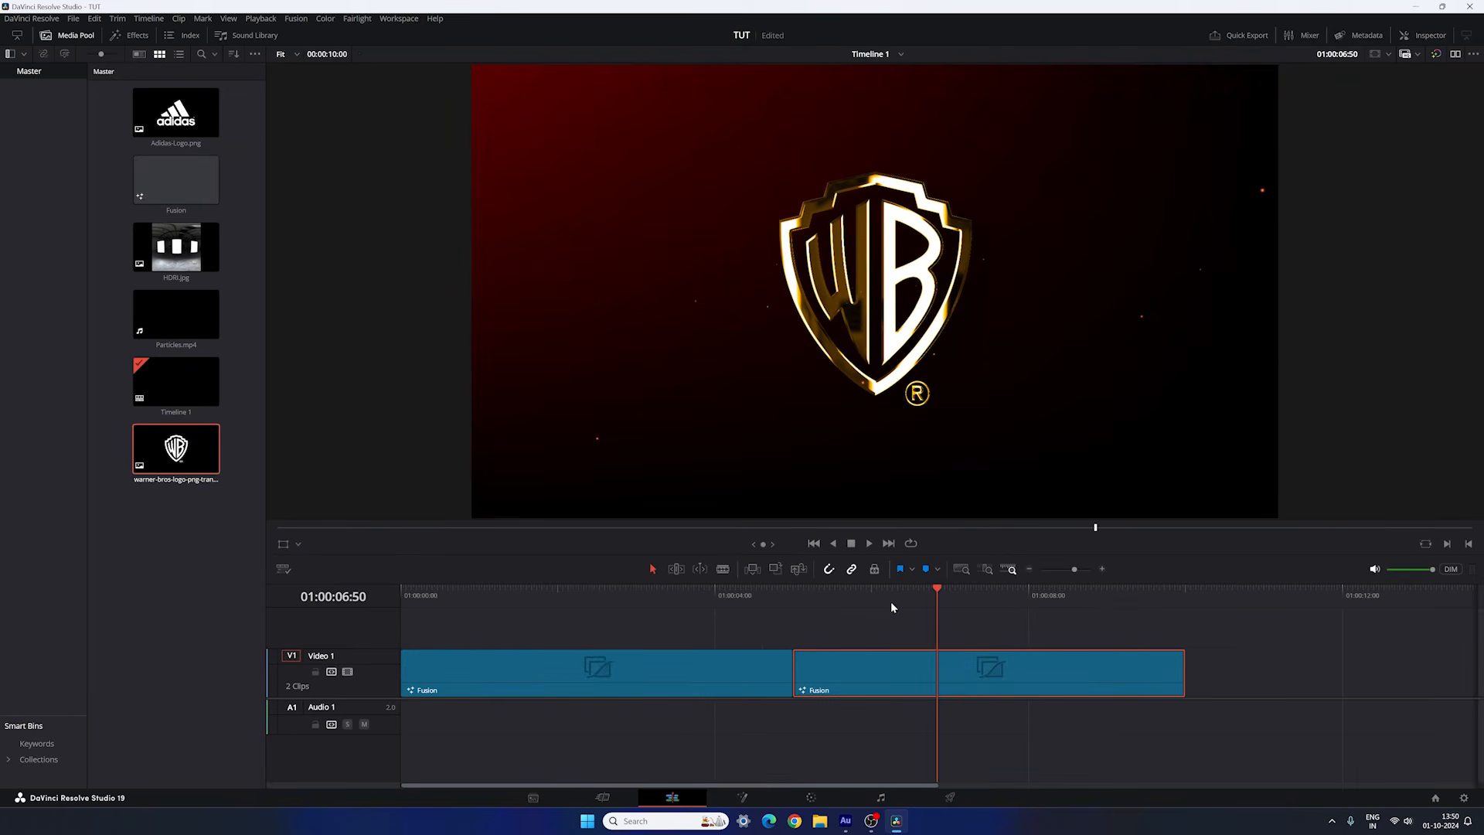
{"action": "left_click_drag", "start_coordinate": [891, 603], "coordinate": [1080, 616]}
{"action": "scroll", "coordinate": [689, 663], "scroll_direction": "down", "scroll_amount": 2}
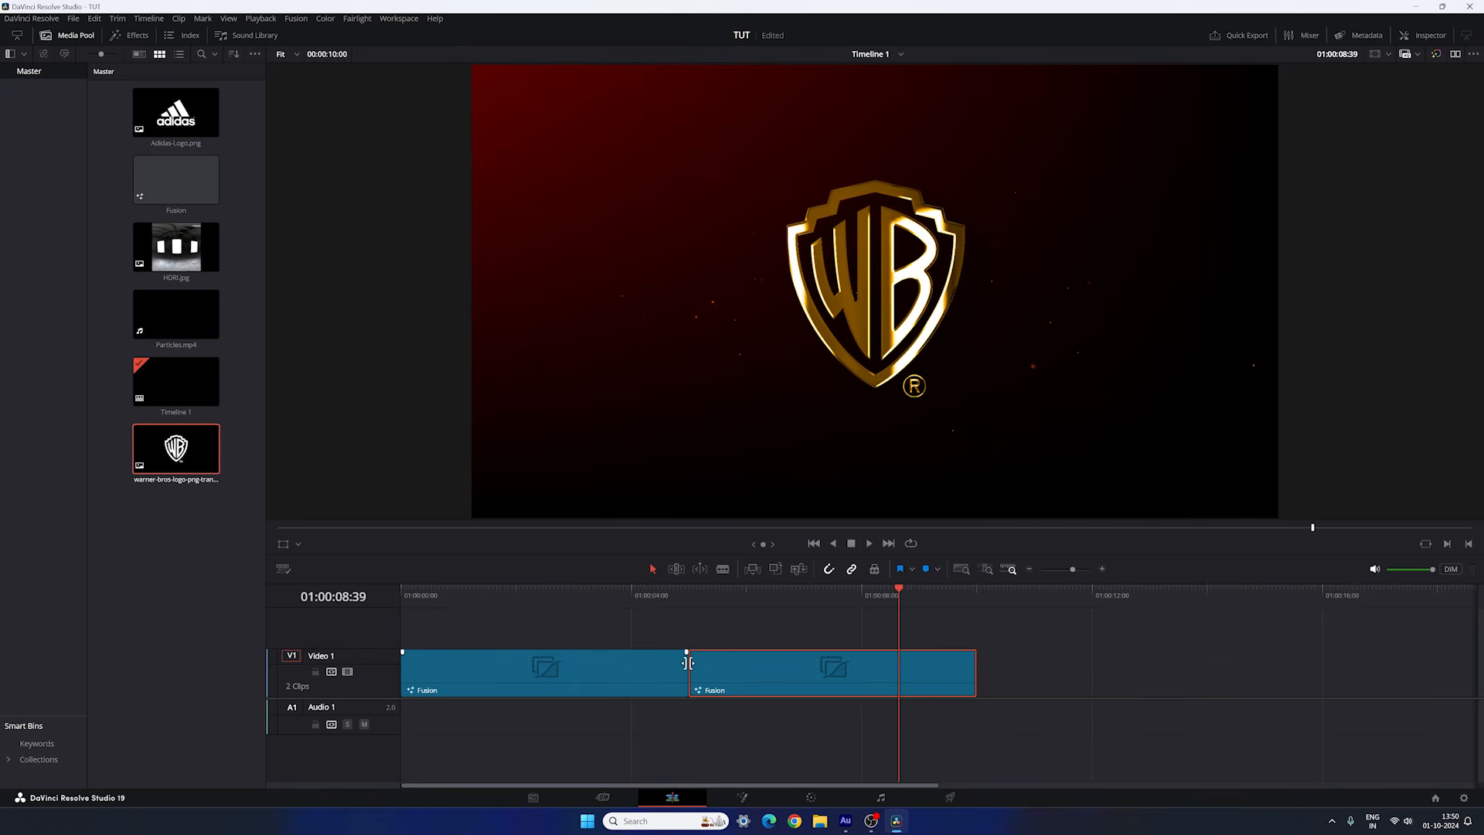
{"action": "scroll", "coordinate": [785, 634], "scroll_direction": "down", "scroll_amount": 1}
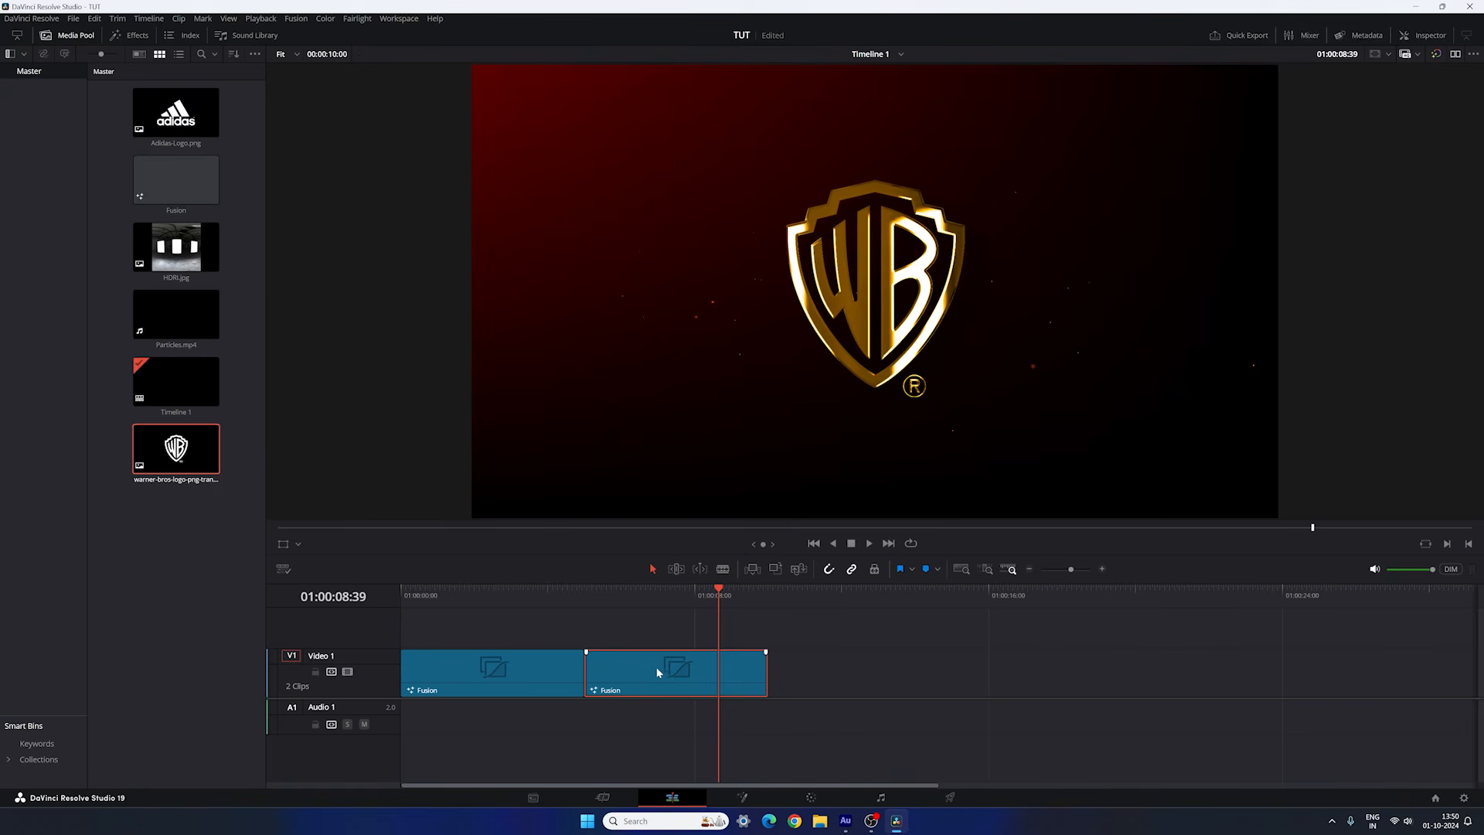
{"action": "left_click_drag", "start_coordinate": [653, 669], "coordinate": [838, 672]}
{"action": "left_click_drag", "start_coordinate": [844, 596], "coordinate": [854, 599]}
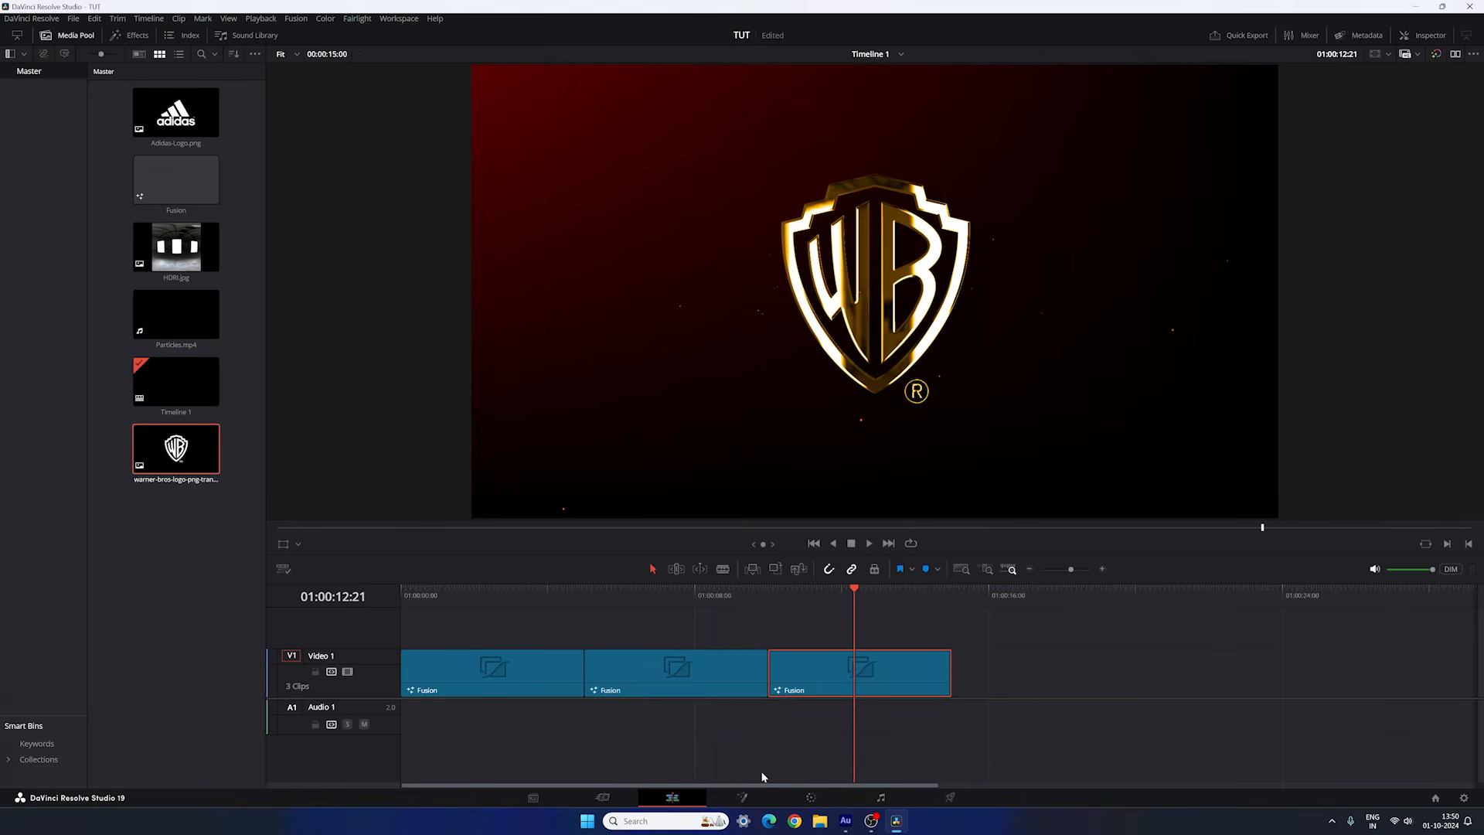
Open the third clip's Fusion composition and delete the Logo node below Merge1.
{"action": "left_click", "coordinate": [747, 795]}
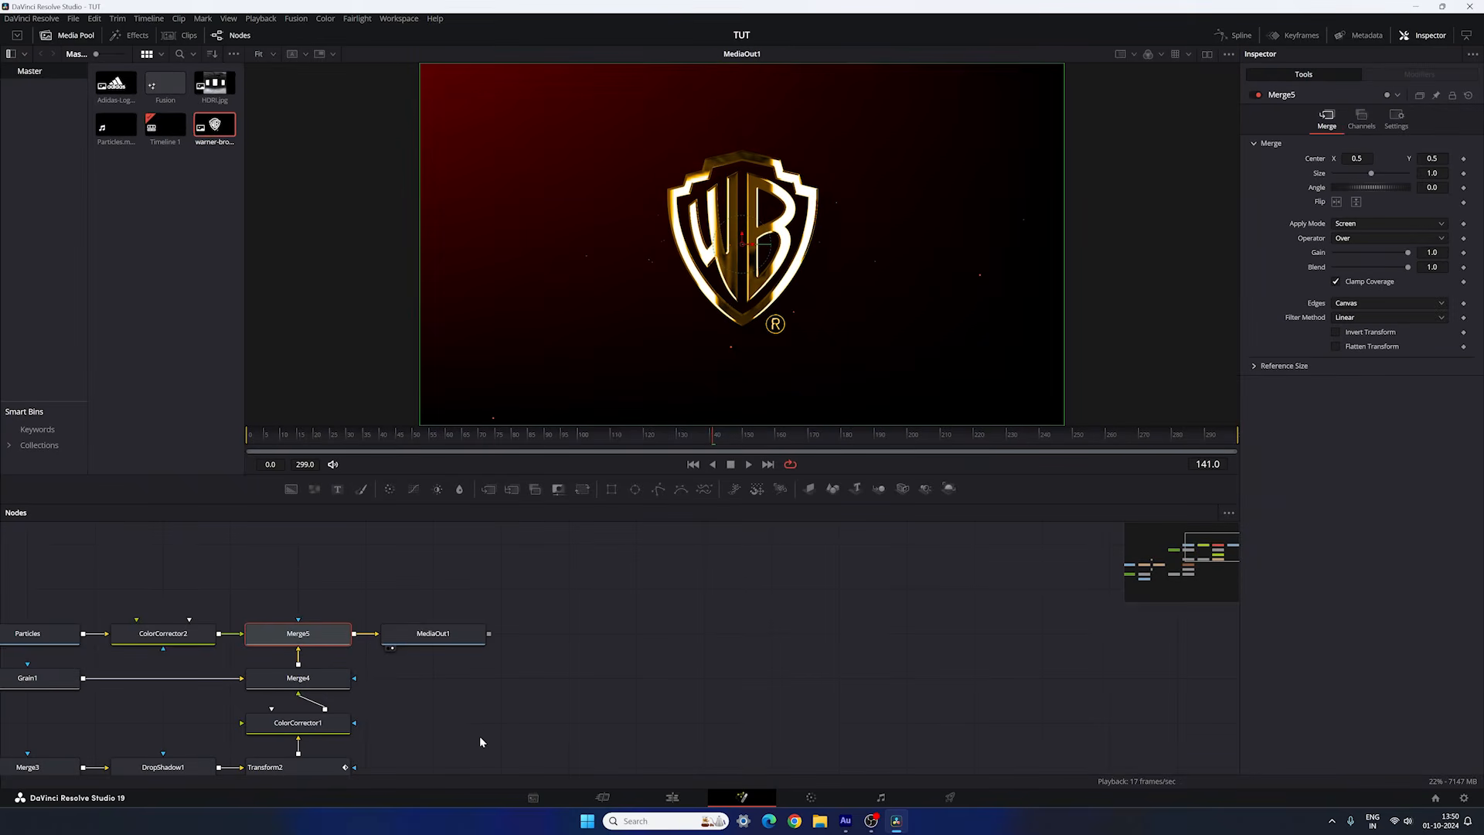
{"action": "left_click_drag", "start_coordinate": [480, 735], "coordinate": [942, 636]}
{"action": "left_click_drag", "start_coordinate": [556, 680], "coordinate": [915, 626]}
{"action": "left_click_drag", "start_coordinate": [599, 710], "coordinate": [727, 599]}
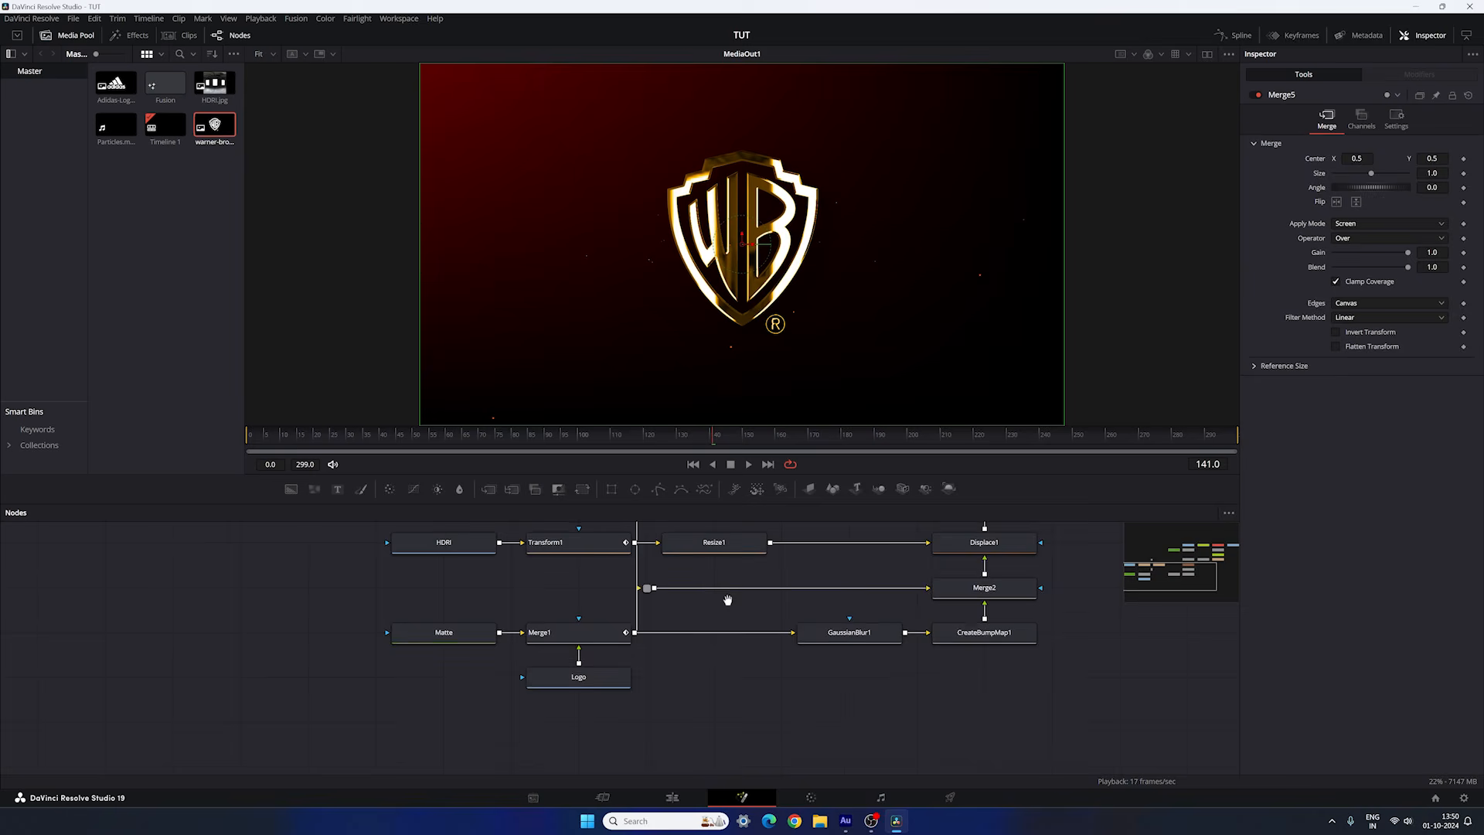
{"action": "left_click", "coordinate": [578, 674]}
{"action": "key", "text": "Delete"}
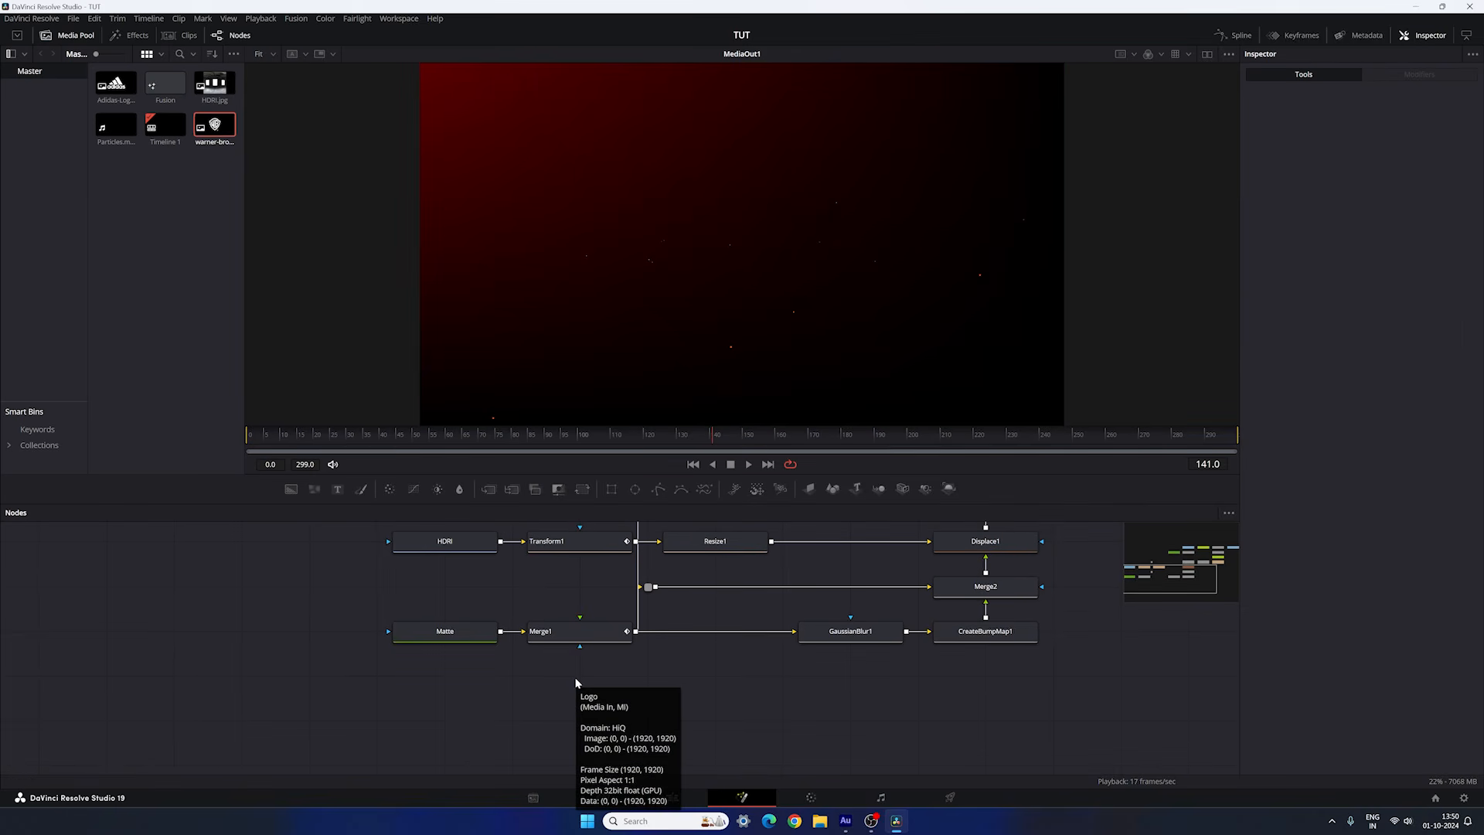
Add a Text node below Merge1, connect it to Merge1's foreground and enter the text "Skyline".
{"action": "left_click_drag", "start_coordinate": [337, 489], "coordinate": [587, 712]}
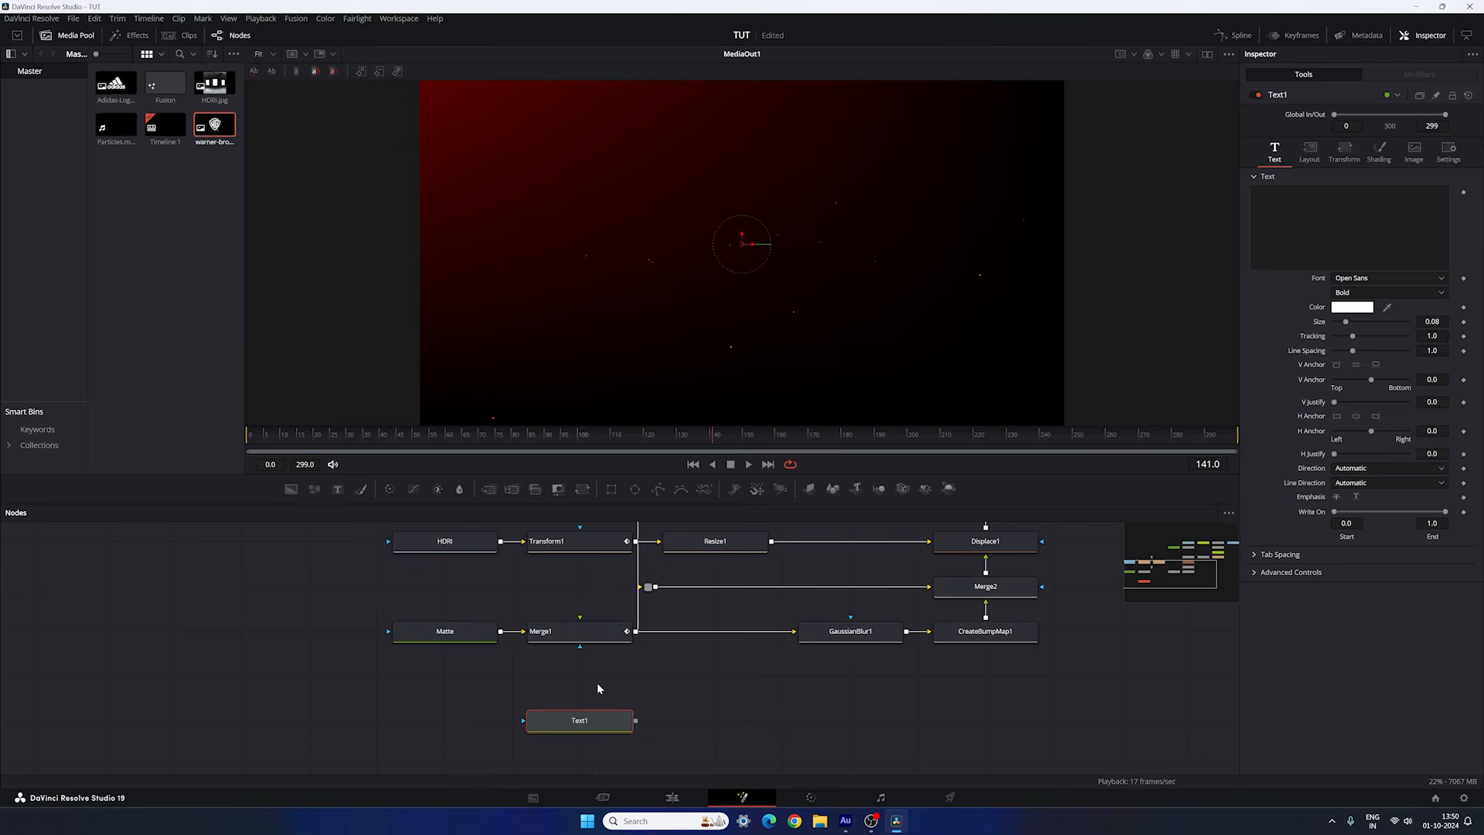
{"action": "left_click_drag", "start_coordinate": [579, 620], "coordinate": [582, 730]}
{"action": "left_click", "coordinate": [1349, 225]}
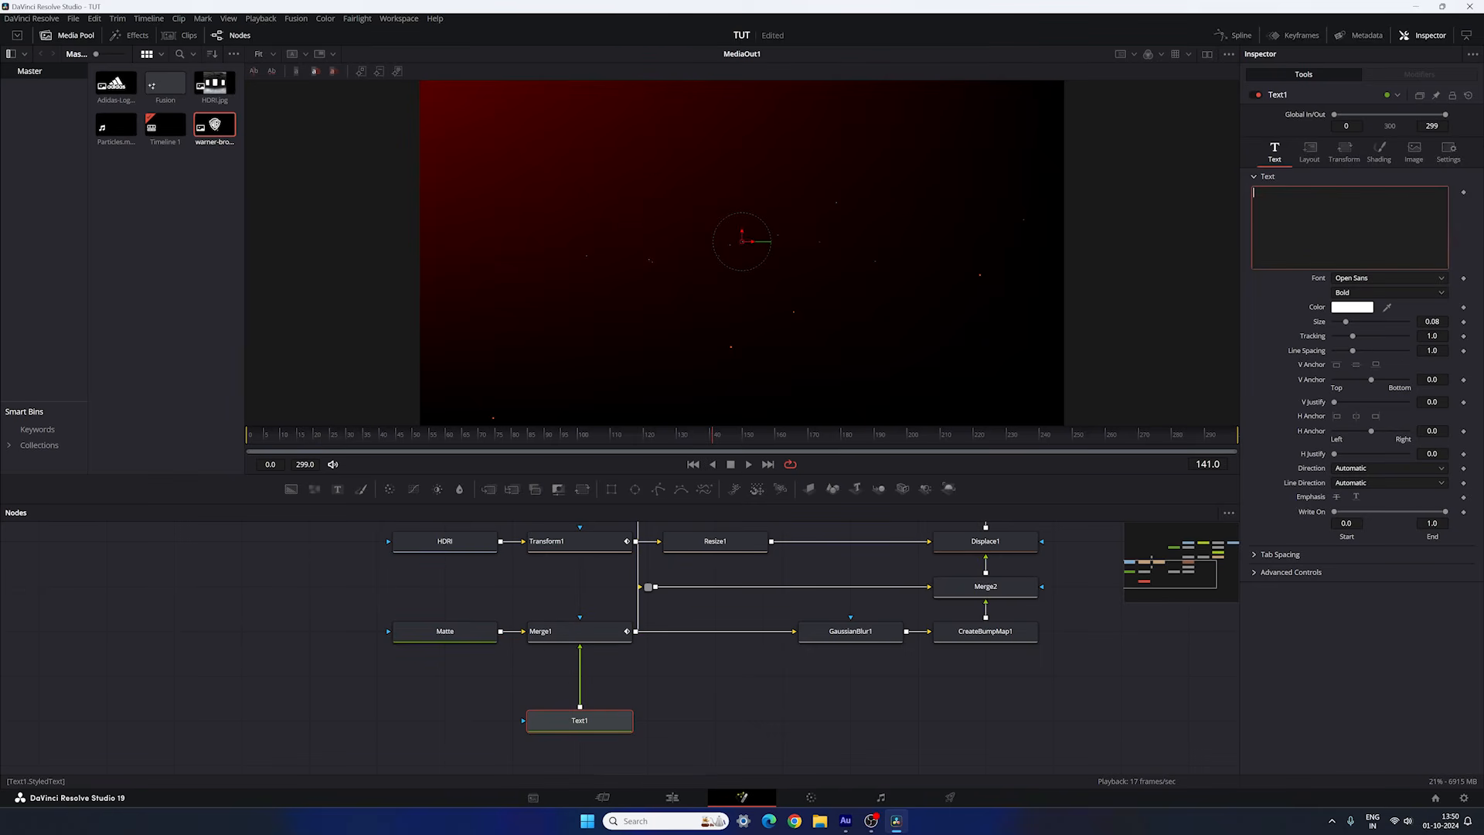
{"action": "type", "text": "Skyline"}
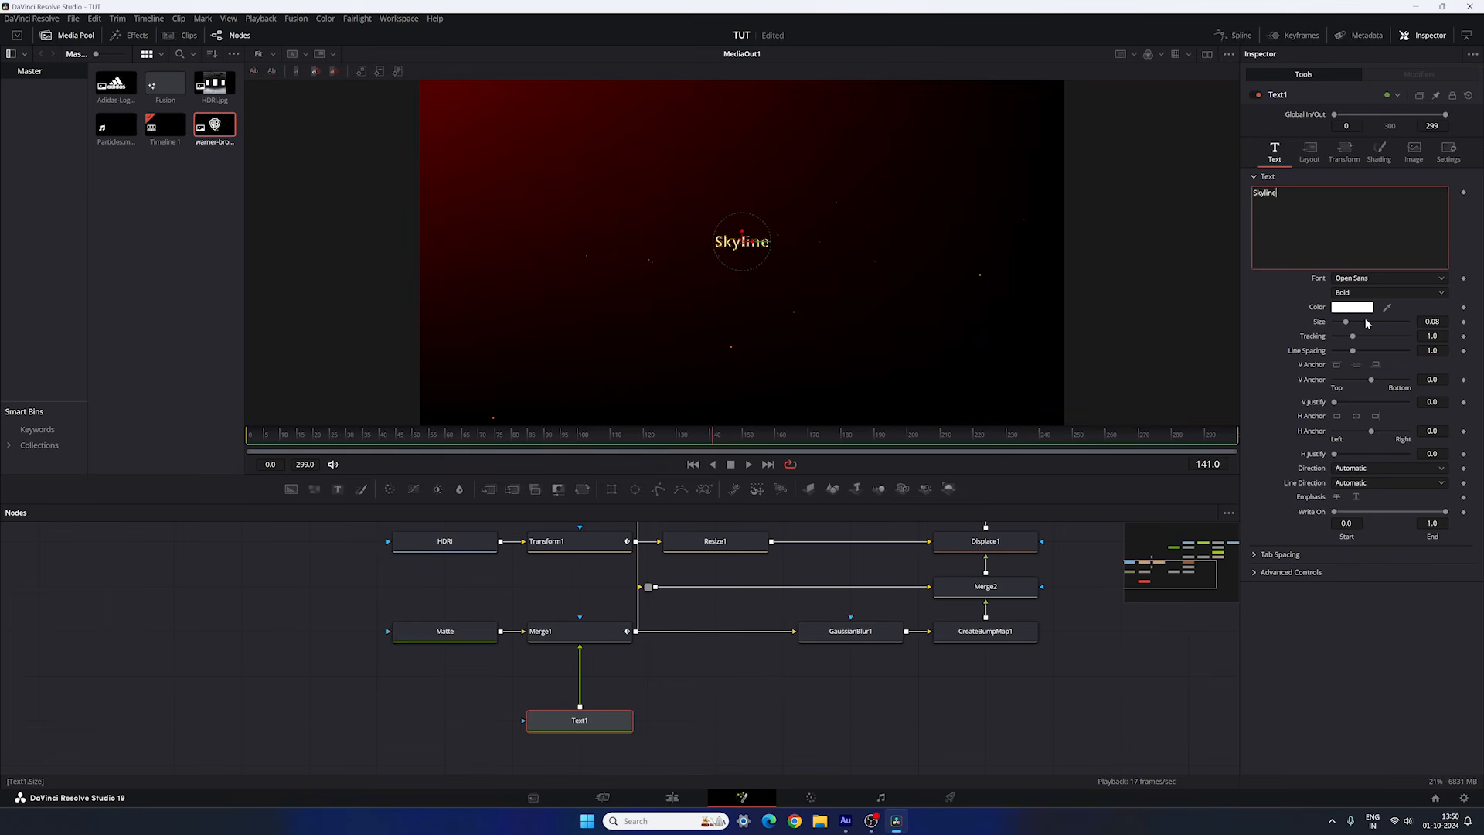
Set the Skyline text's font to Gotham Ultra and its size to about 0.382.
{"action": "left_click_drag", "start_coordinate": [1347, 326], "coordinate": [1398, 332]}
{"action": "left_click", "coordinate": [1387, 278]}
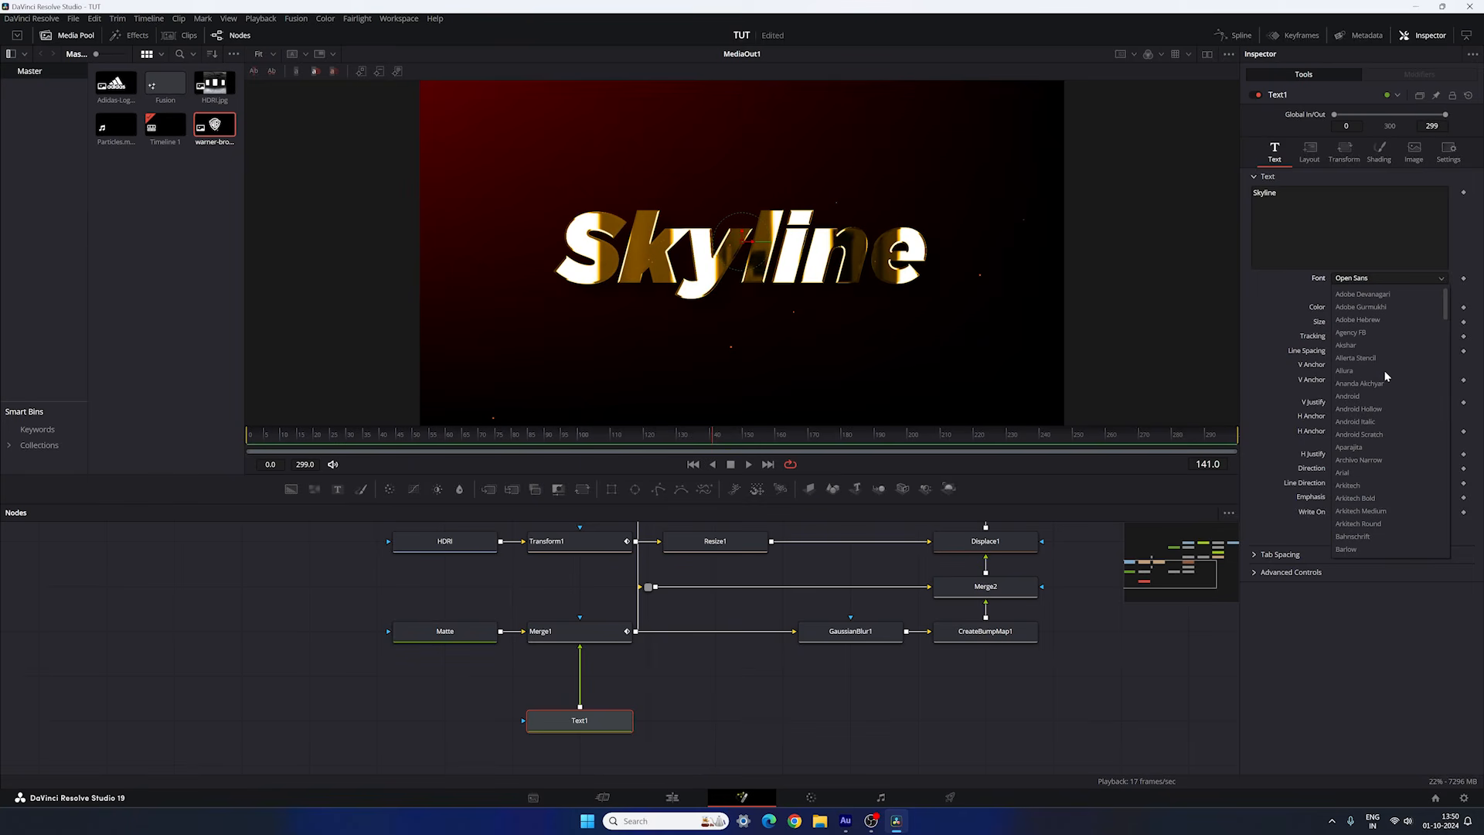
{"action": "scroll", "coordinate": [1383, 402], "scroll_direction": "down", "scroll_amount": 10}
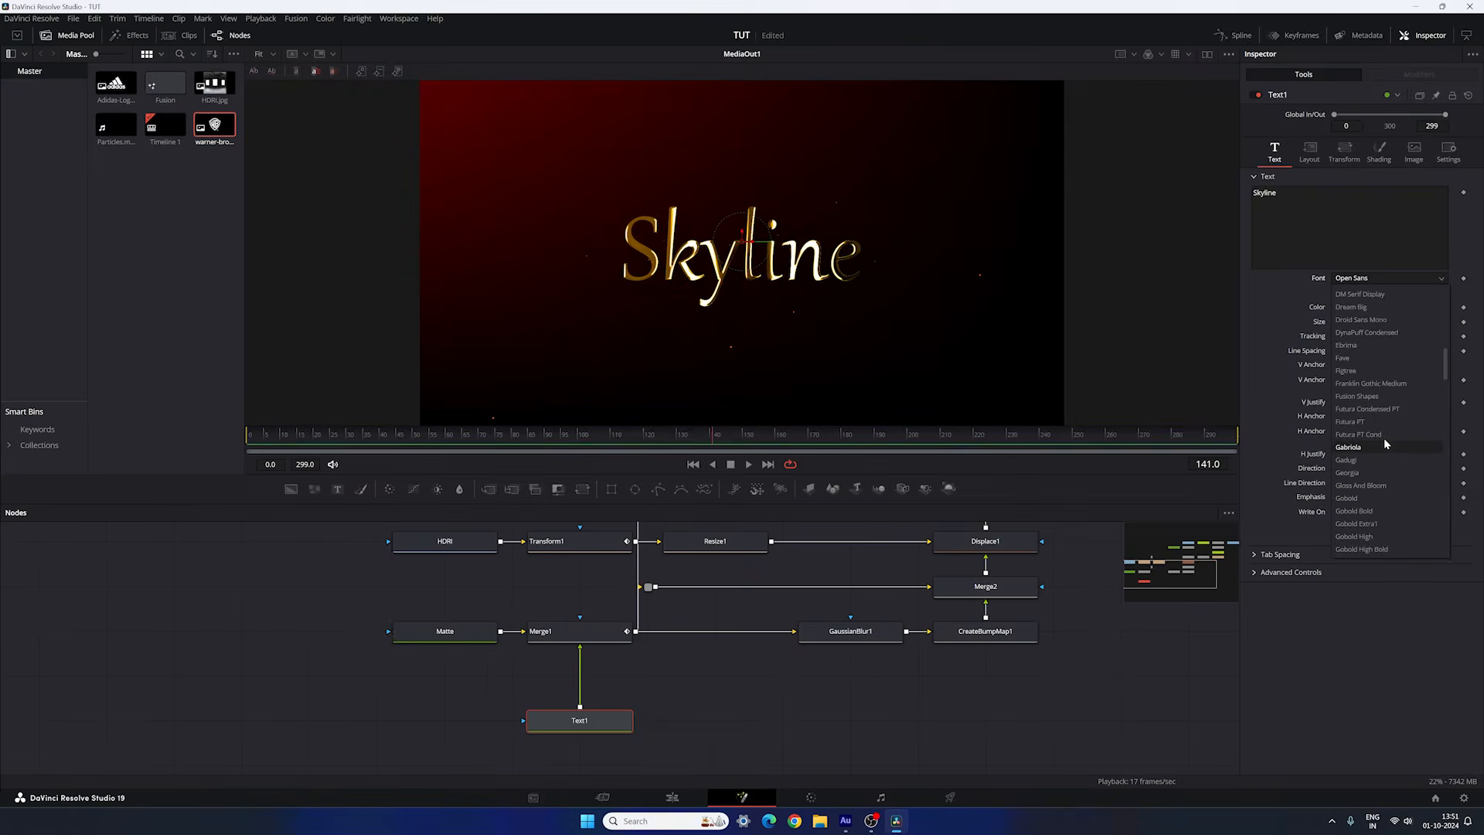
{"action": "scroll", "coordinate": [1383, 437], "scroll_direction": "down", "scroll_amount": 4}
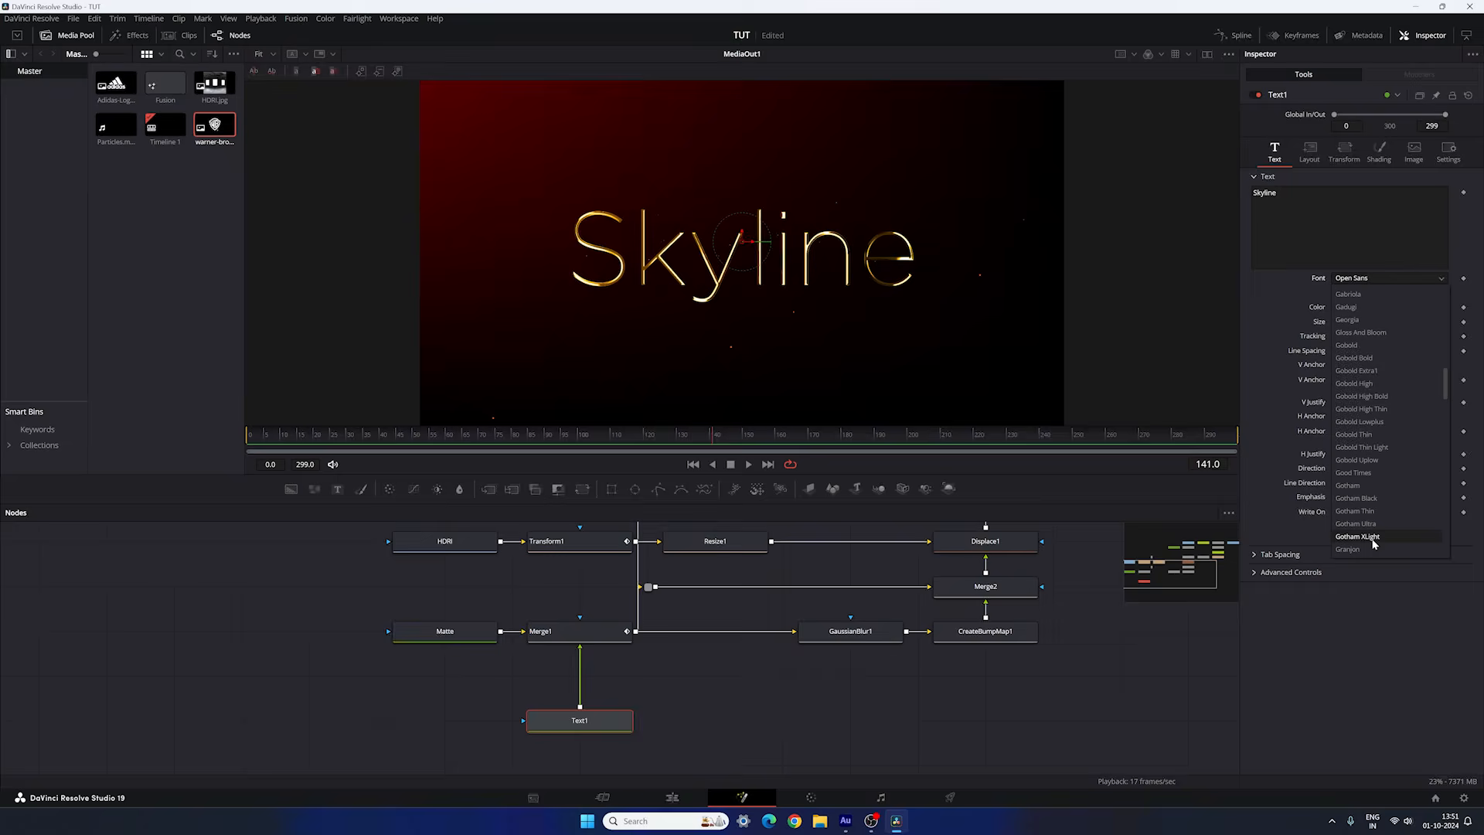
{"action": "left_click", "coordinate": [1357, 524]}
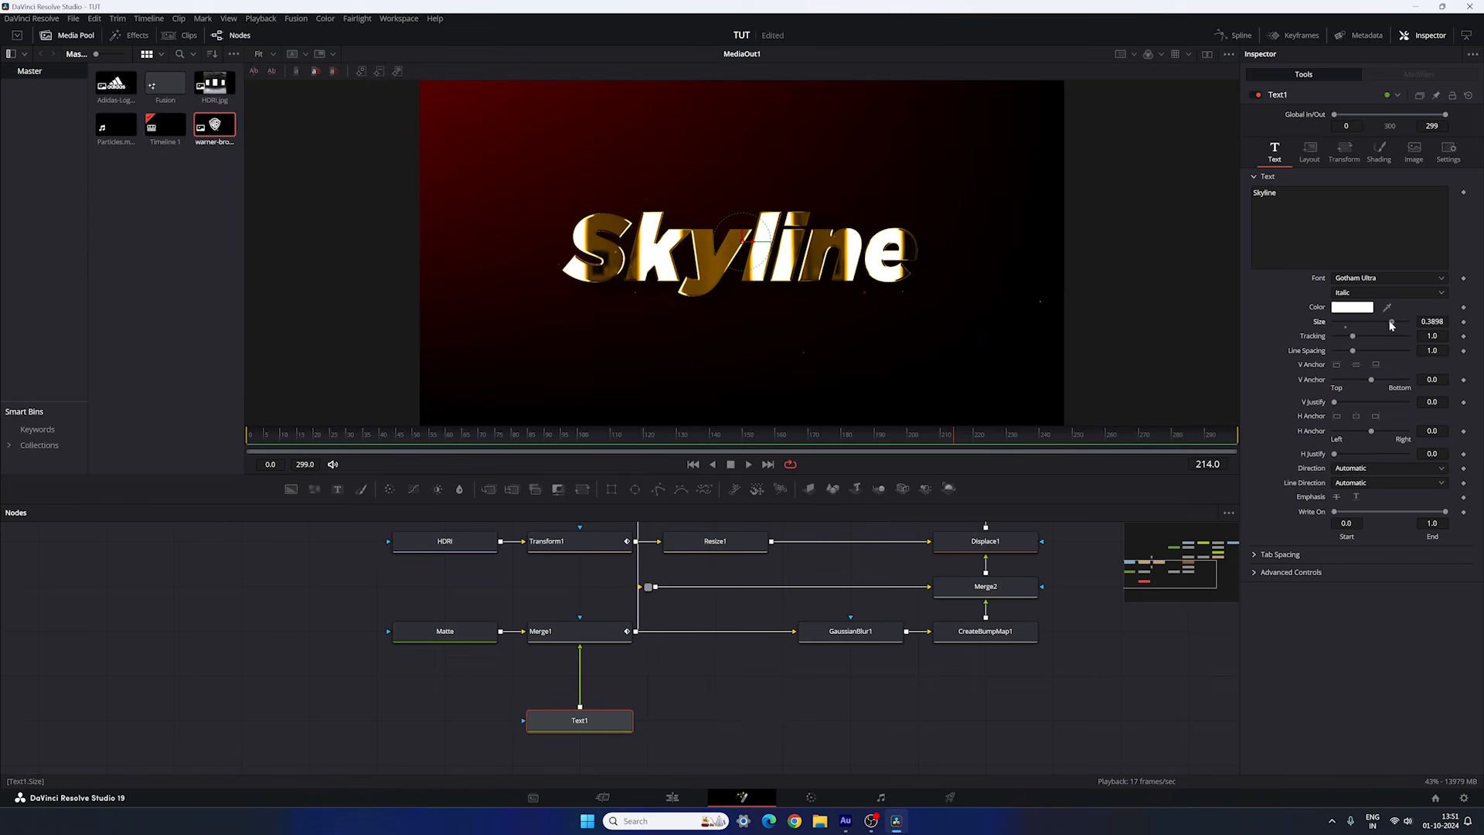
{"action": "left_click_drag", "start_coordinate": [1391, 325], "coordinate": [1388, 328]}
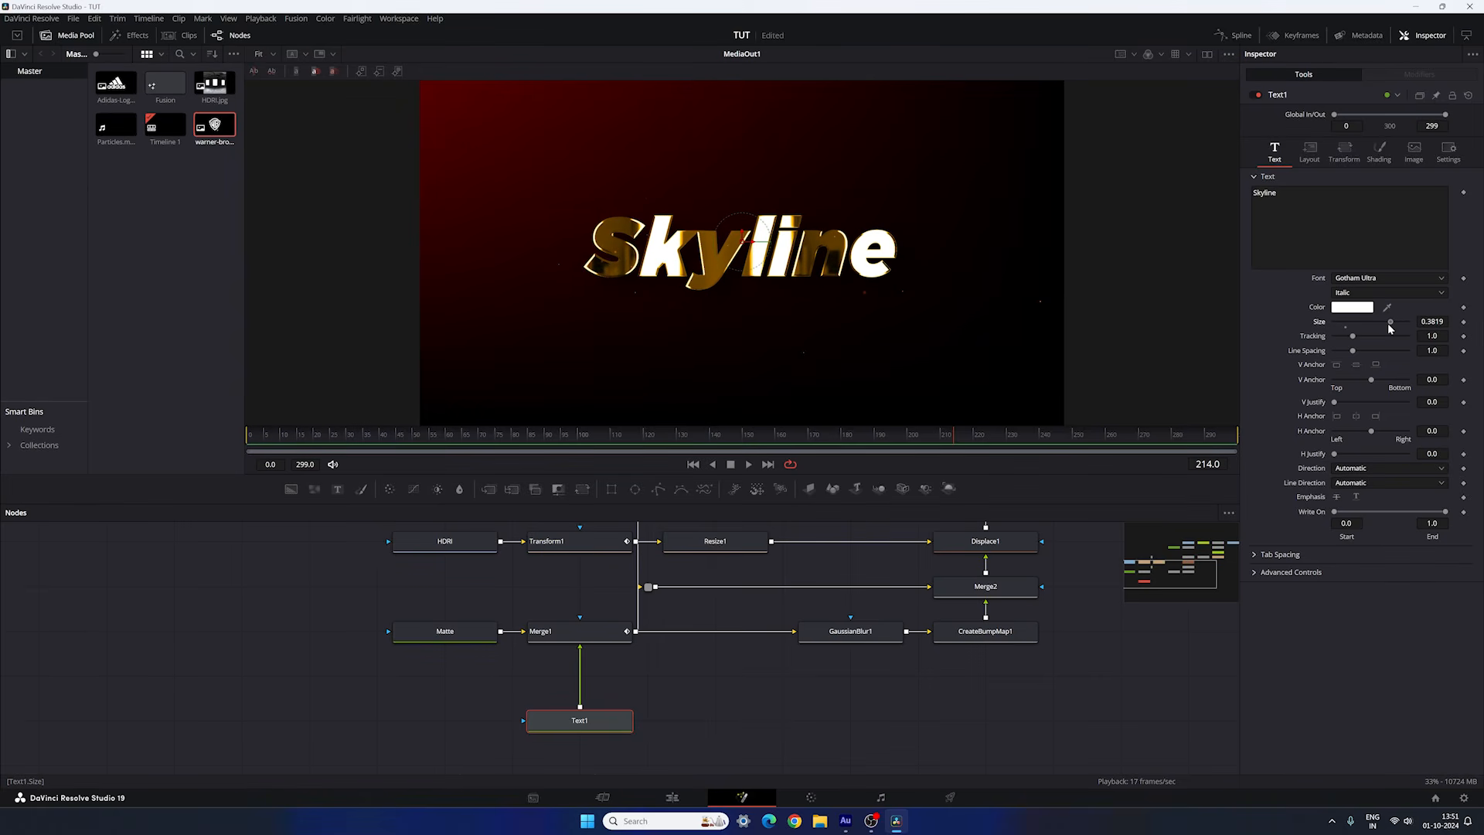
Return to the Edit page and play the whole timeline full screen from the start.
{"action": "left_click", "coordinate": [702, 791]}
{"action": "left_click_drag", "start_coordinate": [834, 595], "coordinate": [370, 579]}
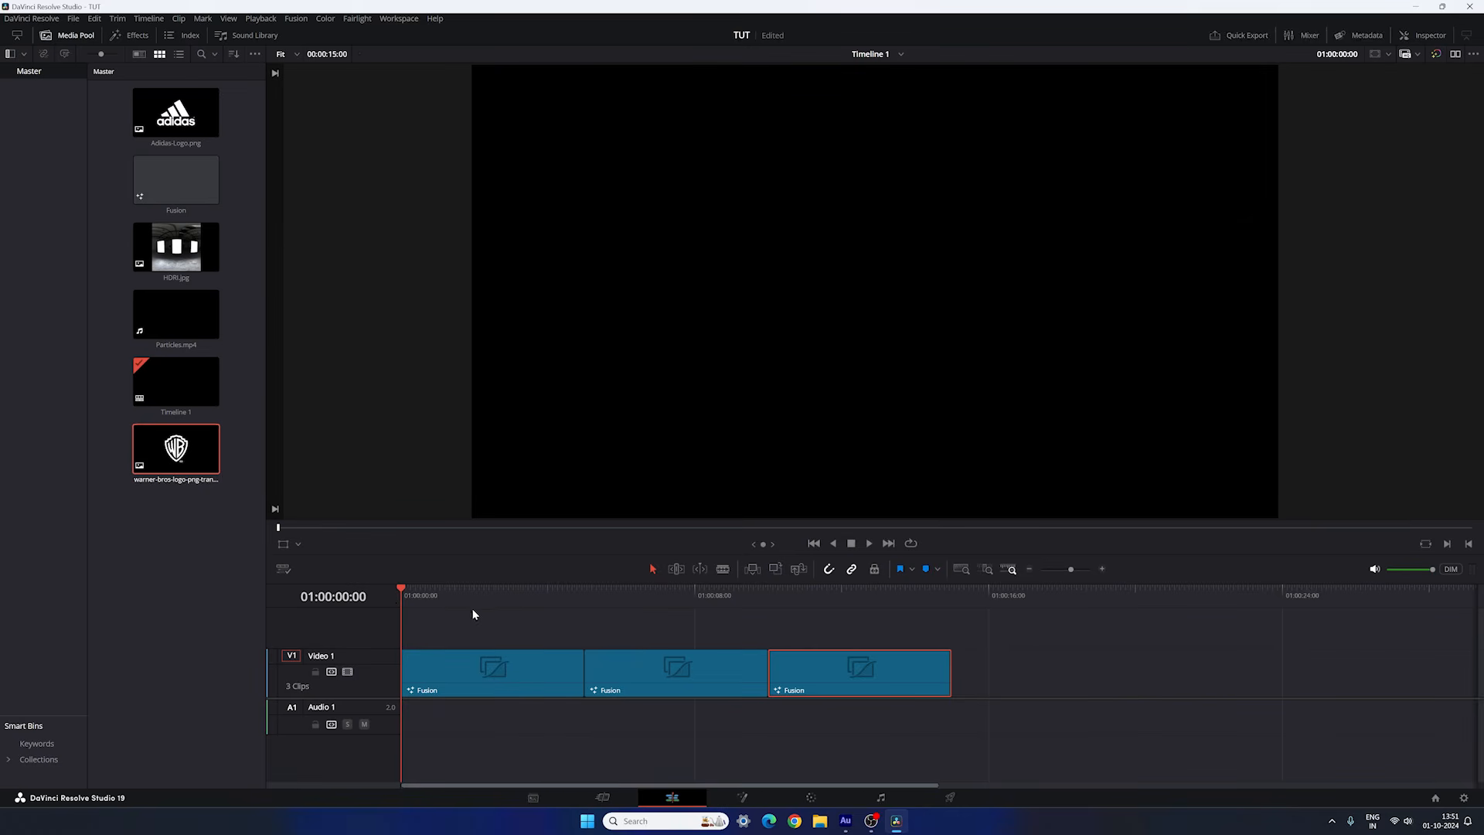
{"action": "key", "text": "ctrl+f"}
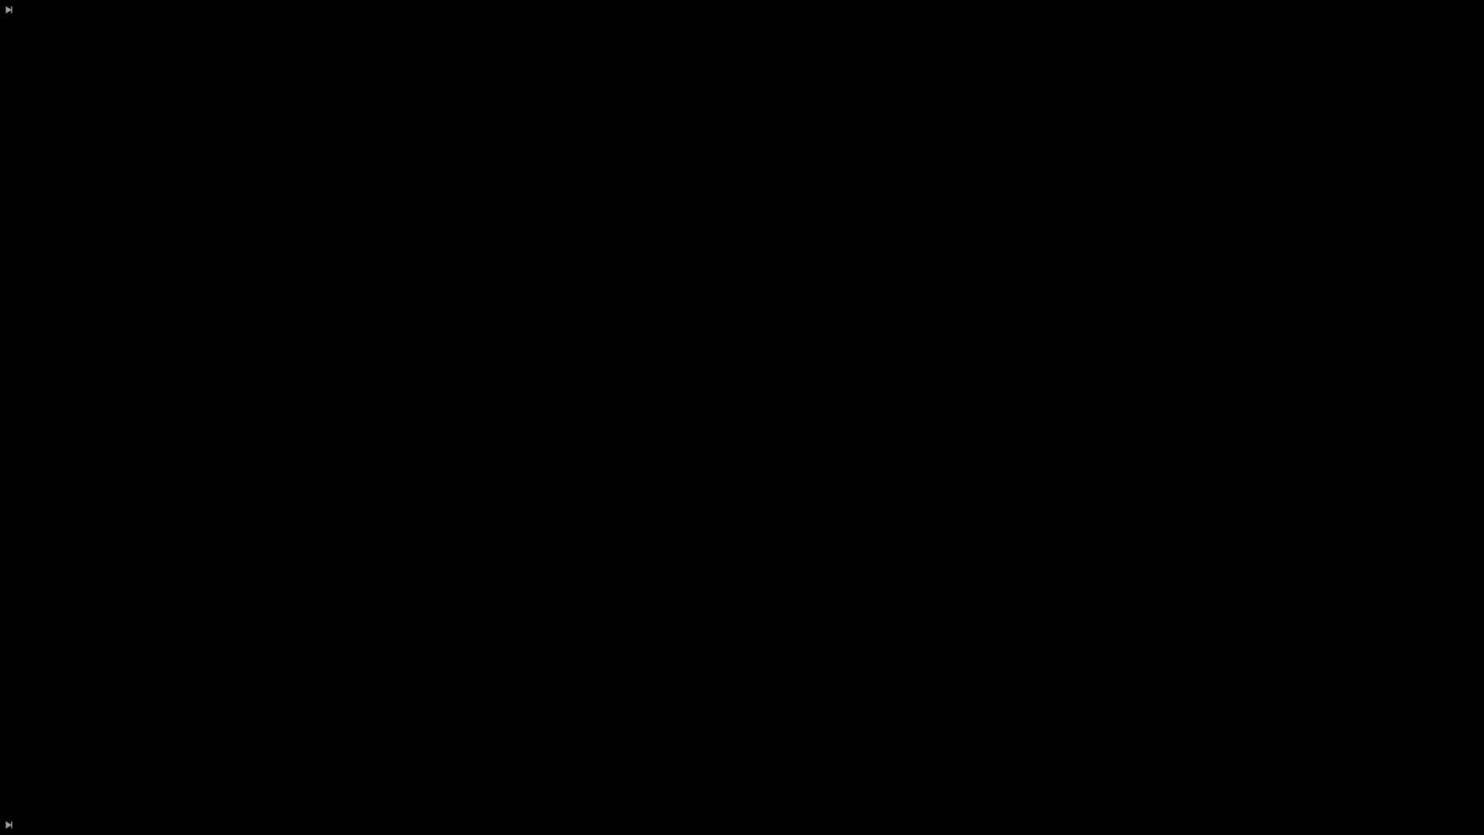
{"action": "key", "text": "space"}
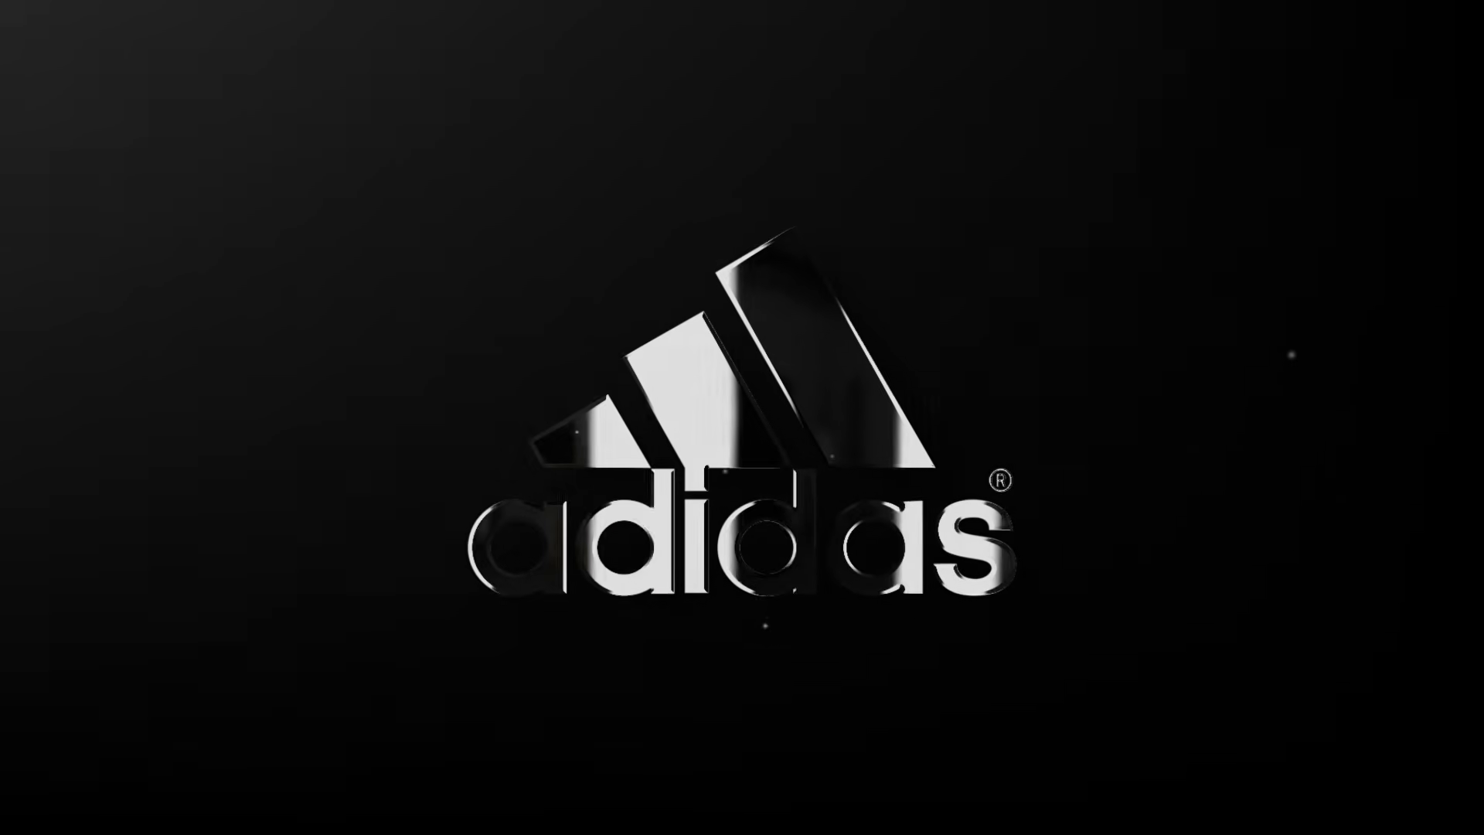